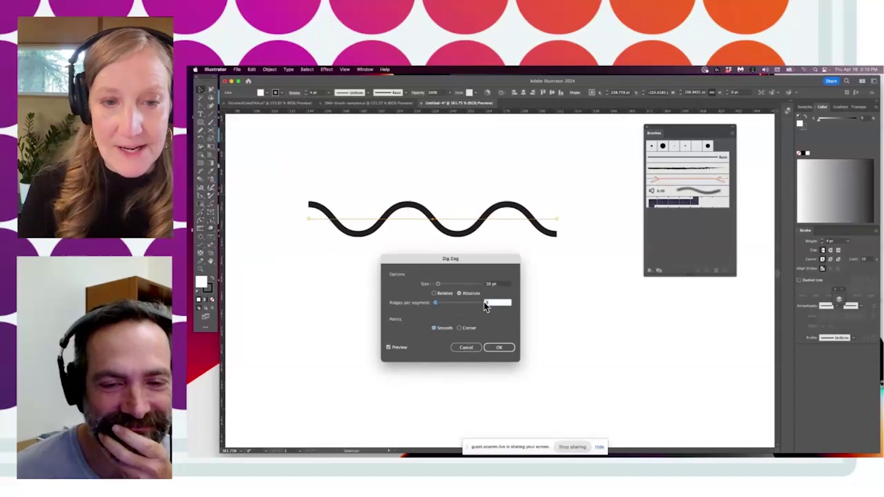
- Apply the Zig Zag effect to the line with 2 ridges per segment and an absolute size of 21 pt
{"action": "type", "text": "2"}
{"action": "left_click_drag", "start_coordinate": [438, 283], "coordinate": [444, 285]}
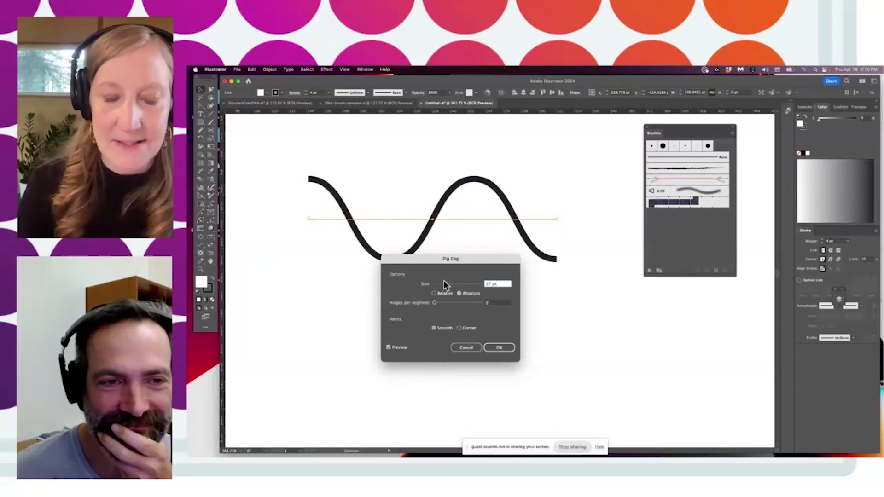
{"action": "mouse_move", "coordinate": [443, 284]}
{"action": "left_mouse_down"}
{"action": "mouse_move", "coordinate": [436, 265]}
{"action": "mouse_move", "coordinate": [442, 292]}
{"action": "left_mouse_up"}
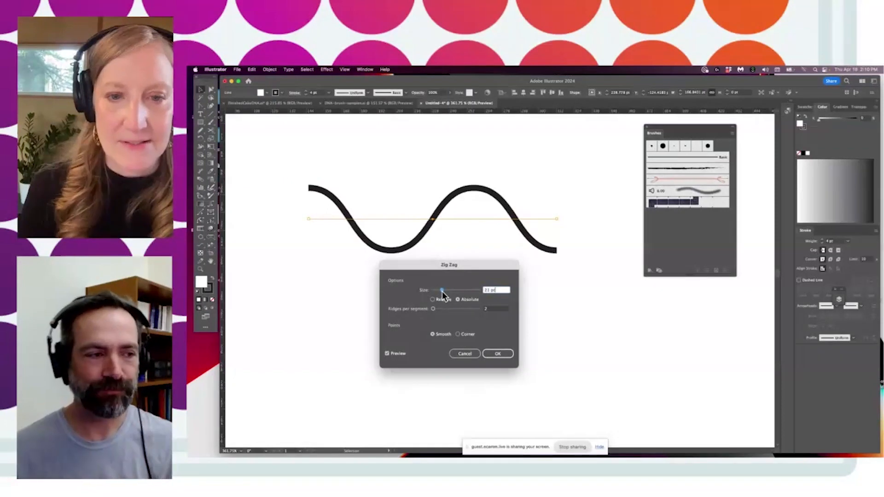
{"action": "left_click", "coordinate": [495, 353]}
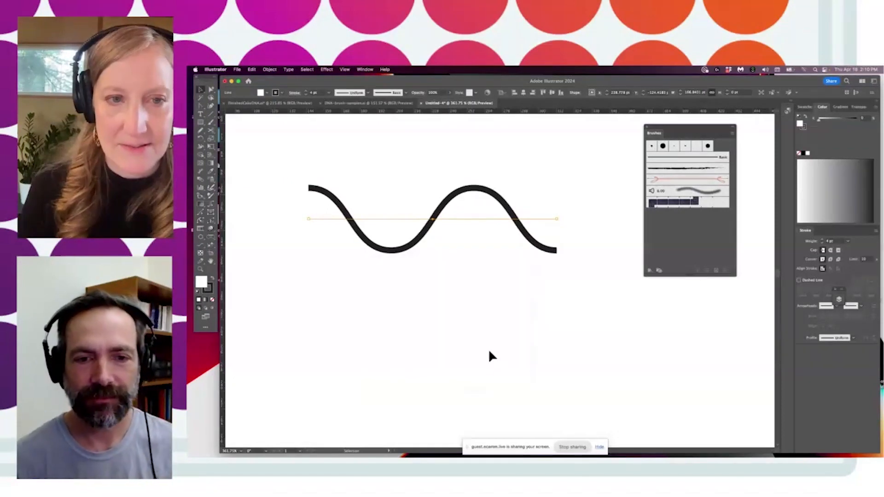
- Show the Appearance panel and place it directly below the floating Brushes panel
{"action": "left_click", "coordinate": [442, 186]}
{"action": "left_click", "coordinate": [364, 69]}
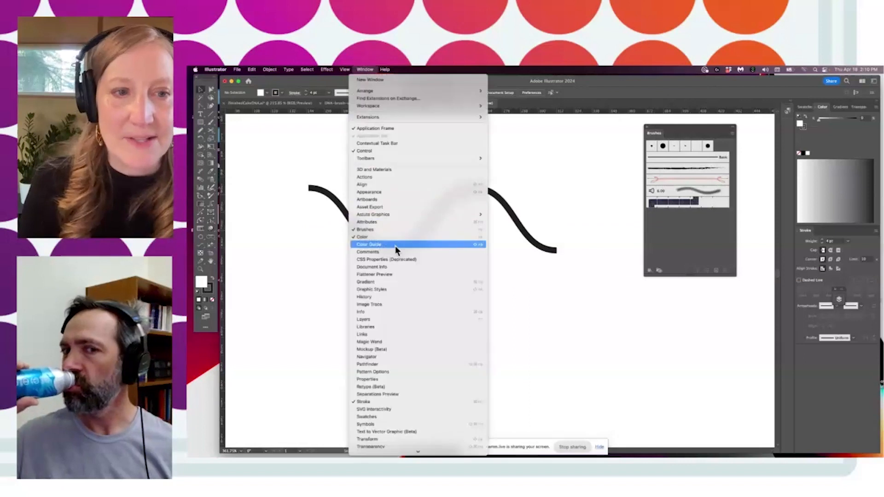
{"action": "left_click", "coordinate": [391, 192]}
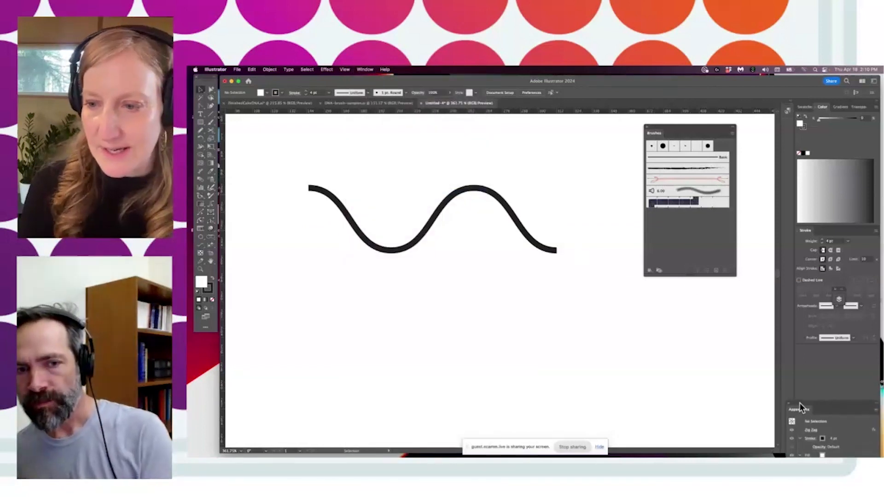
{"action": "left_click_drag", "start_coordinate": [799, 406], "coordinate": [662, 288]}
- Toggle the visibility of the line's Zig Zag effect off and on to compare it with the straight path
{"action": "left_click", "coordinate": [468, 218]}
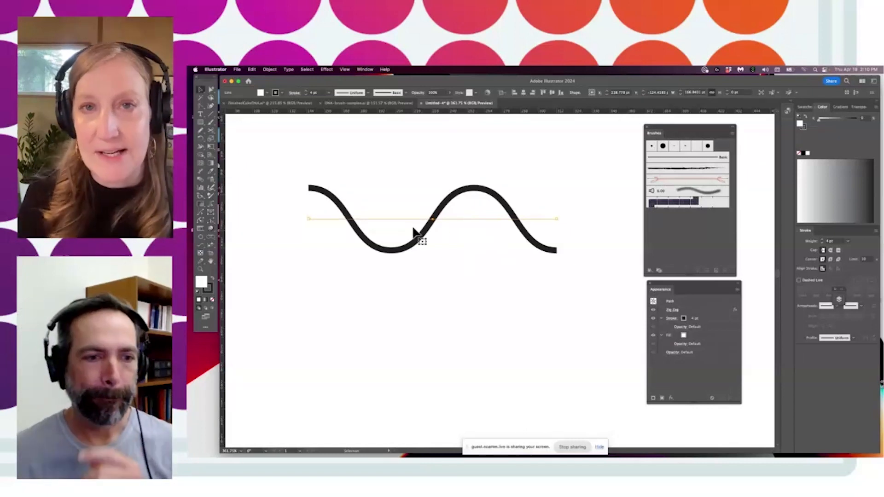
{"action": "left_click", "coordinate": [652, 308]}
{"action": "left_click", "coordinate": [653, 309]}
{"action": "left_click", "coordinate": [653, 309]}
{"action": "left_click", "coordinate": [653, 310]}
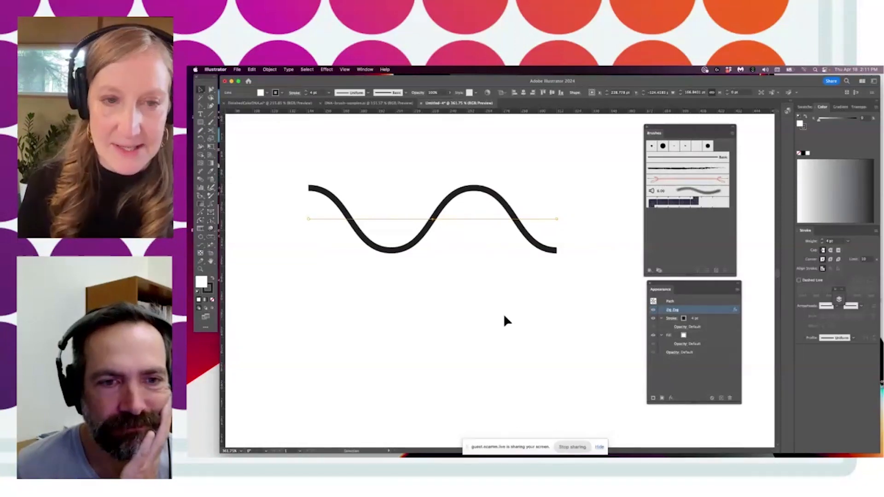
- Duplicate the wavy line slightly to its right and remove the fill from both waves
{"action": "key", "text": "Right"}
{"action": "key", "text": "Right"}
{"action": "key", "text": "Right"}
{"action": "key", "text": "Right"}
{"action": "key", "text": "Right"}
{"action": "key", "text": "Right"}
{"action": "key", "text": "Right"}
{"action": "key", "text": "Right"}
{"action": "key", "text": "Right"}
{"action": "key", "text": "Right"}
{"action": "key", "text": "Right"}
{"action": "key", "text": "Right"}
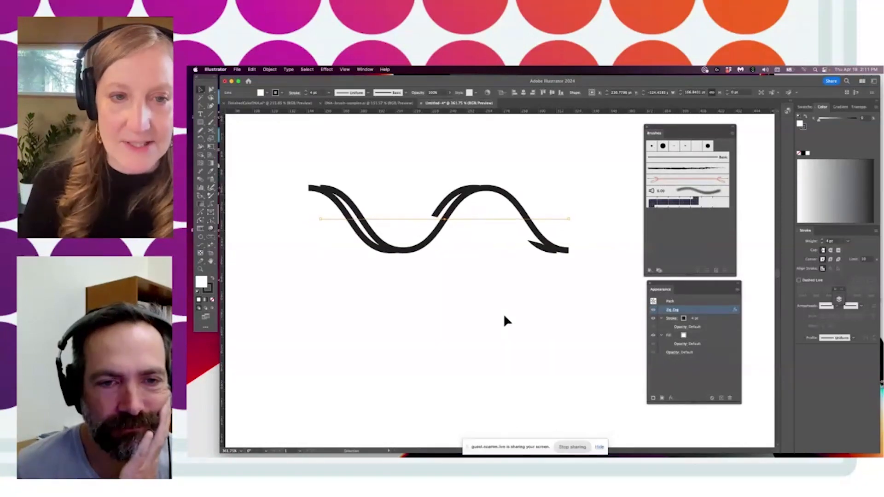
{"action": "key", "text": "Right"}
{"action": "key", "text": "Right"}
{"action": "key", "text": "Right"}
{"action": "key", "text": "Right"}
{"action": "key", "text": "Right"}
{"action": "left_click_drag", "start_coordinate": [352, 164], "coordinate": [248, 291]}
{"action": "left_click", "coordinate": [212, 300]}
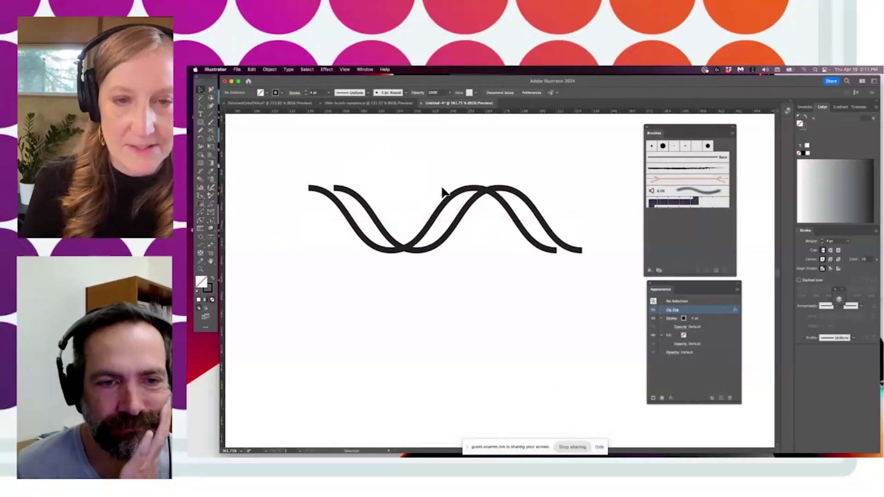
- Nudge the duplicate wave further right until it sits about 36 pt from the original and the two strands cross
{"action": "left_click", "coordinate": [460, 218]}
{"action": "key", "text": "Right"}
{"action": "key", "text": "Right"}
{"action": "key", "text": "Right"}
{"action": "key", "text": "Right"}
{"action": "key", "text": "Right"}
{"action": "key", "text": "Right"}
{"action": "key", "text": "Right"}
{"action": "key", "text": "Right"}
{"action": "key", "text": "Right"}
{"action": "key", "text": "Right"}
{"action": "key", "text": "Right"}
{"action": "key", "text": "Right"}
{"action": "key", "text": "Right"}
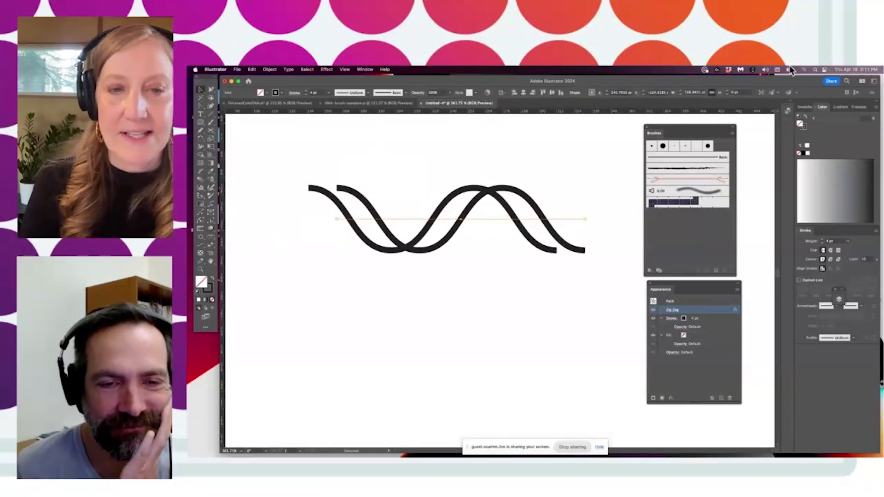
{"action": "key", "text": "Right"}
{"action": "key", "text": "Right"}
{"action": "key", "text": "Right"}
{"action": "key", "text": "Right"}
{"action": "key", "text": "Right"}
{"action": "key", "text": "Right"}
{"action": "key", "text": "Right"}
{"action": "key", "text": "Left"}
{"action": "key", "text": "Left"}
{"action": "key", "text": "Left"}
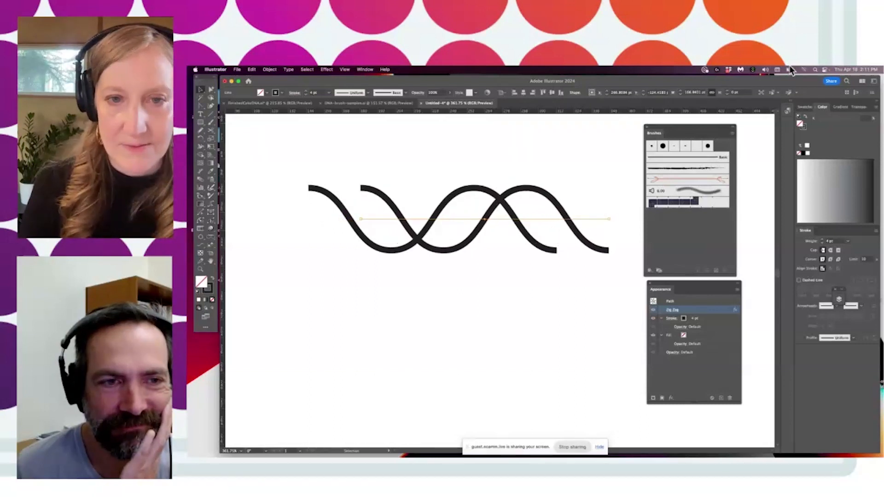
{"action": "key", "text": "Right"}
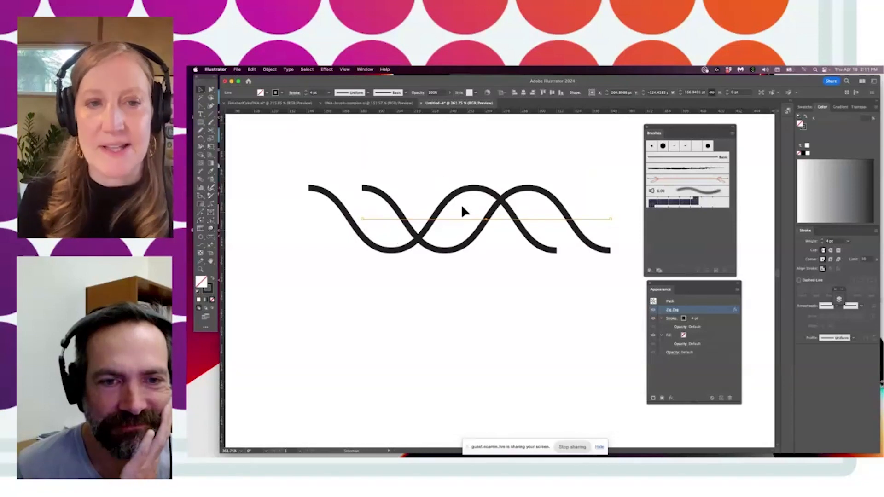
{"action": "left_click", "coordinate": [410, 168]}
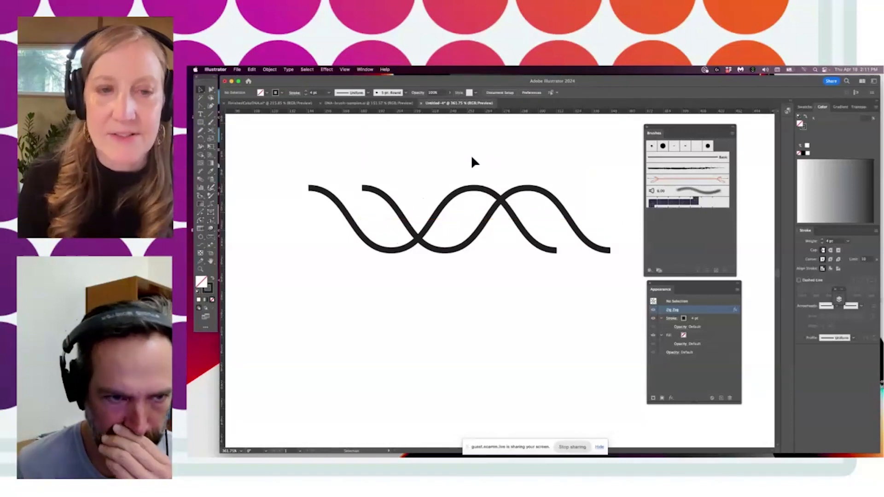
- Switch the stroke color of both waves to grayscale and set it to about 50% gray
{"action": "left_click_drag", "start_coordinate": [389, 166], "coordinate": [540, 293]}
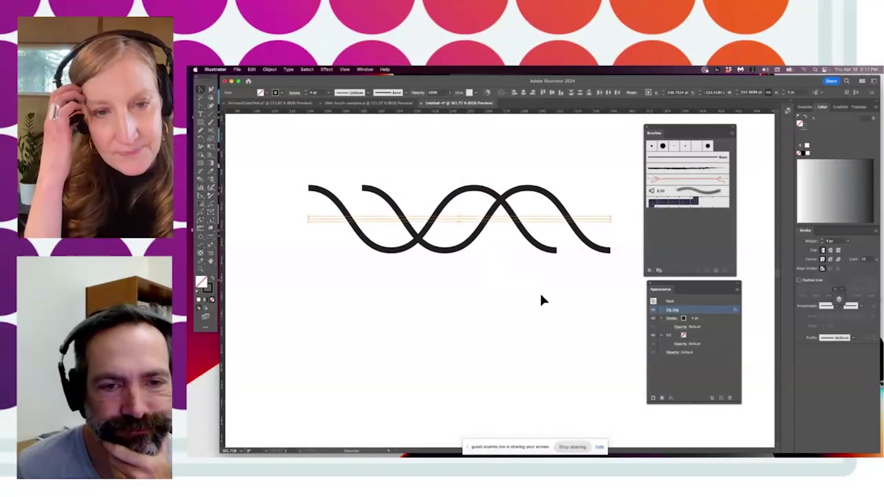
{"action": "left_click", "coordinate": [512, 170]}
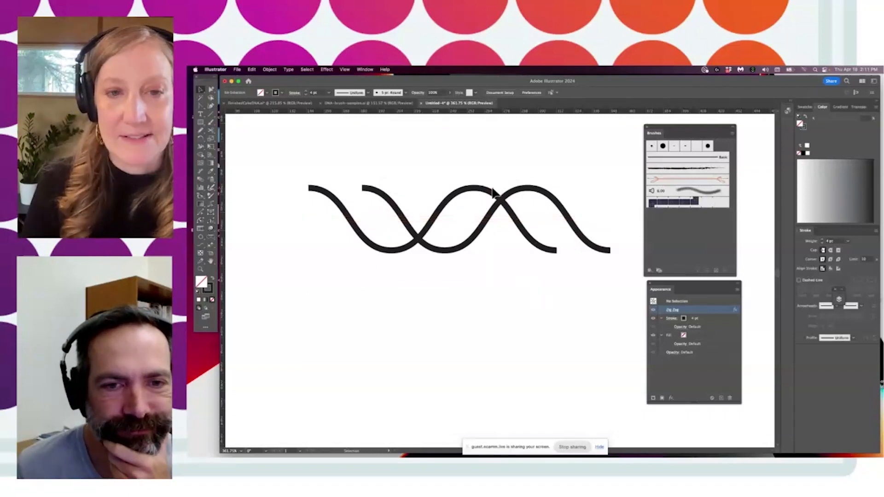
{"action": "left_click", "coordinate": [527, 190]}
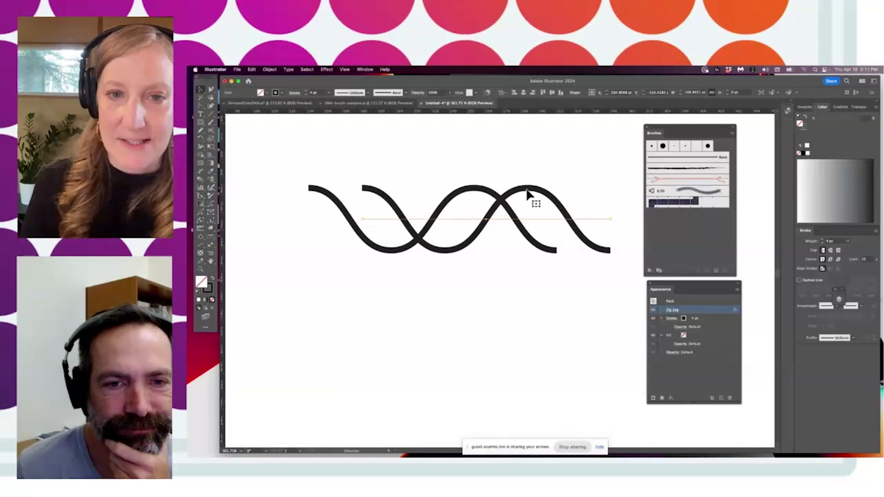
{"action": "left_click", "coordinate": [804, 128]}
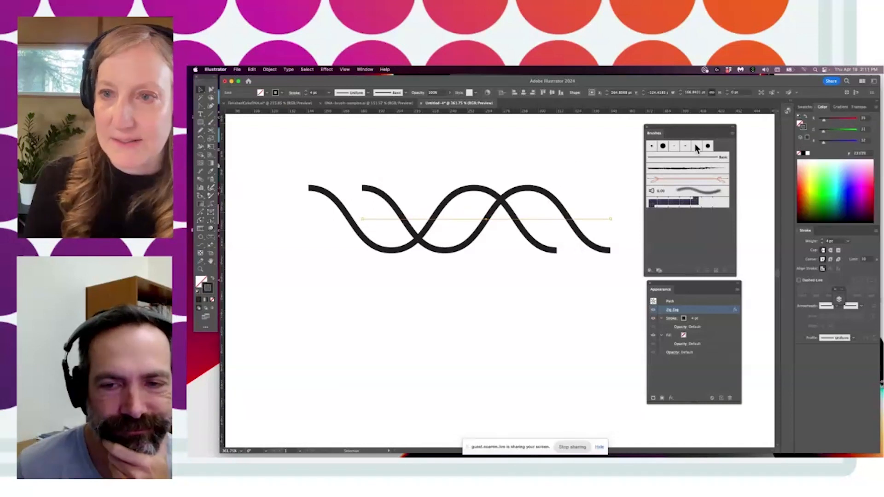
{"action": "left_click", "coordinate": [556, 249], "text": "shift"}
{"action": "left_click", "coordinate": [873, 112]}
{"action": "left_click", "coordinate": [824, 125]}
{"action": "left_click", "coordinate": [552, 214]}
{"action": "left_click_drag", "start_coordinate": [541, 234], "coordinate": [541, 230]}
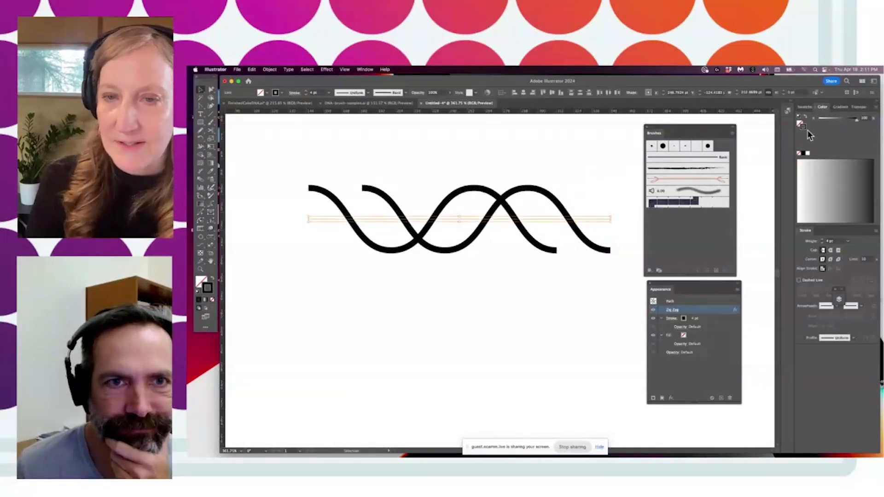
{"action": "left_click", "coordinate": [837, 119]}
{"action": "left_click", "coordinate": [507, 167]}
- Set the original wave's stroke to 100% black, leaving the duplicate unselected
{"action": "left_click", "coordinate": [490, 197]}
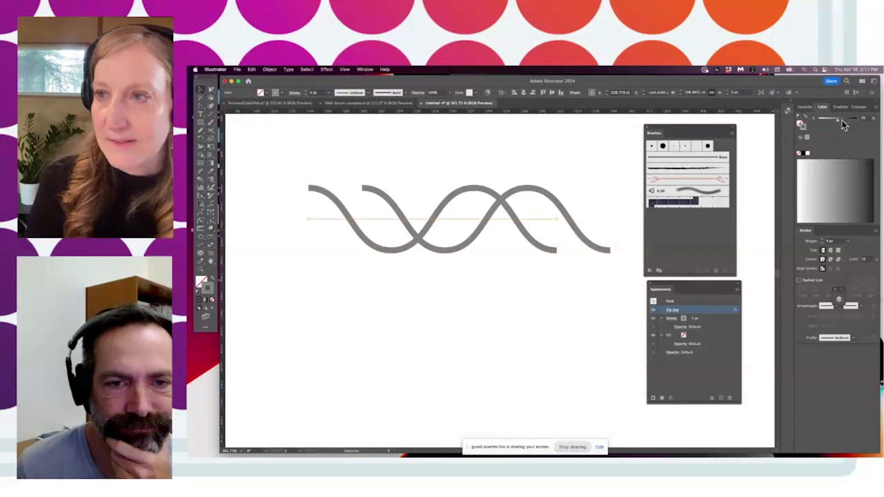
{"action": "left_click_drag", "start_coordinate": [841, 120], "coordinate": [857, 118]}
{"action": "left_click", "coordinate": [512, 156]}
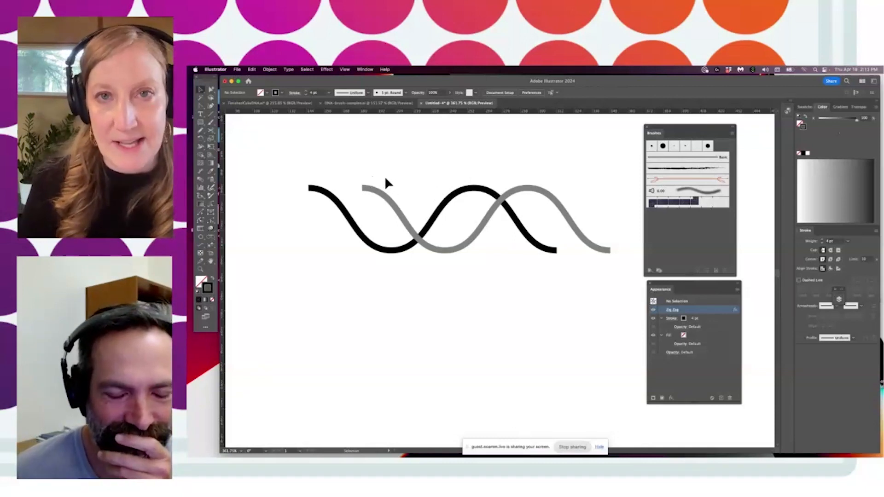
- Expand the appearance of both waves so the Zig Zag effect becomes real curved paths
{"action": "left_click_drag", "start_coordinate": [333, 161], "coordinate": [433, 233]}
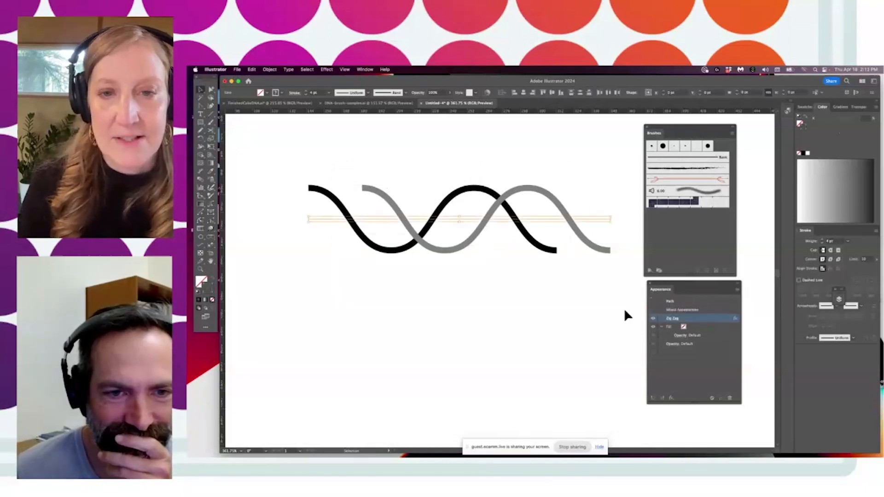
{"action": "left_click", "coordinate": [269, 70]}
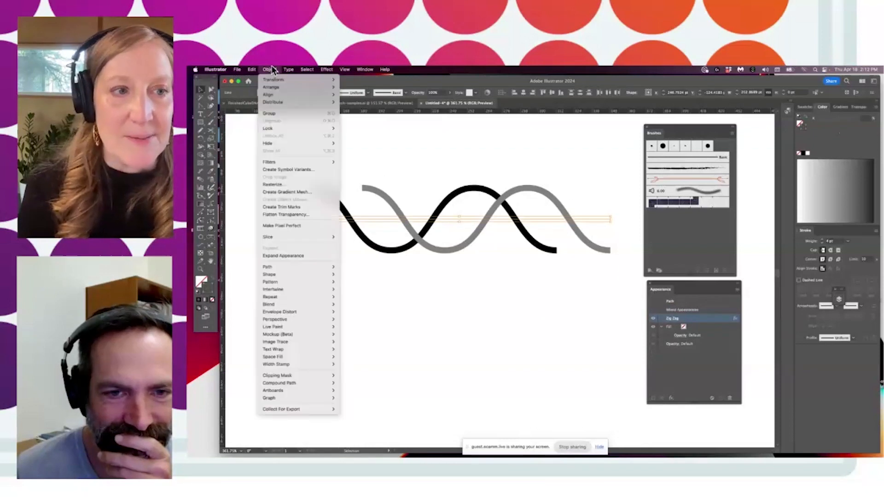
{"action": "left_click", "coordinate": [303, 255]}
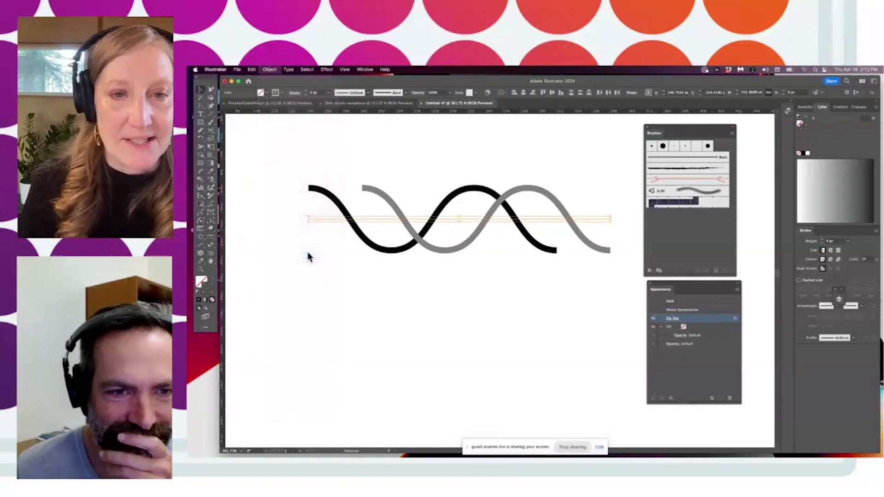
{"action": "left_click_drag", "start_coordinate": [473, 190], "coordinate": [466, 150]}
{"action": "key", "text": "super+z"}
{"action": "left_click", "coordinate": [484, 178]}
- Split the black wave at its upper crest with the Scissors tool and place its right segment in front of the gray wave
{"action": "left_click", "coordinate": [324, 189]}
{"action": "key", "text": "c"}
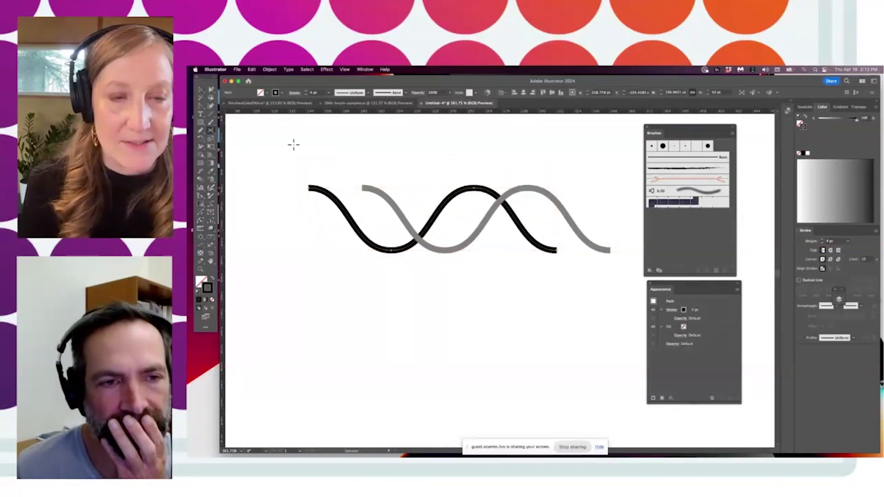
{"action": "left_click", "coordinate": [475, 189]}
{"action": "left_click", "coordinate": [211, 90]}
{"action": "left_click", "coordinate": [506, 200]}
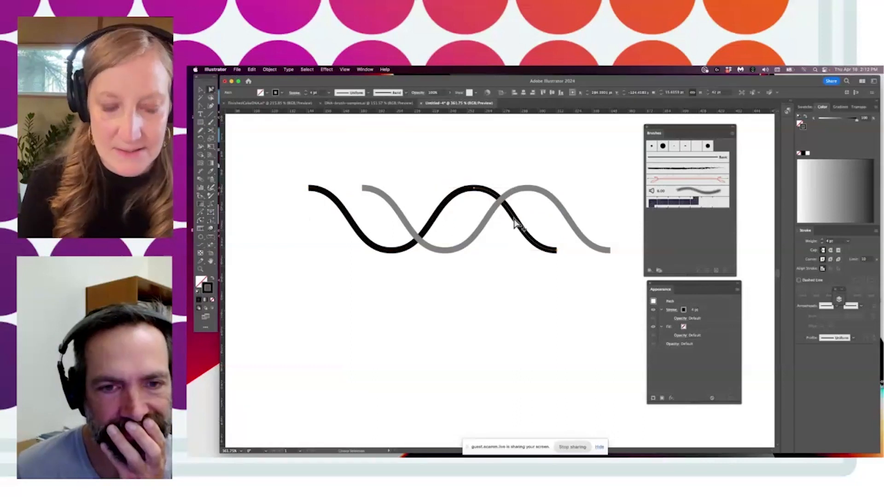
{"action": "key", "text": "Delete"}
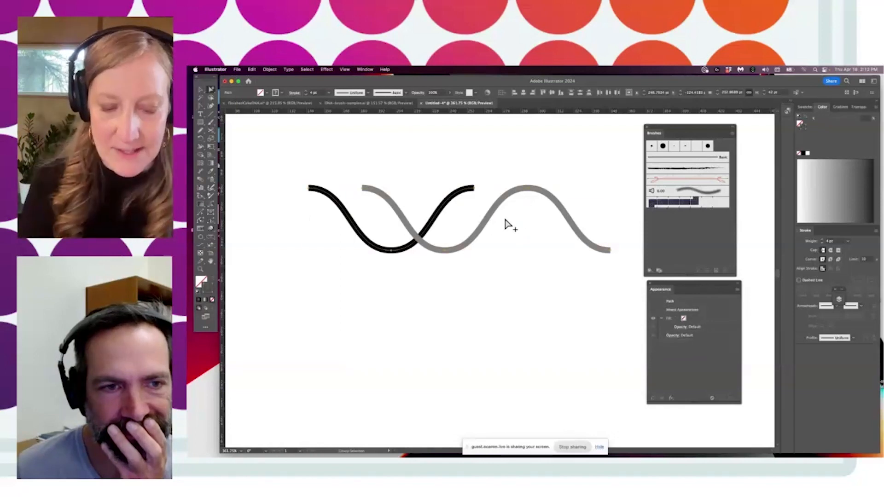
{"action": "key", "text": "super+z"}
{"action": "left_click", "coordinate": [377, 261]}
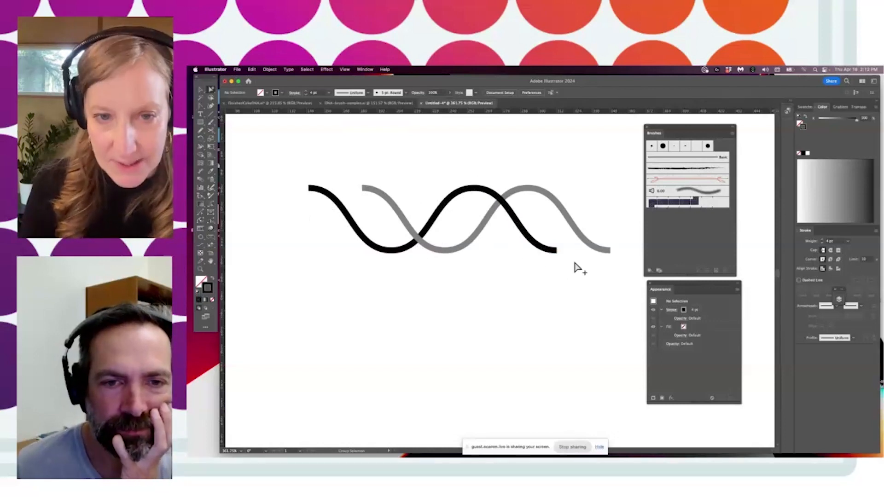
- Expand the fill and stroke of all the wave paths into filled shapes
{"action": "left_click_drag", "start_coordinate": [311, 162], "coordinate": [631, 297]}
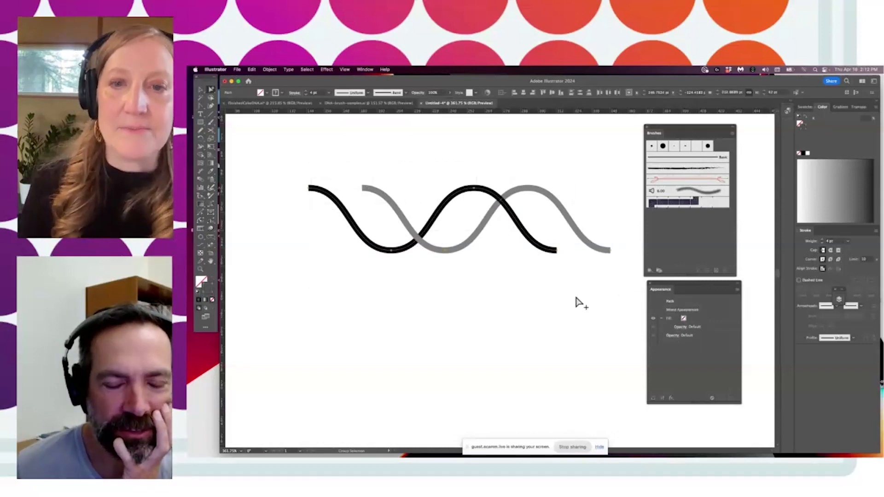
{"action": "left_click_drag", "start_coordinate": [506, 301], "coordinate": [483, 296]}
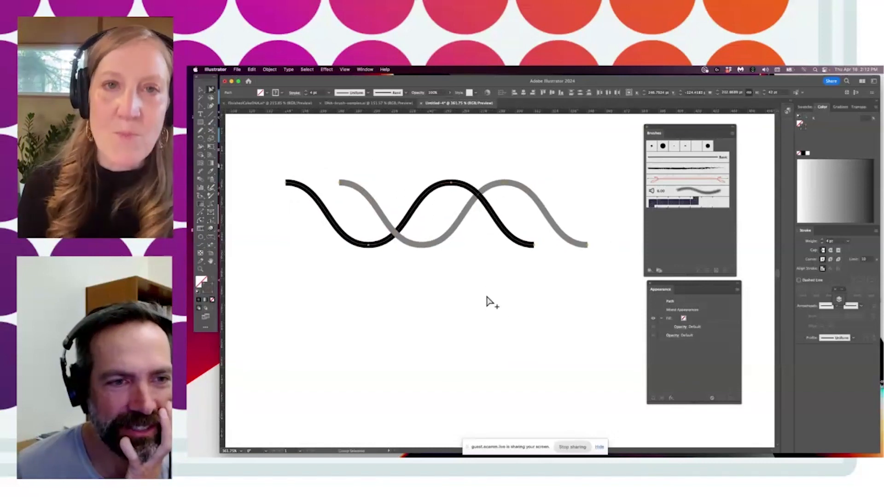
{"action": "left_click", "coordinate": [487, 297]}
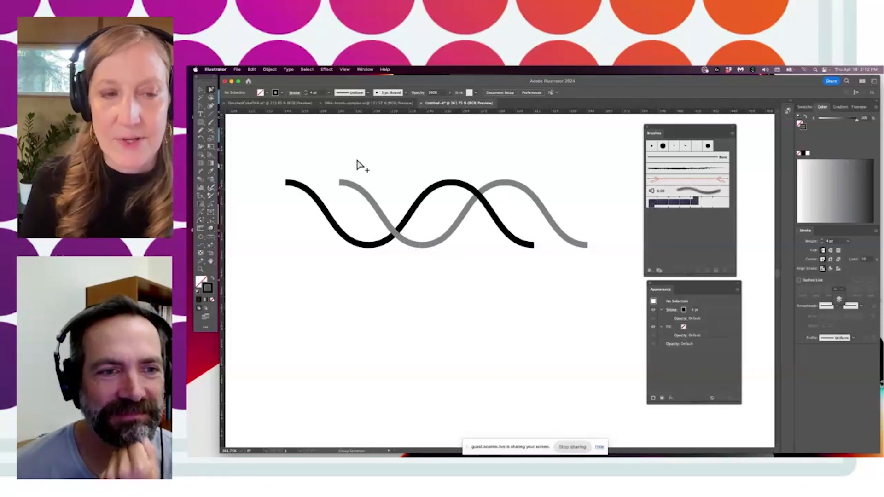
{"action": "left_click_drag", "start_coordinate": [277, 158], "coordinate": [599, 322]}
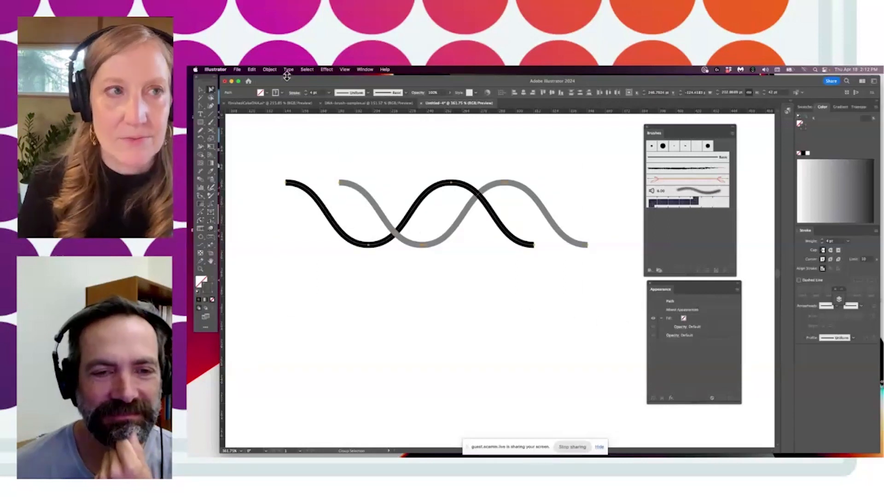
{"action": "left_click", "coordinate": [270, 70]}
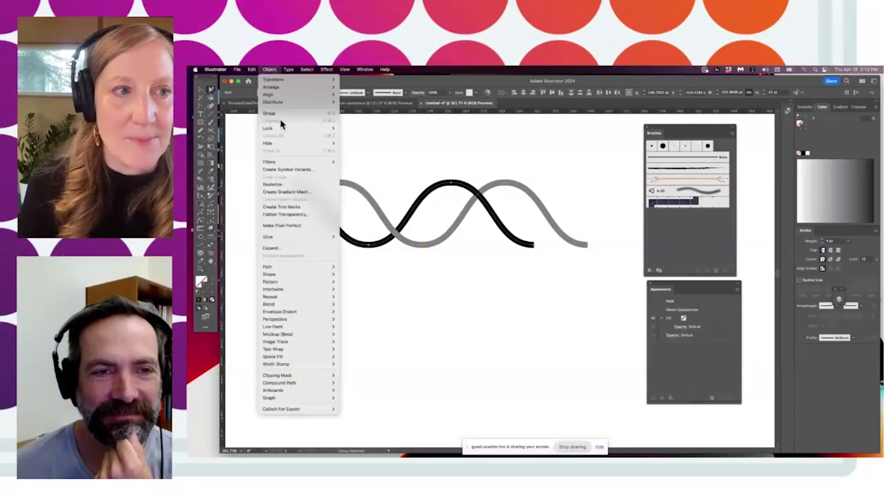
{"action": "left_click", "coordinate": [303, 249]}
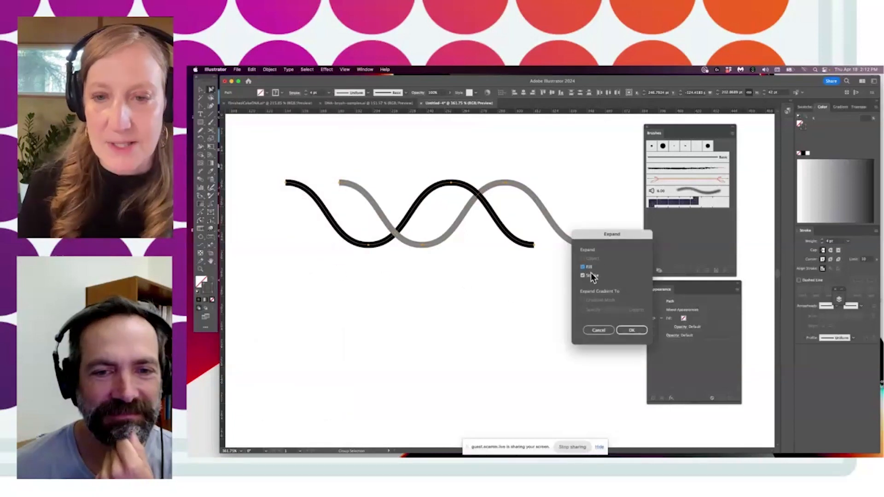
{"action": "left_click", "coordinate": [629, 330]}
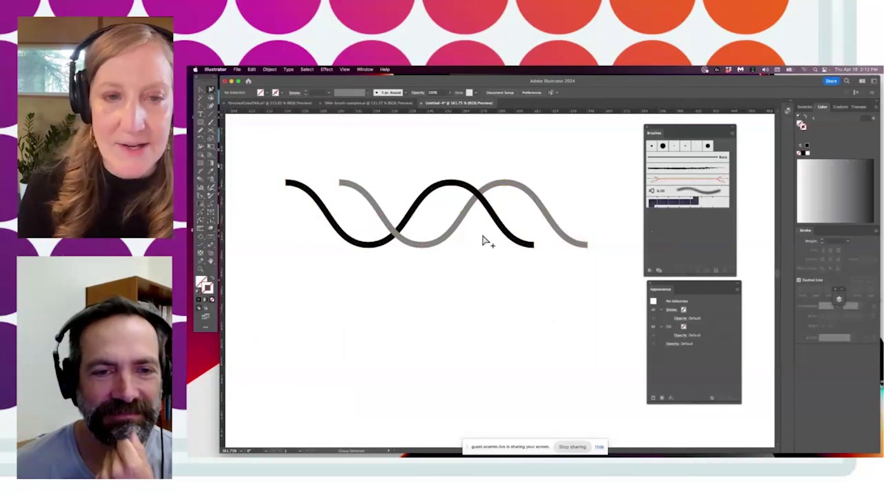
- Test moving the right black piece and the gray wave separately, undoing each move
{"action": "left_click_drag", "start_coordinate": [467, 191], "coordinate": [478, 173]}
{"action": "key", "text": "super+z"}
{"action": "left_click_drag", "start_coordinate": [460, 233], "coordinate": [465, 292]}
{"action": "key", "text": "super+z"}
{"action": "left_click", "coordinate": [456, 319]}
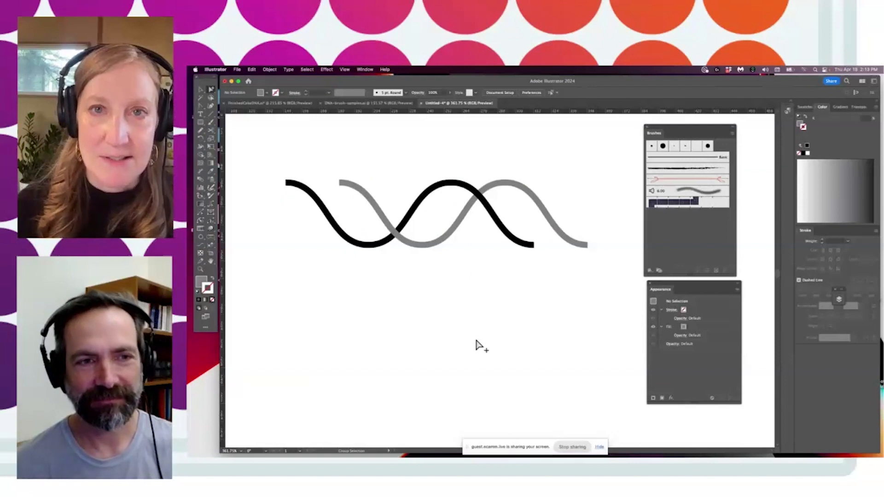
{"action": "left_click_drag", "start_coordinate": [271, 159], "coordinate": [609, 289]}
{"action": "left_click", "coordinate": [531, 296]}
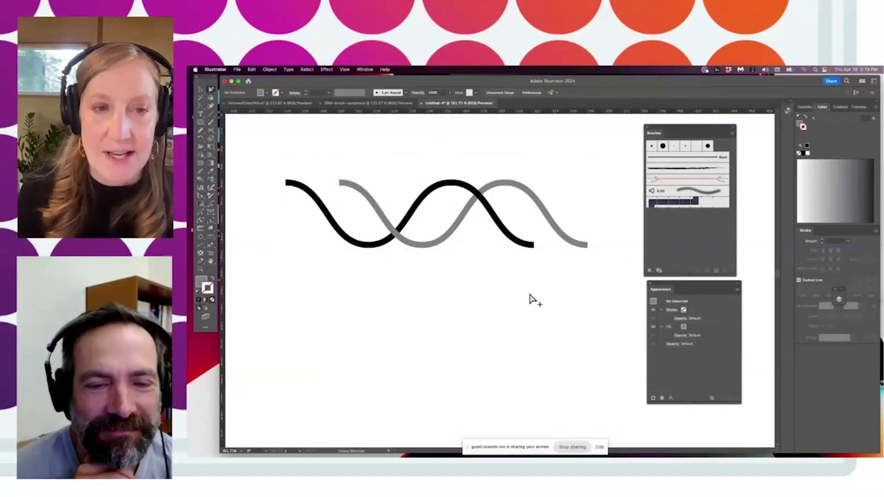
{"action": "left_click", "coordinate": [352, 187]}
{"action": "left_click", "coordinate": [211, 88]}
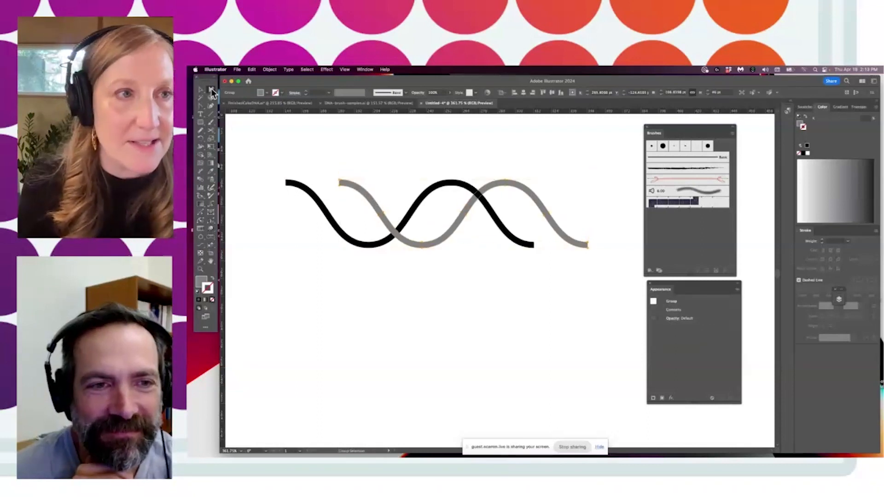
{"action": "left_click", "coordinate": [351, 158]}
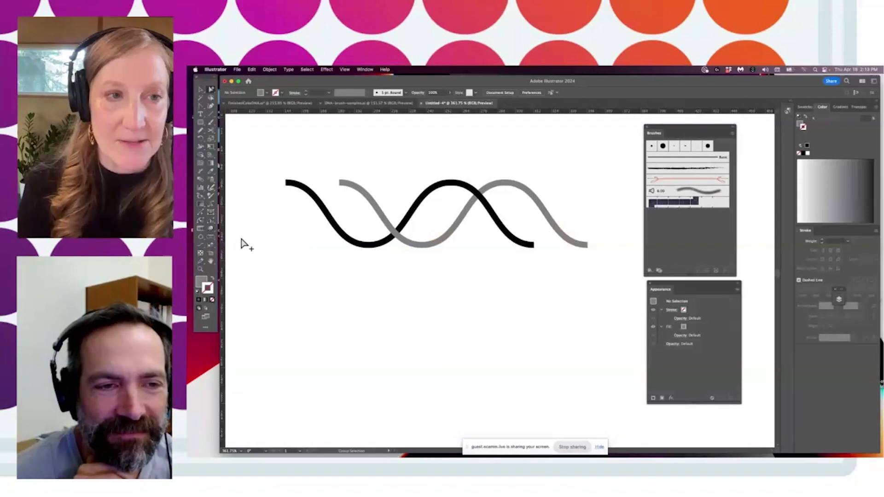
- Add a vertical guide near the start of the gray wave and turn on the display of guides
{"action": "left_click_drag", "start_coordinate": [225, 221], "coordinate": [340, 230]}
{"action": "left_click", "coordinate": [201, 269]}
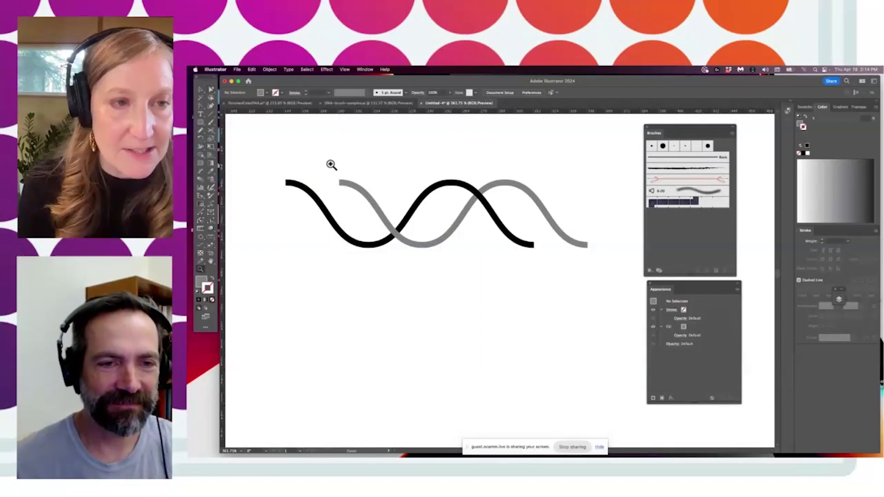
{"action": "left_click_drag", "start_coordinate": [331, 164], "coordinate": [431, 189]}
{"action": "left_click", "coordinate": [346, 69]}
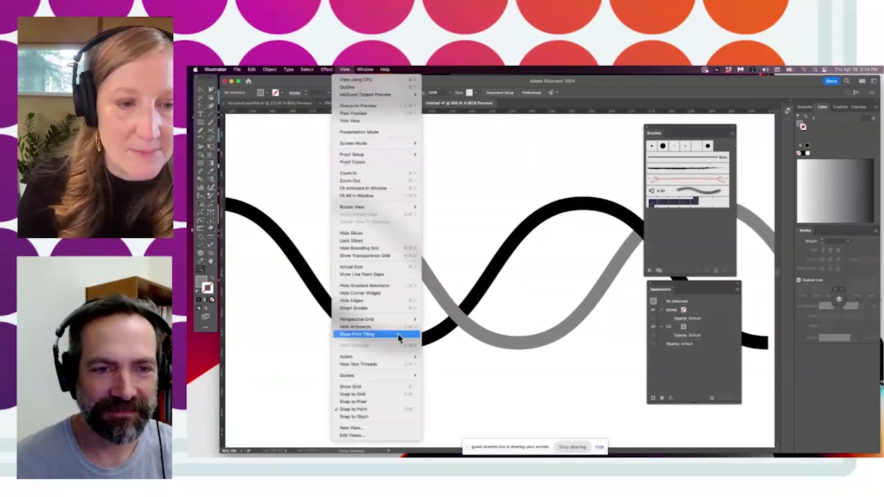
{"action": "mouse_move", "coordinate": [400, 377]}
{"action": "left_click", "coordinate": [447, 372]}
- Delete the extra vertical guide and move the remaining one just inside the start of the gray wave
{"action": "left_click", "coordinate": [211, 90]}
{"action": "left_click", "coordinate": [323, 180]}
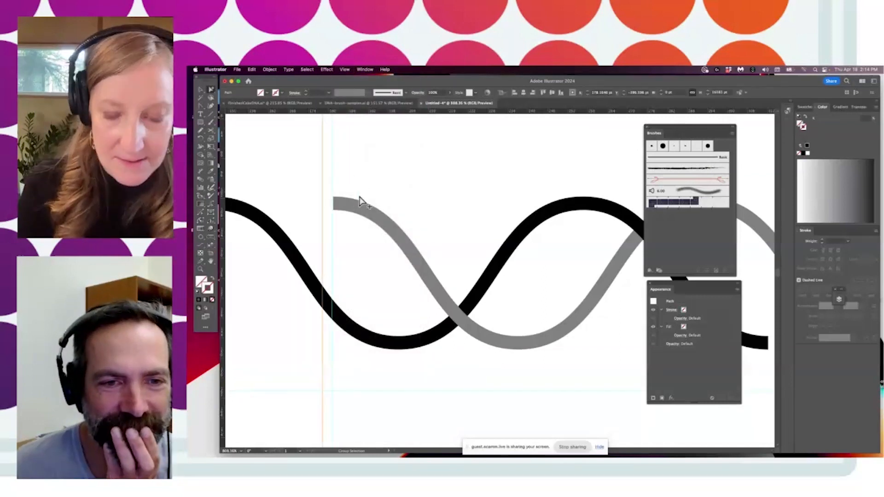
{"action": "key", "text": "Delete"}
{"action": "left_click_drag", "start_coordinate": [332, 179], "coordinate": [345, 192]}
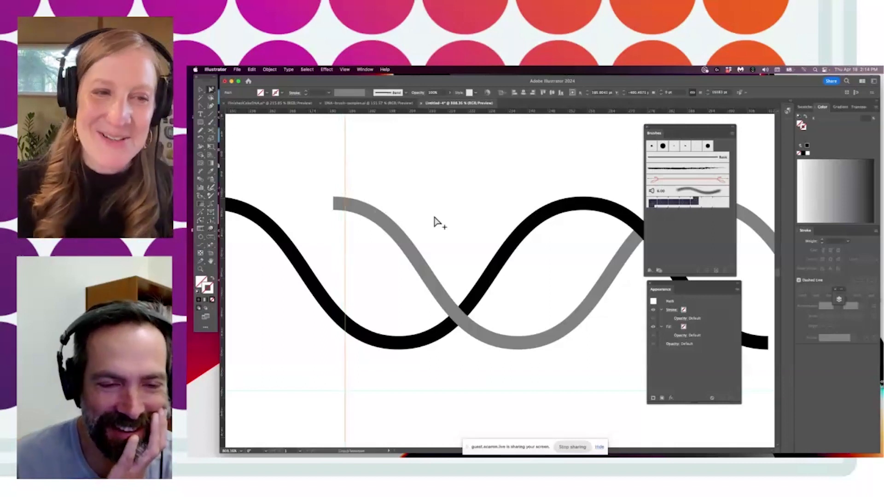
- Draw a rectangle without fill or stroke over the start of both waves, with its right edge on the vertical guide
{"action": "left_click_drag", "start_coordinate": [449, 203], "coordinate": [510, 195]}
{"action": "left_click", "coordinate": [200, 122]}
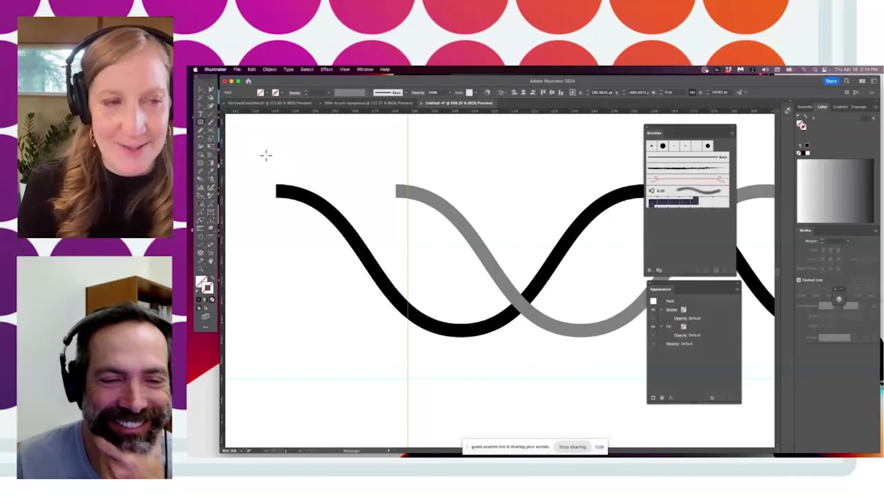
{"action": "mouse_move", "coordinate": [258, 137]}
{"action": "left_mouse_down"}
{"action": "mouse_move", "coordinate": [414, 330]}
{"action": "mouse_move", "coordinate": [408, 358]}
{"action": "left_mouse_up"}
- Cut both waves along the edge of the rectangle with Divide Objects Below
{"action": "left_click", "coordinate": [203, 91]}
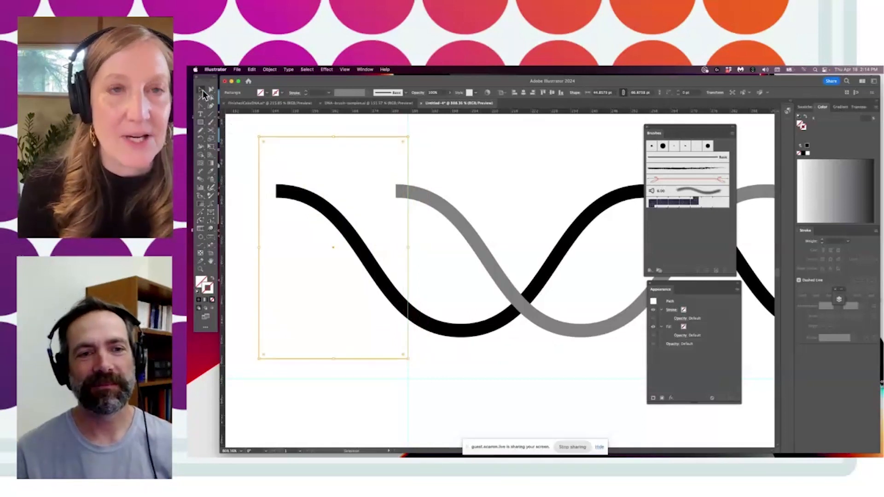
{"action": "left_click", "coordinate": [494, 244]}
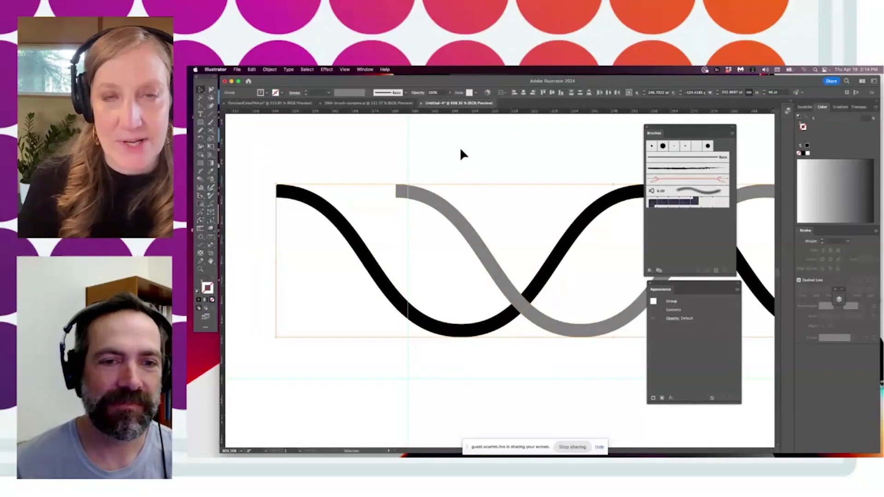
{"action": "left_click", "coordinate": [448, 155]}
{"action": "left_click_drag", "start_coordinate": [348, 133], "coordinate": [380, 185]}
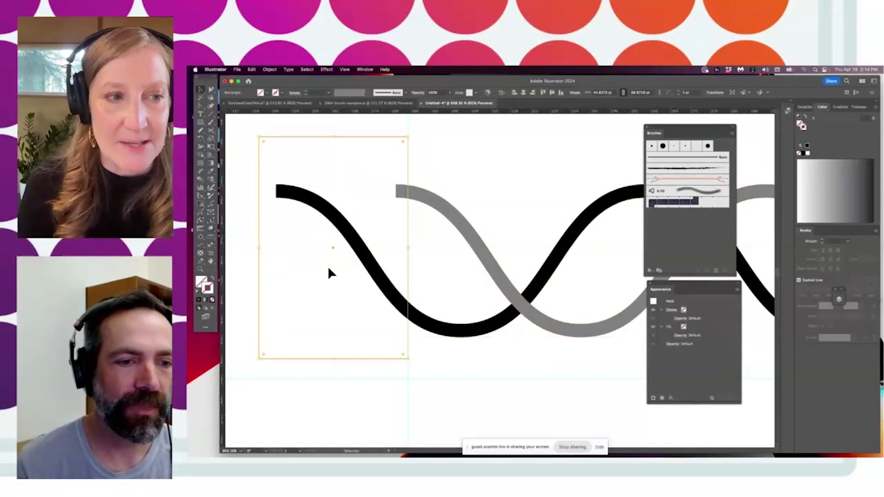
{"action": "left_click", "coordinate": [205, 285]}
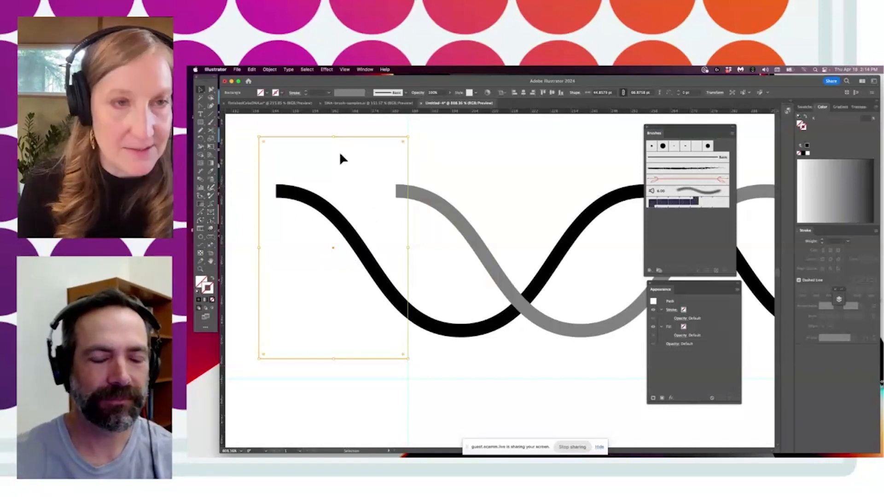
{"action": "left_click", "coordinate": [267, 69]}
{"action": "mouse_move", "coordinate": [310, 266]}
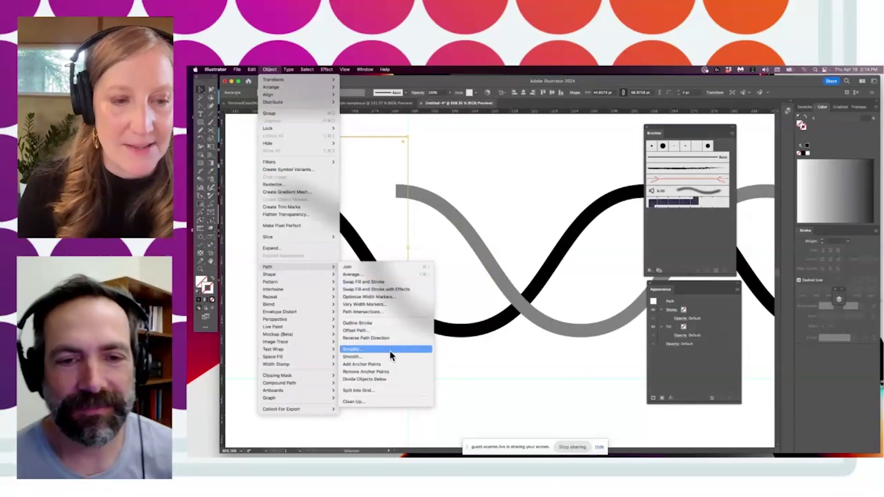
{"action": "left_click", "coordinate": [389, 378]}
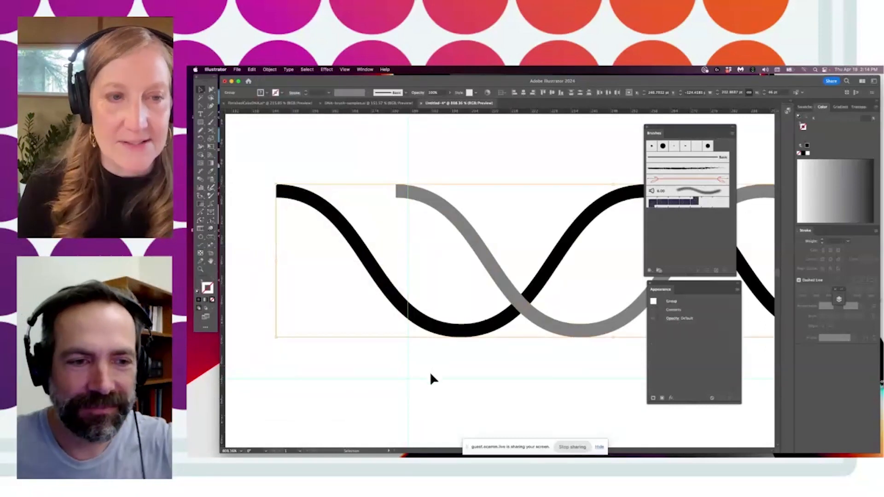
- Delete the cut-off black and gray wave pieces left of the vertical guide
{"action": "left_click", "coordinate": [430, 373]}
{"action": "left_click", "coordinate": [211, 90]}
{"action": "left_click_drag", "start_coordinate": [323, 213], "coordinate": [305, 255]}
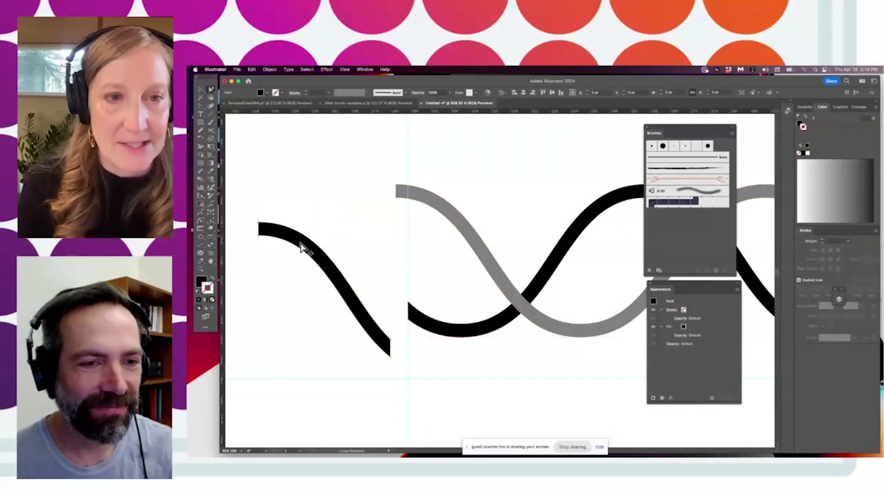
{"action": "key", "text": "Delete"}
{"action": "left_click", "coordinate": [405, 192]}
{"action": "key", "text": "Delete"}
- Place a horizontal guide exactly at the upper corner of the black wave's cut left end
{"action": "left_click_drag", "start_coordinate": [436, 300], "coordinate": [527, 244]}
{"action": "left_click", "coordinate": [200, 269]}
{"action": "left_click_drag", "start_coordinate": [427, 111], "coordinate": [558, 246]}
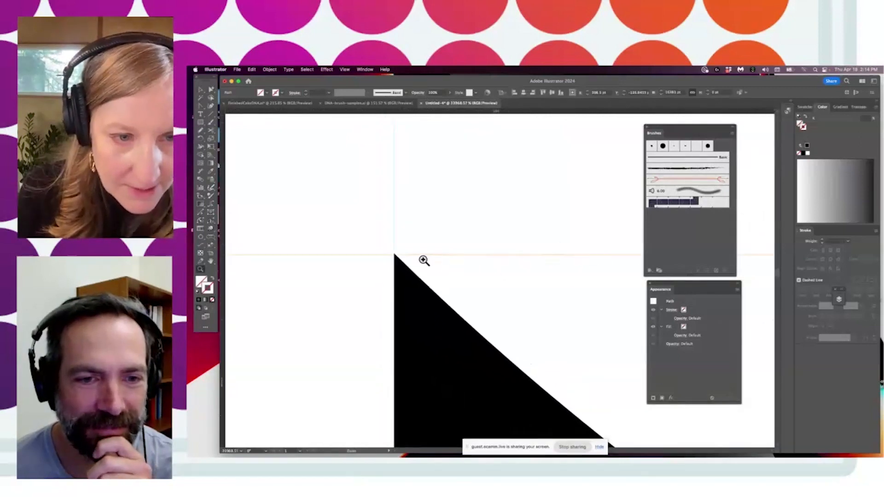
{"action": "left_click_drag", "start_coordinate": [423, 261], "coordinate": [467, 237]}
{"action": "left_click", "coordinate": [210, 89]}
{"action": "left_click_drag", "start_coordinate": [375, 250], "coordinate": [373, 243]}
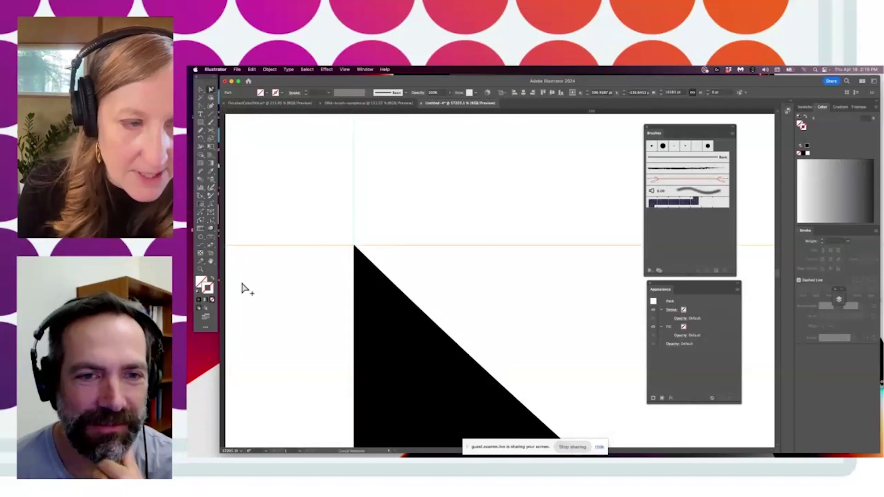
- Move the floating panels aside and draw a rectangle over the right ends of both waves, starting where the black wave meets the horizontal guide
{"action": "double_click", "coordinate": [199, 269]}
{"action": "left_click_drag", "start_coordinate": [527, 281], "coordinate": [554, 253]}
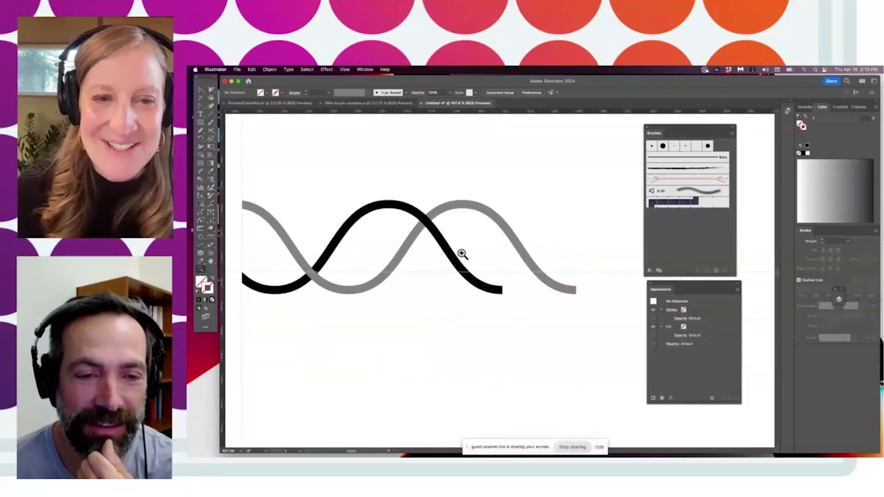
{"action": "left_click_drag", "start_coordinate": [427, 202], "coordinate": [475, 178]}
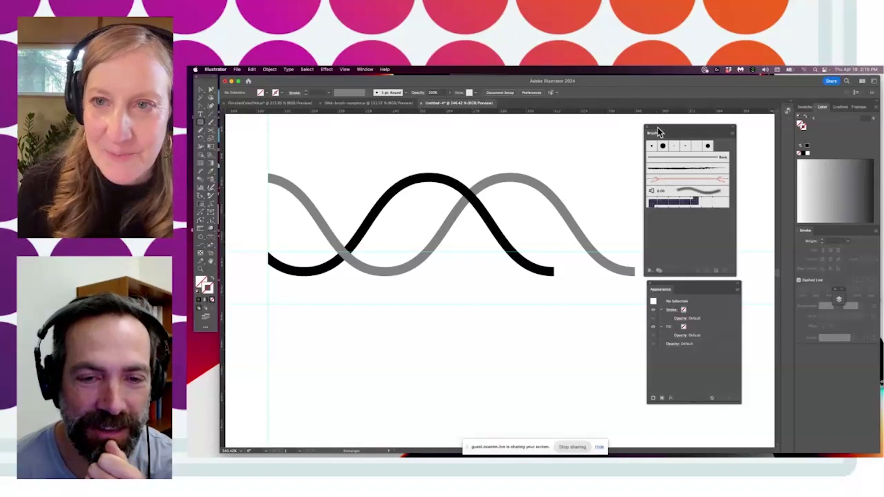
{"action": "left_click_drag", "start_coordinate": [658, 132], "coordinate": [701, 132]}
{"action": "left_click_drag", "start_coordinate": [661, 286], "coordinate": [679, 275]}
{"action": "left_click_drag", "start_coordinate": [639, 134], "coordinate": [518, 308]}
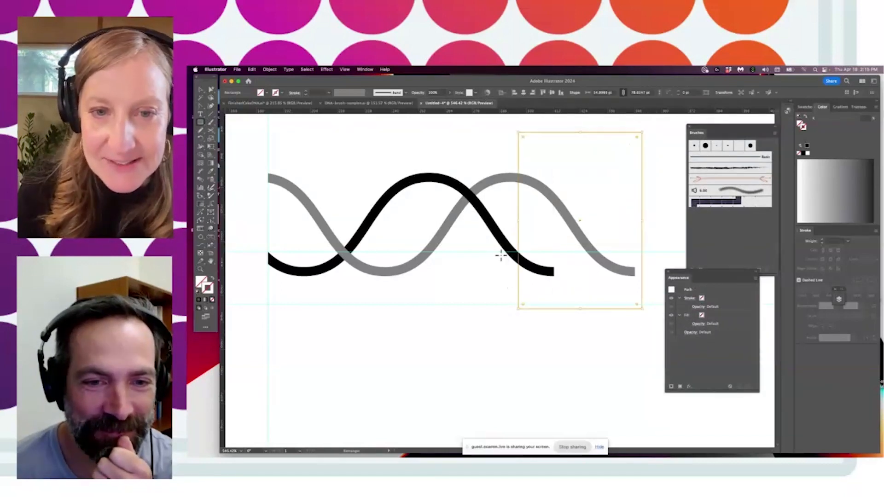
- Align the rectangle's left edge with the point where the black wave's upper edge crosses the horizontal guide
{"action": "left_click", "coordinate": [201, 269]}
{"action": "left_click_drag", "start_coordinate": [521, 242], "coordinate": [601, 242]}
{"action": "left_click_drag", "start_coordinate": [444, 229], "coordinate": [546, 255]}
{"action": "left_click", "coordinate": [201, 90]}
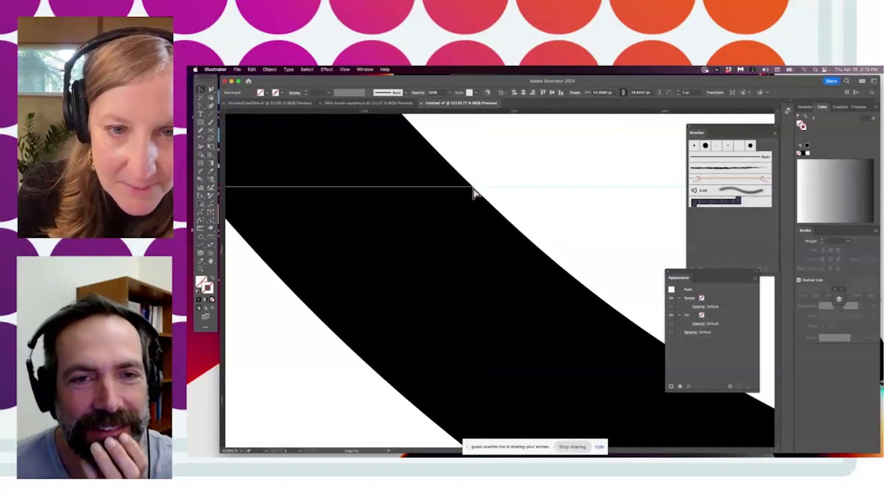
{"action": "double_click", "coordinate": [200, 270]}
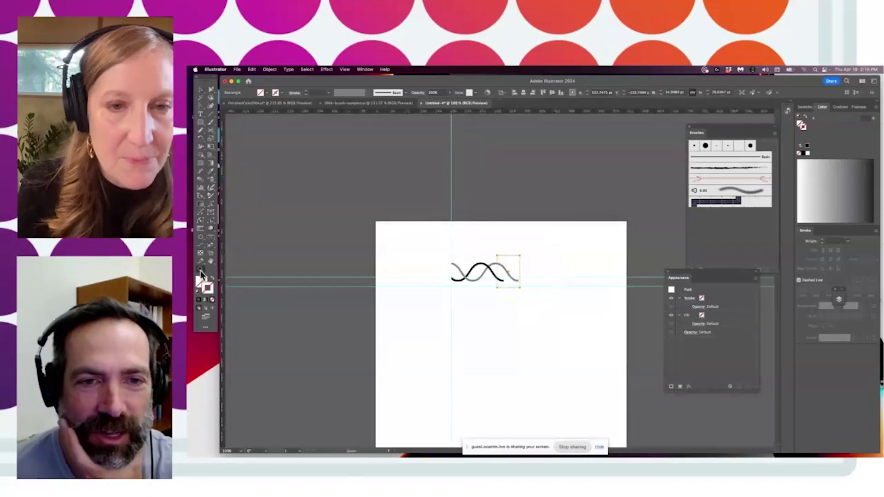
{"action": "left_click_drag", "start_coordinate": [504, 276], "coordinate": [566, 280]}
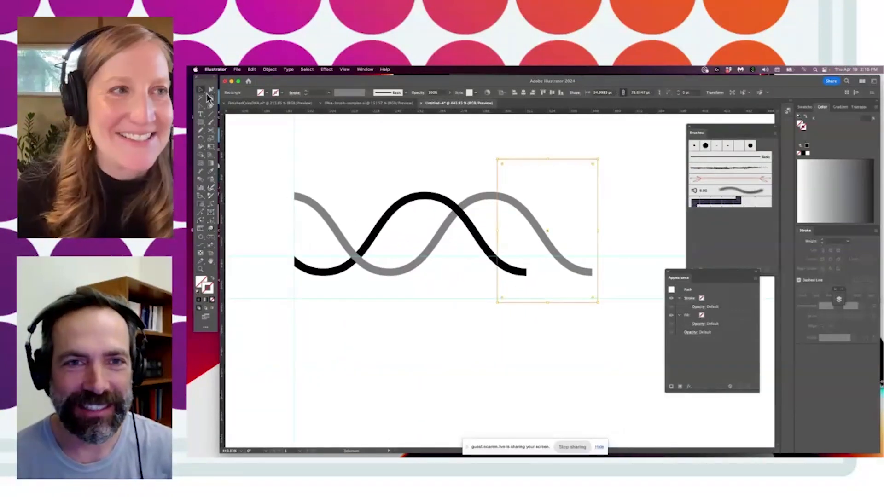
- Cut the right ends of both waves along the rectangle with Divide Objects Below
{"action": "left_click", "coordinate": [269, 69]}
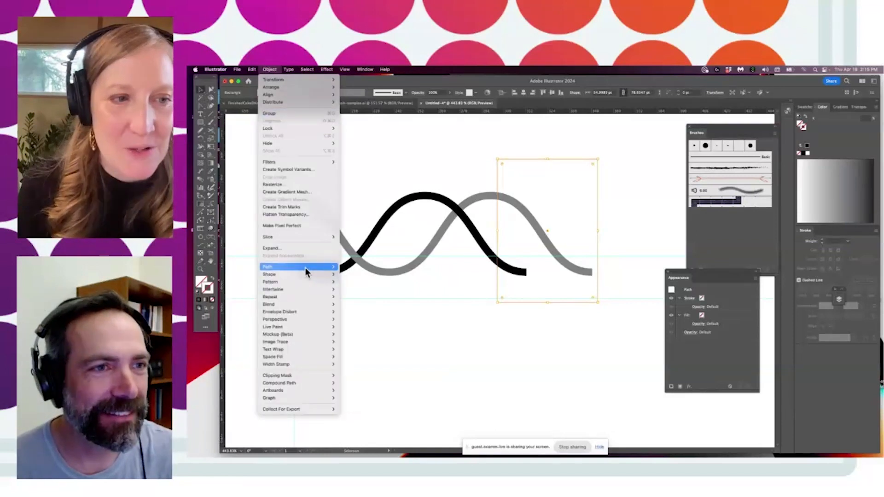
{"action": "mouse_move", "coordinate": [305, 267]}
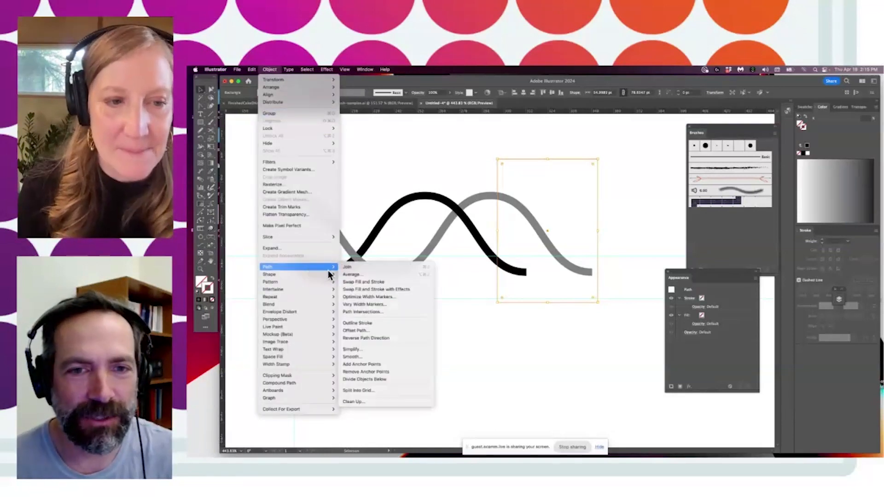
{"action": "left_click", "coordinate": [377, 379]}
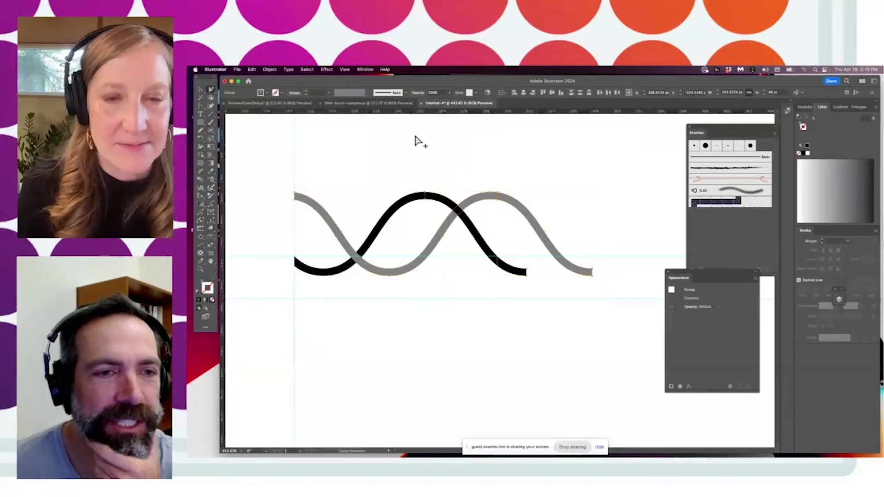
- Delete the gray and black wave pieces beyond the new right-hand cut
{"action": "left_click", "coordinate": [536, 189]}
{"action": "left_click", "coordinate": [535, 220]}
{"action": "key", "text": "Delete"}
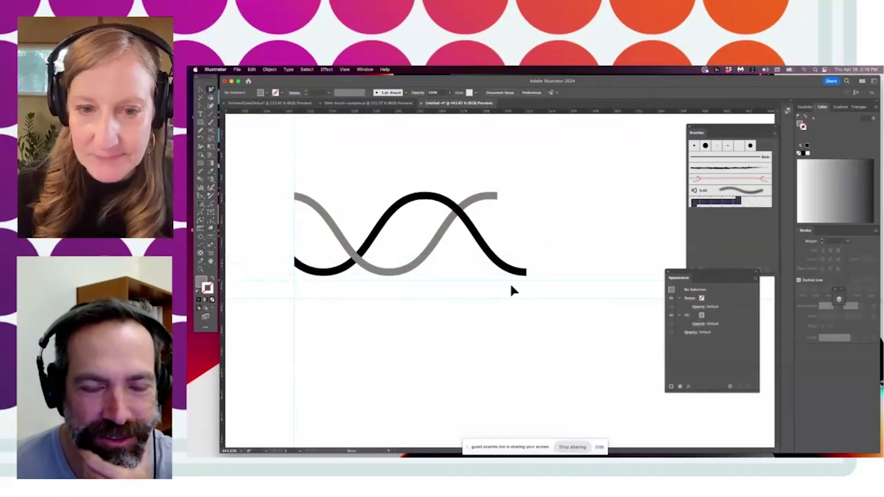
{"action": "left_click", "coordinate": [510, 270]}
{"action": "key", "text": "Delete"}
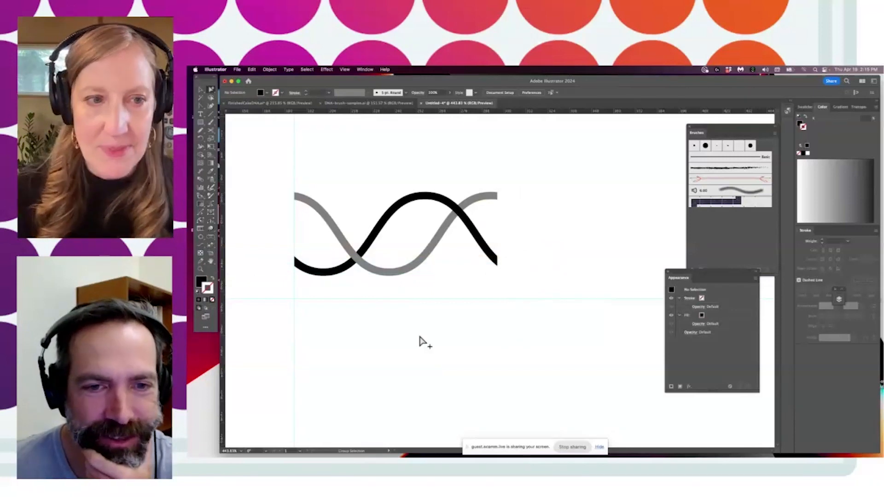
- Hide the guides so only the trimmed waves show
{"action": "left_click", "coordinate": [345, 68]}
{"action": "mouse_move", "coordinate": [391, 375]}
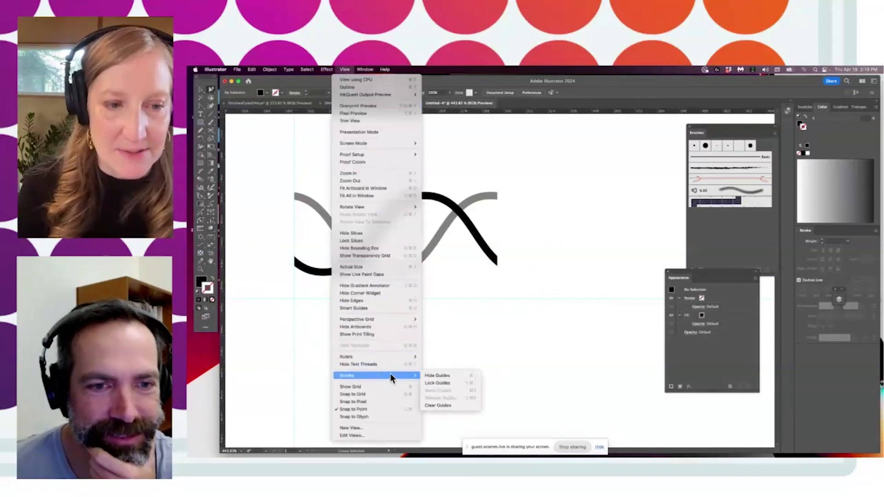
{"action": "left_click", "coordinate": [437, 375]}
- Test the repeat by placing a copy of the trimmed waves against their right end, and remove the copy
{"action": "left_click", "coordinate": [200, 88]}
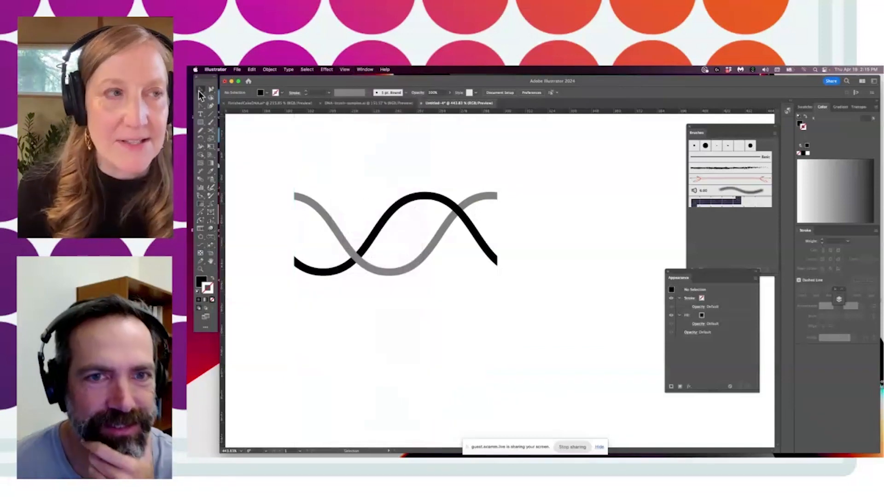
{"action": "left_click_drag", "start_coordinate": [282, 169], "coordinate": [540, 306]}
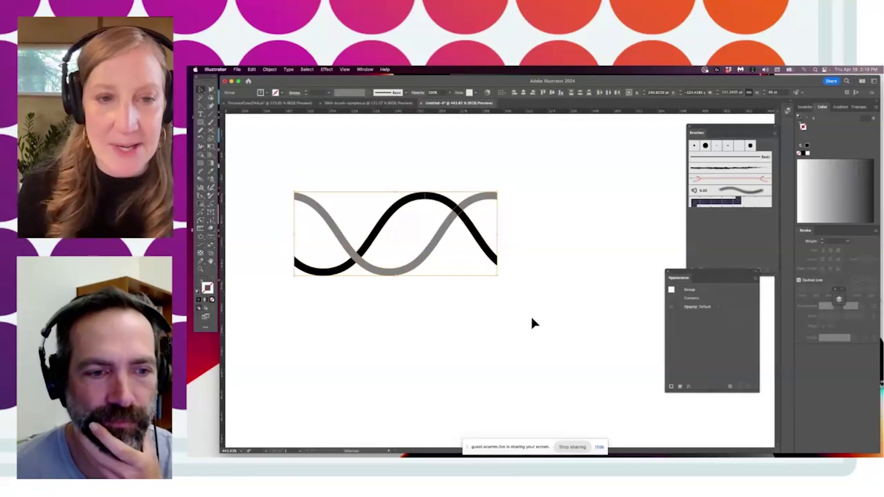
{"action": "key", "text": "a"}
{"action": "key", "text": "super"}
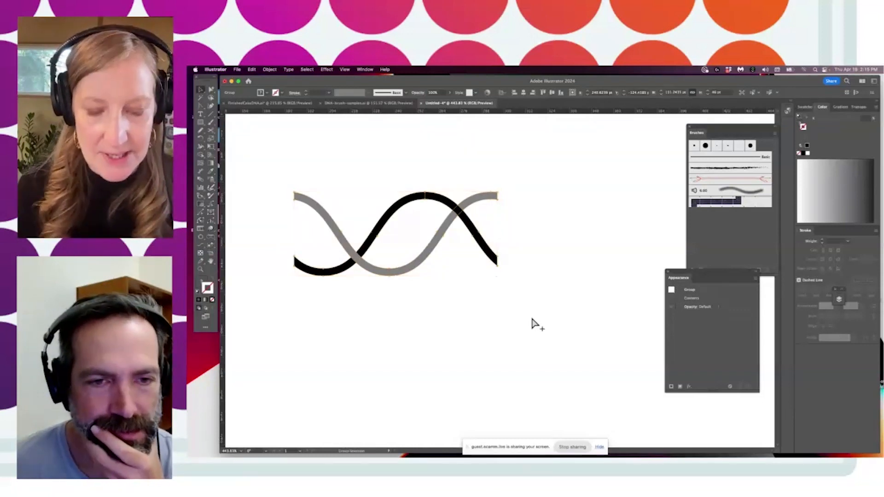
{"action": "left_click_drag", "start_coordinate": [324, 215], "coordinate": [525, 219]}
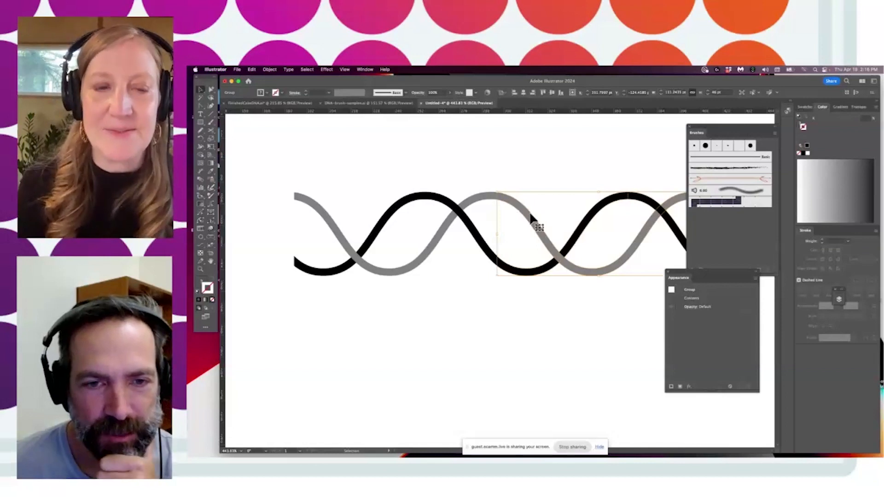
{"action": "scroll", "coordinate": [505, 164], "scroll_direction": "right", "scroll_amount": 3}
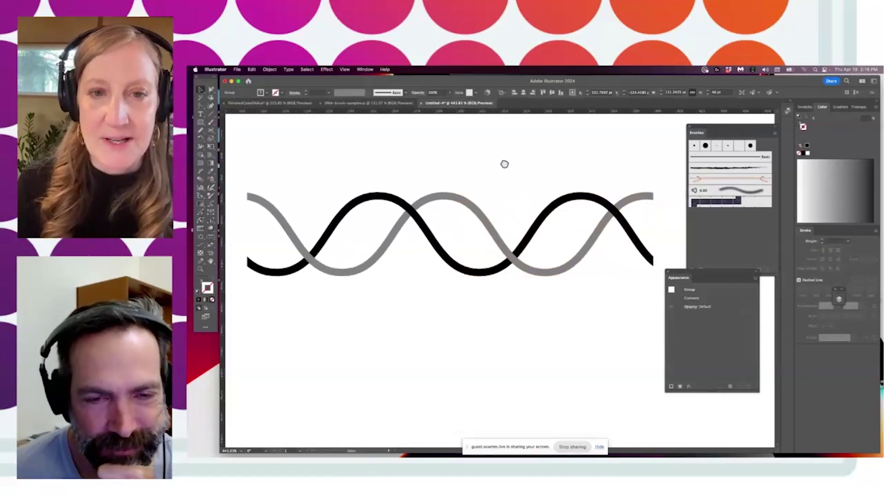
{"action": "key", "text": "Delete"}
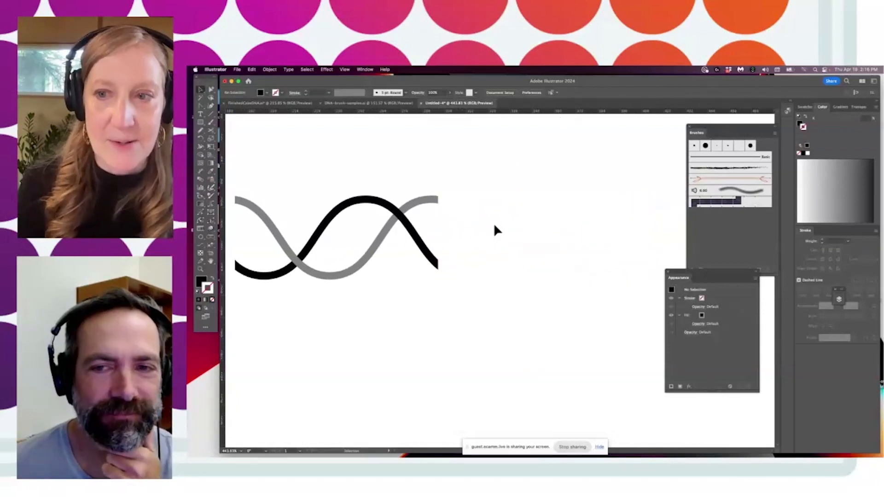
- Start a new pattern brush from the trimmed wave group and name it DNA BRUSH
{"action": "scroll", "coordinate": [567, 213], "scroll_direction": "left", "scroll_amount": 3}
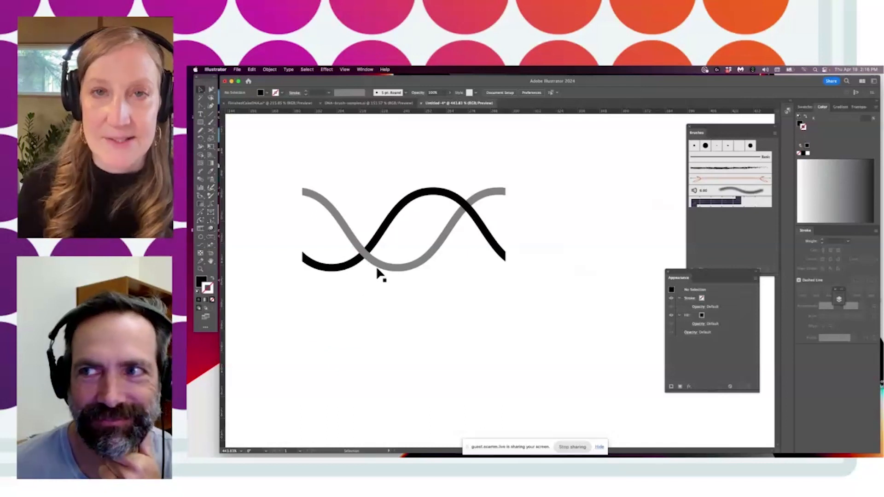
{"action": "left_click_drag", "start_coordinate": [268, 166], "coordinate": [487, 260]}
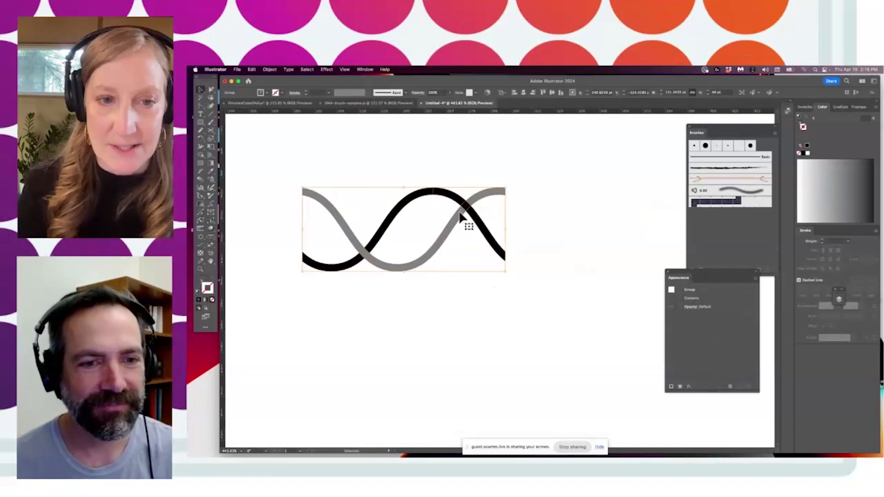
{"action": "mouse_move", "coordinate": [459, 213]}
{"action": "left_mouse_down"}
{"action": "mouse_move", "coordinate": [588, 207]}
{"action": "mouse_move", "coordinate": [461, 214]}
{"action": "mouse_move", "coordinate": [706, 222]}
{"action": "left_mouse_up"}
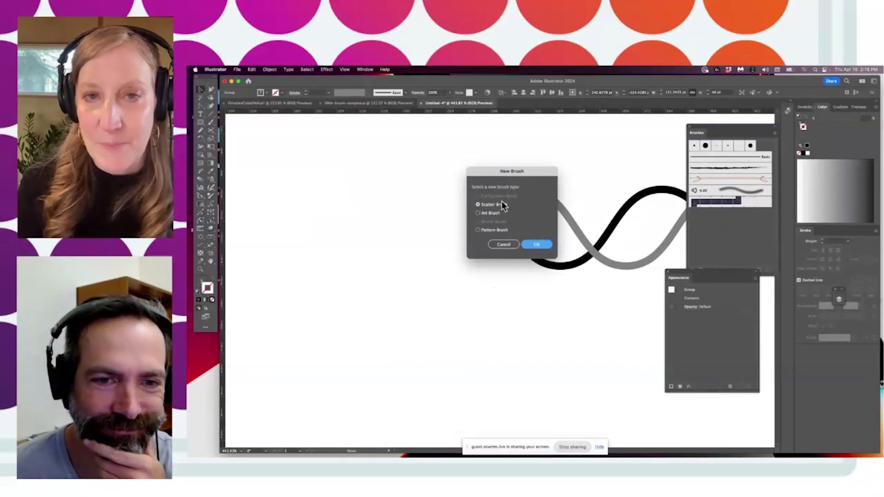
{"action": "left_click", "coordinate": [536, 244]}
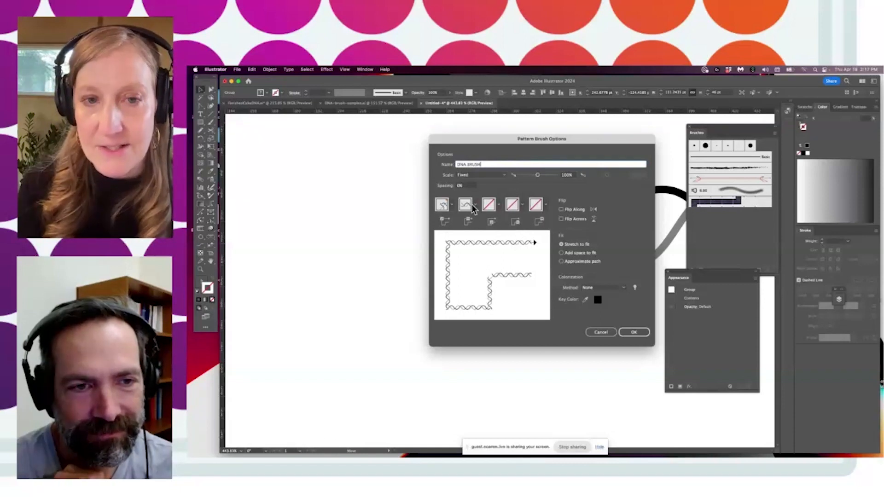
- Set the brush's outer and inner corner tiles to Auto-Between and create the brush
{"action": "left_click", "coordinate": [451, 207]}
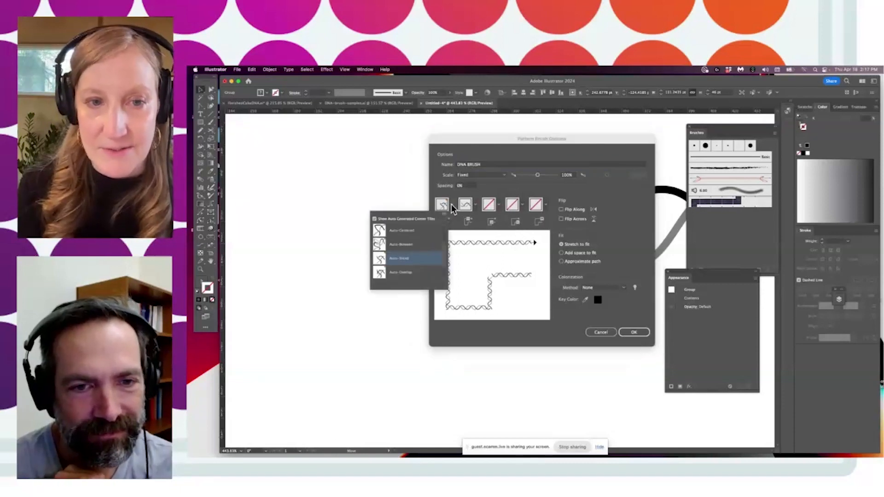
{"action": "left_click", "coordinate": [409, 249]}
{"action": "left_click", "coordinate": [497, 207]}
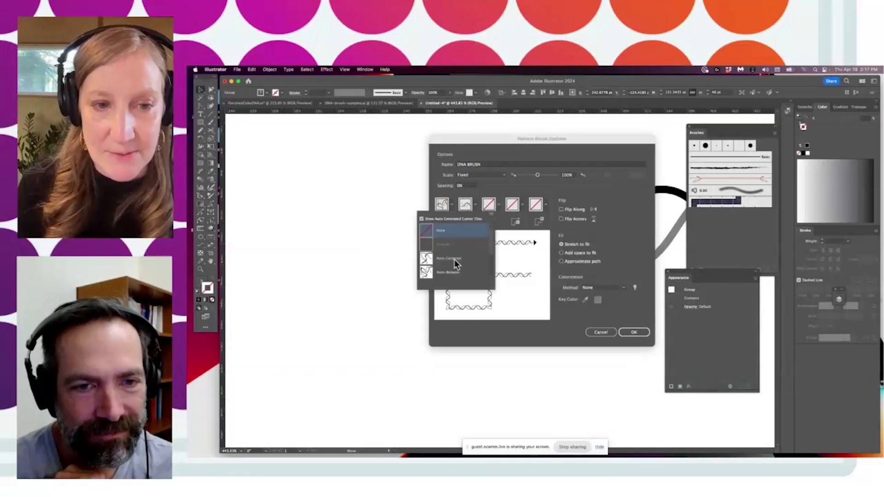
{"action": "left_click", "coordinate": [449, 272]}
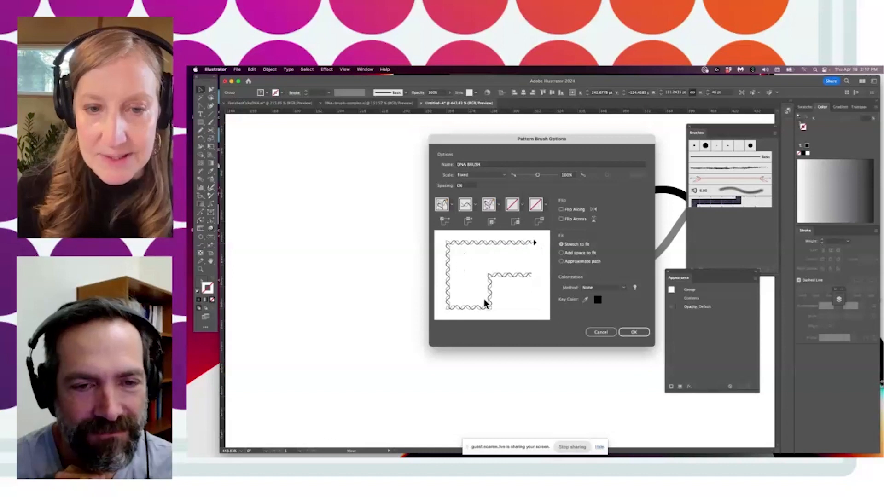
{"action": "left_click", "coordinate": [634, 331]}
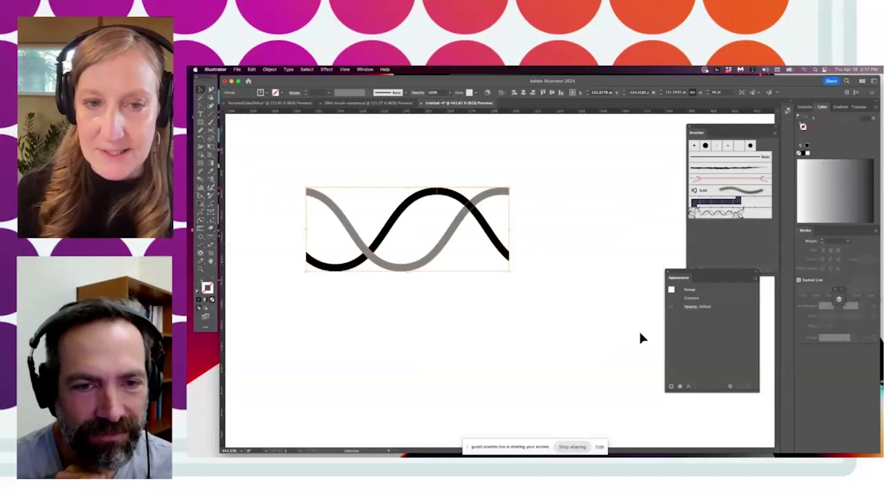
- Move the original wave group to the upper-left corner of the artboard, clearing space for brush tests
{"action": "left_click", "coordinate": [201, 269]}
{"action": "left_click_drag", "start_coordinate": [451, 228], "coordinate": [369, 306]}
{"action": "left_click", "coordinate": [201, 89]}
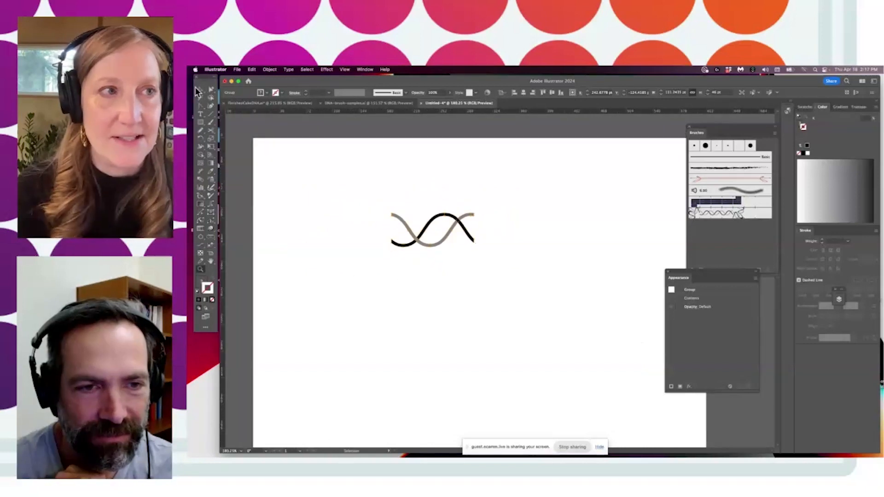
{"action": "left_click", "coordinate": [458, 224]}
{"action": "left_click_drag", "start_coordinate": [459, 224], "coordinate": [335, 158]}
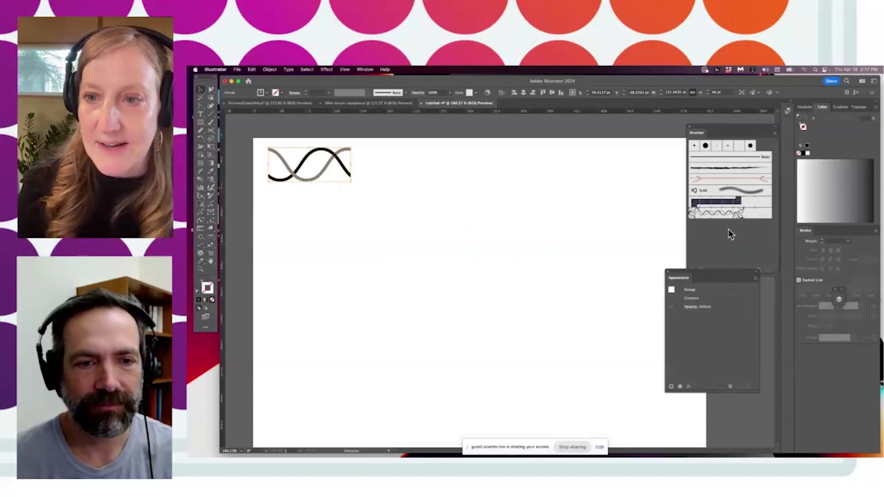
- Draw a horizontal line about 329 pt long, apply DNA BRUSH to it, and move it up closer to the original waves
{"action": "left_click", "coordinate": [211, 116]}
{"action": "left_click_drag", "start_coordinate": [379, 229], "coordinate": [624, 229]}
{"action": "left_click", "coordinate": [707, 214]}
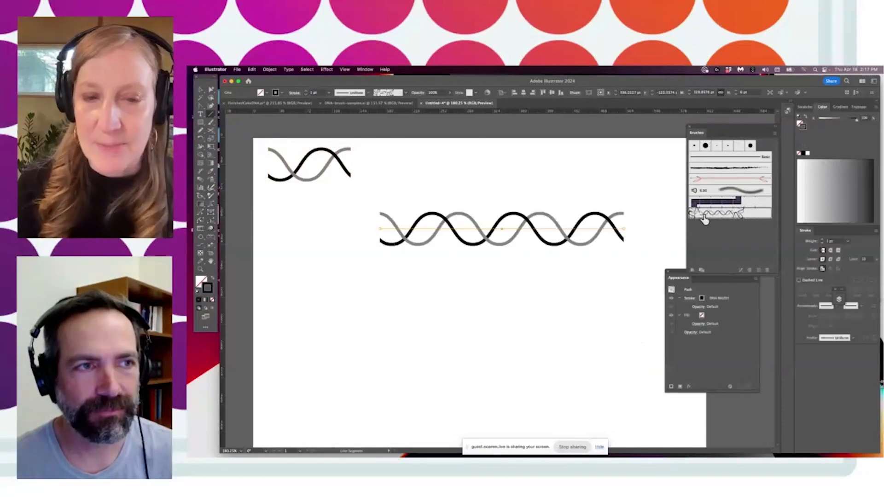
{"action": "key", "text": "v"}
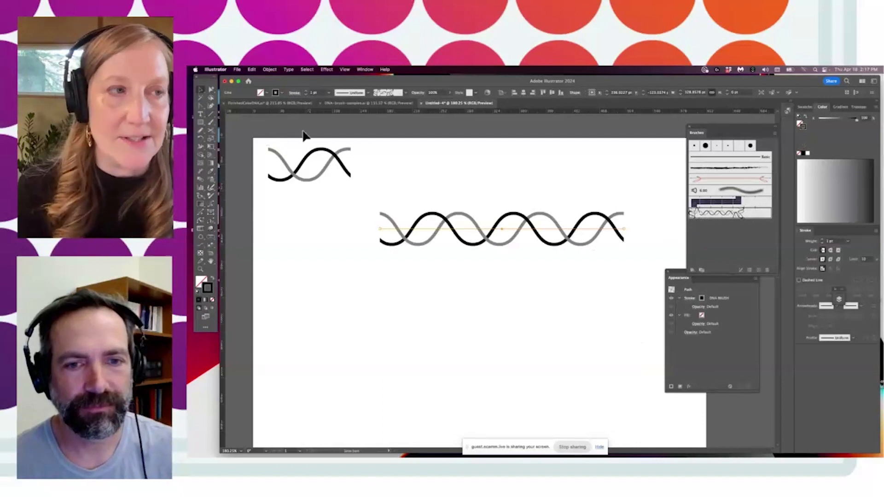
{"action": "left_click", "coordinate": [433, 175]}
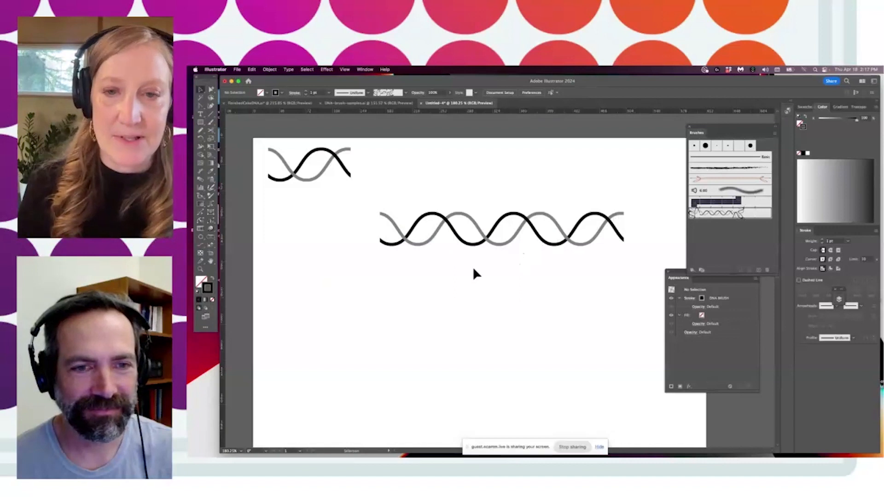
{"action": "left_click_drag", "start_coordinate": [477, 229], "coordinate": [415, 212]}
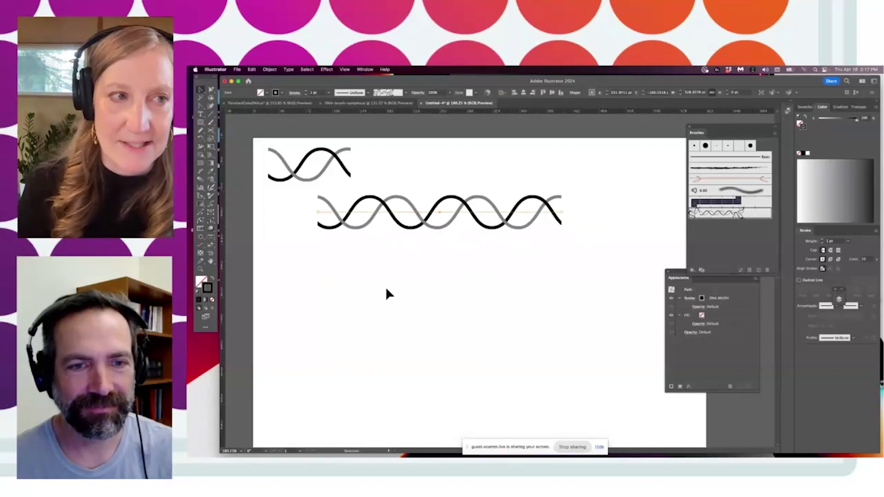
- Draw a circle about 214 pt in diameter below the brushed line and apply DNA BRUSH to it
{"action": "left_click", "coordinate": [201, 123]}
{"action": "left_click_drag", "start_coordinate": [202, 122], "coordinate": [223, 139]}
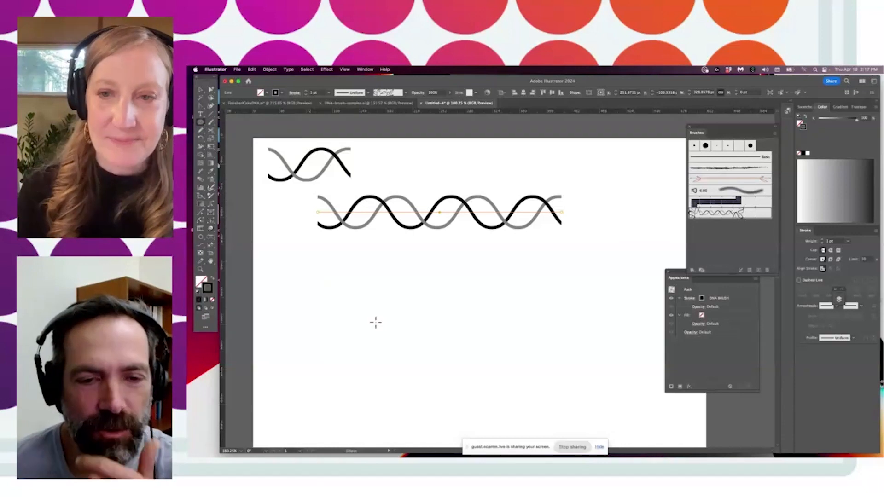
{"action": "left_click", "coordinate": [199, 90]}
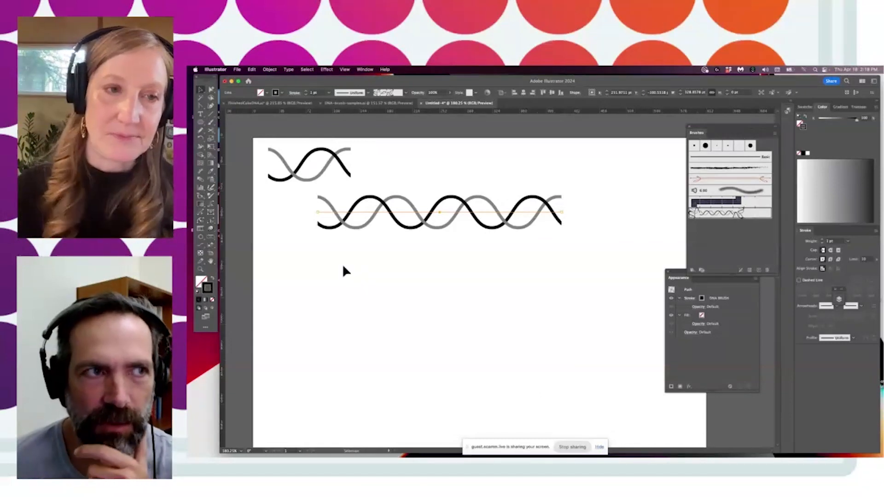
{"action": "left_click", "coordinate": [200, 122]}
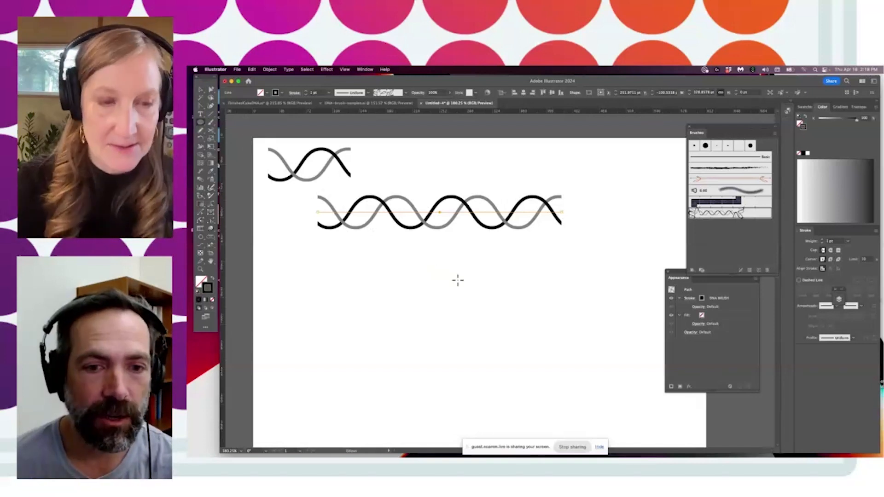
{"action": "left_click_drag", "start_coordinate": [420, 257], "coordinate": [579, 414]}
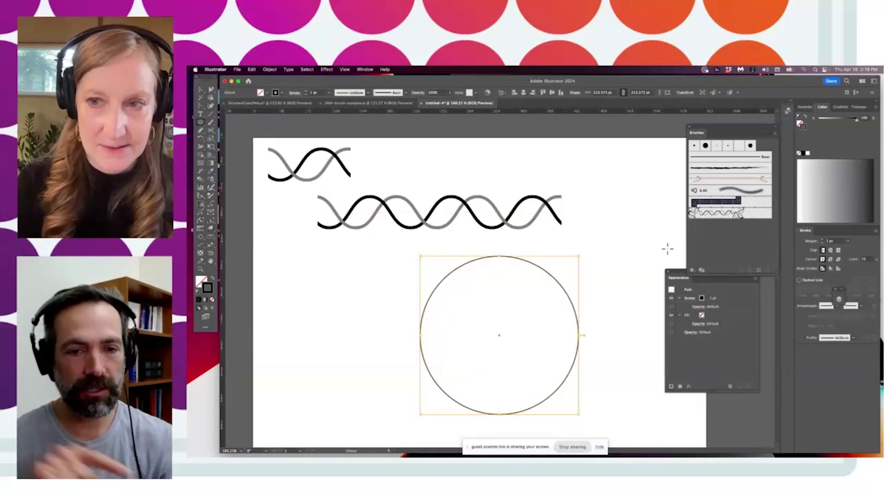
{"action": "left_click", "coordinate": [716, 213]}
- Set the brushed circle's stroke weight to 0.5 pt
{"action": "left_click", "coordinate": [198, 91]}
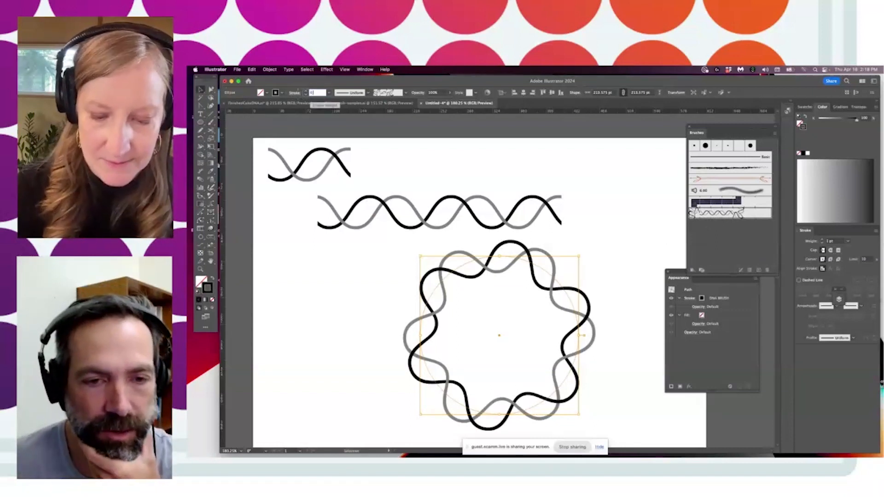
{"action": "type", "text": "0.5"}
{"action": "key", "text": "Return"}
- Try a 5 pt stroke weight on the brushed straight line, and settle on 0.5 pt
{"action": "left_click", "coordinate": [479, 214]}
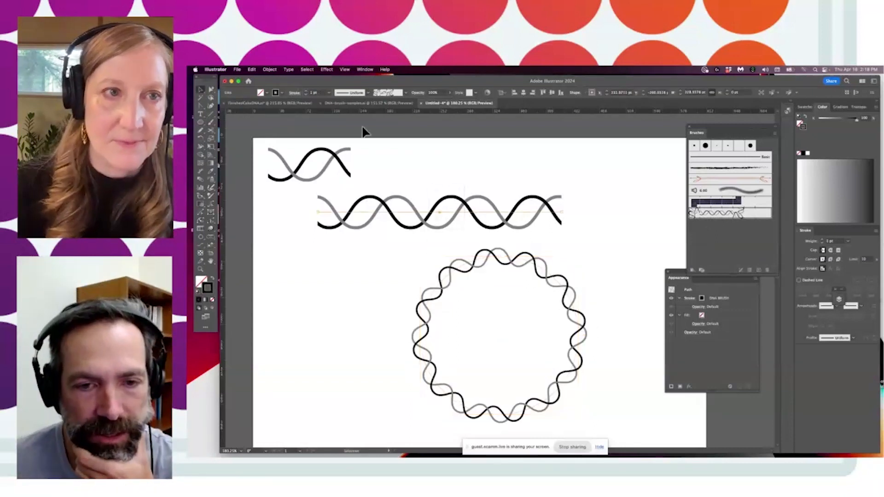
{"action": "type", "text": "5"}
{"action": "key", "text": "Return"}
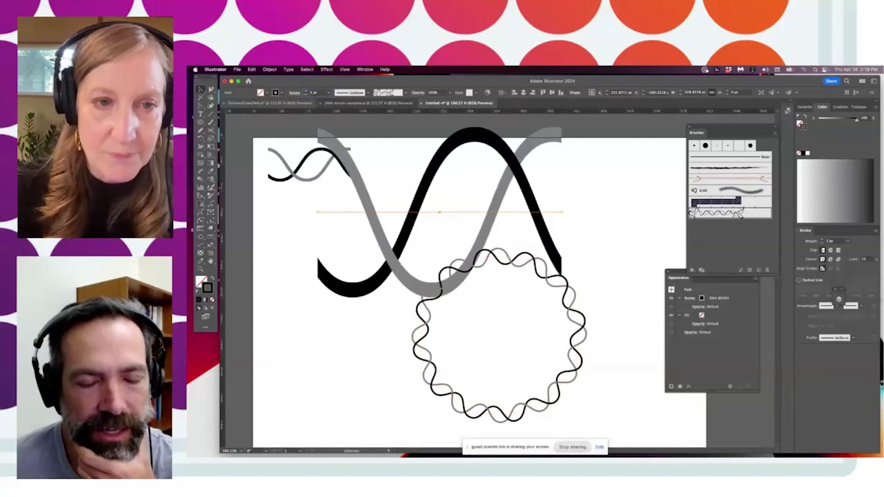
{"action": "double_click", "coordinate": [317, 94]}
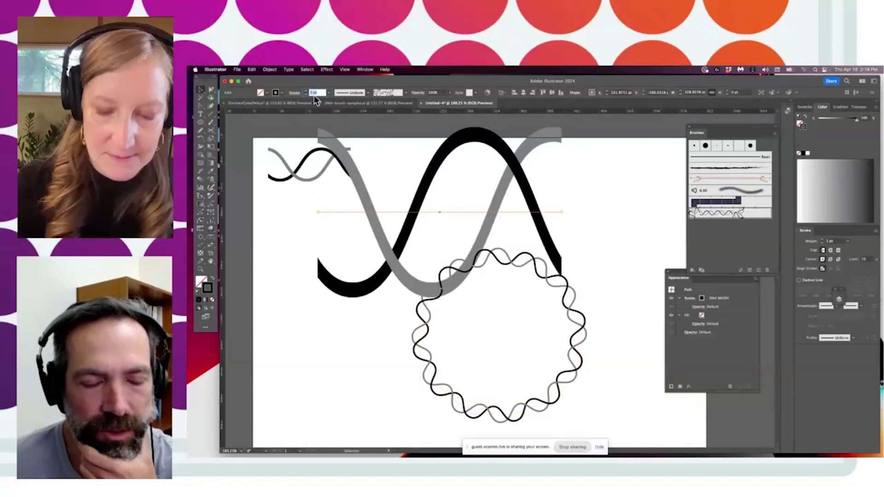
{"action": "type", "text": "0.5"}
{"action": "key", "text": "Return"}
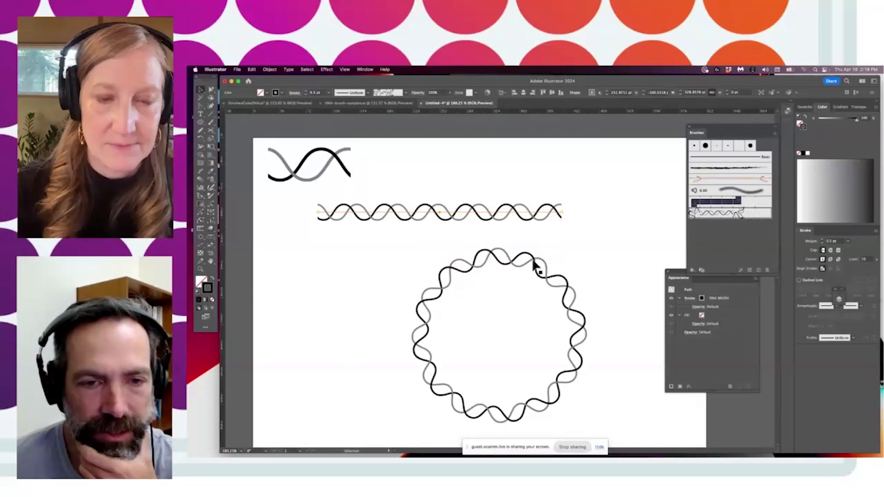
- Set the brushed circle's stroke weight to 1 pt and deselect it
{"action": "scroll", "coordinate": [515, 256], "scroll_direction": "down", "scroll_amount": 1}
{"action": "key", "text": "z"}
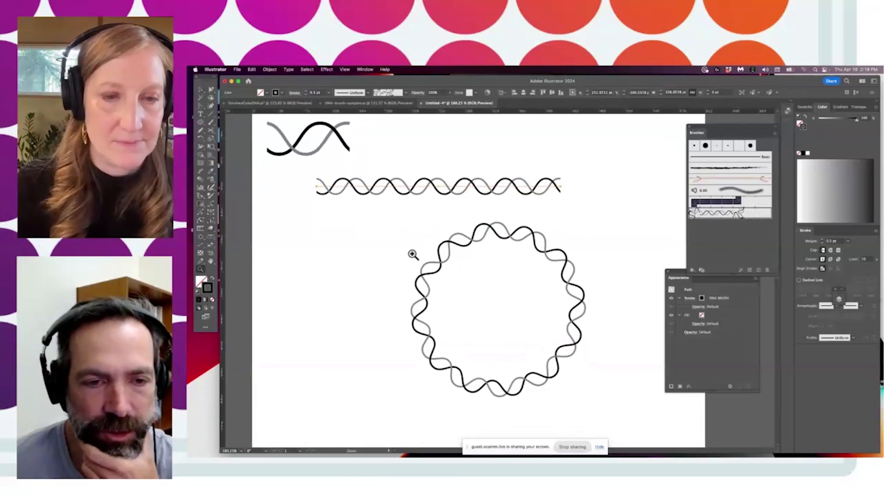
{"action": "left_click", "coordinate": [462, 269], "text": "alt"}
{"action": "left_click_drag", "start_coordinate": [445, 299], "coordinate": [455, 289]}
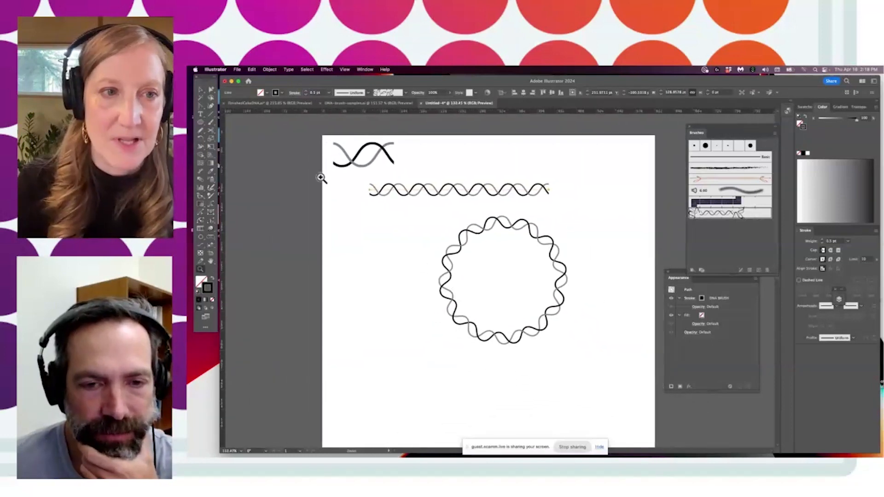
{"action": "left_click", "coordinate": [198, 90]}
{"action": "left_click_drag", "start_coordinate": [467, 162], "coordinate": [541, 251]}
{"action": "left_click", "coordinate": [477, 167]}
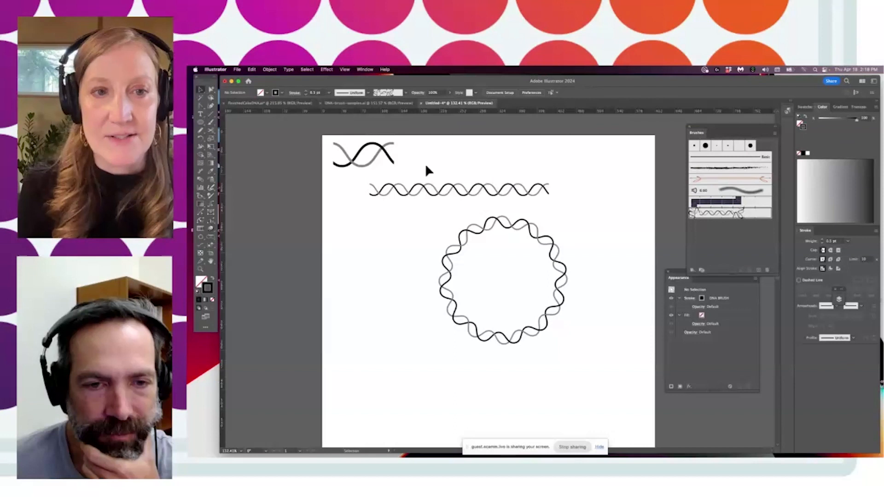
{"action": "left_click", "coordinate": [450, 225]}
{"action": "left_click", "coordinate": [315, 93]}
{"action": "type", "text": "1"}
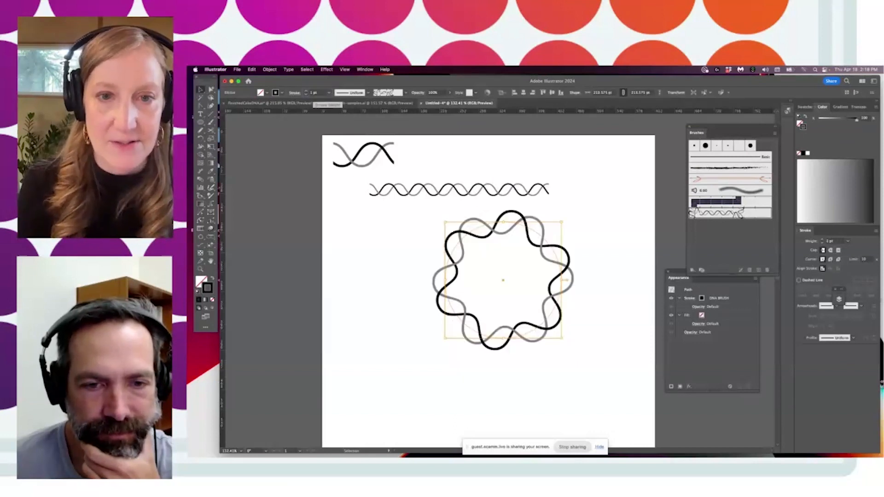
{"action": "left_click", "coordinate": [403, 215]}
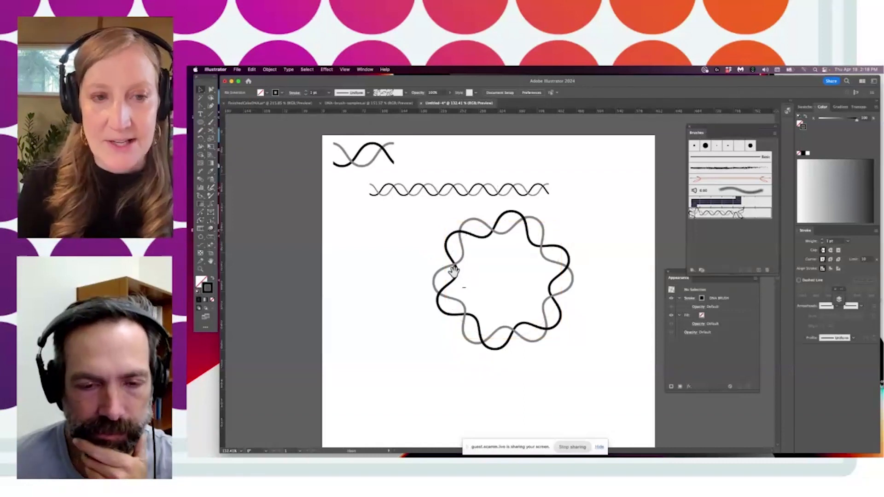
- Draw a rectangle about 138 pt wide to the left of the brushed circle and apply DNA BRUSH to it
{"action": "scroll", "coordinate": [460, 279], "scroll_direction": "down", "scroll_amount": 2}
{"action": "scroll", "coordinate": [460, 279], "scroll_direction": "left", "scroll_amount": 2}
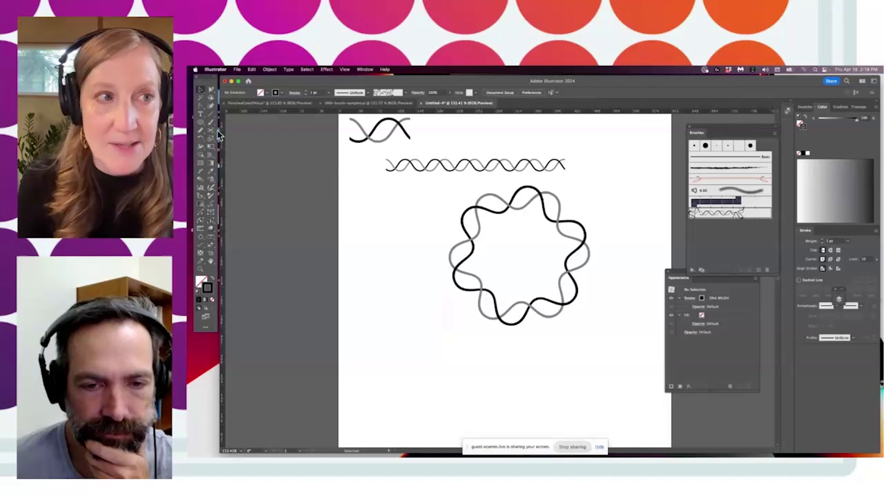
{"action": "left_click_drag", "start_coordinate": [201, 123], "coordinate": [226, 123]}
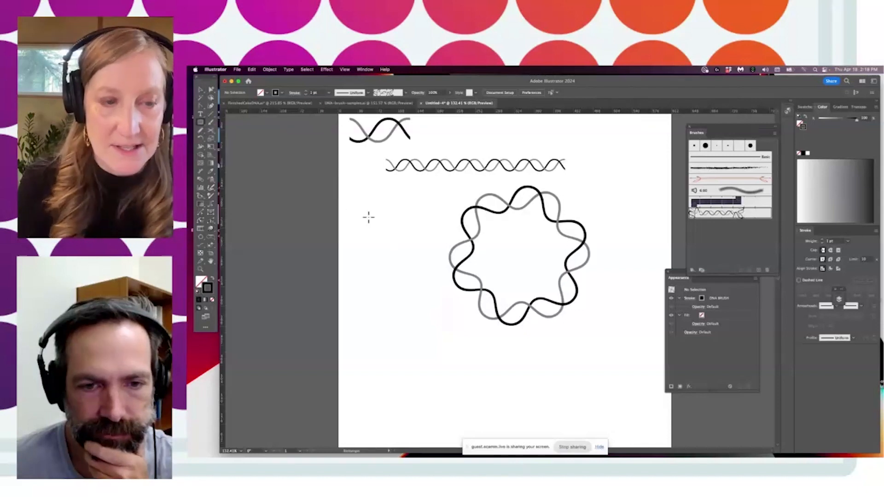
{"action": "left_click_drag", "start_coordinate": [434, 290], "coordinate": [439, 289]}
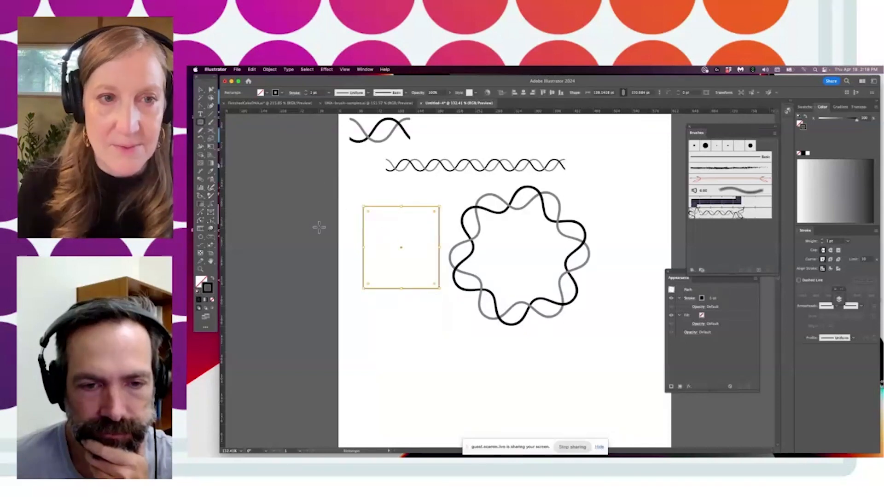
{"action": "left_click", "coordinate": [717, 216]}
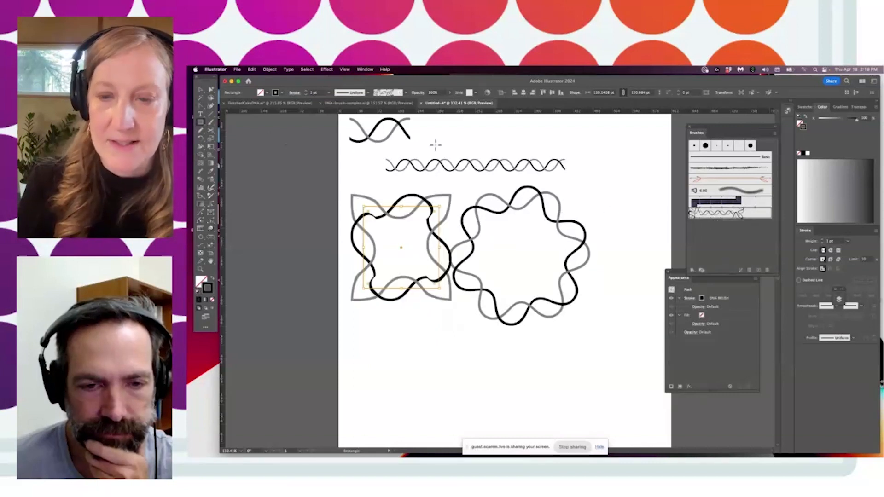
- Try a 5 pt stroke weight on the brushed rectangle, and reduce it to 0.5 pt
{"action": "left_click", "coordinate": [318, 93]}
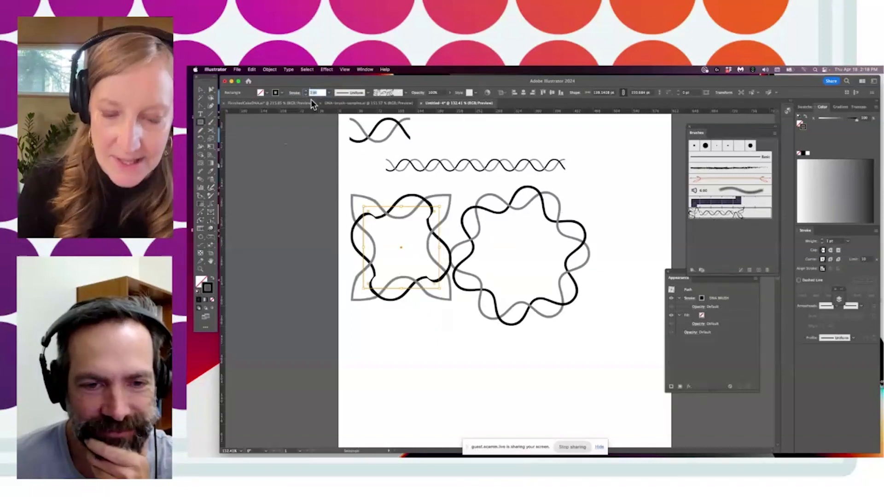
{"action": "type", "text": "5"}
{"action": "key", "text": "Return"}
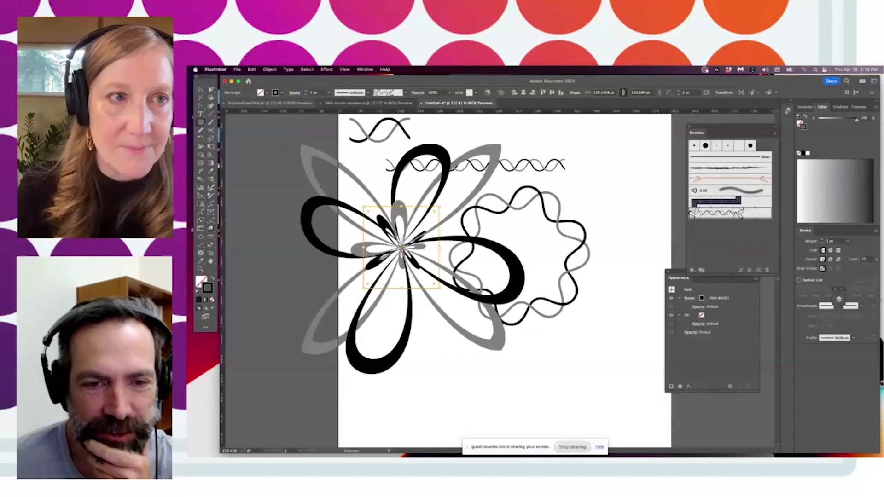
{"action": "type", "text": "0.5"}
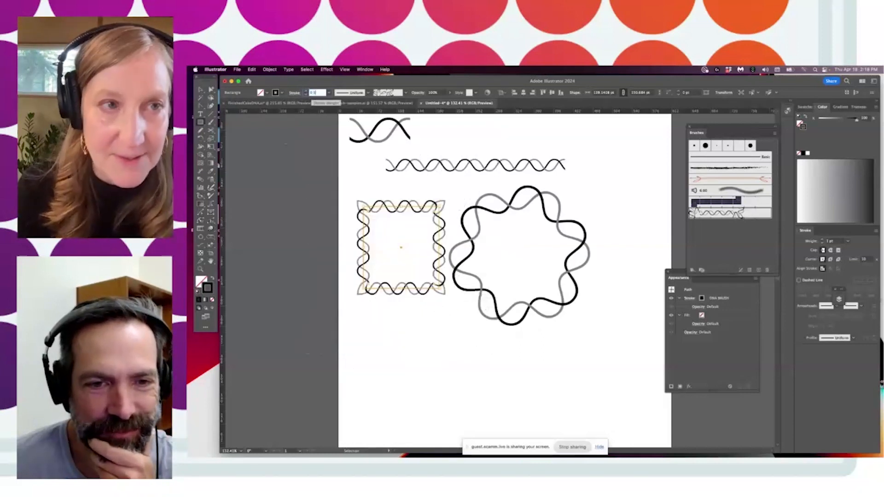
- Set the brushed rectangle's stroke weight to 0.5 pt, and review DNA BRUSH's auto-generated outer corner tile choices
{"action": "key", "text": "Return"}
{"action": "left_click", "coordinate": [211, 90]}
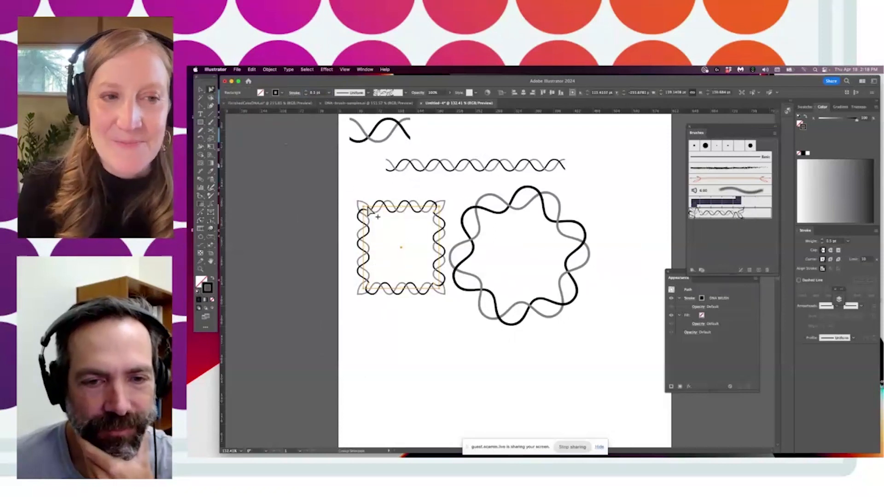
{"action": "left_click_drag", "start_coordinate": [210, 89], "coordinate": [228, 92]}
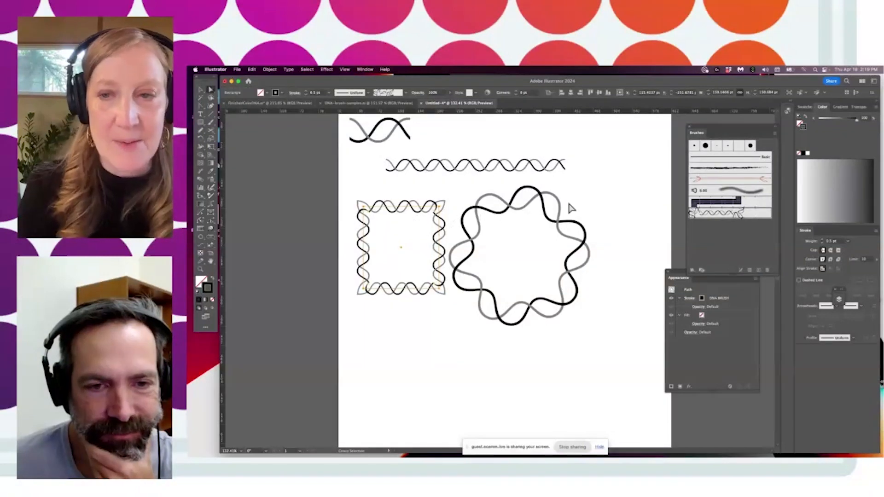
{"action": "double_click", "coordinate": [703, 215]}
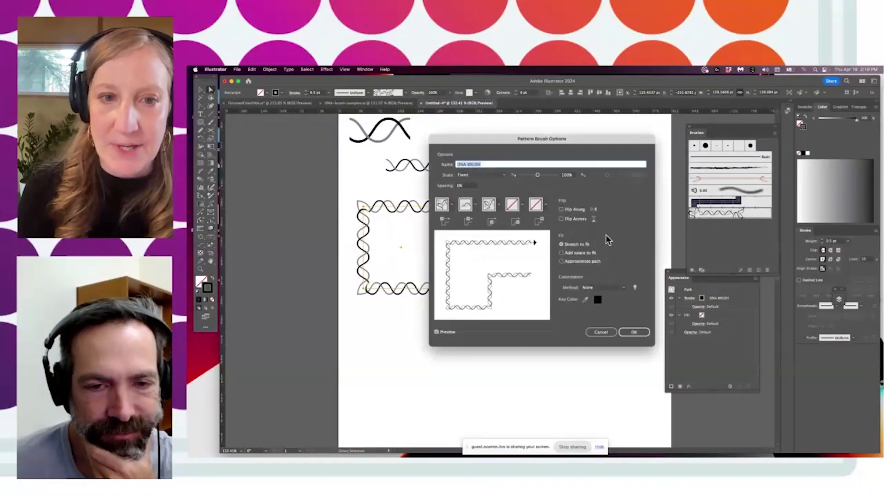
{"action": "left_click", "coordinate": [451, 205]}
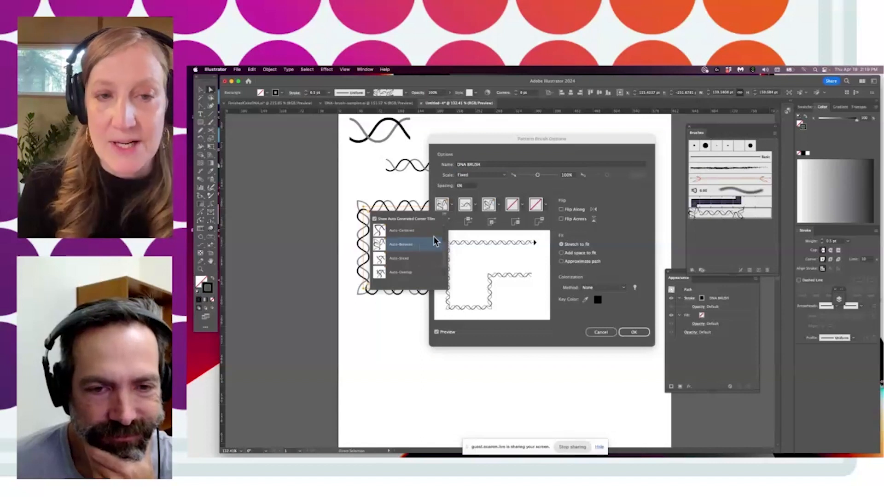
{"action": "left_click", "coordinate": [453, 196]}
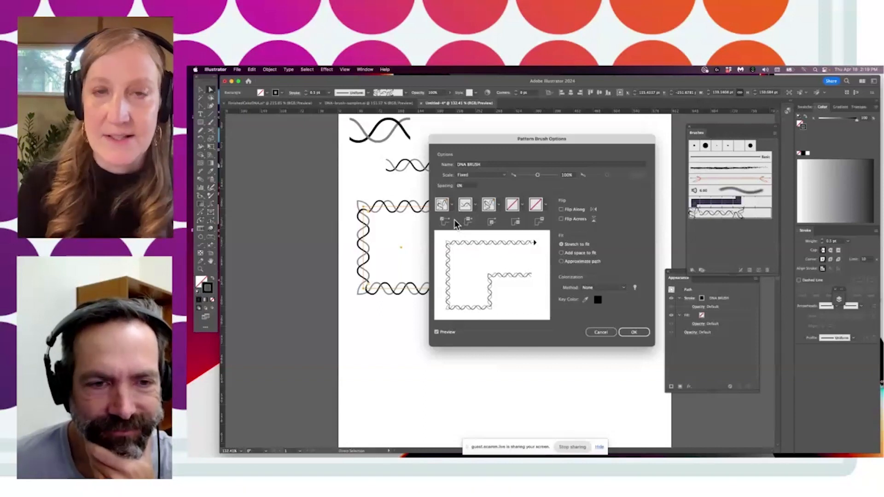
{"action": "left_click", "coordinate": [641, 334]}
- Round all four corners of the brushed rectangle, and deselect it
{"action": "mouse_move", "coordinate": [371, 215]}
{"action": "left_mouse_down"}
{"action": "mouse_move", "coordinate": [382, 224]}
{"action": "mouse_move", "coordinate": [379, 218]}
{"action": "left_mouse_up"}
{"action": "left_click", "coordinate": [368, 185]}
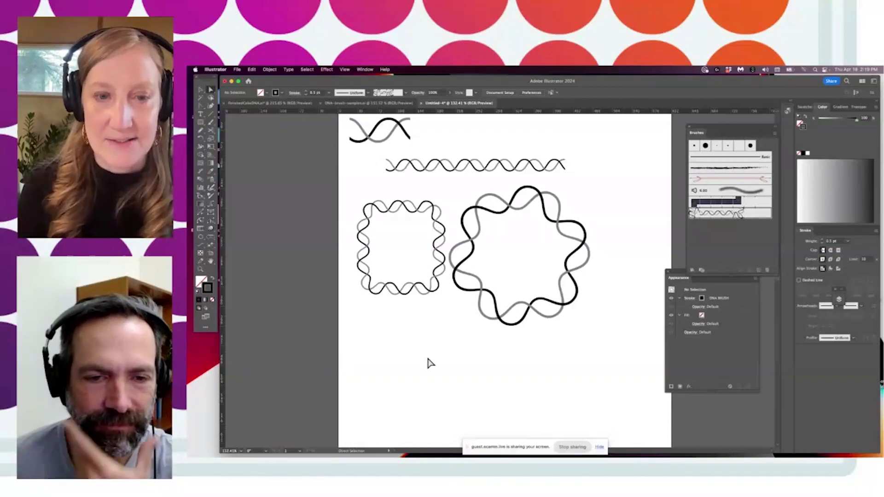
- Draw a freehand looping path with the Pencil tool below the shapes, and apply DNA BRUSH to it at 0.5 pt
{"action": "left_click_drag", "start_coordinate": [427, 348], "coordinate": [387, 222]}
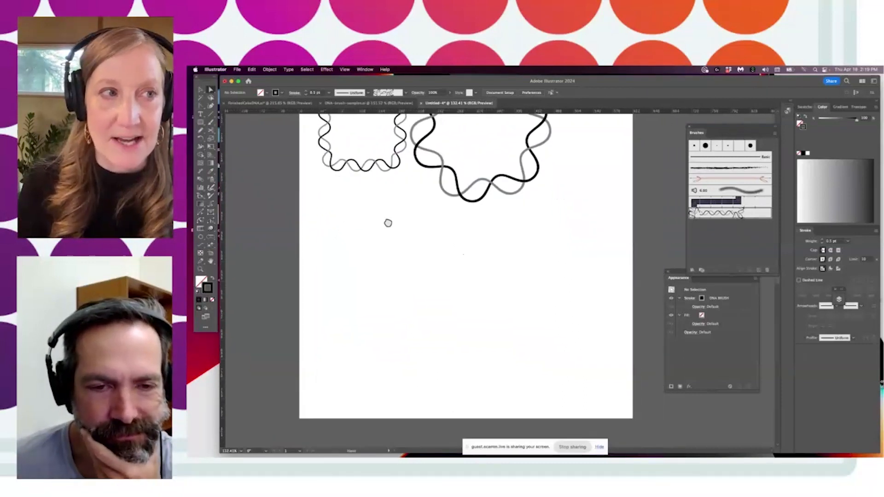
{"action": "left_click", "coordinate": [201, 132]}
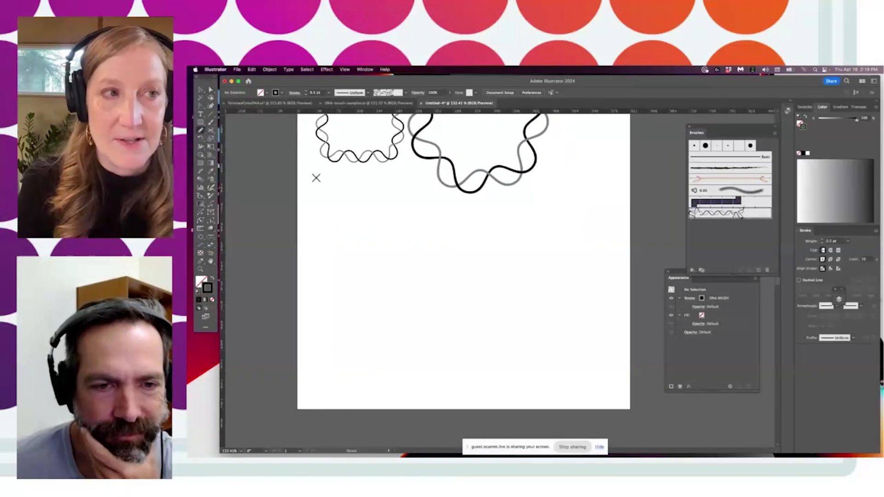
{"action": "mouse_move", "coordinate": [321, 178]}
{"action": "left_mouse_down"}
{"action": "mouse_move", "coordinate": [346, 211]}
{"action": "mouse_move", "coordinate": [585, 252]}
{"action": "mouse_move", "coordinate": [351, 335]}
{"action": "mouse_move", "coordinate": [546, 254]}
{"action": "mouse_move", "coordinate": [584, 375]}
{"action": "left_mouse_up"}
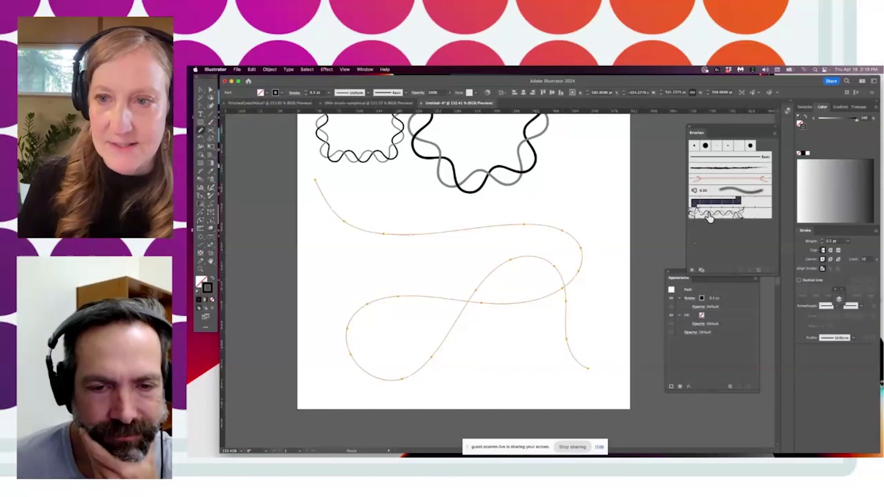
{"action": "left_click", "coordinate": [329, 93]}
{"action": "left_click", "coordinate": [338, 107]}
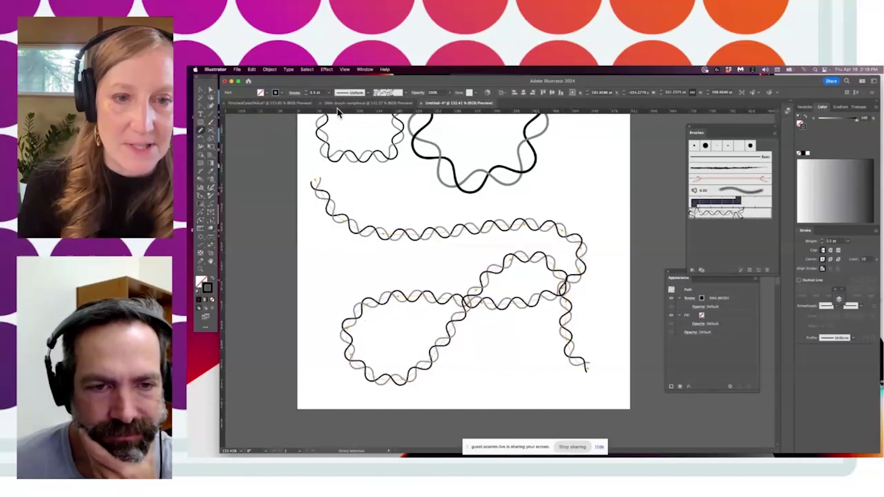
- Reshape the looping path by pulling the top-left anchor of its large loop upward, and deselect the path
{"action": "left_click", "coordinate": [202, 89]}
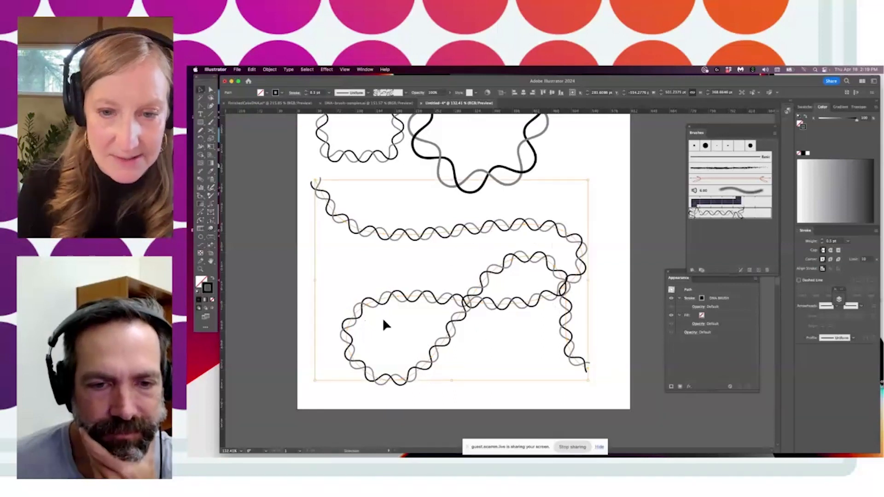
{"action": "left_click", "coordinate": [210, 89]}
{"action": "mouse_move", "coordinate": [367, 308]}
{"action": "left_mouse_down"}
{"action": "mouse_move", "coordinate": [372, 291]}
{"action": "mouse_move", "coordinate": [374, 299]}
{"action": "mouse_move", "coordinate": [349, 259]}
{"action": "mouse_move", "coordinate": [347, 272]}
{"action": "mouse_move", "coordinate": [373, 278]}
{"action": "mouse_move", "coordinate": [389, 313]}
{"action": "mouse_move", "coordinate": [418, 260]}
{"action": "mouse_move", "coordinate": [385, 280]}
{"action": "mouse_move", "coordinate": [374, 275]}
{"action": "mouse_move", "coordinate": [377, 290]}
{"action": "left_mouse_up"}
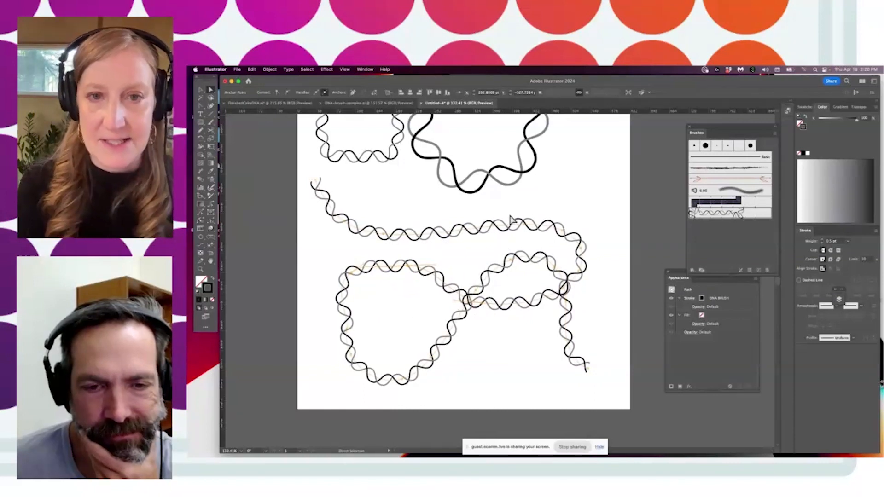
{"action": "left_click_drag", "start_coordinate": [493, 214], "coordinate": [490, 324]}
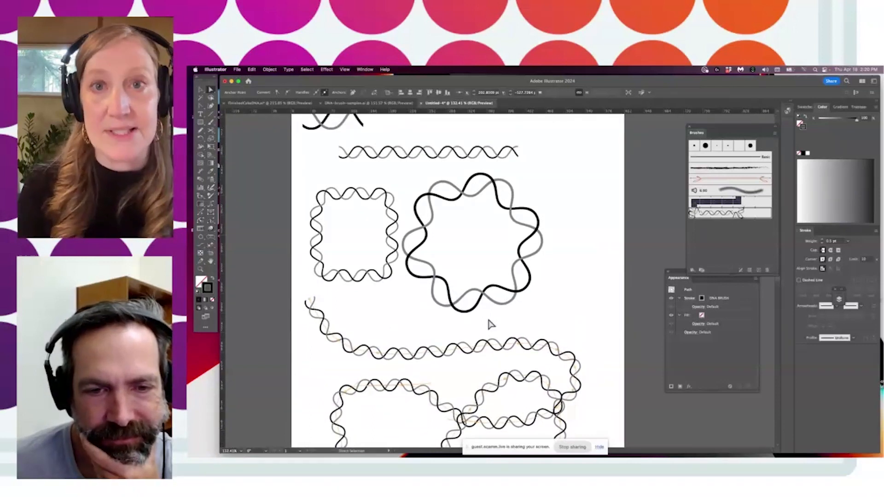
{"action": "left_click_drag", "start_coordinate": [486, 254], "coordinate": [493, 281]}
{"action": "key", "text": "v"}
{"action": "left_click_drag", "start_coordinate": [477, 261], "coordinate": [480, 257]}
{"action": "left_click", "coordinate": [553, 195]}
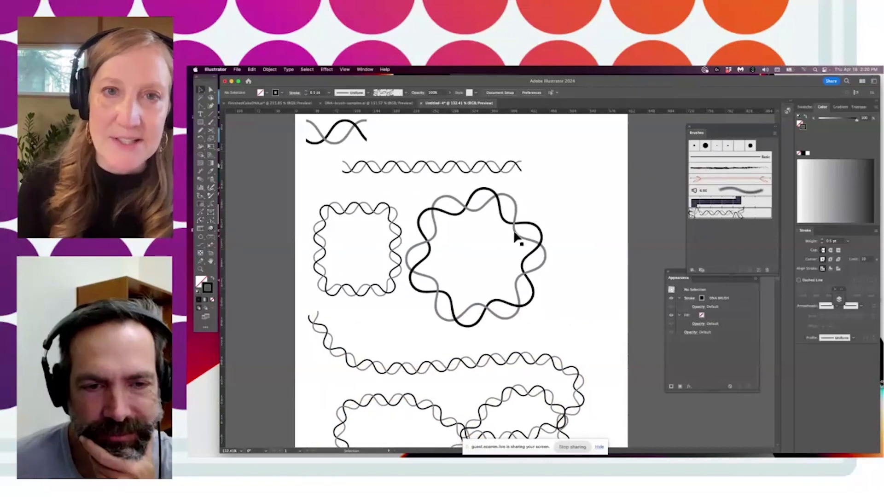
- Draw a vertical line about 36 pt tall joining the grey and black strands near the left end of the original double-helix tile
{"action": "left_click_drag", "start_coordinate": [520, 233], "coordinate": [523, 232]}
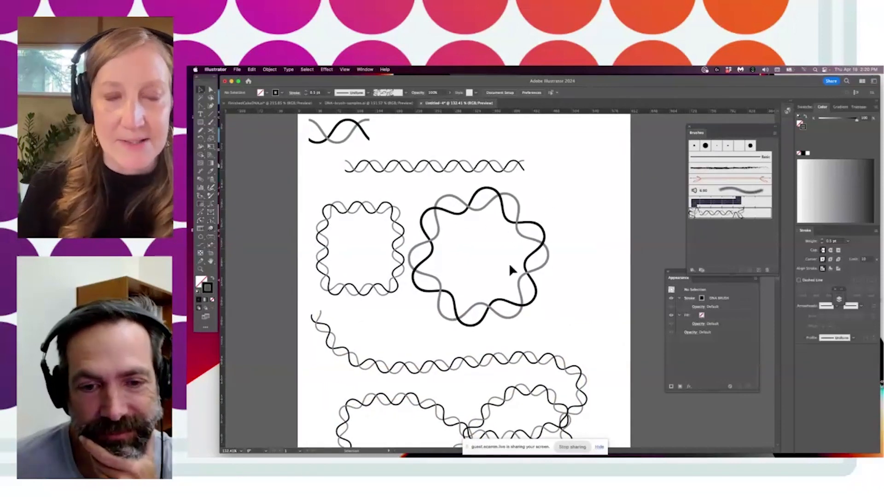
{"action": "left_click_drag", "start_coordinate": [454, 261], "coordinate": [480, 319]}
{"action": "left_click", "coordinate": [200, 269]}
{"action": "left_click_drag", "start_coordinate": [345, 194], "coordinate": [487, 239]}
{"action": "left_click", "coordinate": [201, 92]}
{"action": "left_click_drag", "start_coordinate": [295, 159], "coordinate": [304, 207]}
{"action": "left_click_drag", "start_coordinate": [306, 237], "coordinate": [306, 237]}
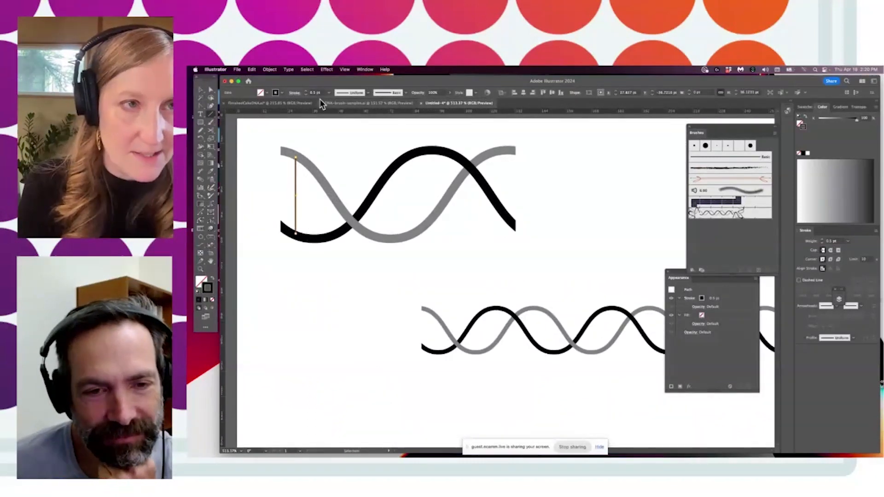
- Give the vertical line a 2 pt stroke with round caps and round corners
{"action": "key", "text": "Return"}
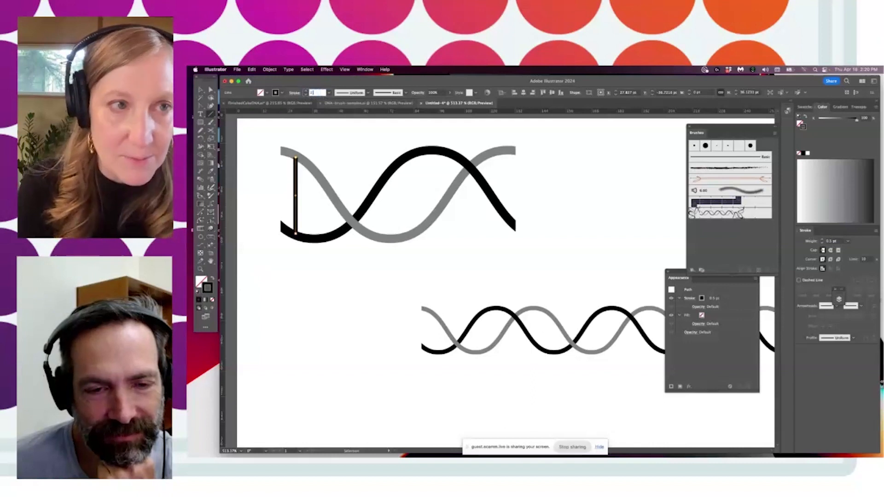
{"action": "left_click", "coordinate": [830, 250]}
{"action": "left_click", "coordinate": [830, 259]}
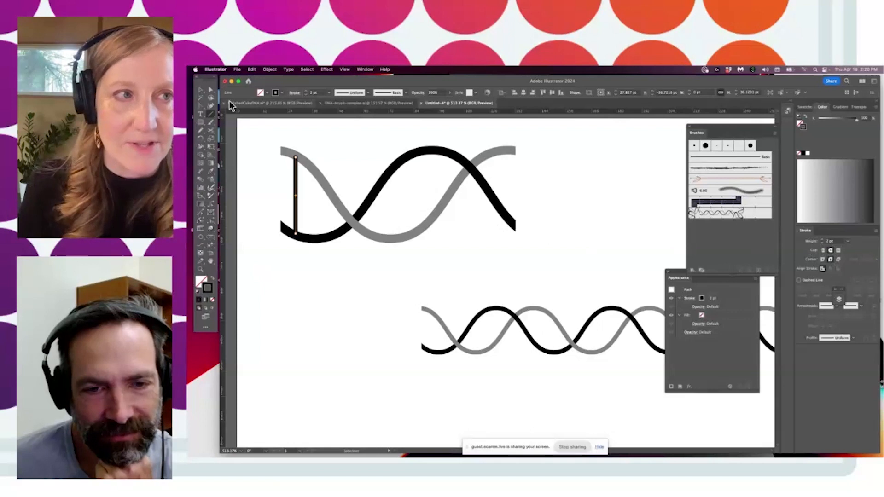
- Nudge the vertical line slightly left, and try a duplicate of it at the tile's right end
{"action": "left_click", "coordinate": [316, 144]}
{"action": "left_click", "coordinate": [296, 175]}
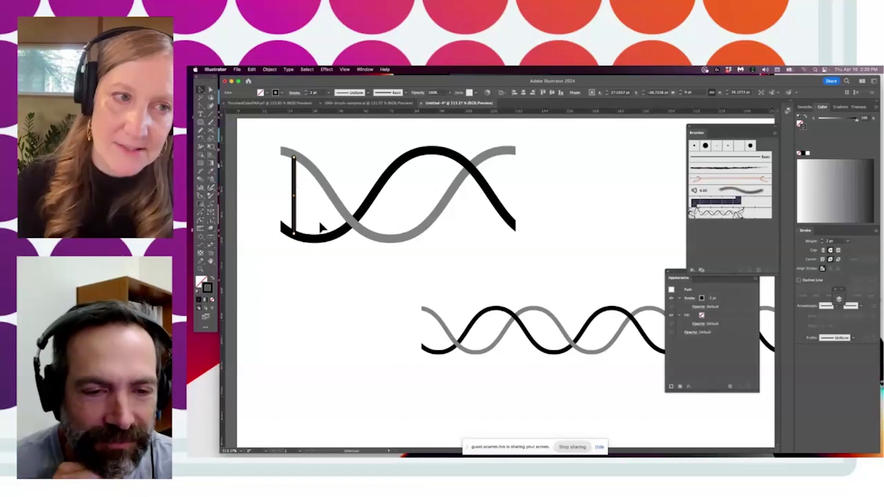
{"action": "left_click_drag", "start_coordinate": [298, 198], "coordinate": [510, 174]}
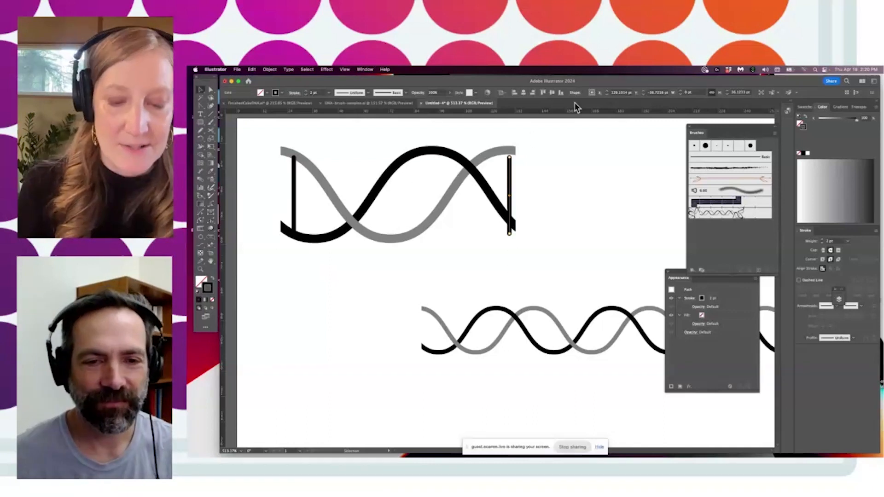
{"action": "key", "text": "Delete"}
- Add a second stroke to the vertical line's appearance, and color it grey
{"action": "left_click", "coordinate": [294, 207]}
{"action": "left_click_drag", "start_coordinate": [682, 270], "coordinate": [563, 192]}
{"action": "left_click", "coordinate": [624, 199]}
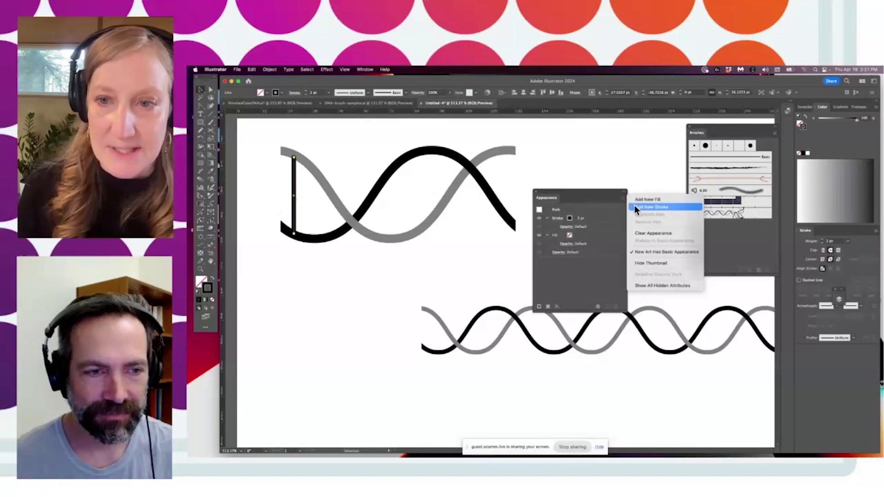
{"action": "left_click", "coordinate": [634, 206]}
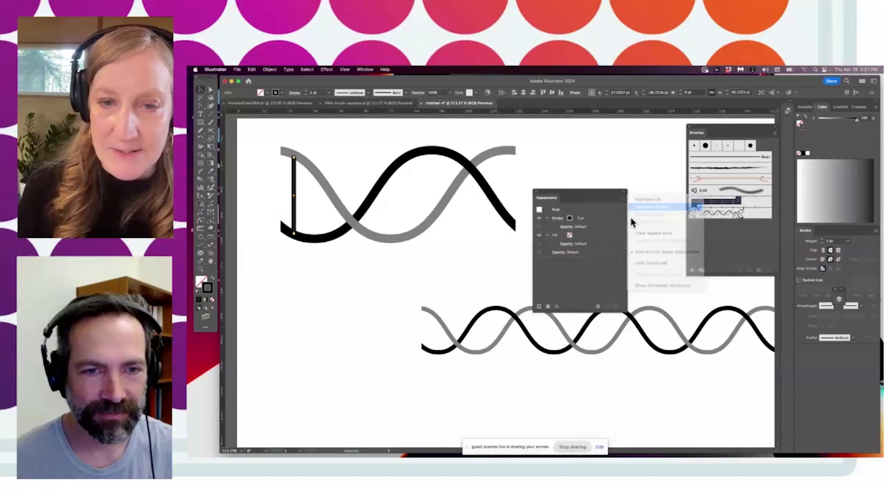
{"action": "left_click", "coordinate": [575, 218]}
{"action": "left_click", "coordinate": [531, 251]}
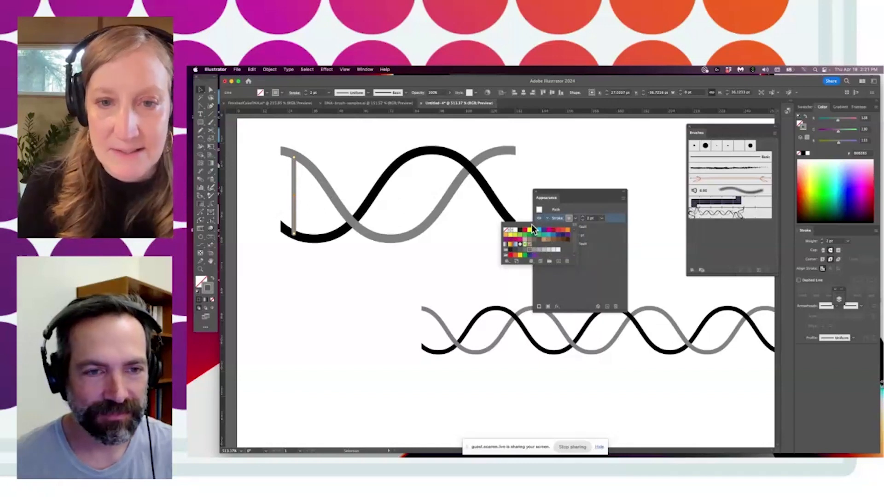
{"action": "left_click", "coordinate": [585, 190]}
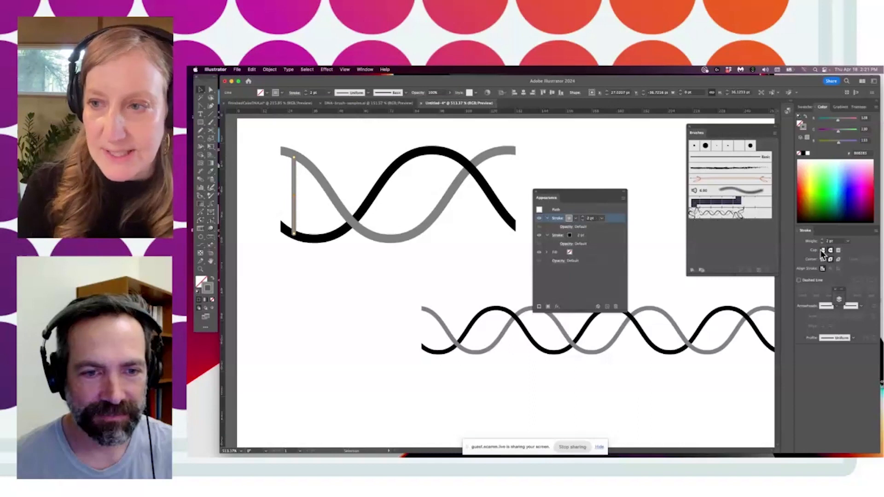
- Make the line's grey stroke dashed with an 18 pt dash, and close the Appearance settings
{"action": "left_click", "coordinate": [799, 280]}
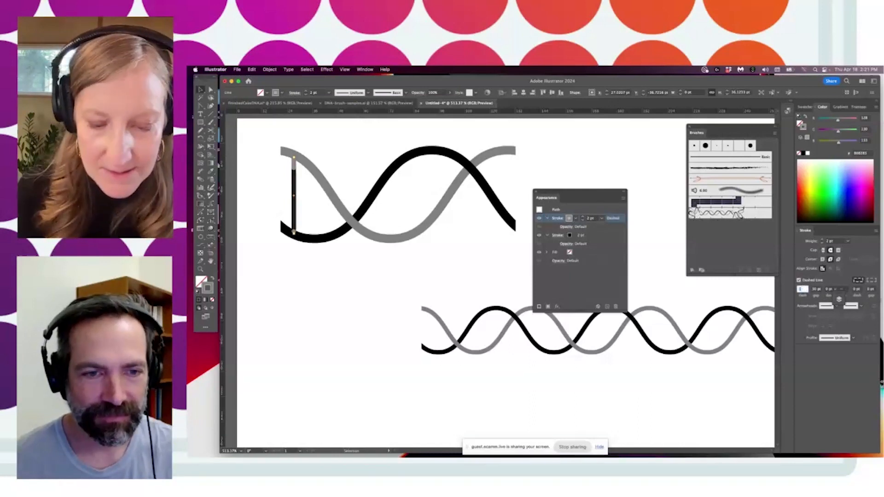
{"action": "left_click", "coordinate": [443, 239]}
{"action": "left_click", "coordinate": [295, 191]}
{"action": "left_click", "coordinate": [802, 288]}
{"action": "type", "text": "18"}
{"action": "key", "text": "Return"}
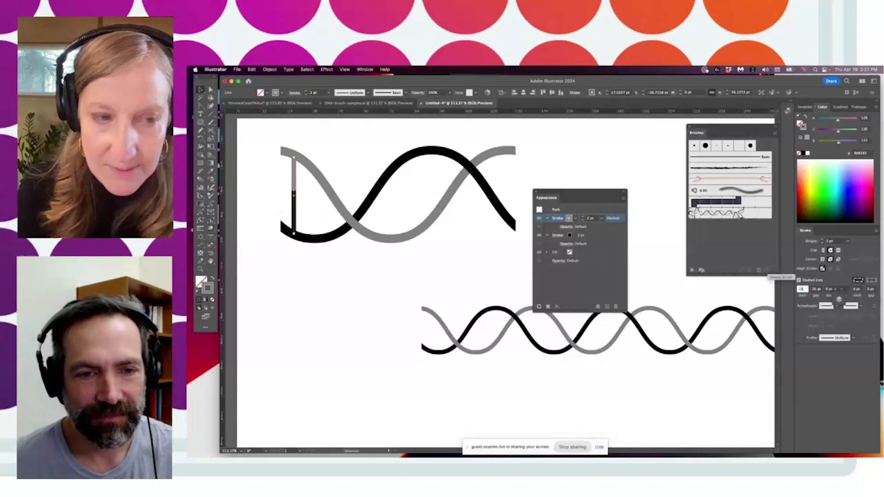
{"action": "left_click", "coordinate": [535, 192]}
{"action": "left_click", "coordinate": [460, 250]}
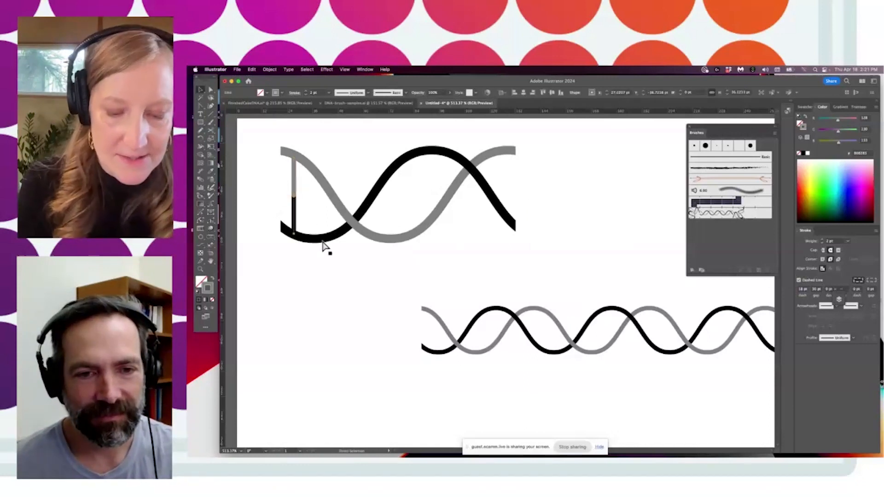
- Duplicate the two-tone vertical line to the right end of the double-helix tile, and select both lines
{"action": "left_click", "coordinate": [294, 185]}
{"action": "left_click_drag", "start_coordinate": [295, 189], "coordinate": [509, 185]}
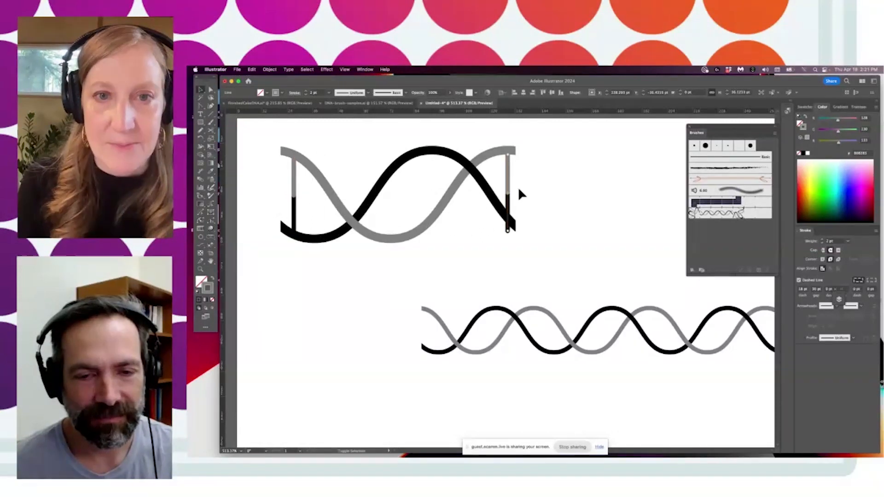
{"action": "left_click", "coordinate": [295, 198], "text": "shift"}
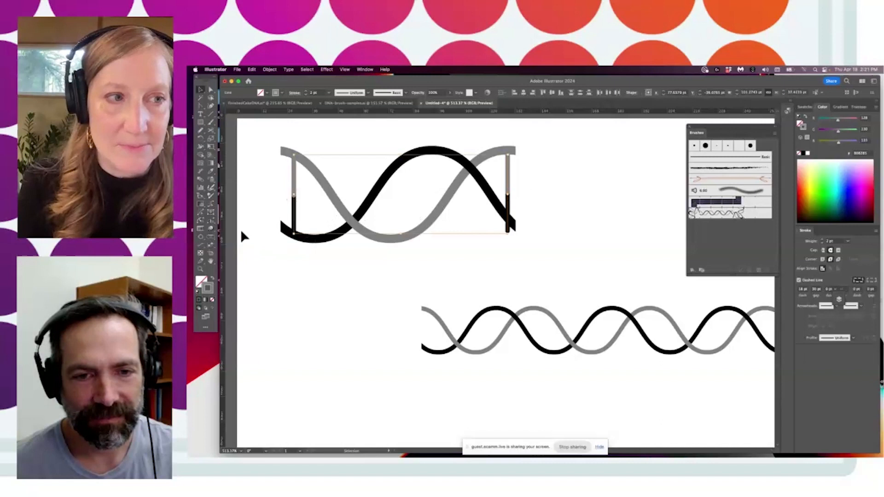
- Blend the two vertical lines with 8 specified steps to form the rungs, and deselect the result
{"action": "double_click", "coordinate": [200, 179]}
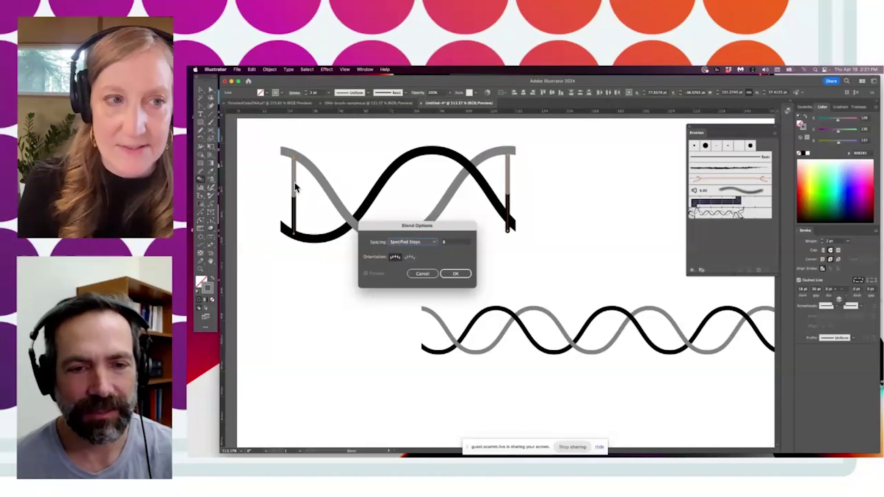
{"action": "left_click", "coordinate": [455, 273]}
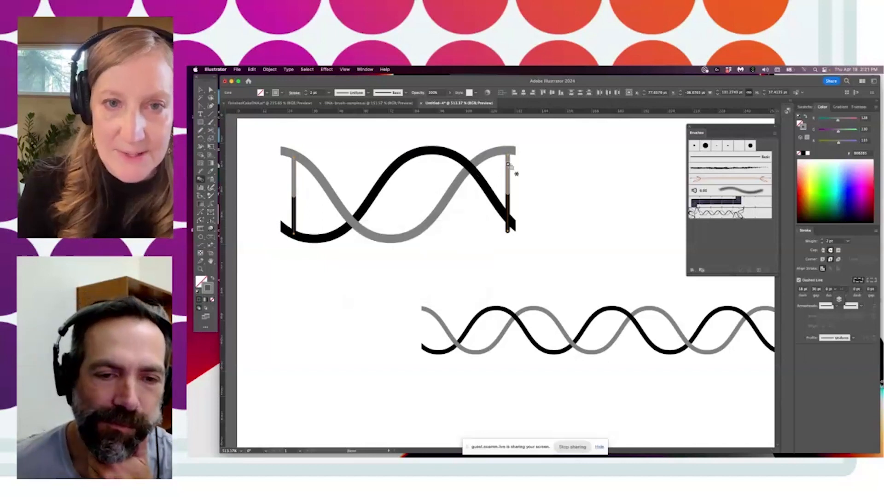
{"action": "left_click", "coordinate": [292, 174]}
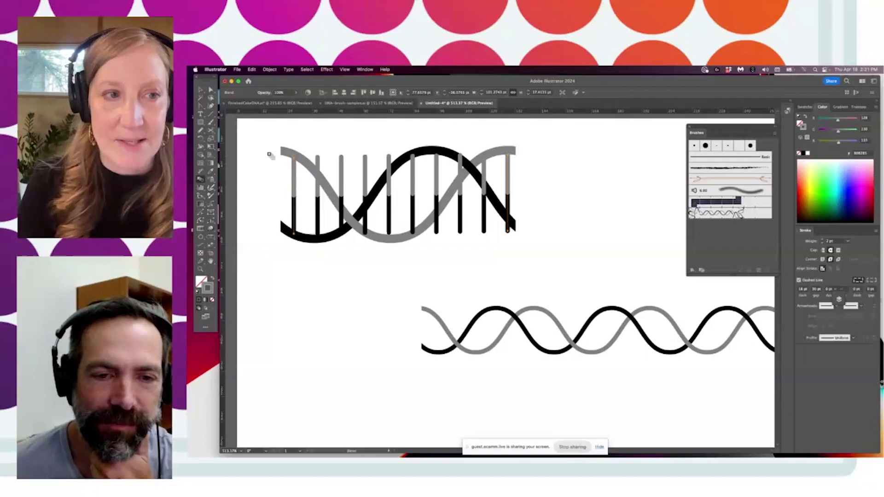
{"action": "left_click", "coordinate": [199, 93]}
{"action": "left_click", "coordinate": [537, 159]}
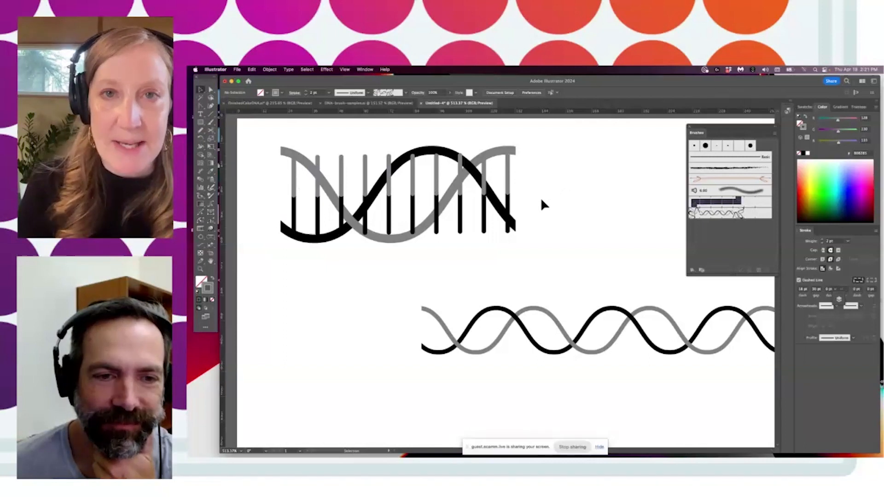
- Expand the blended rungs into separate editable lines
{"action": "left_click", "coordinate": [366, 162]}
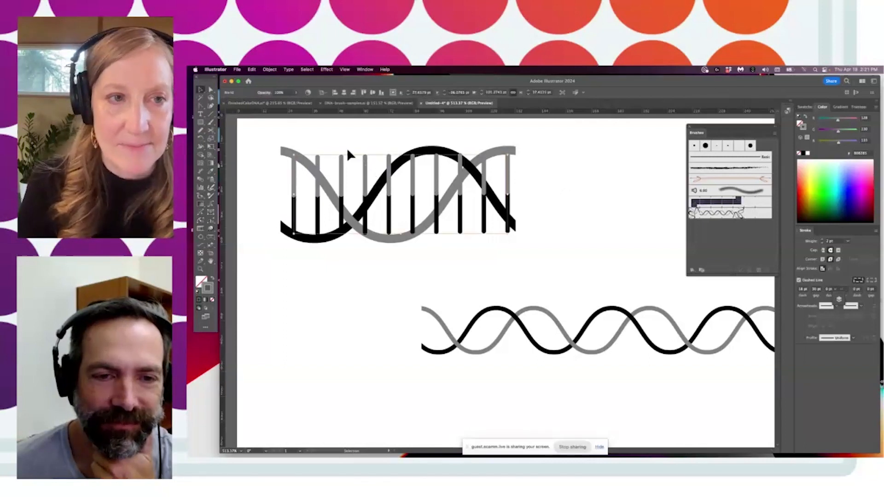
{"action": "left_click", "coordinate": [270, 69]}
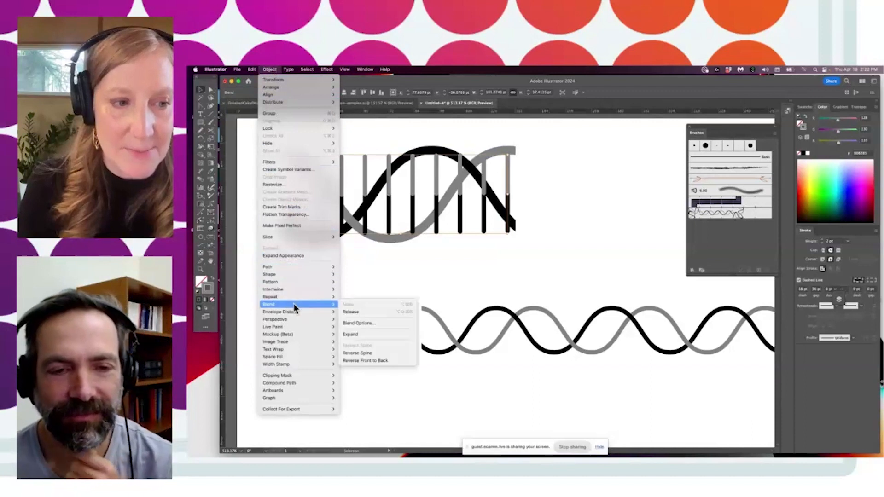
{"action": "left_click", "coordinate": [280, 239]}
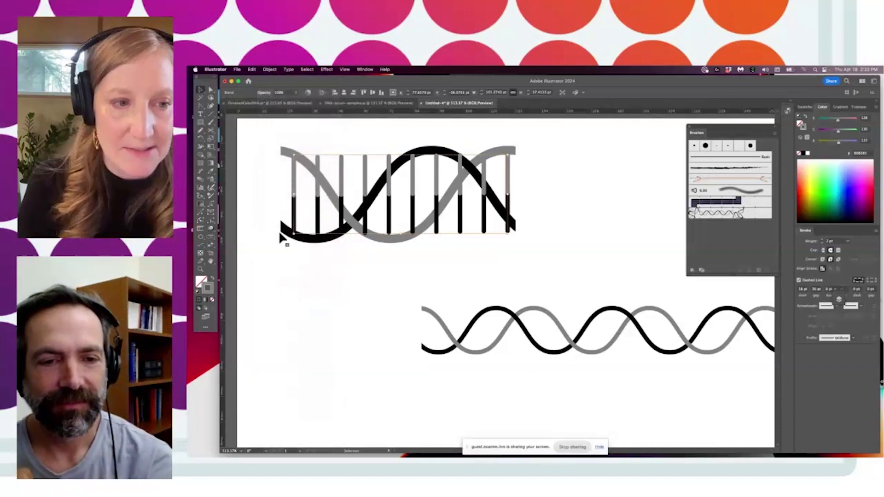
{"action": "left_click", "coordinate": [343, 158]}
{"action": "left_click", "coordinate": [269, 69]}
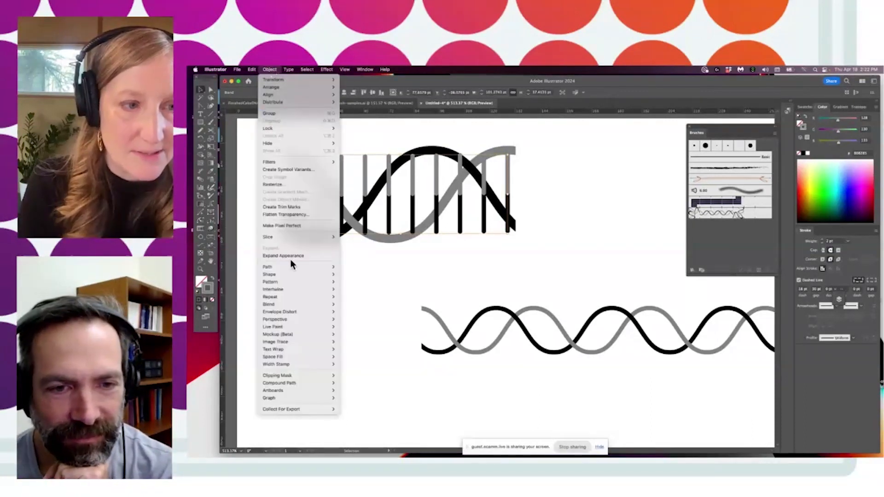
{"action": "mouse_move", "coordinate": [304, 304]}
{"action": "left_click", "coordinate": [369, 332]}
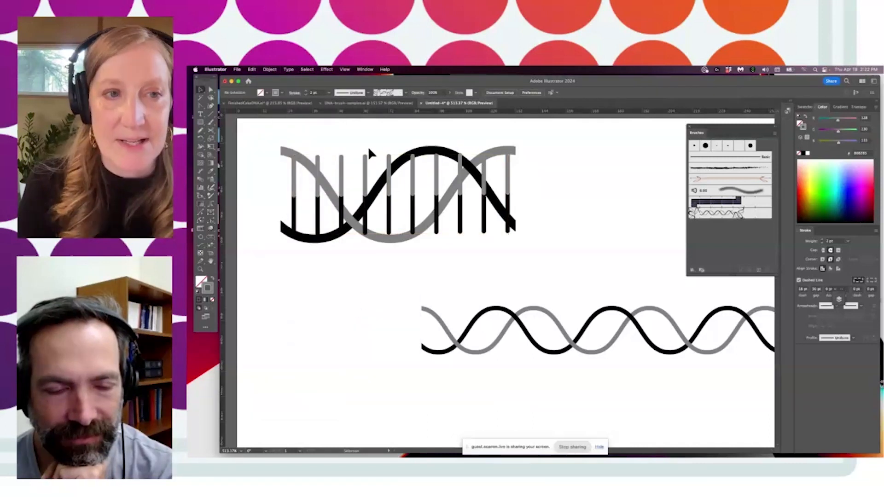
- Ungroup the expanded rungs and deselect them
{"action": "left_click", "coordinate": [269, 69]}
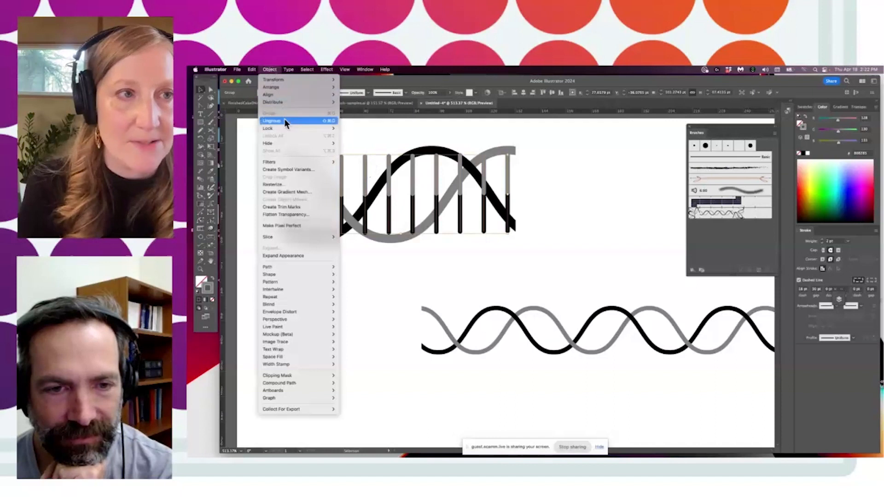
{"action": "left_click", "coordinate": [297, 120]}
{"action": "left_click", "coordinate": [353, 134]}
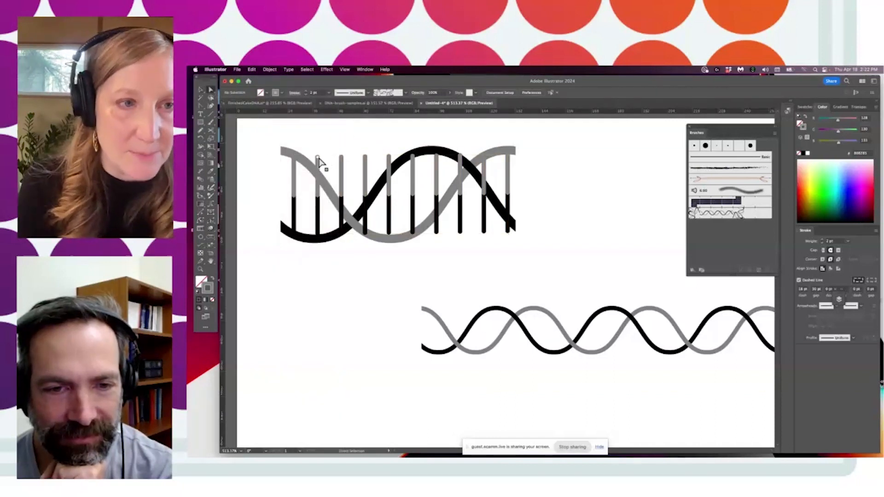
- Shorten or extend the rungs by moving their end points onto the black and grey strands of the helix
{"action": "left_click_drag", "start_coordinate": [318, 177], "coordinate": [342, 207]}
{"action": "left_click_drag", "start_coordinate": [366, 159], "coordinate": [371, 206]}
{"action": "left_click_drag", "start_coordinate": [388, 156], "coordinate": [389, 180]}
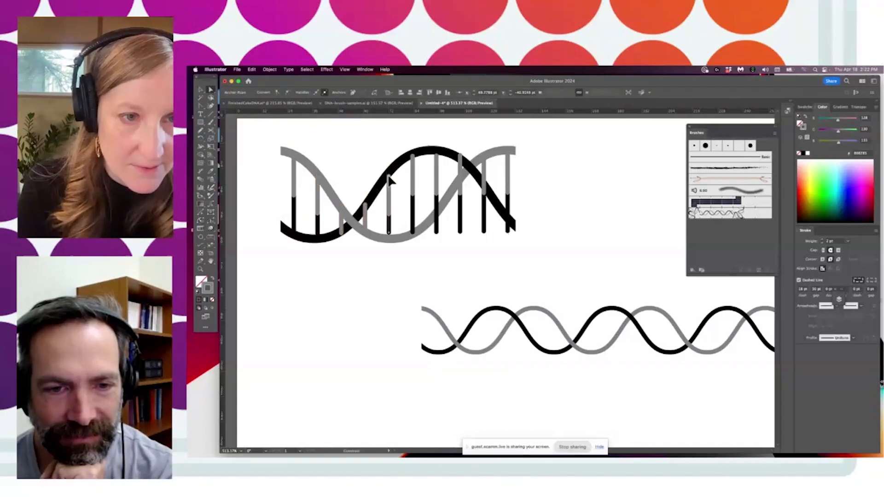
{"action": "left_click_drag", "start_coordinate": [436, 156], "coordinate": [437, 151]}
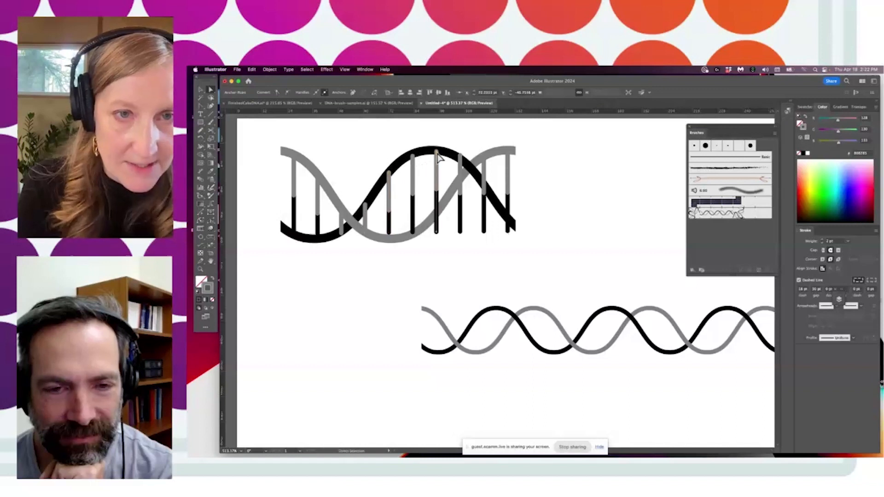
{"action": "left_click_drag", "start_coordinate": [437, 233], "coordinate": [460, 178]}
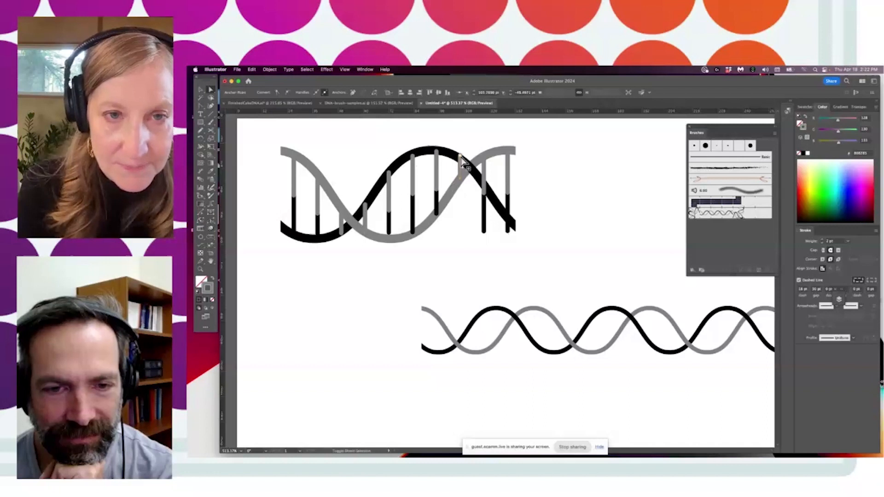
{"action": "left_click", "coordinate": [460, 157]}
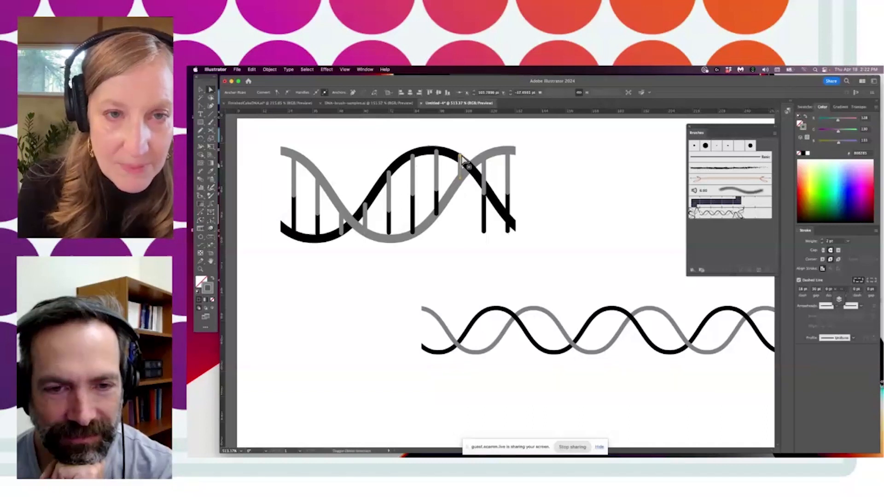
{"action": "left_click_drag", "start_coordinate": [485, 233], "coordinate": [484, 184]}
{"action": "left_click_drag", "start_coordinate": [508, 232], "coordinate": [508, 219]}
- Extend the fifth rung's lower end straight down onto the grey strand
{"action": "left_click_drag", "start_coordinate": [211, 90], "coordinate": [235, 98]}
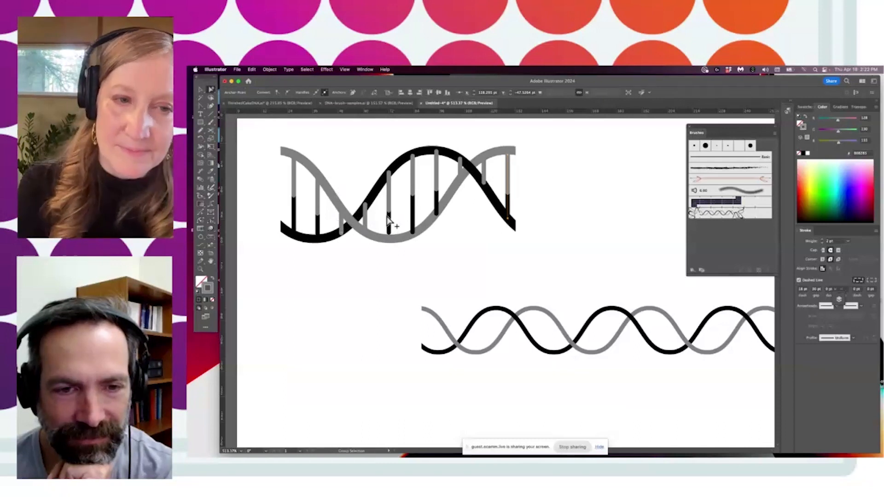
{"action": "left_click_drag", "start_coordinate": [211, 89], "coordinate": [225, 88]}
{"action": "left_click", "coordinate": [389, 234]}
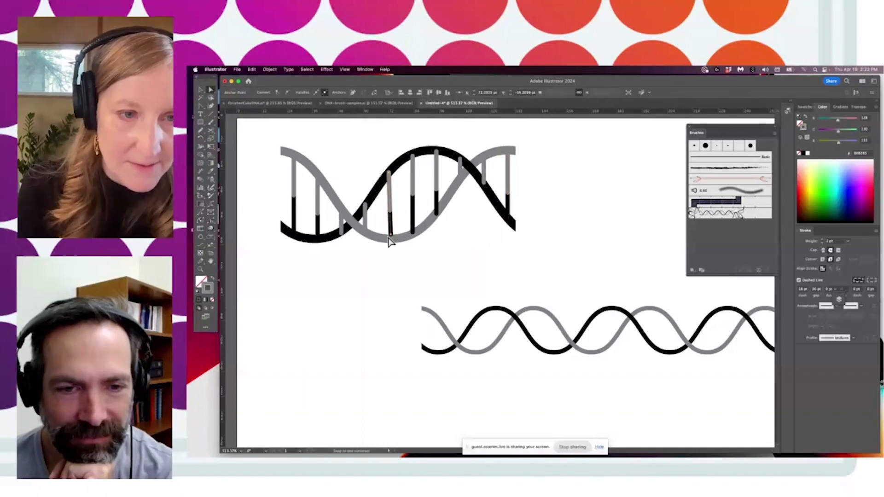
{"action": "left_click", "coordinate": [389, 233]}
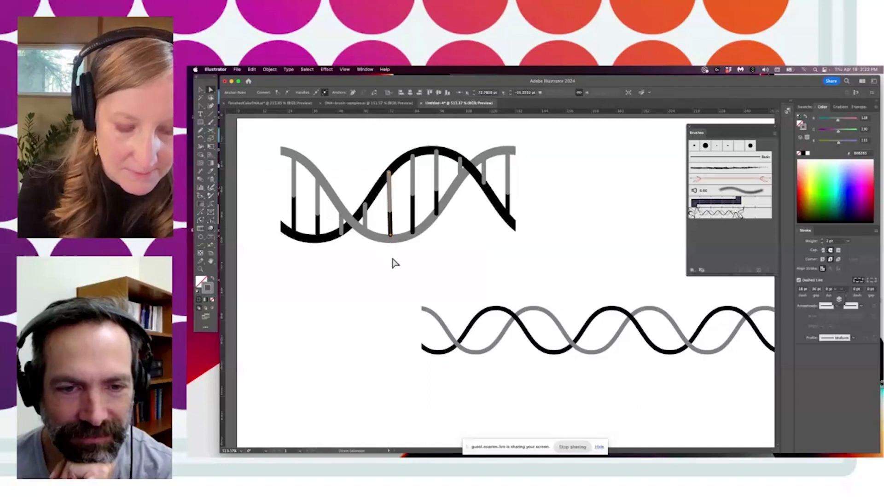
{"action": "left_click", "coordinate": [381, 209]}
{"action": "left_click", "coordinate": [389, 233]}
{"action": "left_click_drag", "start_coordinate": [389, 233], "coordinate": [395, 247]}
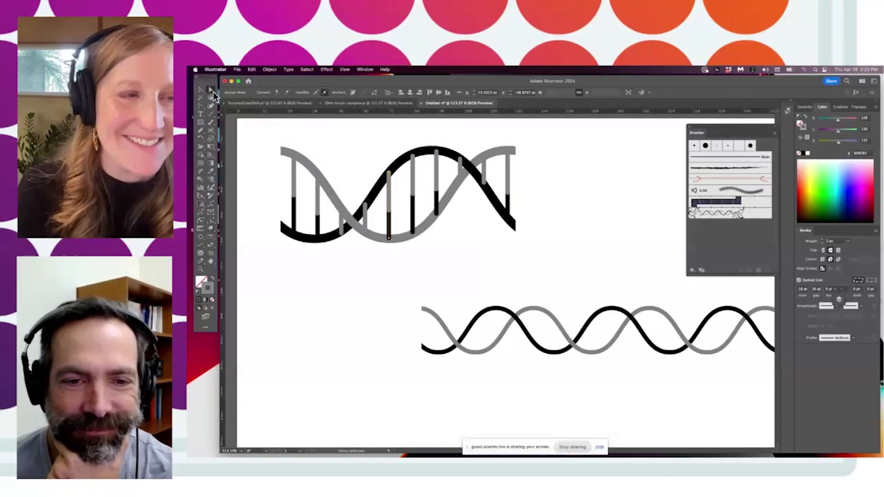
- Select the fourth through eighth rungs together and rotate each one 180° in place with Transform Each
{"action": "left_click", "coordinate": [237, 118]}
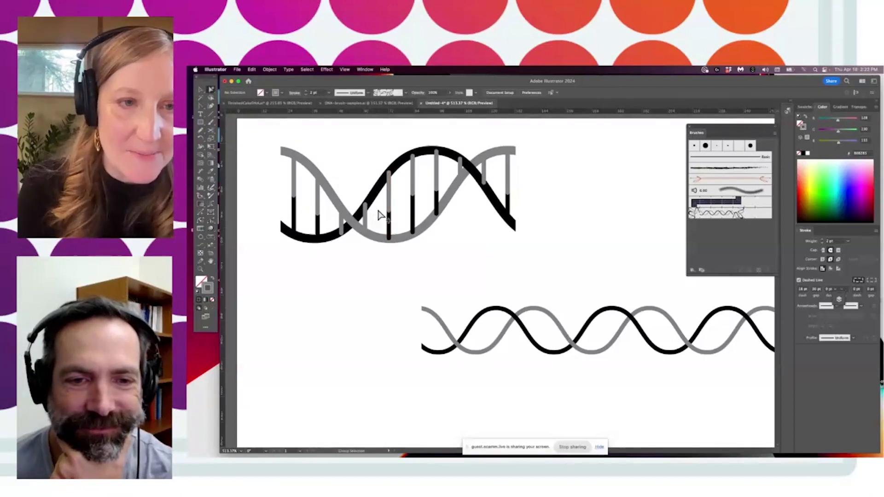
{"action": "left_click", "coordinate": [455, 165]}
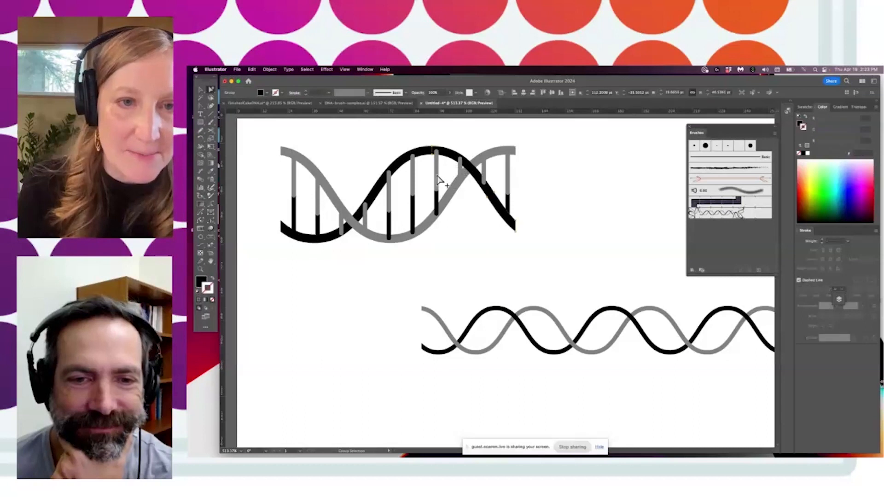
{"action": "left_click", "coordinate": [459, 166]}
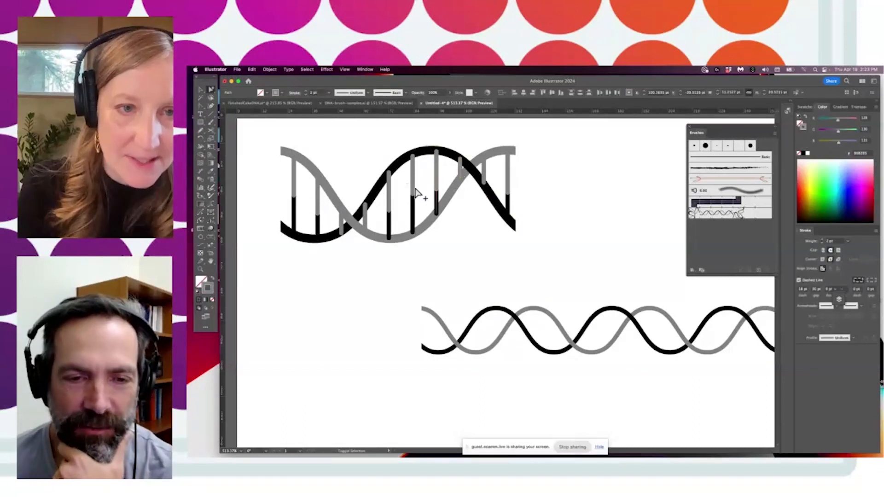
{"action": "left_click", "coordinate": [367, 220], "text": "shift"}
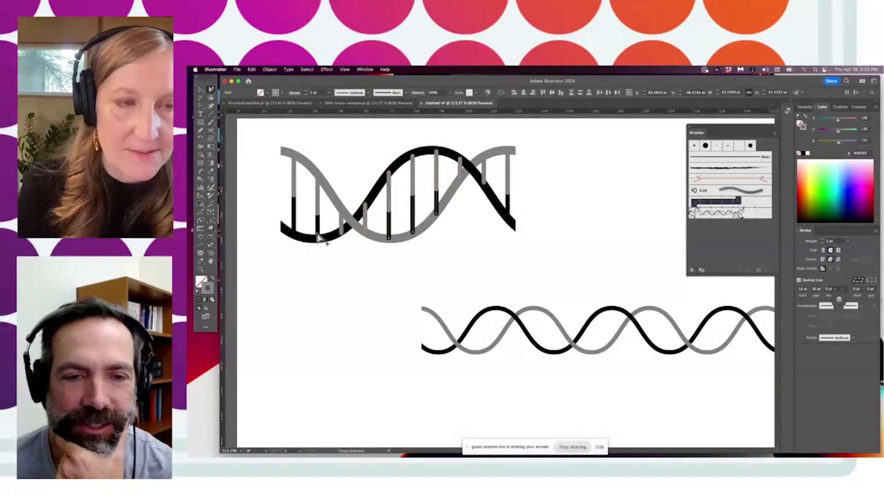
{"action": "left_click_drag", "start_coordinate": [424, 183], "coordinate": [514, 242]}
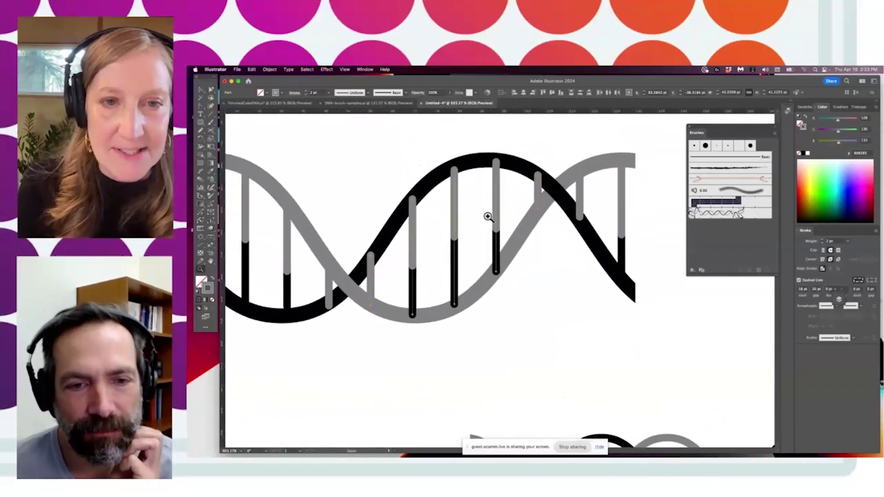
{"action": "left_click", "coordinate": [269, 69]}
{"action": "mouse_move", "coordinate": [332, 78]}
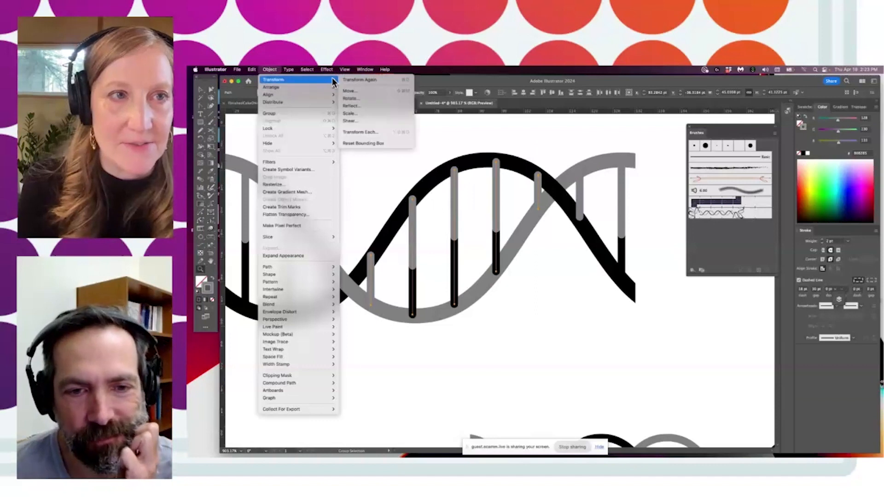
{"action": "left_click", "coordinate": [360, 132]}
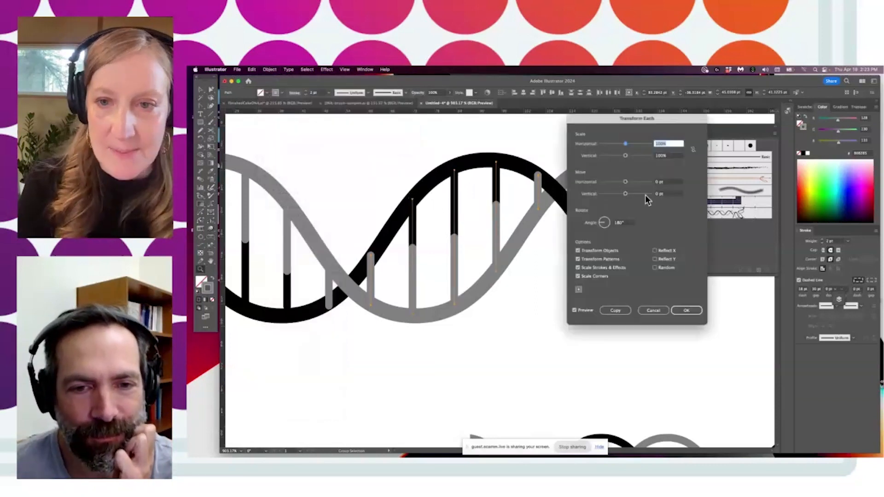
{"action": "left_click", "coordinate": [686, 311]}
- Set the third rung's dash length to 5 pt, and shorten the fourth rung's dash so both tones show
{"action": "left_click", "coordinate": [211, 88]}
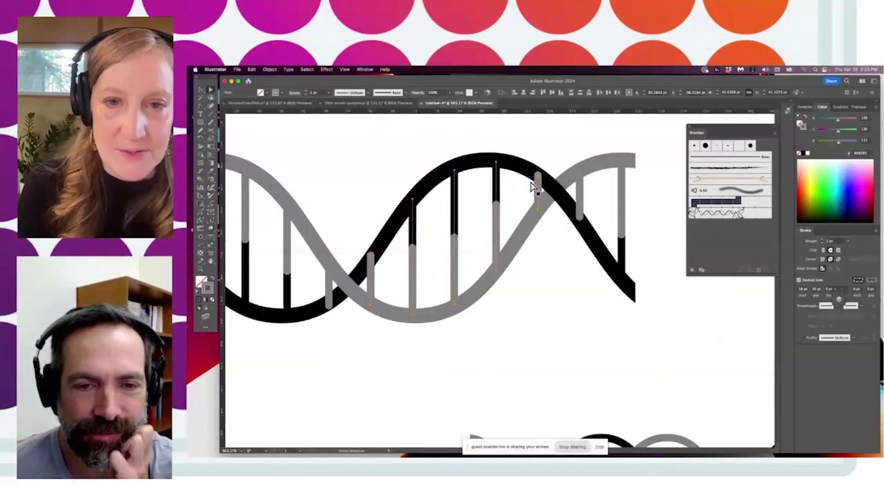
{"action": "left_click", "coordinate": [438, 263]}
{"action": "mouse_move", "coordinate": [332, 294]}
{"action": "left_mouse_down"}
{"action": "mouse_move", "coordinate": [372, 265]}
{"action": "mouse_move", "coordinate": [402, 258]}
{"action": "left_mouse_up"}
{"action": "left_click", "coordinate": [401, 253]}
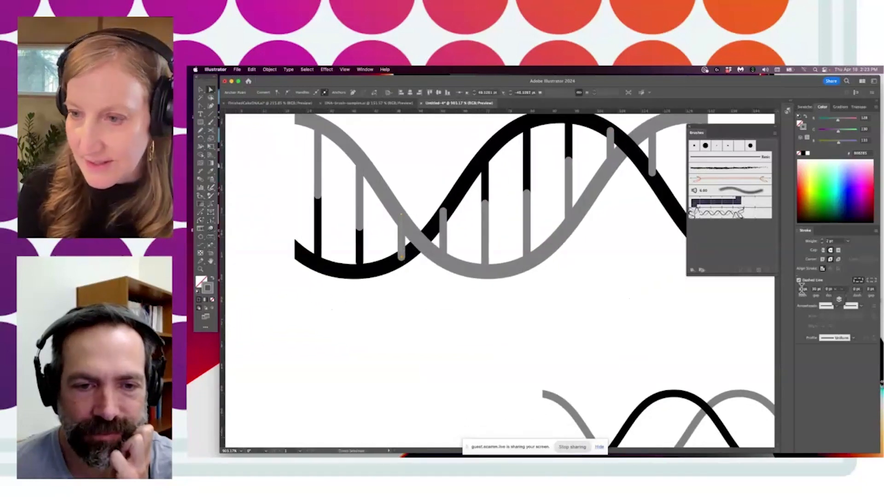
{"action": "type", "text": "5"}
{"action": "key", "text": "Return"}
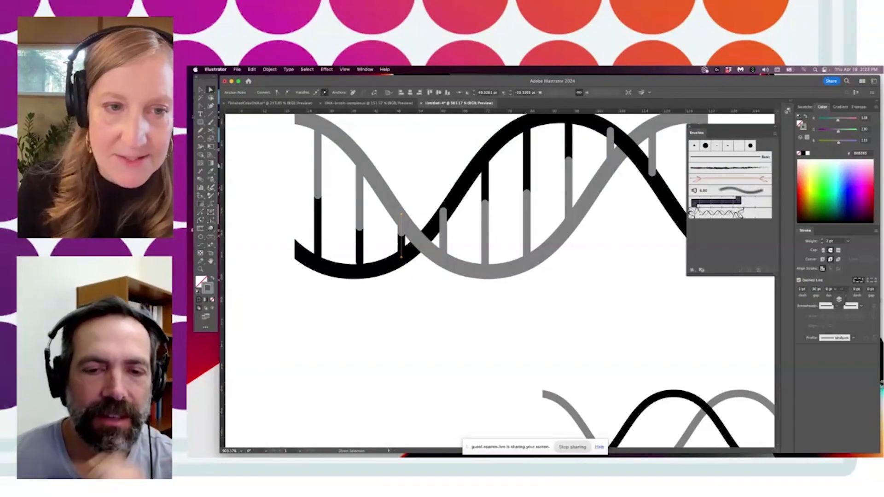
{"action": "left_click", "coordinate": [444, 222]}
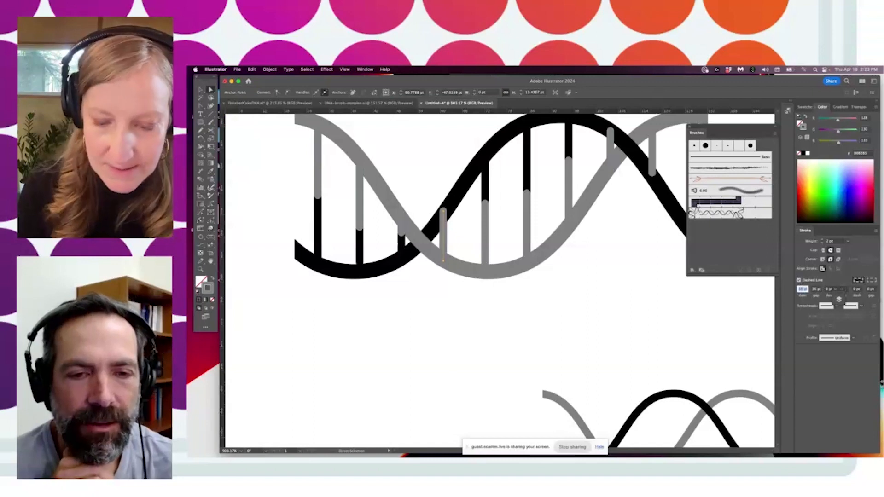
{"action": "type", "text": "1"}
{"action": "key", "text": "Return"}
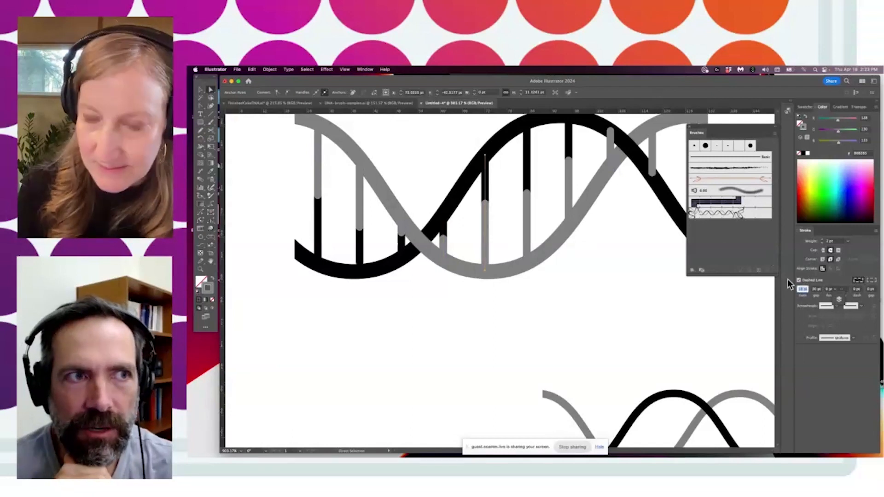
- Set the ninth rung's dash length to 5 pt, and shorten the last rung's dash to balance its two tones
{"action": "left_click_drag", "start_coordinate": [580, 181], "coordinate": [458, 257]}
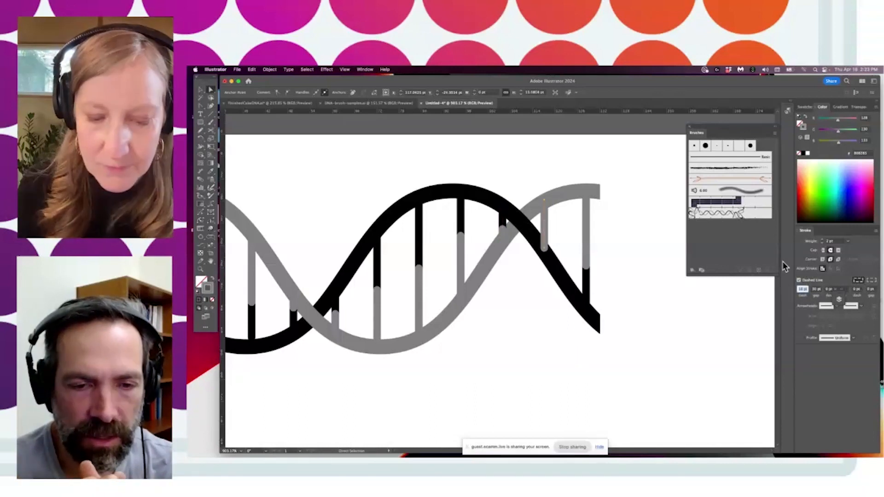
{"action": "type", "text": "5"}
{"action": "key", "text": "Return"}
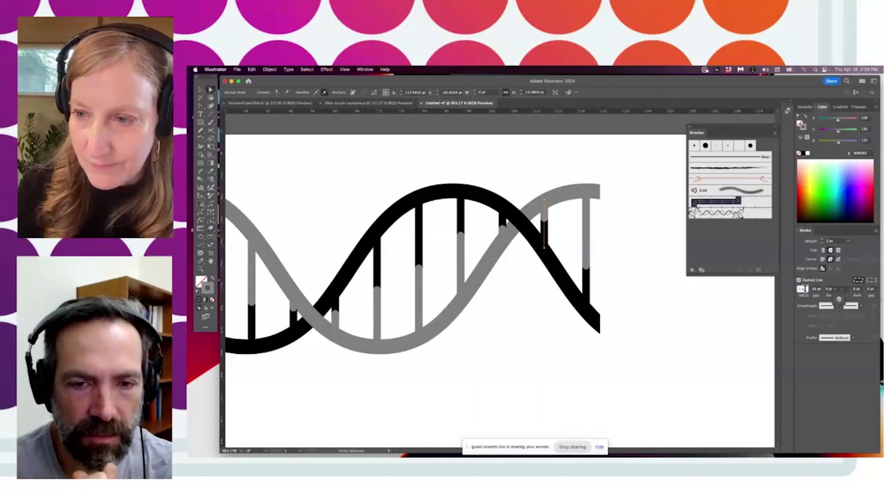
{"action": "left_click", "coordinate": [582, 279]}
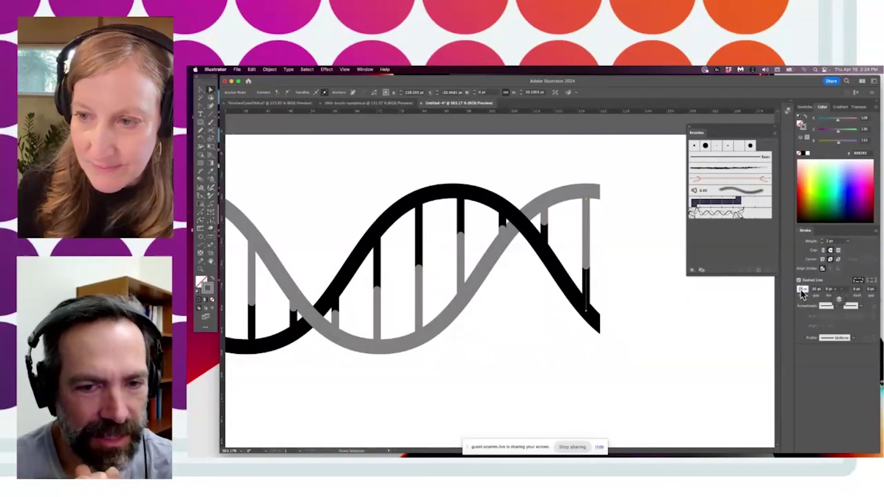
{"action": "type", "text": "15"}
{"action": "key", "text": "Return"}
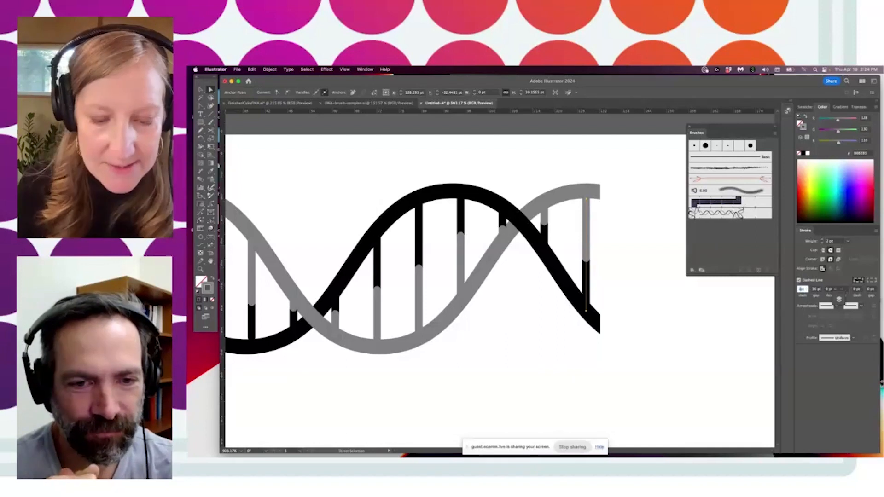
{"action": "left_click", "coordinate": [451, 159]}
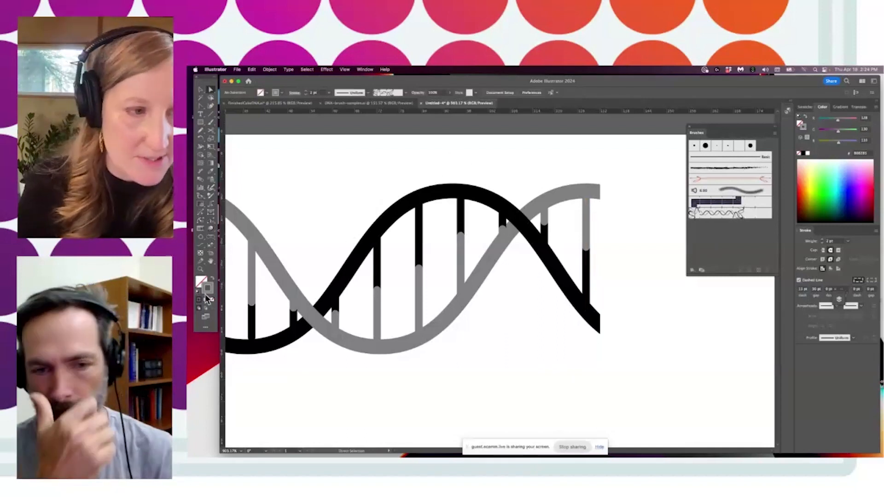
{"action": "double_click", "coordinate": [201, 269]}
{"action": "left_click_drag", "start_coordinate": [508, 274], "coordinate": [605, 239]}
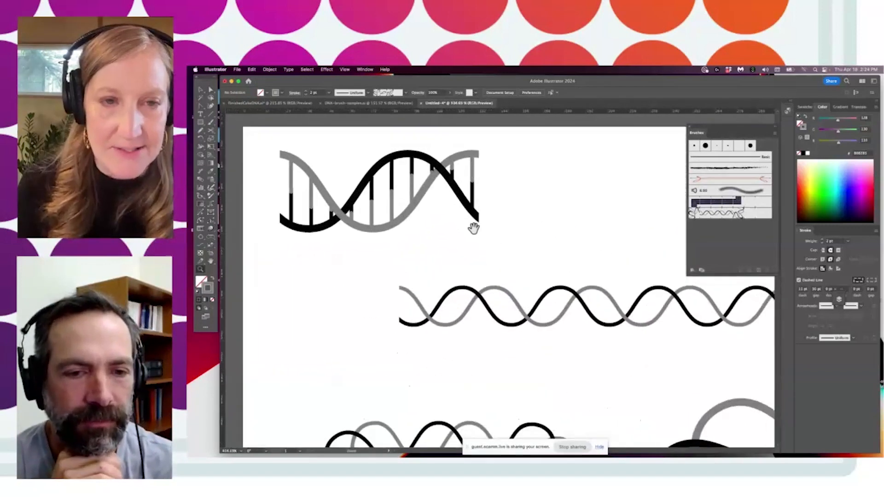
{"action": "left_click_drag", "start_coordinate": [473, 228], "coordinate": [530, 244]}
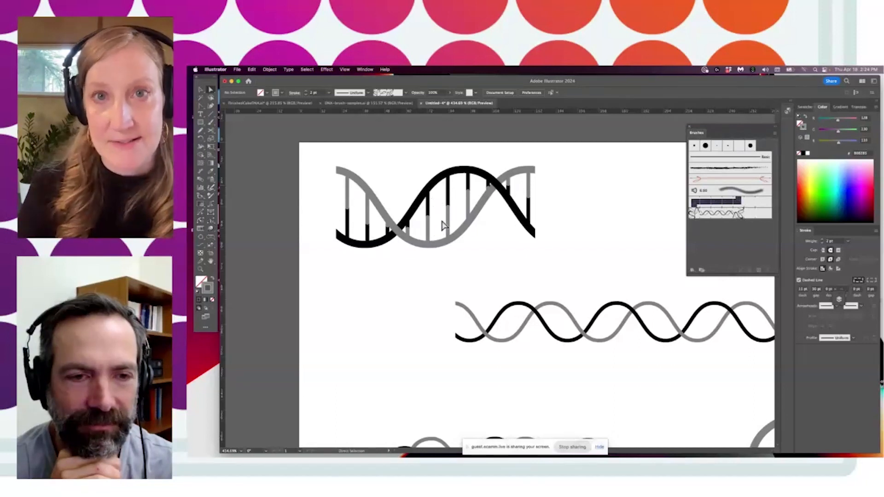
{"action": "left_click", "coordinate": [200, 89]}
{"action": "left_click_drag", "start_coordinate": [316, 153], "coordinate": [578, 241]}
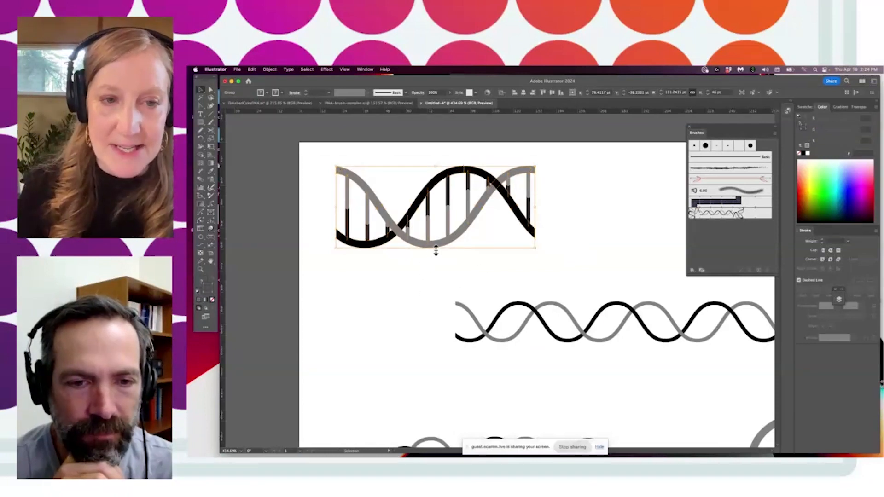
{"action": "mouse_move", "coordinate": [474, 174]}
{"action": "left_mouse_down"}
{"action": "mouse_move", "coordinate": [712, 205]}
{"action": "mouse_move", "coordinate": [715, 216]}
{"action": "left_mouse_up"}
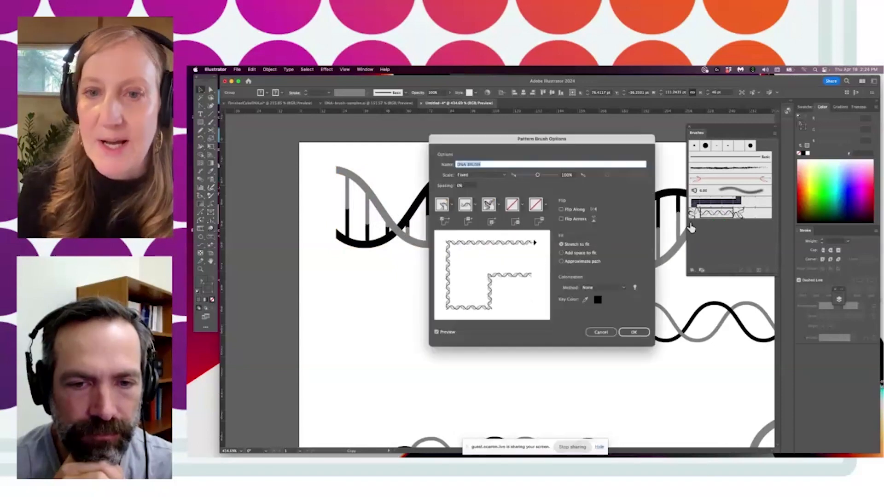
{"action": "left_click", "coordinate": [454, 205]}
{"action": "left_click", "coordinate": [417, 247]}
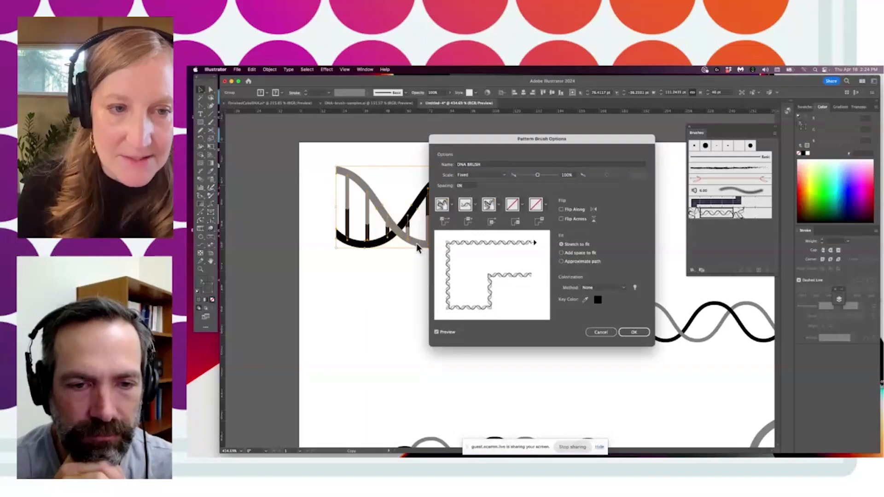
{"action": "left_click", "coordinate": [498, 204]}
{"action": "left_click", "coordinate": [456, 244]}
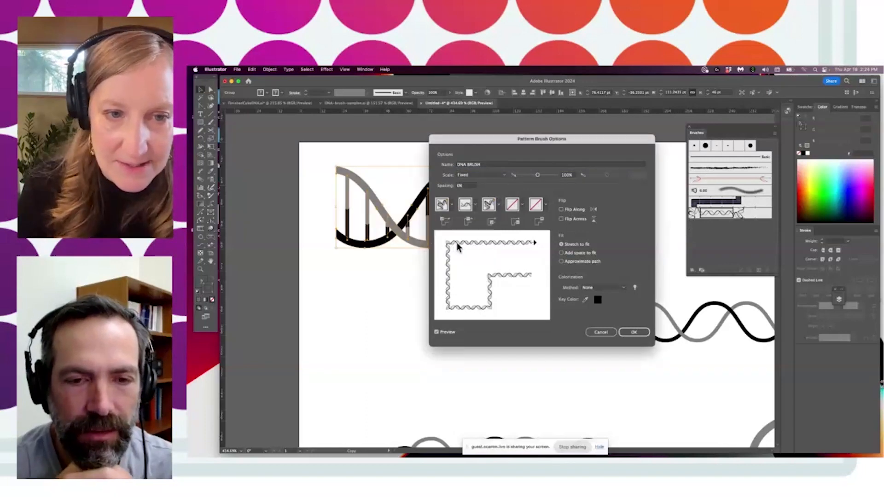
{"action": "left_click_drag", "start_coordinate": [574, 142], "coordinate": [460, 137]}
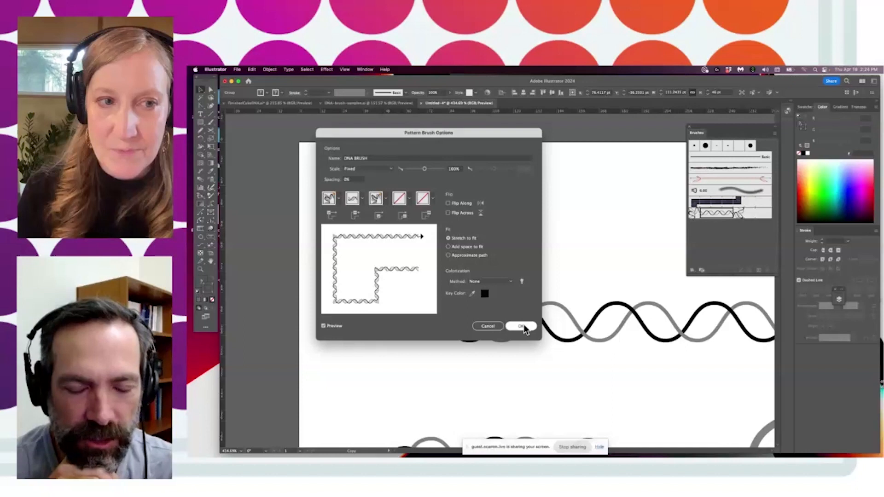
{"action": "left_click", "coordinate": [338, 199]}
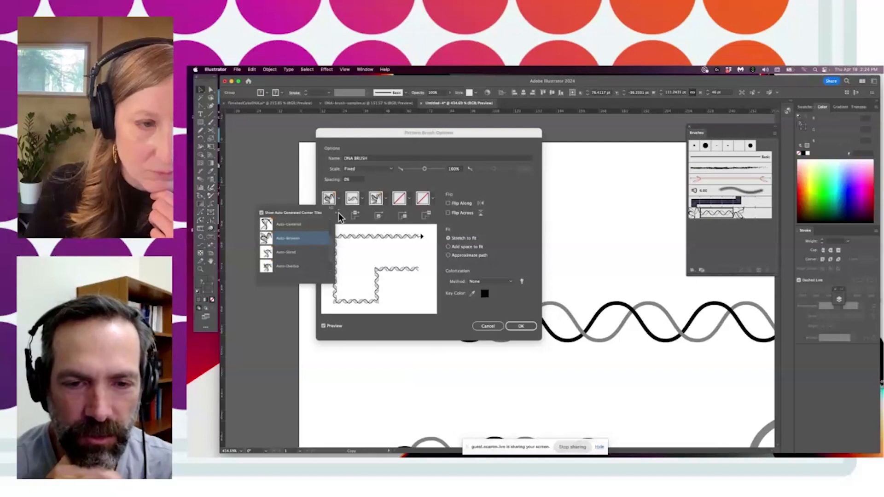
{"action": "left_click", "coordinate": [386, 203]}
{"action": "left_click", "coordinate": [387, 203]}
{"action": "left_click", "coordinate": [387, 203]}
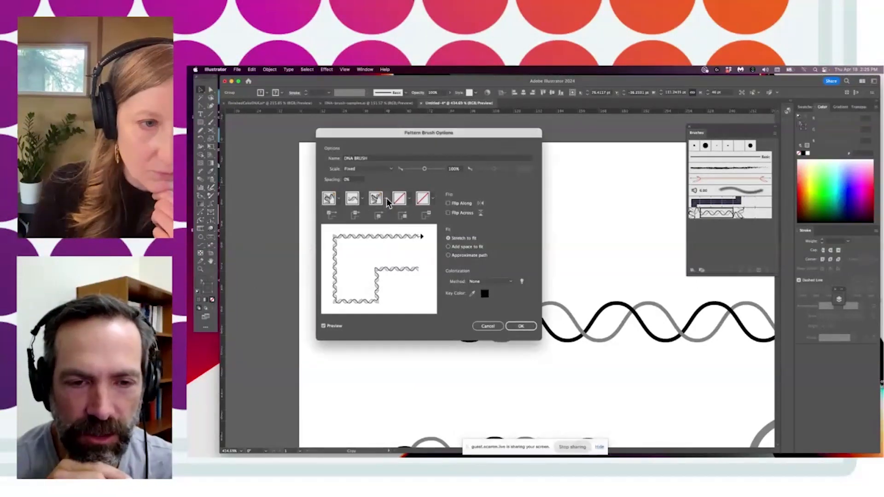
{"action": "left_click", "coordinate": [491, 325]}
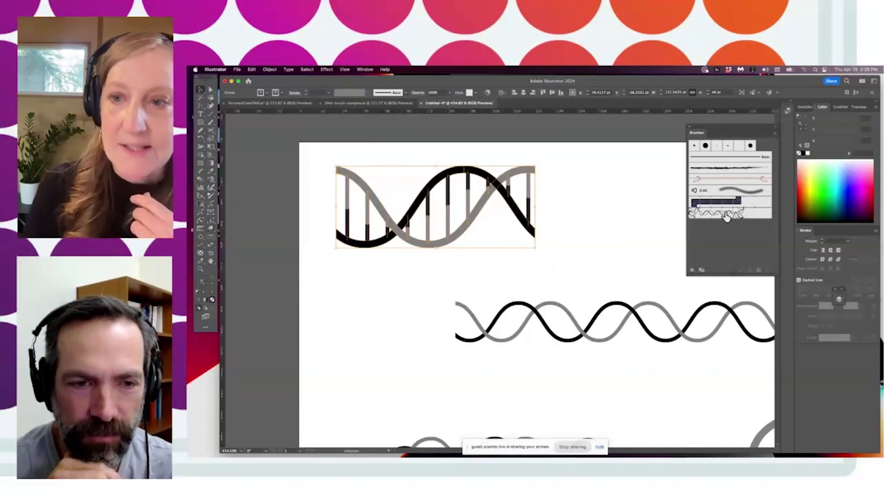
{"action": "left_click", "coordinate": [570, 197]}
{"action": "left_click_drag", "start_coordinate": [495, 190], "coordinate": [524, 193]}
{"action": "key", "text": "super+z"}
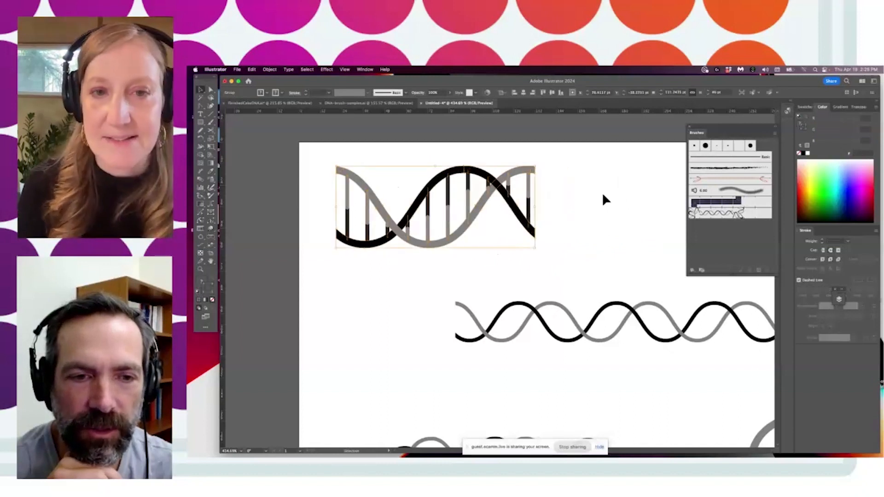
{"action": "left_click", "coordinate": [602, 192]}
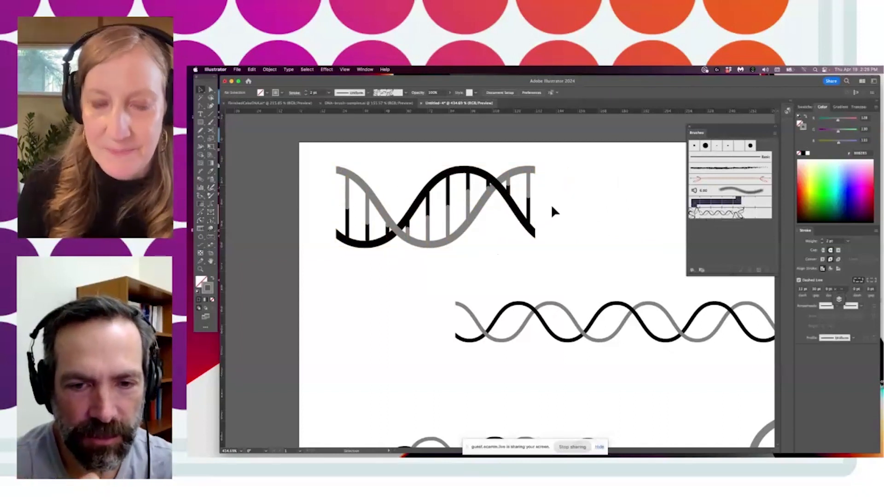
- Replace the DNA BRUSH side tile with the runged helix, set the outer corner to Auto-Between, and apply the change to existing strokes
{"action": "left_click_drag", "start_coordinate": [526, 180], "coordinate": [720, 216]}
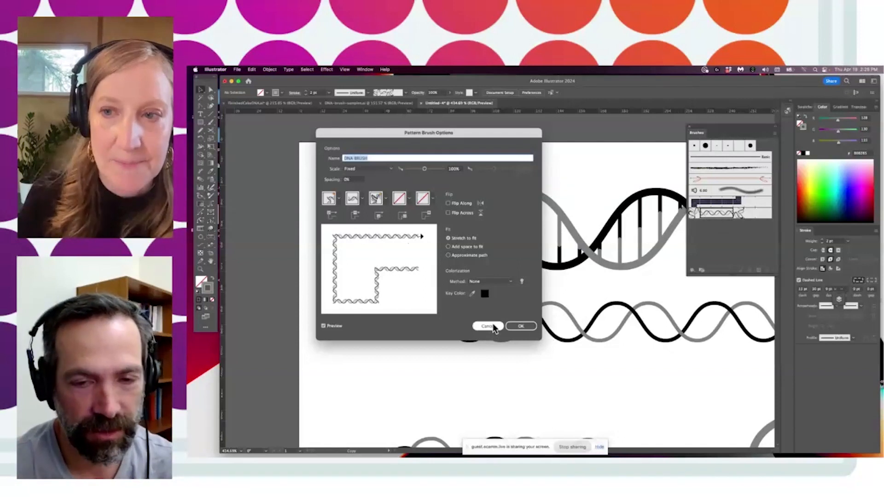
{"action": "left_click", "coordinate": [339, 199]}
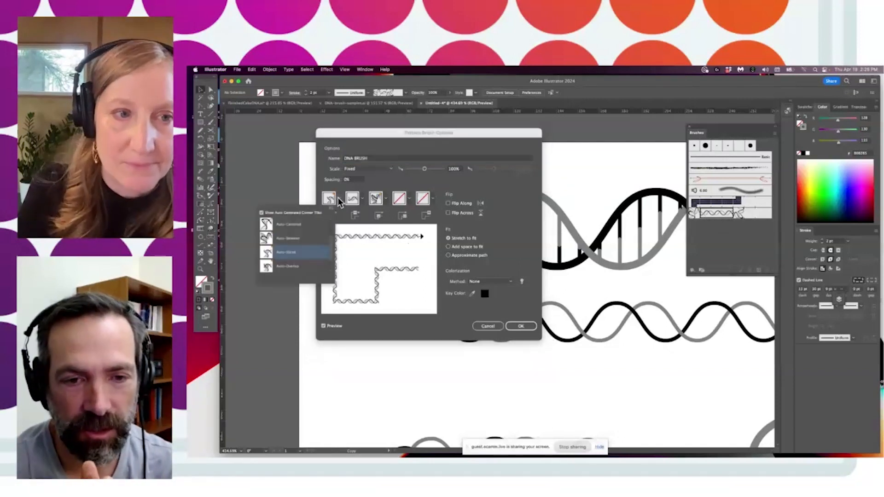
{"action": "left_click", "coordinate": [322, 236]}
{"action": "left_click", "coordinate": [385, 198]}
{"action": "left_click", "coordinate": [358, 237]}
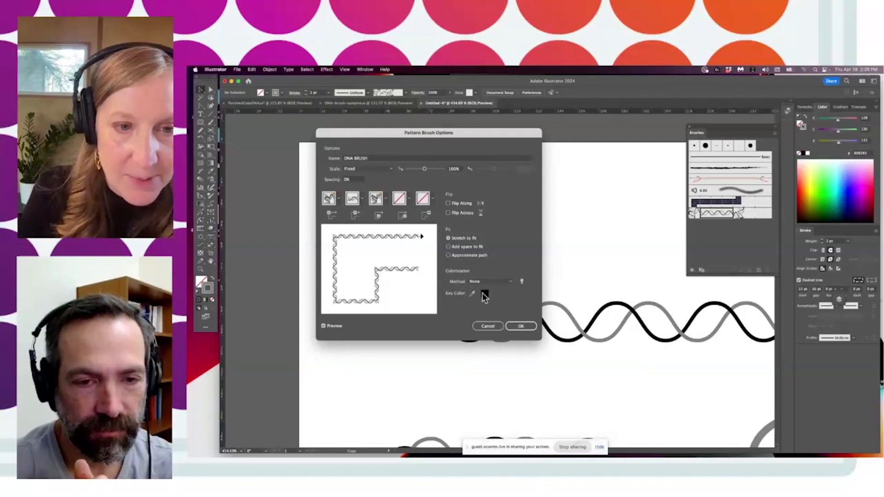
{"action": "left_click", "coordinate": [521, 326]}
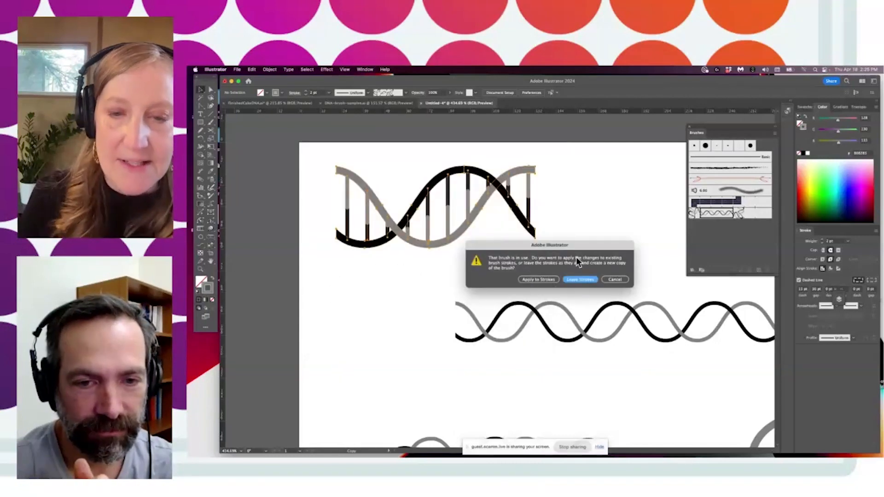
{"action": "left_click_drag", "start_coordinate": [545, 247], "coordinate": [514, 238]}
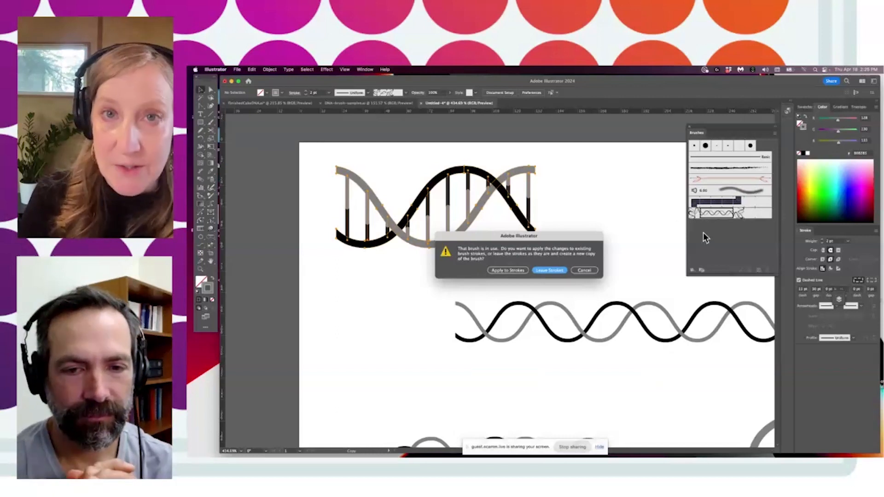
{"action": "left_click", "coordinate": [511, 270]}
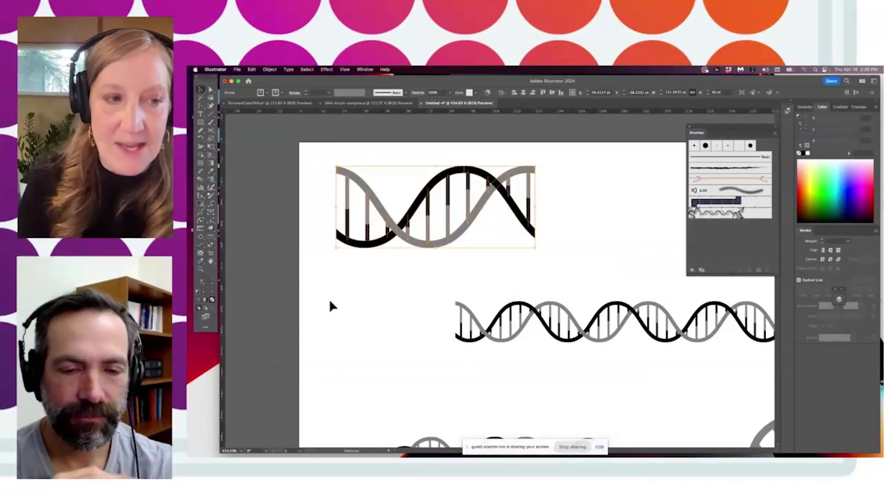
- Examine how the runged helix follows the straight, rectangular, circular and freehand strokes across the artboard
{"action": "left_click", "coordinate": [200, 271]}
{"action": "left_click_drag", "start_coordinate": [508, 244], "coordinate": [452, 304]}
{"action": "left_click_drag", "start_coordinate": [531, 313], "coordinate": [404, 225]}
{"action": "left_click_drag", "start_coordinate": [498, 262], "coordinate": [440, 307]}
{"action": "left_click_drag", "start_coordinate": [483, 329], "coordinate": [455, 266]}
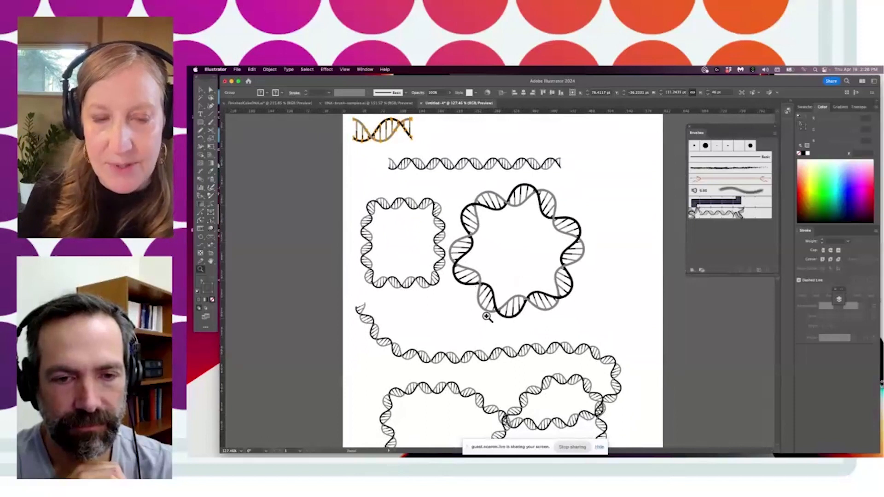
{"action": "left_click_drag", "start_coordinate": [494, 274], "coordinate": [496, 289]}
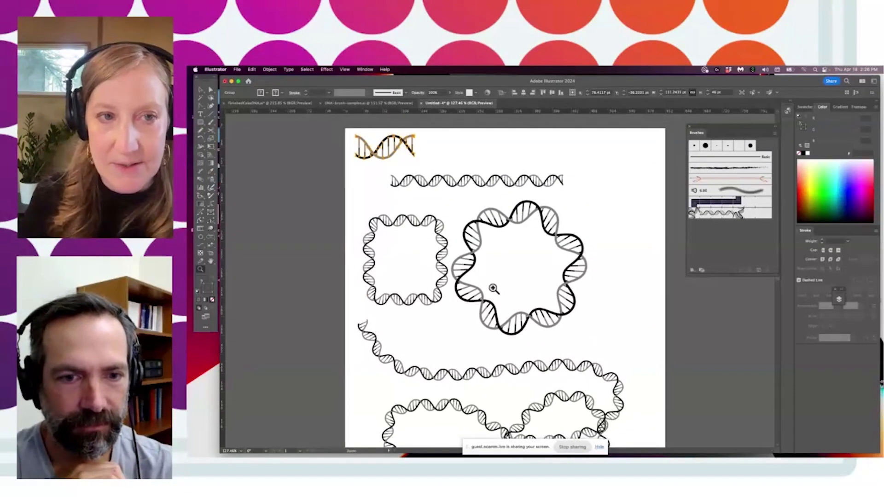
{"action": "left_click", "coordinate": [281, 170]}
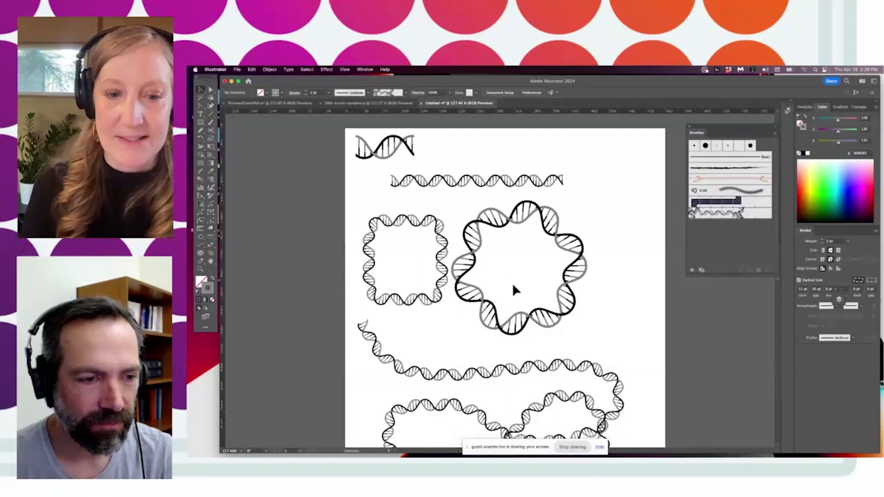
{"action": "scroll", "coordinate": [522, 294], "scroll_direction": "right", "scroll_amount": 2}
{"action": "scroll", "coordinate": [521, 294], "scroll_direction": "down", "scroll_amount": 1}
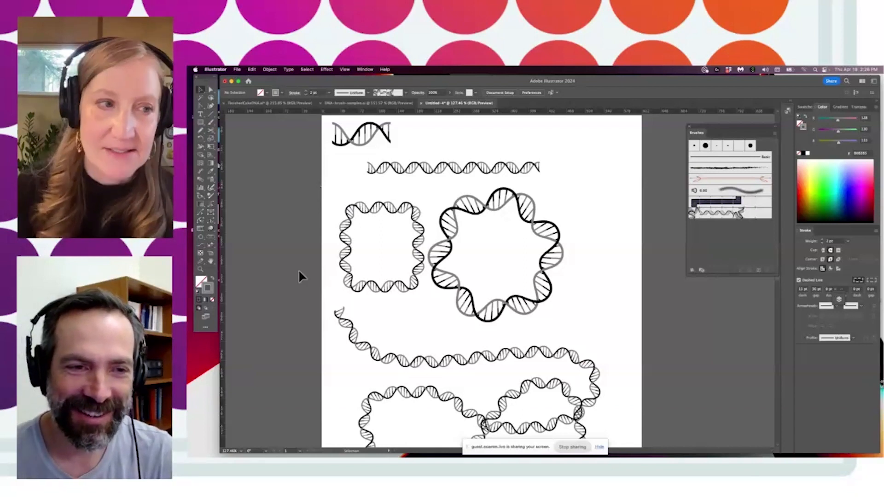
- Update DNA BRUSH with the runged helix as side tile and an Auto-Between outer corner, applying it to the existing strokes
{"action": "left_click", "coordinate": [201, 269]}
{"action": "left_click", "coordinate": [476, 310], "text": "alt"}
{"action": "left_click_drag", "start_coordinate": [475, 314], "coordinate": [453, 275]}
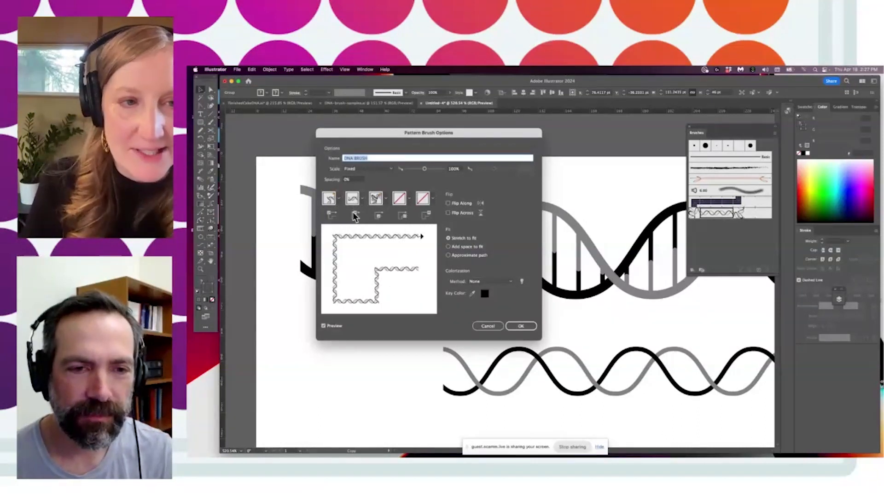
{"action": "left_click", "coordinate": [338, 198]}
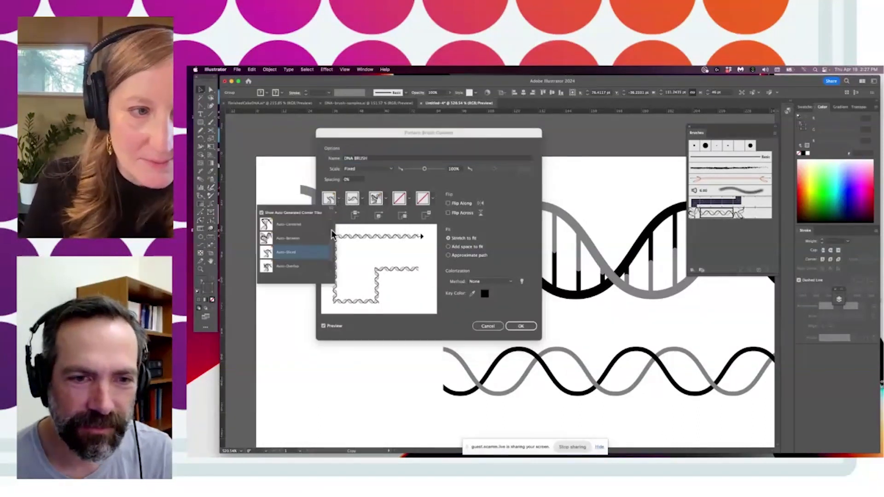
{"action": "left_click", "coordinate": [308, 244]}
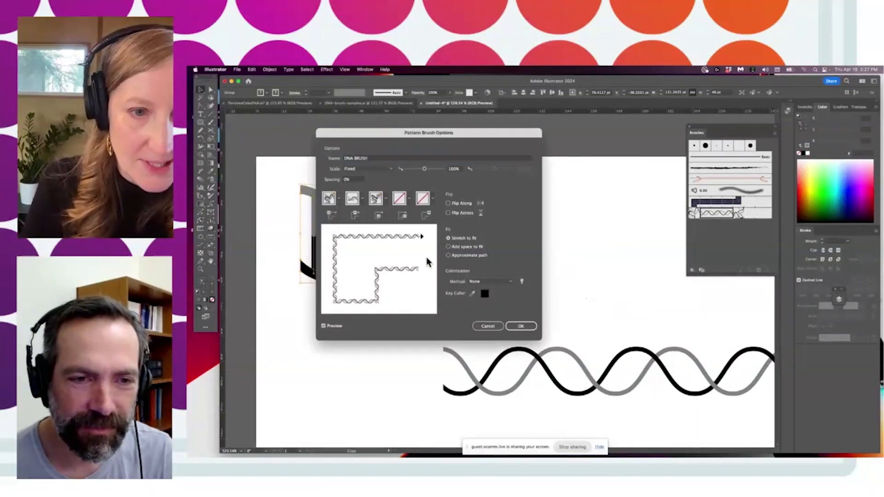
{"action": "left_click", "coordinate": [517, 326]}
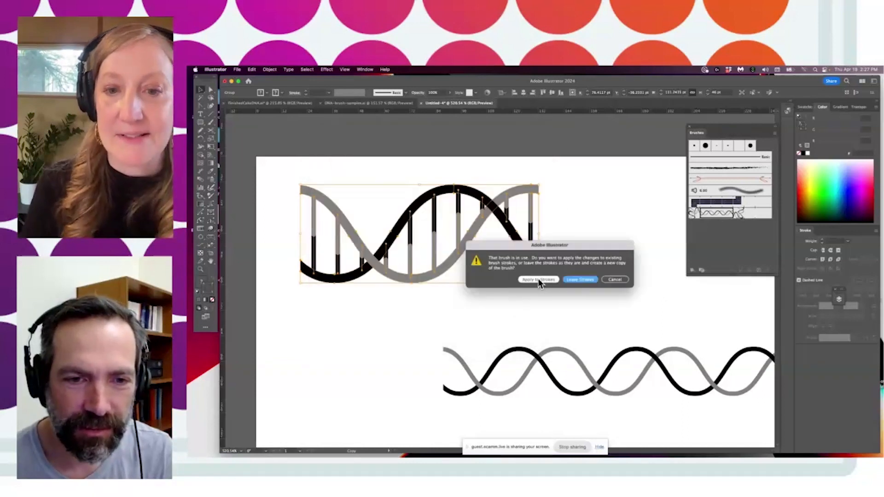
{"action": "left_click", "coordinate": [538, 279]}
- Examine the updated DNA strokes across the whole page and the two-tone rungs along the straight helix up close
{"action": "left_click", "coordinate": [200, 270]}
{"action": "left_click_drag", "start_coordinate": [549, 256], "coordinate": [445, 322]}
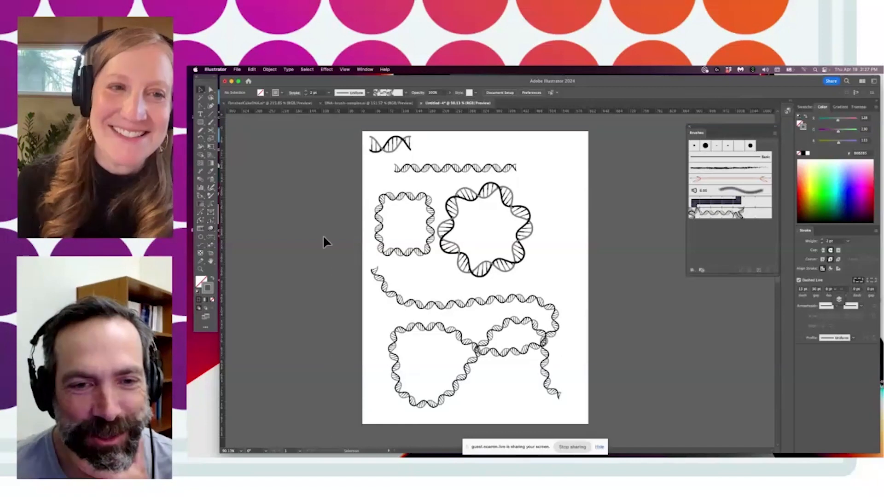
{"action": "left_click", "coordinate": [200, 269]}
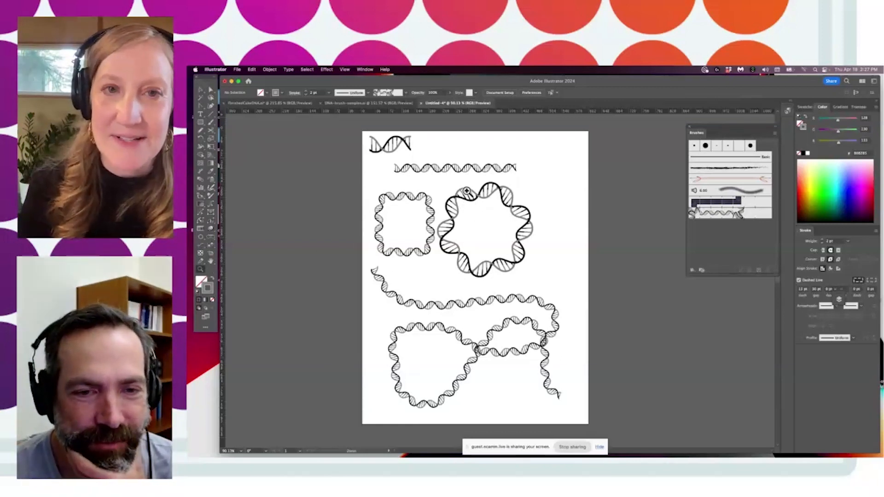
{"action": "left_click_drag", "start_coordinate": [458, 200], "coordinate": [591, 233]}
{"action": "left_click_drag", "start_coordinate": [538, 234], "coordinate": [508, 254]}
{"action": "left_click_drag", "start_coordinate": [565, 278], "coordinate": [578, 203]}
{"action": "left_click_drag", "start_coordinate": [491, 256], "coordinate": [512, 367]}
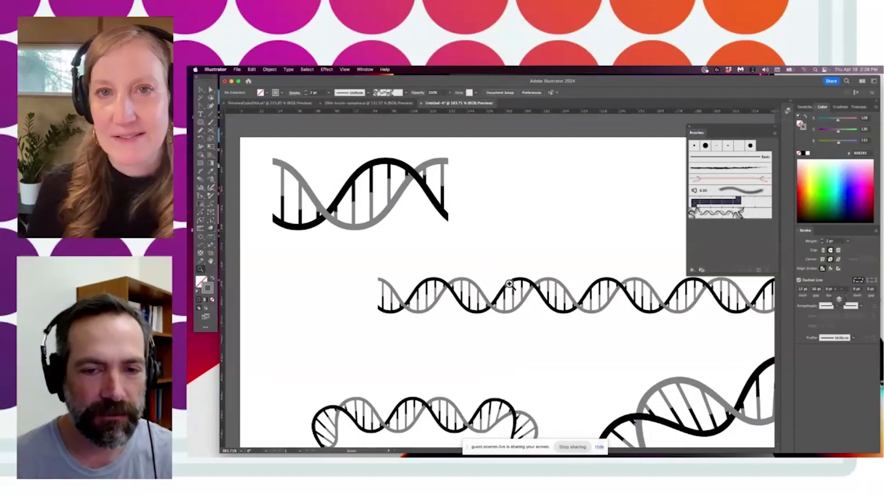
{"action": "left_click_drag", "start_coordinate": [502, 279], "coordinate": [464, 258]}
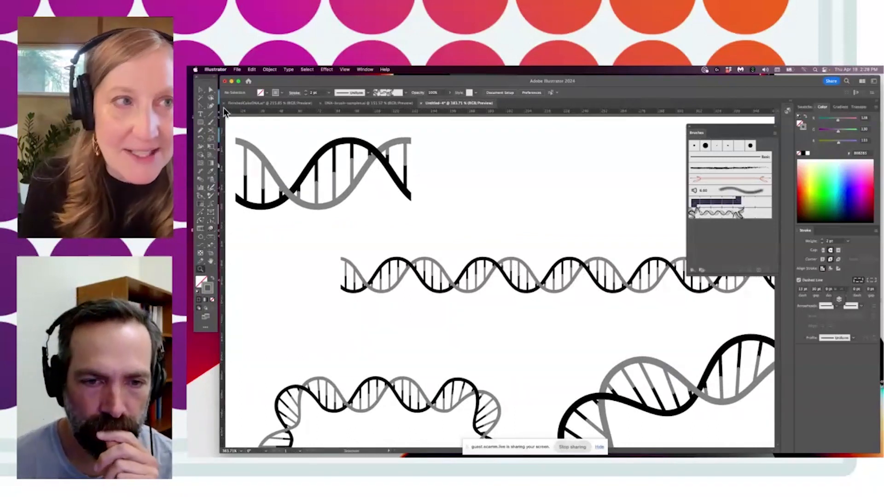
{"action": "left_click", "coordinate": [200, 90]}
{"action": "left_click", "coordinate": [200, 269]}
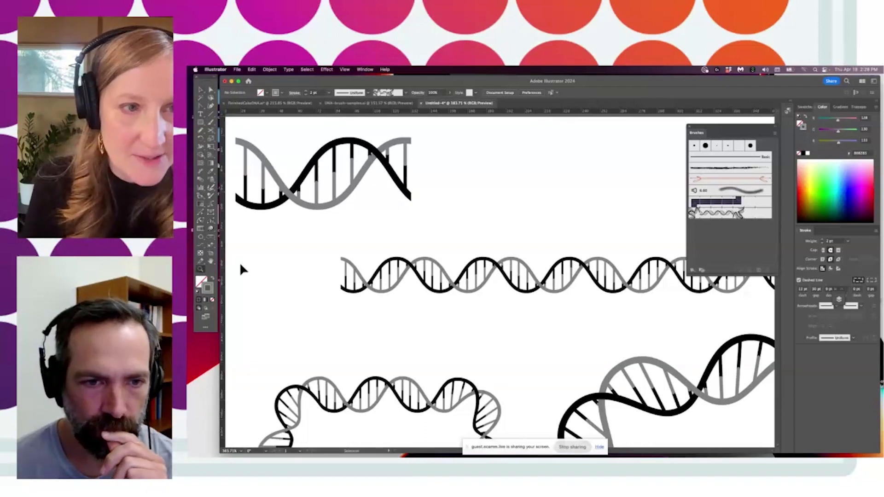
{"action": "left_click_drag", "start_coordinate": [513, 272], "coordinate": [576, 236]}
{"action": "key", "text": "a"}
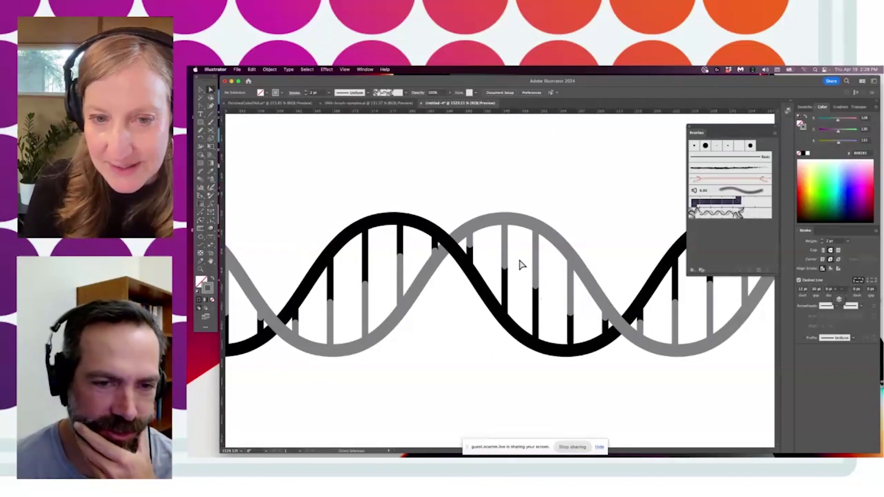
{"action": "left_click", "coordinate": [201, 269]}
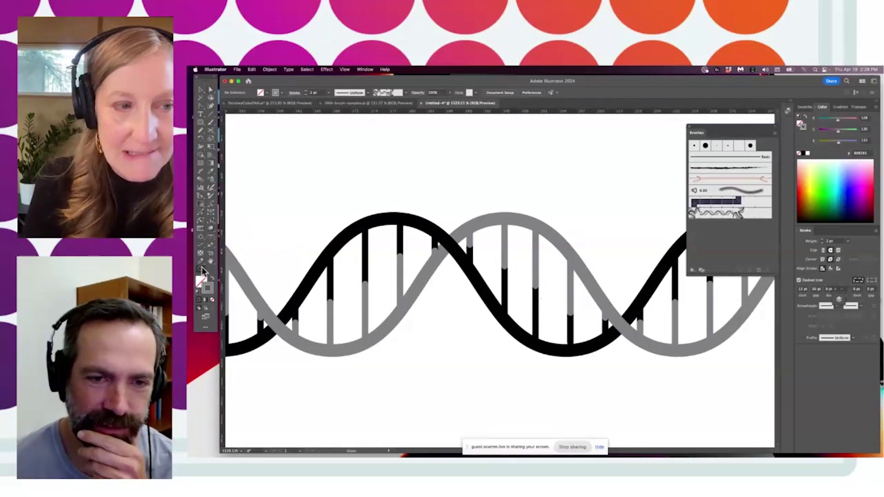
{"action": "left_click_drag", "start_coordinate": [497, 211], "coordinate": [479, 278]}
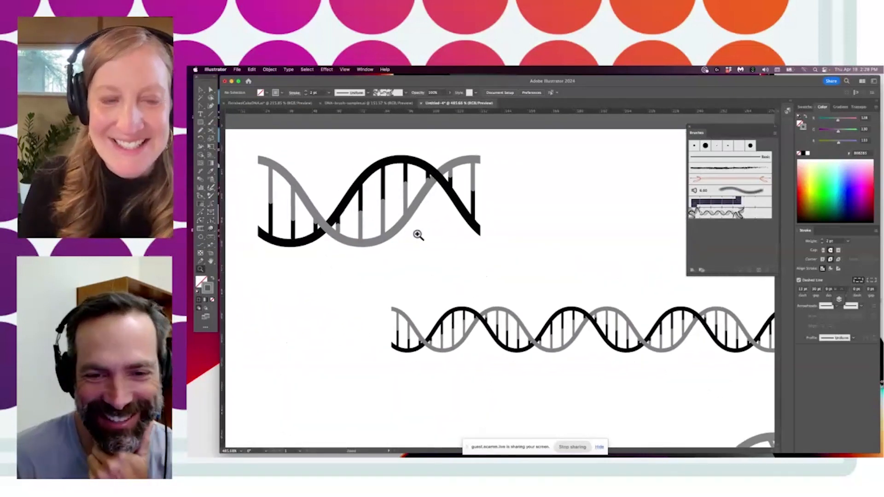
{"action": "left_click", "coordinate": [212, 89]}
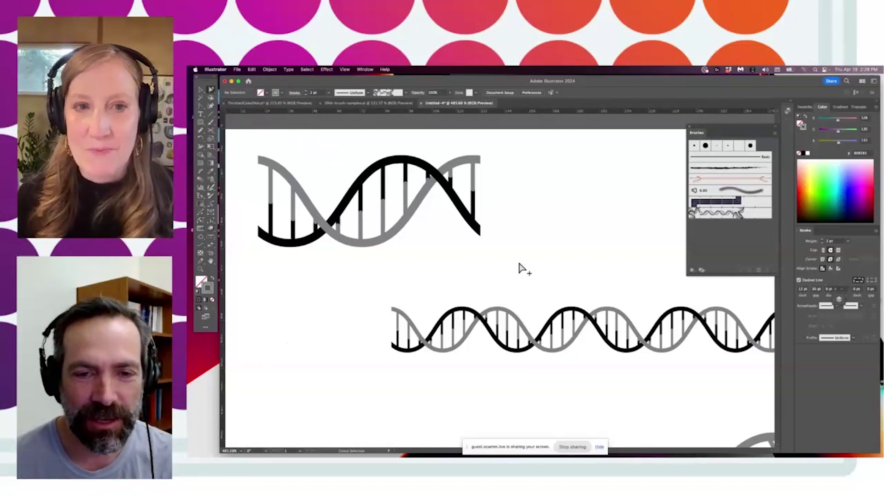
- Replace the DNA brush artwork with the complete two-tone helix including all its rungs, and apply the change to the existing strokes
{"action": "left_click", "coordinate": [470, 190]}
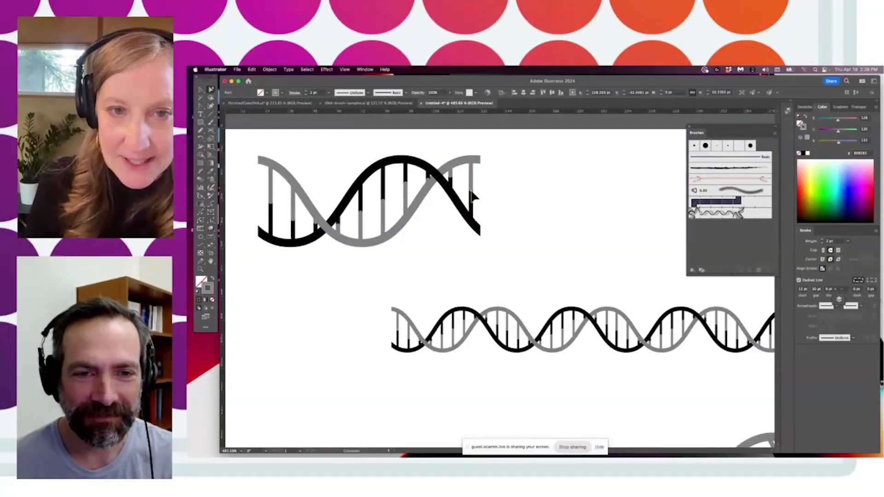
{"action": "left_click_drag", "start_coordinate": [246, 153], "coordinate": [522, 231]}
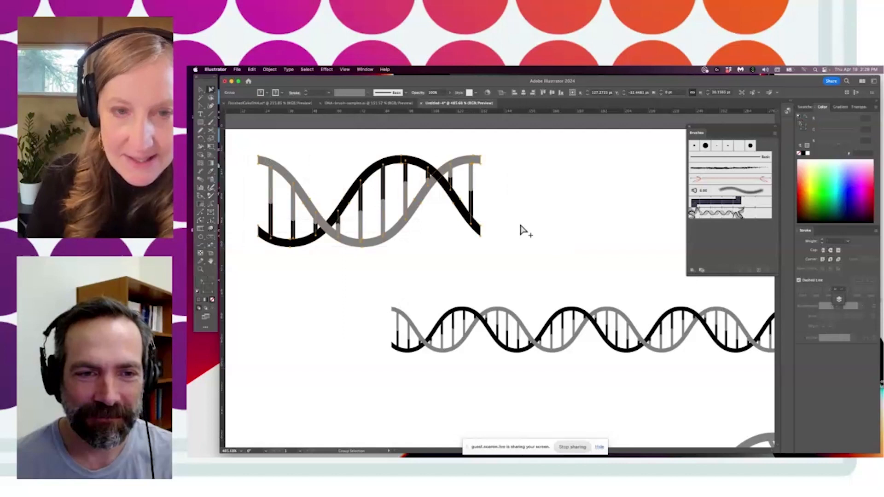
{"action": "left_click_drag", "start_coordinate": [446, 181], "coordinate": [722, 217]}
{"action": "left_click", "coordinate": [513, 324]}
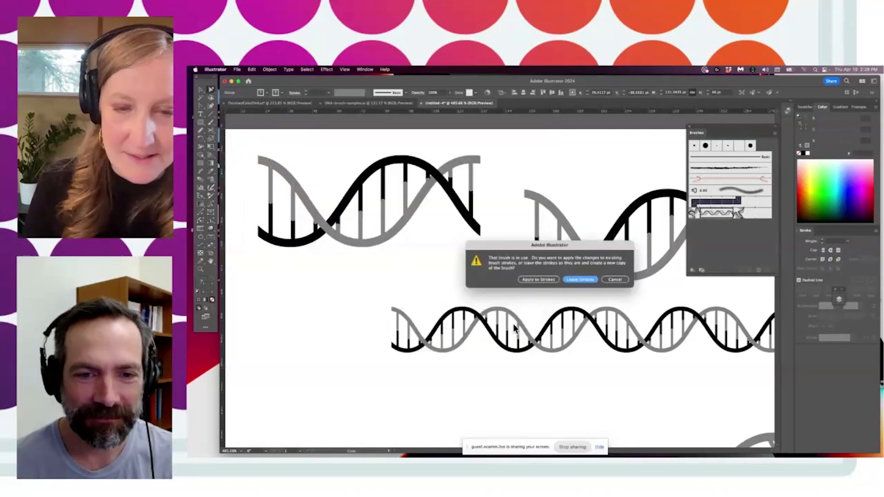
{"action": "left_click", "coordinate": [543, 277]}
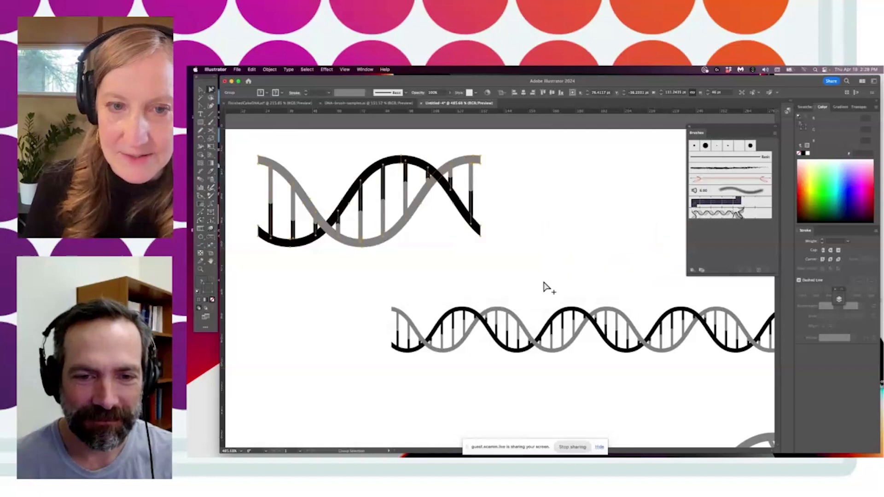
{"action": "left_click", "coordinate": [529, 303]}
{"action": "left_click_drag", "start_coordinate": [584, 274], "coordinate": [521, 250]}
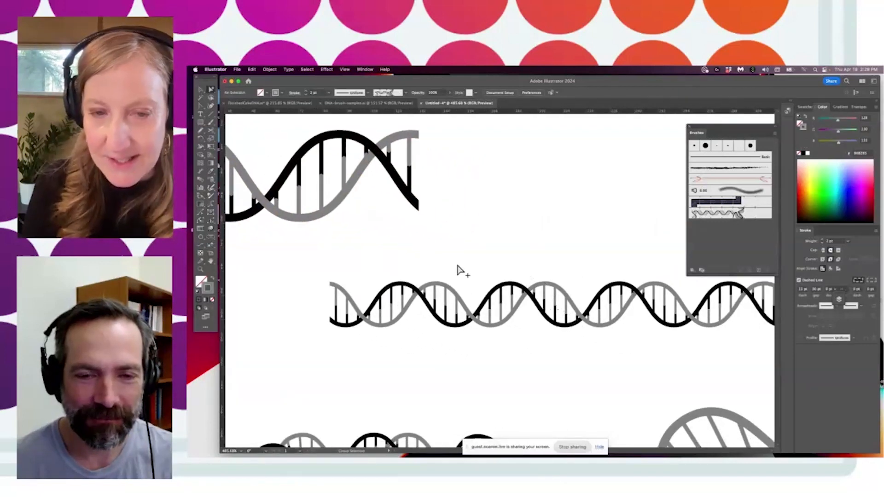
- Frame one repeat of the straight helix stroke with a temporary rectangle and remove it again
{"action": "left_click_drag", "start_coordinate": [439, 256], "coordinate": [485, 258]}
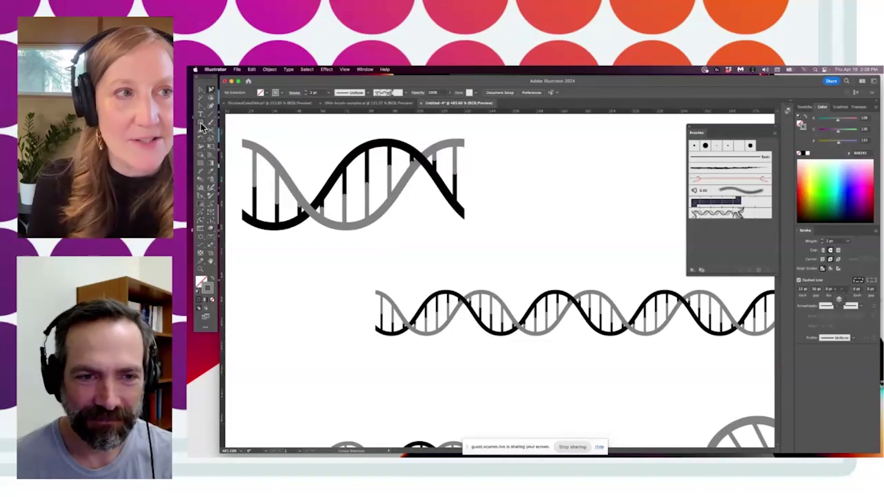
{"action": "key", "text": "m"}
{"action": "left_click_drag", "start_coordinate": [404, 274], "coordinate": [520, 348]}
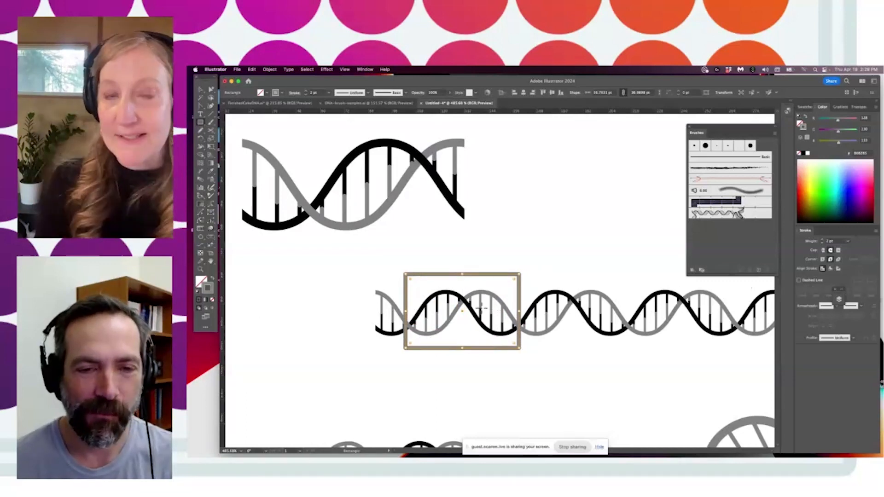
{"action": "left_click", "coordinate": [203, 89]}
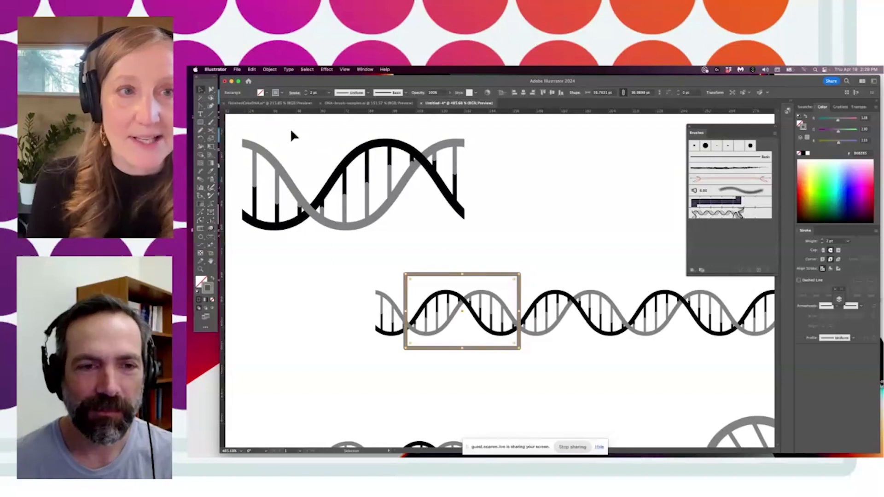
{"action": "left_click", "coordinate": [448, 259]}
{"action": "left_click_drag", "start_coordinate": [440, 213], "coordinate": [506, 235]}
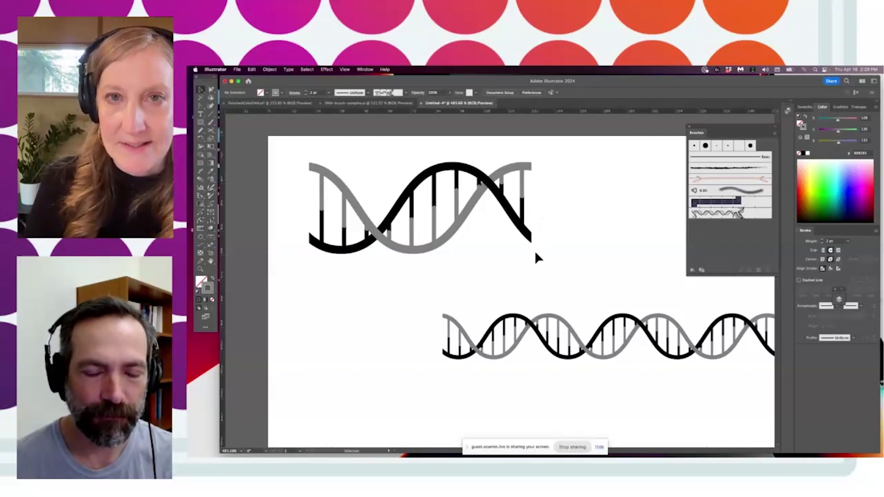
- Examine how the helix pattern repeats along the straight, square and circular strokes at a wider view
{"action": "left_click", "coordinate": [200, 269]}
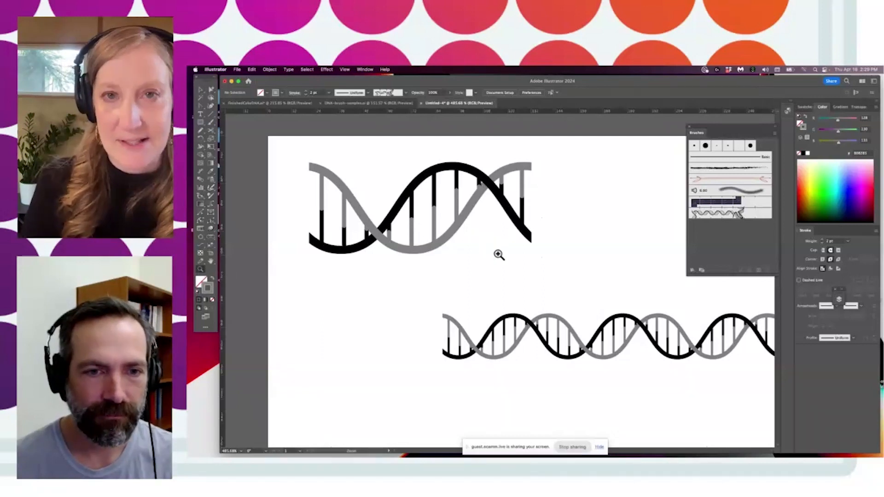
{"action": "left_click", "coordinate": [509, 231], "text": "alt"}
{"action": "left_click", "coordinate": [489, 246], "text": "alt"}
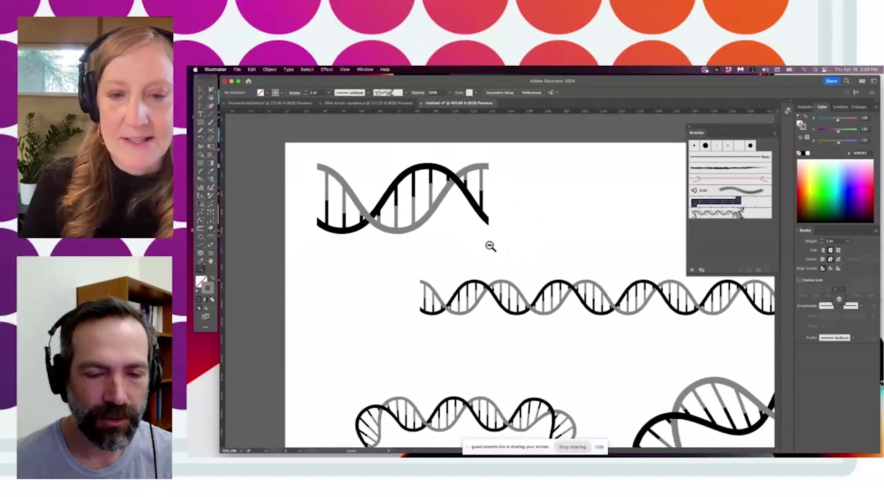
{"action": "left_click", "coordinate": [434, 268], "text": "alt"}
{"action": "left_click", "coordinate": [434, 269], "text": "alt"}
{"action": "left_click", "coordinate": [200, 89]}
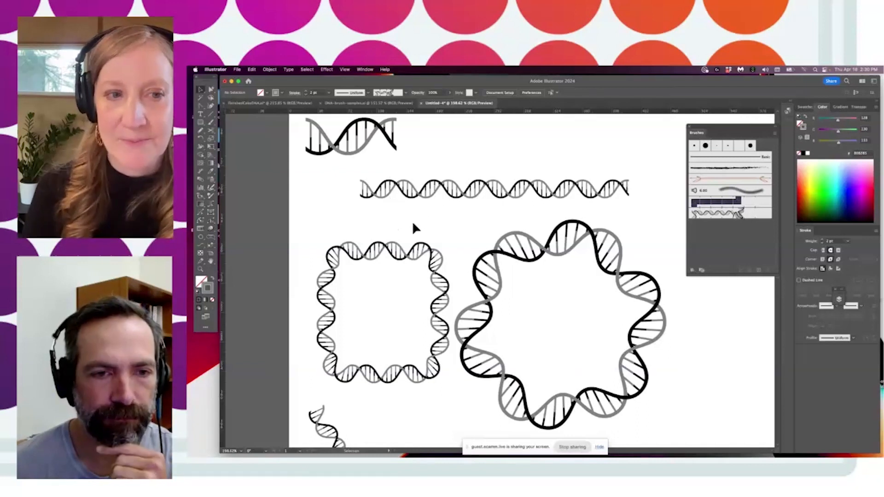
{"action": "key", "text": "space"}
{"action": "left_click_drag", "start_coordinate": [423, 260], "coordinate": [423, 239]}
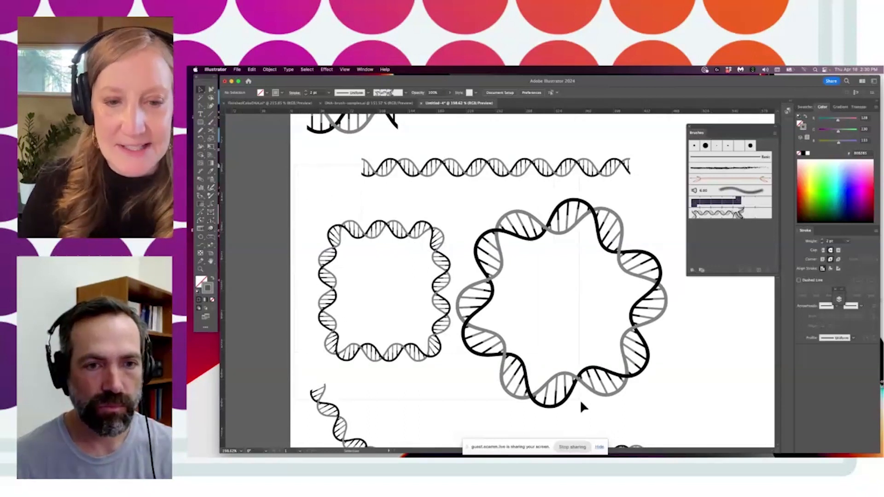
- Select the DNA brush strokes on the artboard and set their stroke colour to the cyan-blue swatch
{"action": "key", "text": "super+a"}
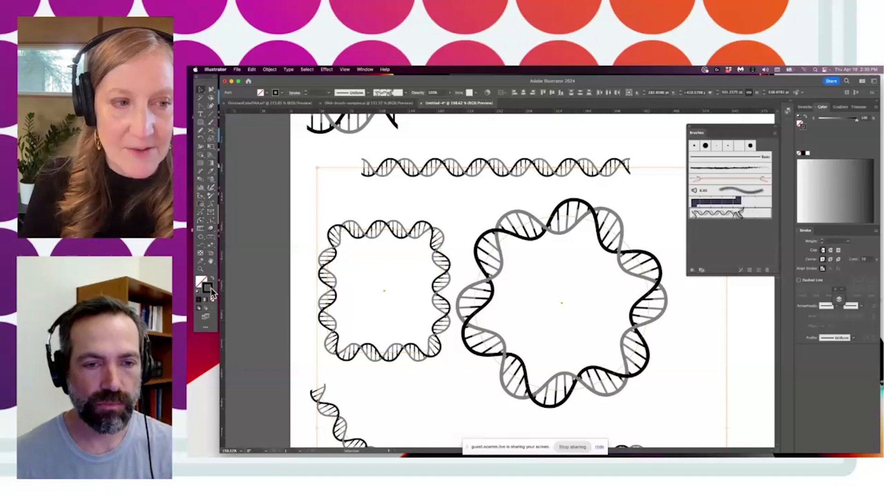
{"action": "mouse_move", "coordinate": [805, 111]}
{"action": "left_mouse_down"}
{"action": "mouse_move", "coordinate": [755, 109]}
{"action": "mouse_move", "coordinate": [692, 132]}
{"action": "left_mouse_up"}
{"action": "left_click", "coordinate": [702, 141]}
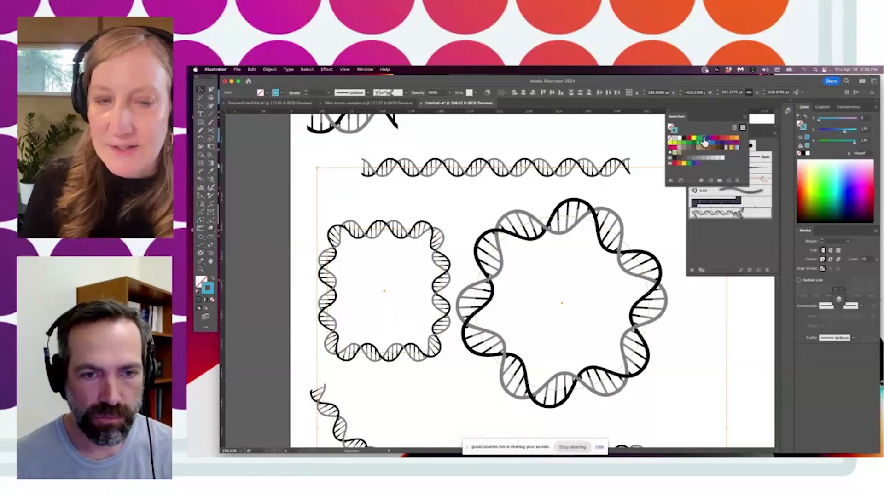
{"action": "left_click", "coordinate": [717, 137]}
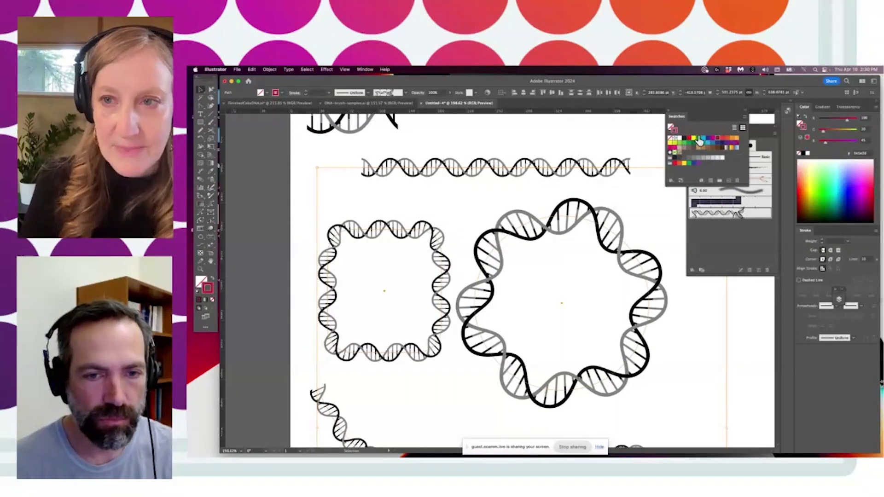
{"action": "left_click", "coordinate": [703, 140]}
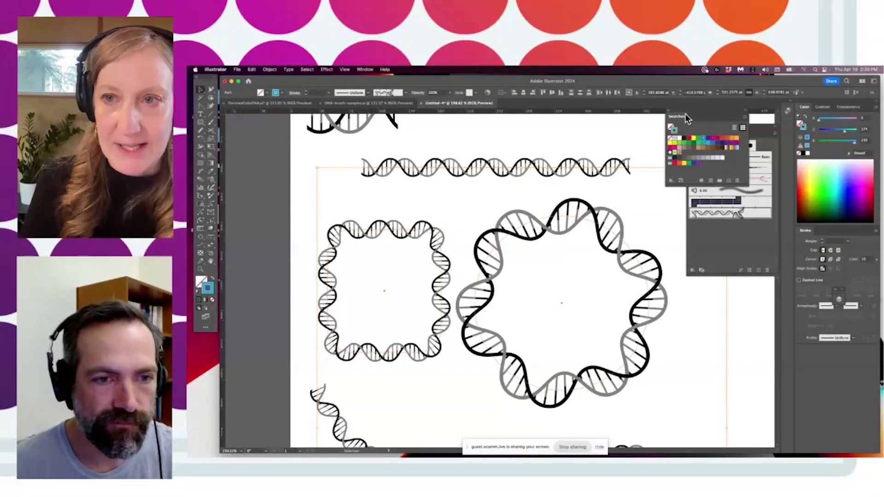
- Set the colorization method of DNA BRUSH to Tints and apply the change to the existing strokes
{"action": "left_click", "coordinate": [645, 197]}
{"action": "double_click", "coordinate": [716, 213]}
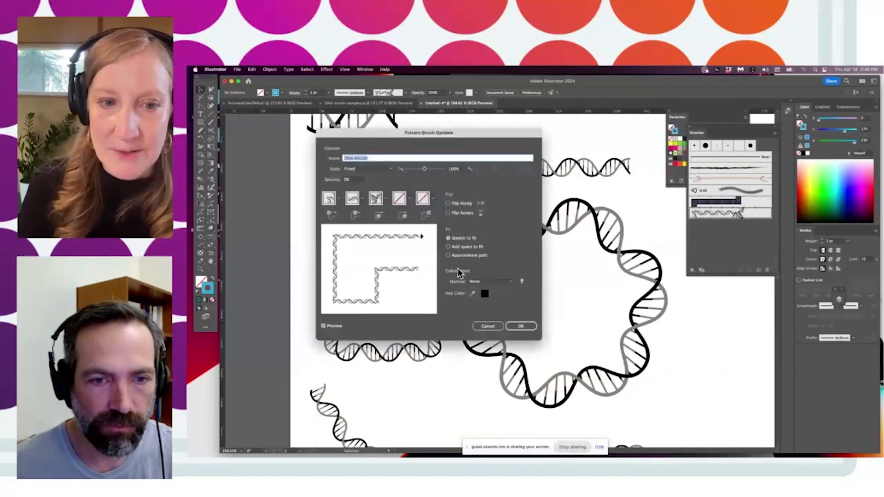
{"action": "left_click_drag", "start_coordinate": [484, 139], "coordinate": [583, 134]}
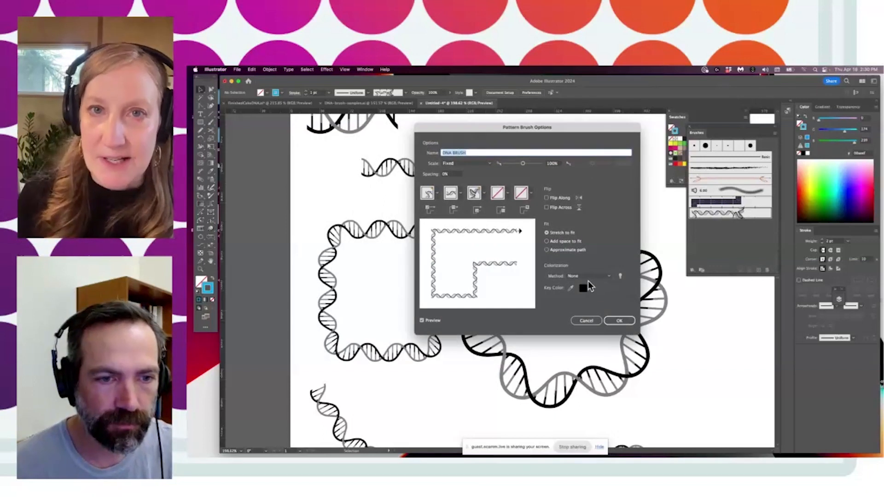
{"action": "left_click", "coordinate": [595, 276]}
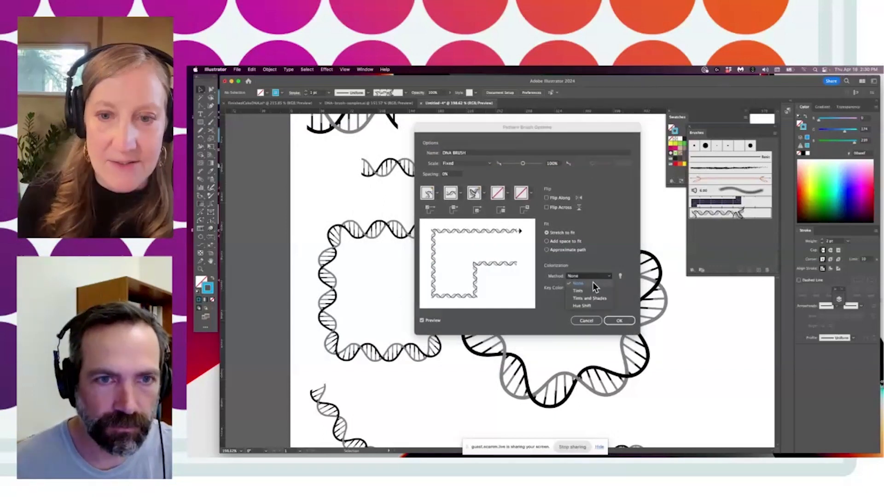
{"action": "left_click", "coordinate": [589, 287]}
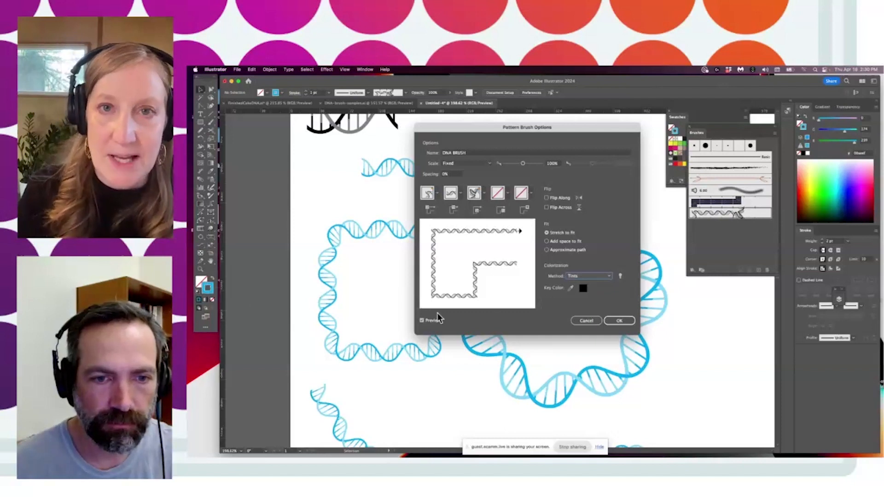
{"action": "left_click", "coordinate": [620, 321]}
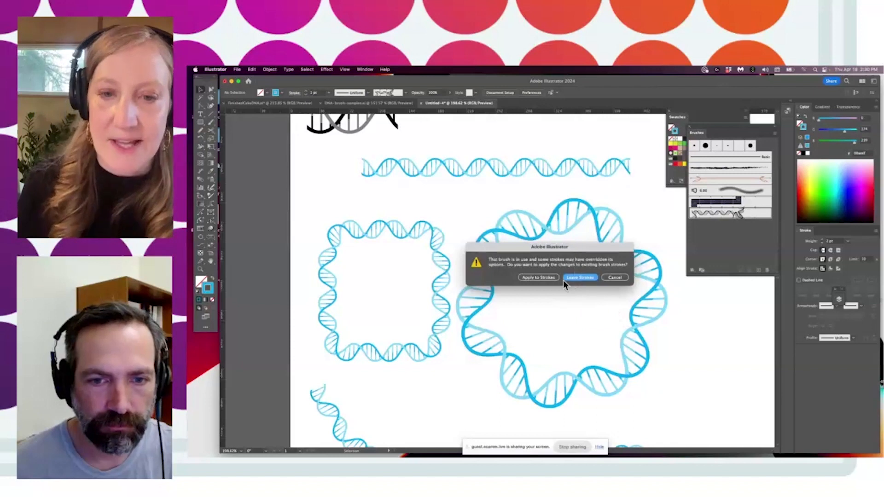
{"action": "left_click", "coordinate": [547, 277]}
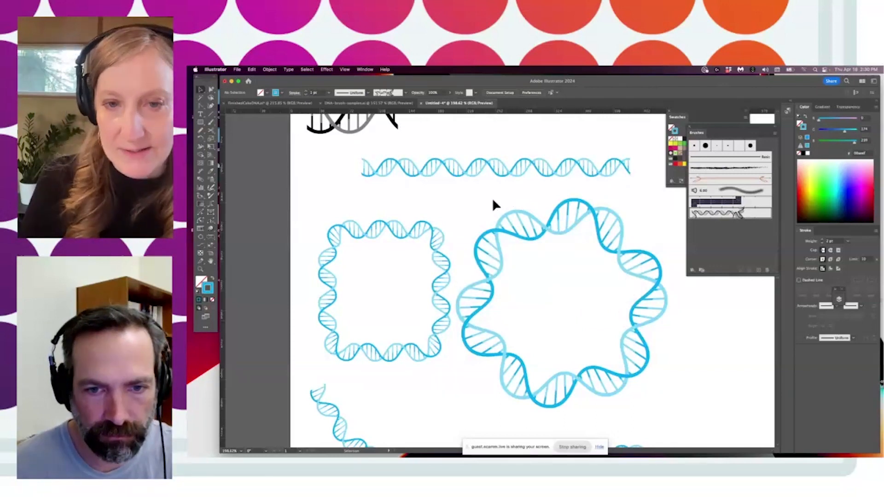
- Recolour the circular helix stroke green and the straight helix stroke orange-red
{"action": "left_click_drag", "start_coordinate": [490, 196], "coordinate": [584, 274]}
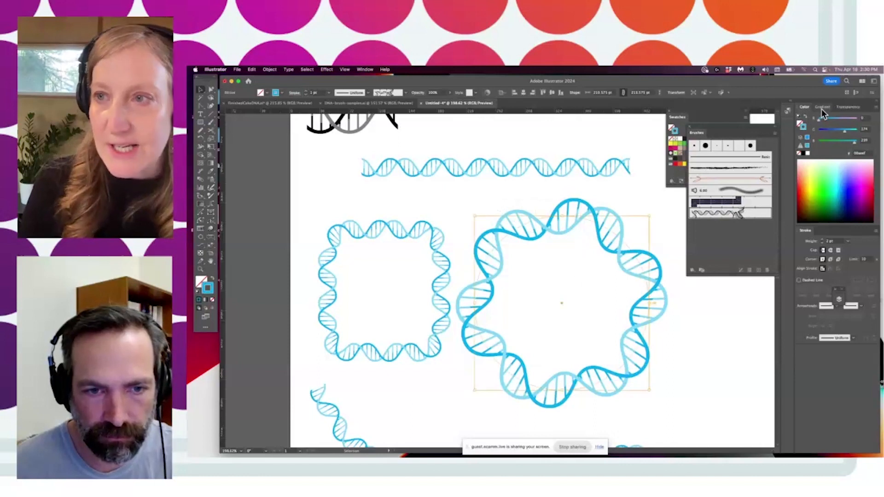
{"action": "left_click_drag", "start_coordinate": [694, 121], "coordinate": [695, 259]}
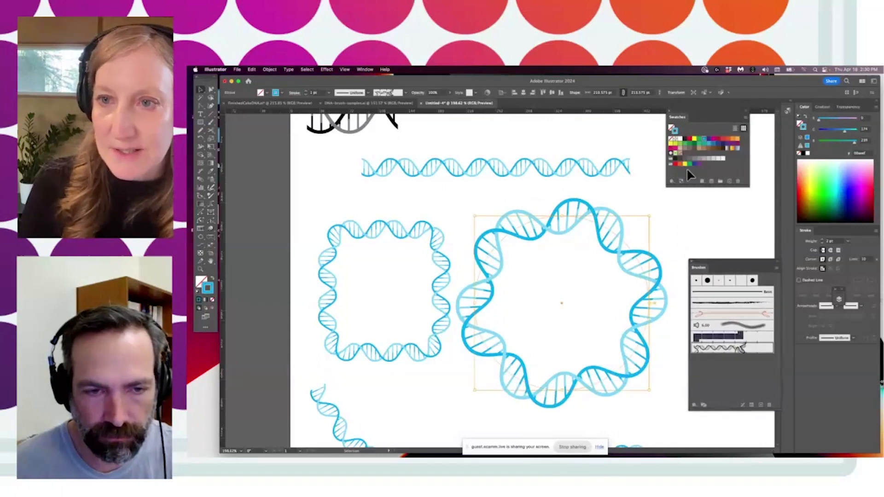
{"action": "left_click", "coordinate": [684, 145]}
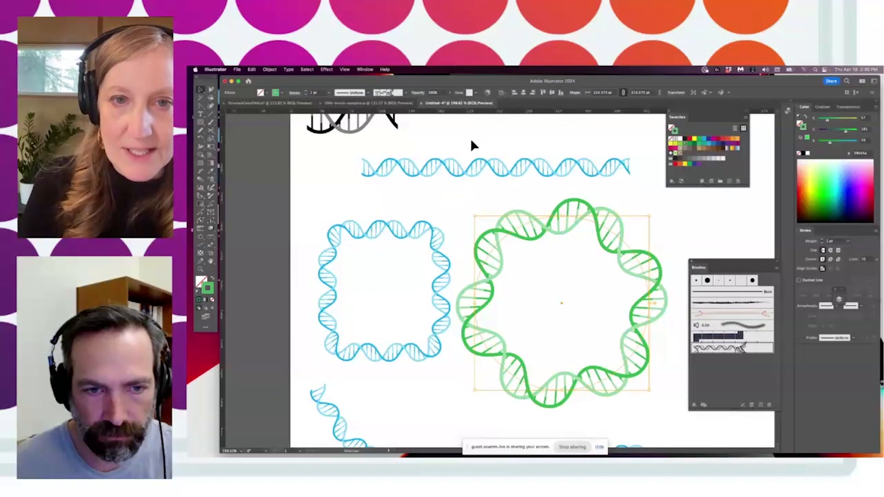
{"action": "left_click", "coordinate": [622, 165]}
{"action": "left_click", "coordinate": [728, 140]}
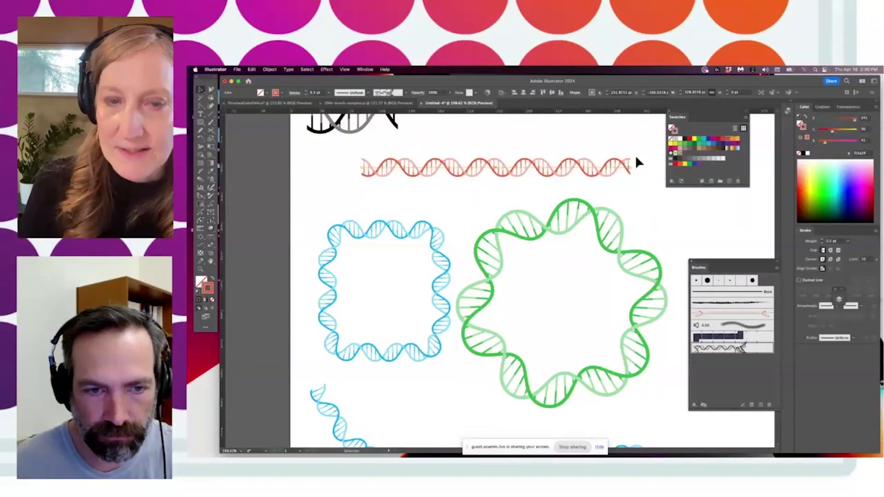
{"action": "left_click", "coordinate": [580, 146]}
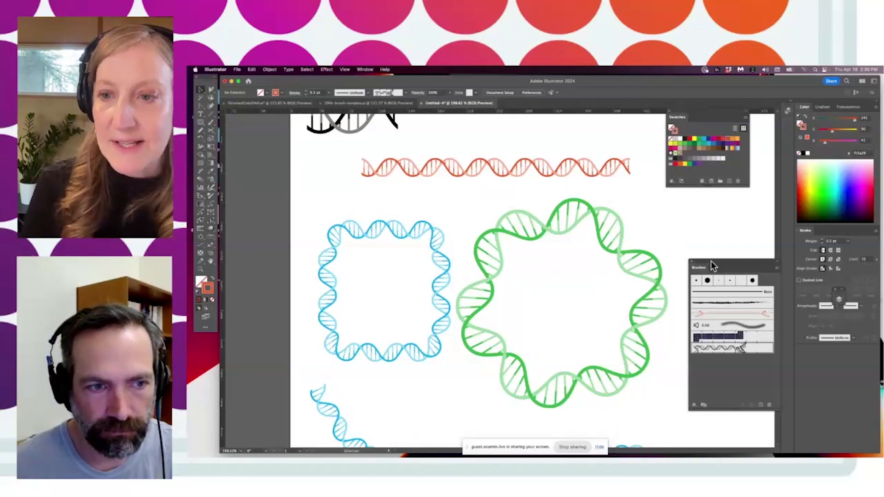
- Review the colorization methods in the DNA BRUSH options, keeping Tints, and view all the coloured strokes on the page
{"action": "left_click_drag", "start_coordinate": [711, 261], "coordinate": [656, 203]}
{"action": "double_click", "coordinate": [653, 294]}
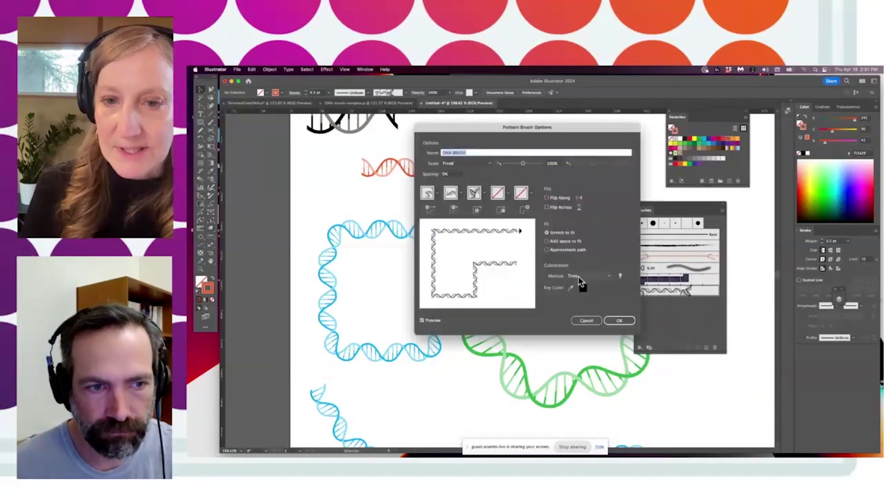
{"action": "left_click", "coordinate": [578, 276]}
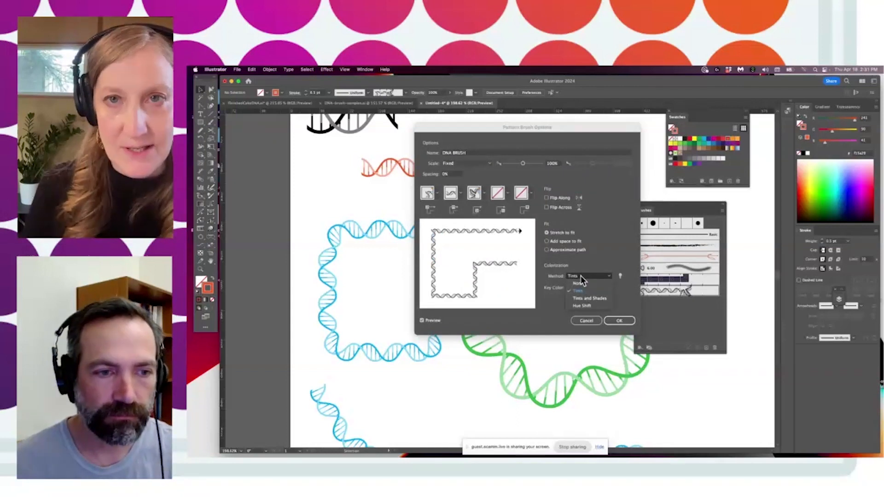
{"action": "left_click", "coordinate": [582, 275]}
{"action": "left_click", "coordinate": [615, 321]}
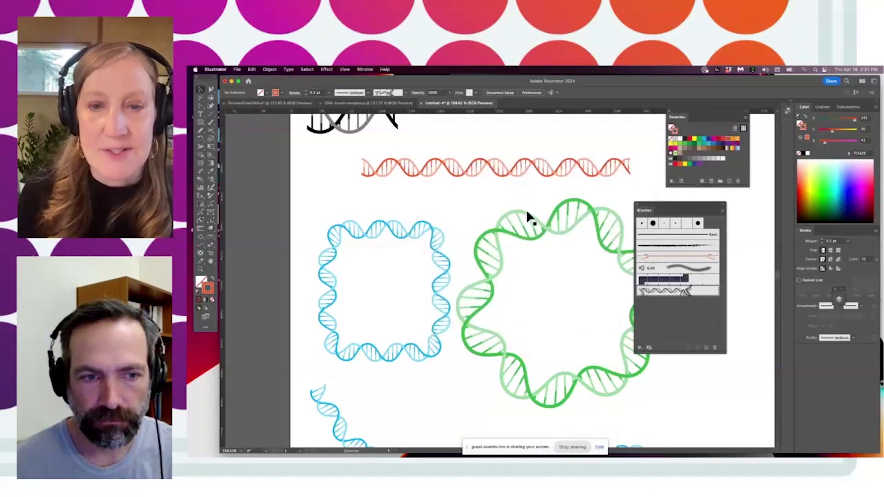
{"action": "left_click", "coordinate": [202, 269]}
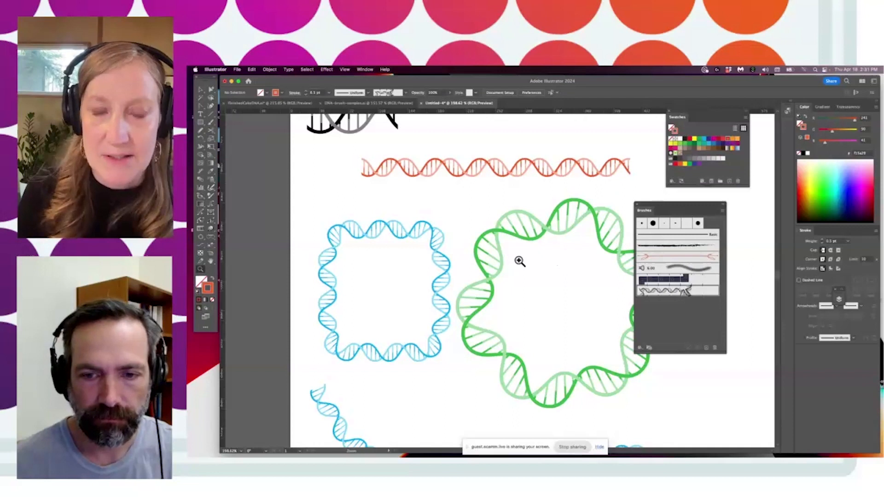
{"action": "left_click_drag", "start_coordinate": [518, 257], "coordinate": [437, 281]}
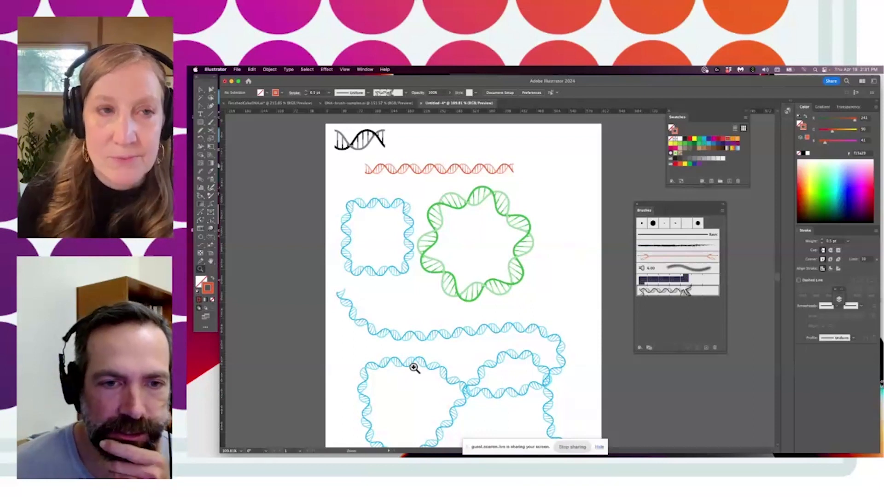
{"action": "left_click", "coordinate": [198, 90]}
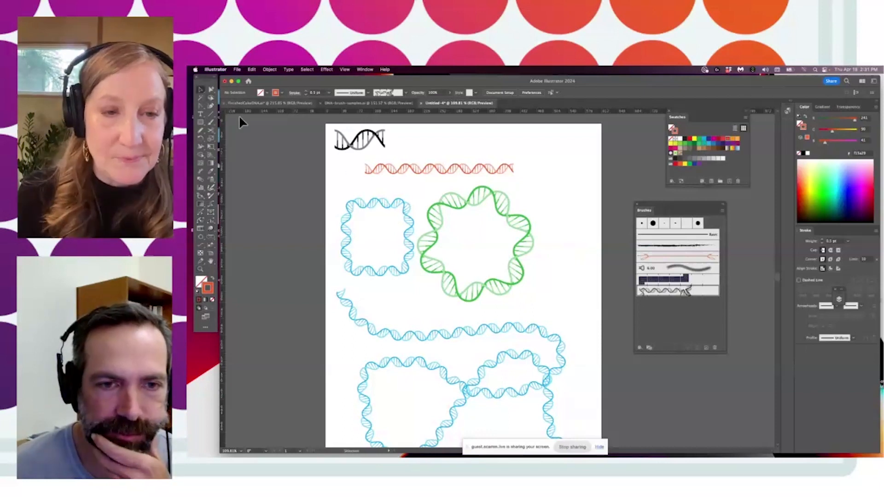
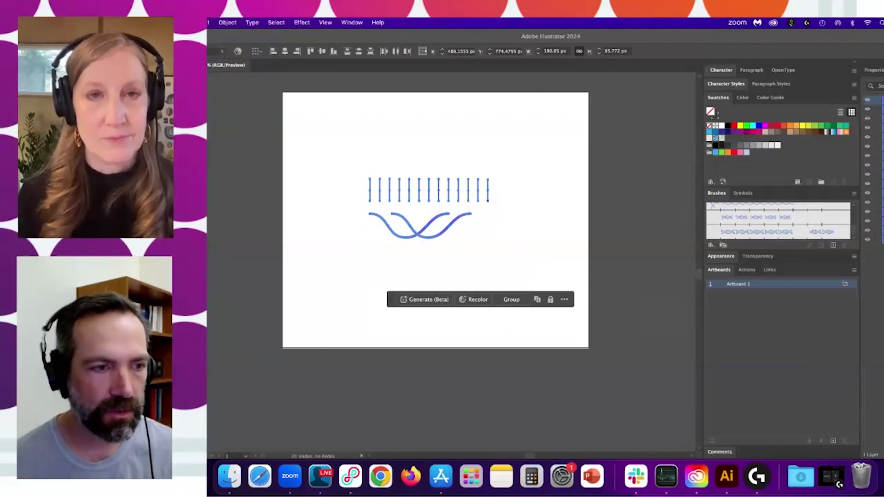
- Examine the group of vertical rungs and the segments that make up the two wave strands
{"action": "key", "text": "v"}
{"action": "key", "text": "super+Tab"}
{"action": "left_click_drag", "start_coordinate": [119, 257], "coordinate": [179, 257]}
{"action": "left_click_drag", "start_coordinate": [184, 344], "coordinate": [216, 345]}
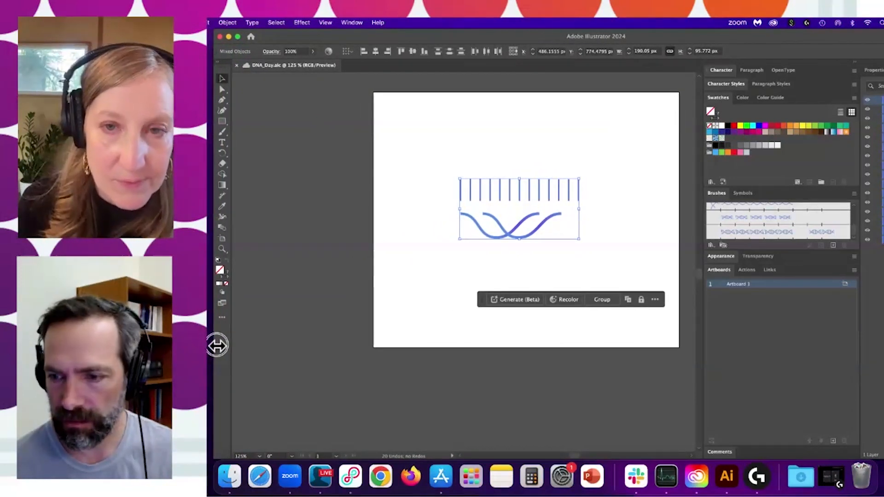
{"action": "left_click", "coordinate": [314, 260]}
{"action": "left_click_drag", "start_coordinate": [525, 201], "coordinate": [491, 238]}
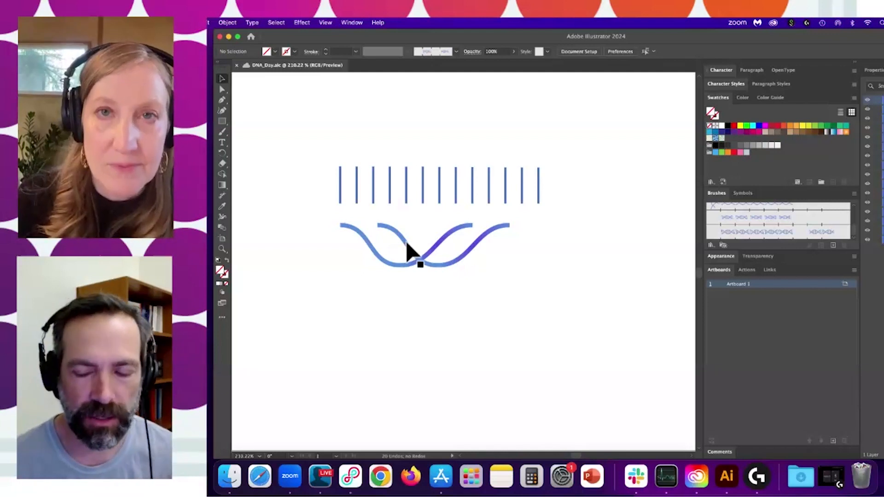
{"action": "left_click", "coordinate": [440, 193]}
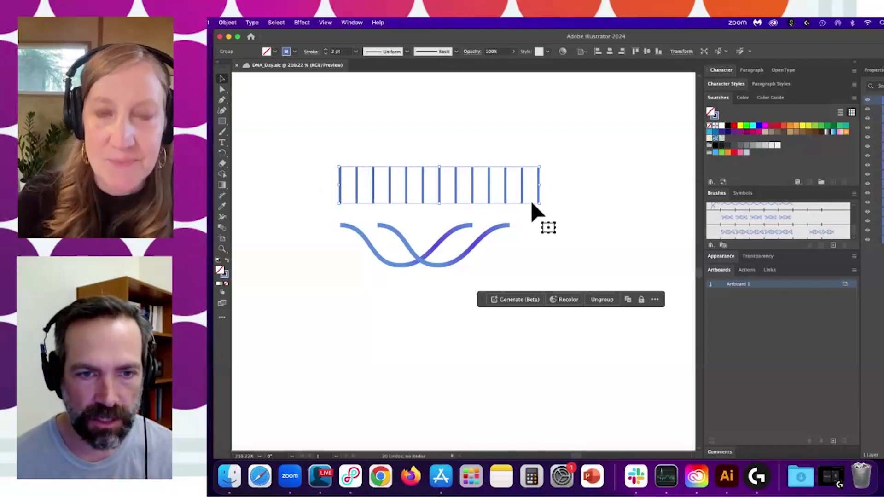
{"action": "left_click", "coordinate": [489, 230]}
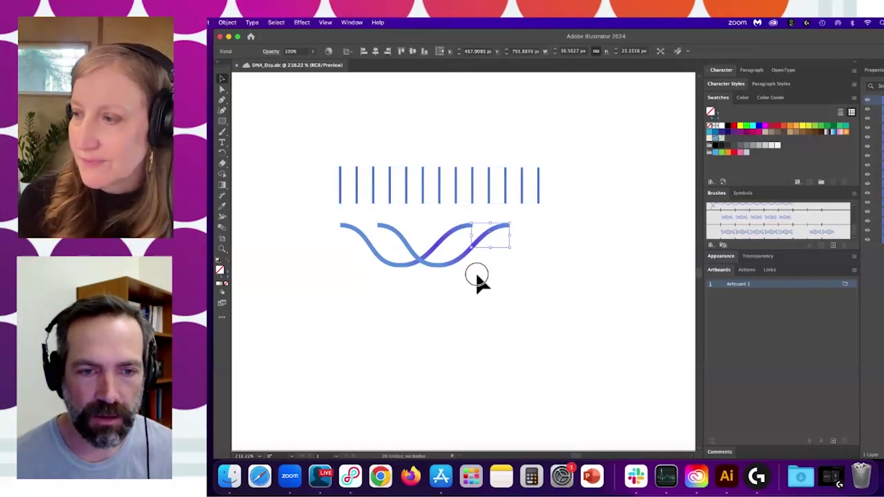
{"action": "key", "text": "a"}
{"action": "left_click", "coordinate": [436, 266]}
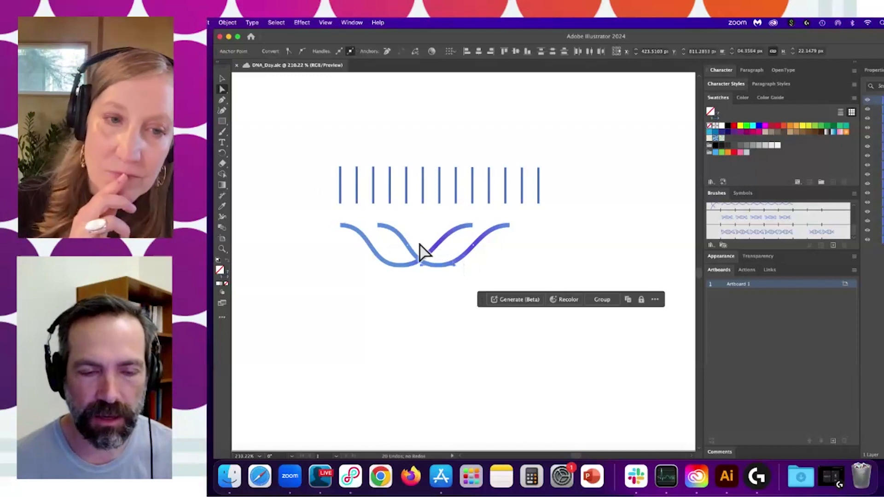
{"action": "left_click_drag", "start_coordinate": [423, 243], "coordinate": [483, 241]}
{"action": "left_click_drag", "start_coordinate": [364, 249], "coordinate": [395, 301]}
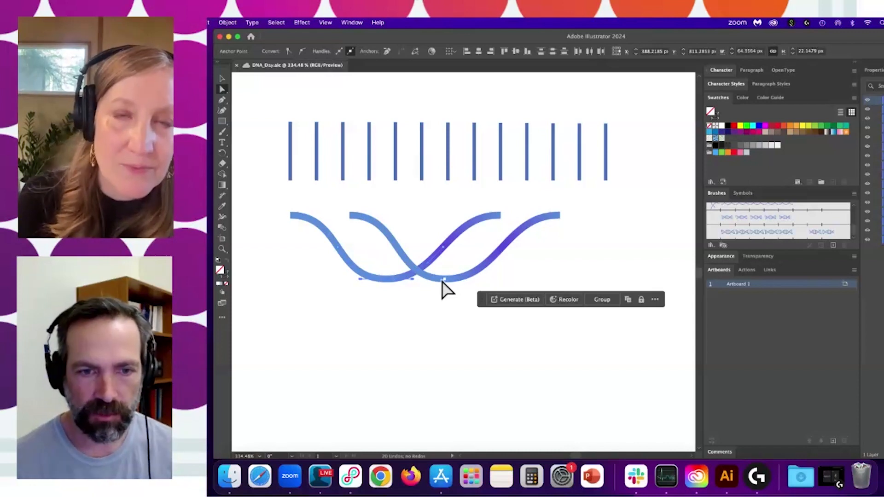
- Delete the second, offset wave strand together with its leftover fragment, keeping only the first wave
{"action": "left_click_drag", "start_coordinate": [457, 256], "coordinate": [366, 233]}
{"action": "left_click", "coordinate": [352, 223]}
{"action": "left_click", "coordinate": [395, 256], "text": "shift"}
{"action": "left_click_drag", "start_coordinate": [475, 211], "coordinate": [465, 229]}
{"action": "key", "text": "Delete"}
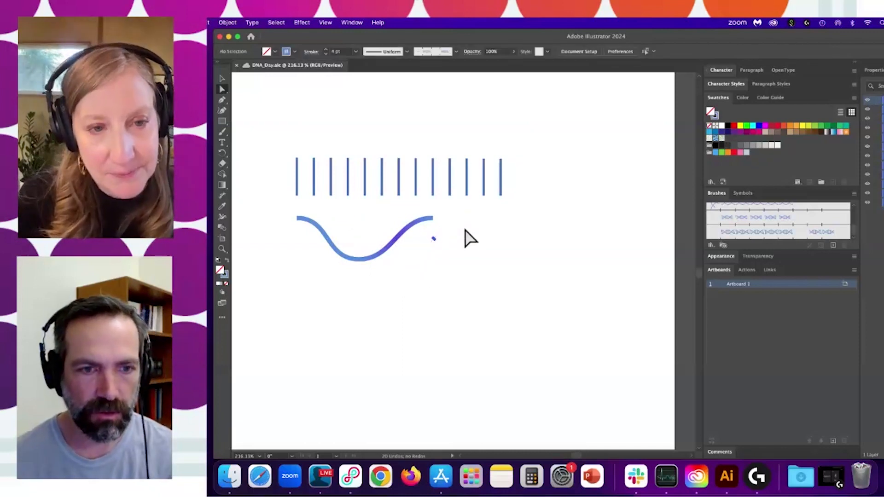
{"action": "left_click", "coordinate": [421, 260]}
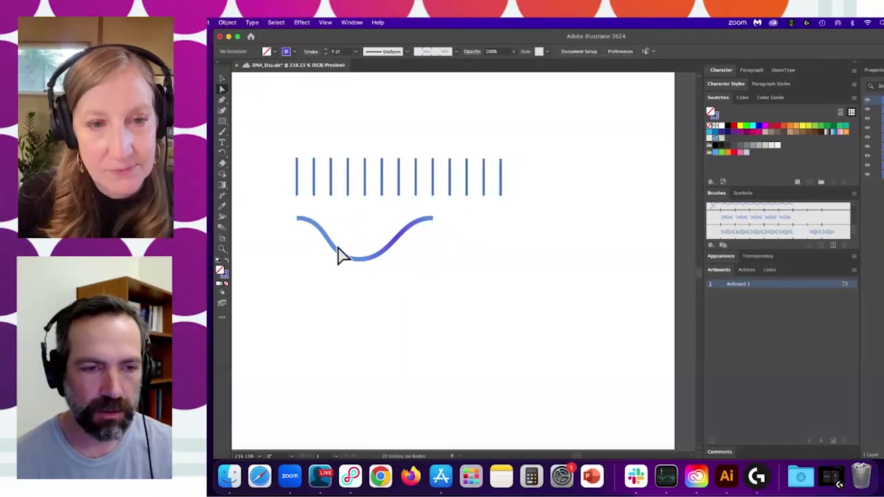
- Delete the purple-tinted second half of the remaining wave, keeping only the descending blue half
{"action": "left_click_drag", "start_coordinate": [368, 231], "coordinate": [430, 234]}
{"action": "left_click_drag", "start_coordinate": [235, 195], "coordinate": [615, 339]}
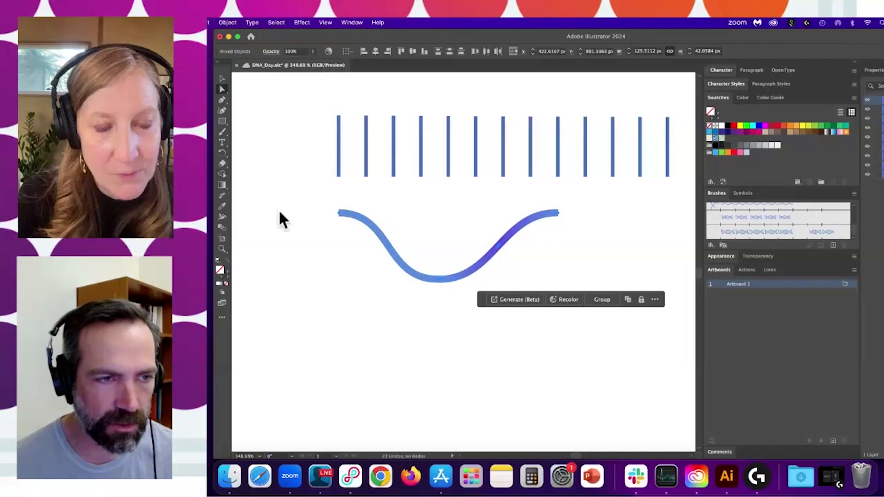
{"action": "left_click", "coordinate": [502, 254]}
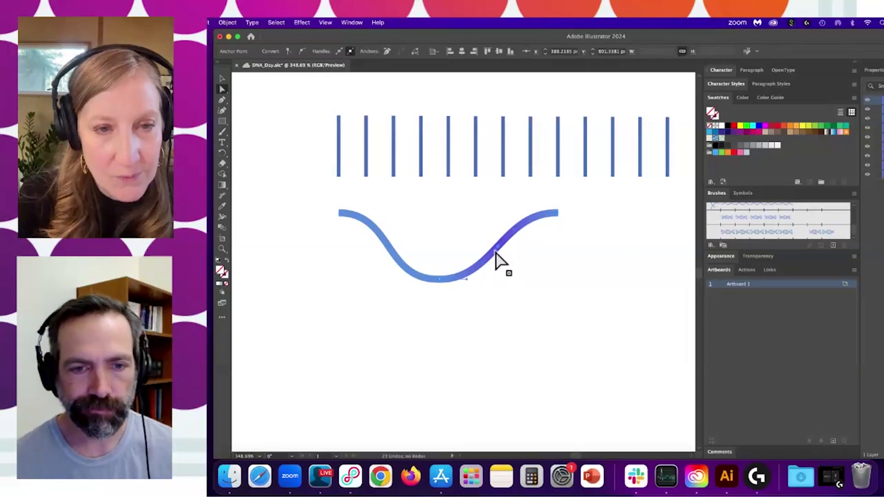
{"action": "left_click", "coordinate": [519, 291]}
{"action": "left_click_drag", "start_coordinate": [482, 232], "coordinate": [519, 261]}
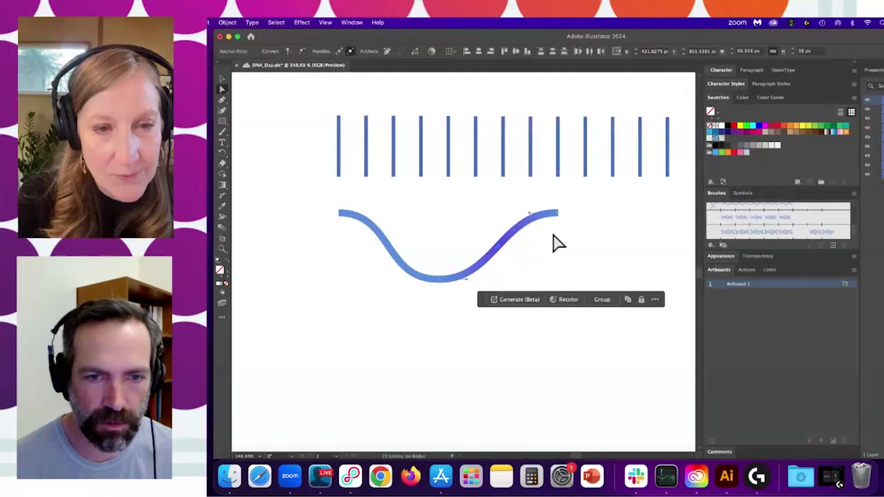
{"action": "left_click", "coordinate": [489, 266]}
{"action": "key", "text": "Delete"}
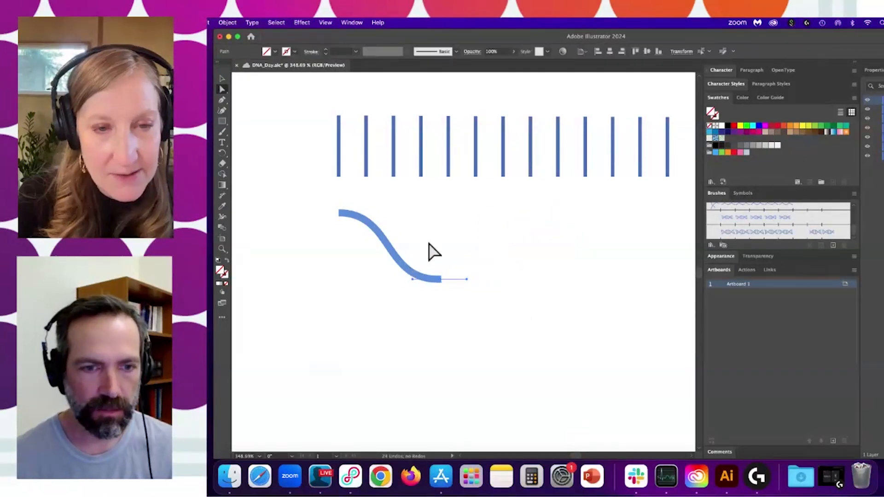
{"action": "key", "text": "Delete"}
- Try to cut the remaining half-wave partway along its slope with the Scissors tool
{"action": "key", "text": "c"}
{"action": "left_click", "coordinate": [390, 246]}
{"action": "key", "text": "a"}
{"action": "left_click_drag", "start_coordinate": [389, 246], "coordinate": [412, 239]}
{"action": "key", "text": "cmd+z"}
- Reflect a copy of the half-wave about its lower end point to form a symmetrical U-shaped wave
{"action": "left_click_drag", "start_coordinate": [325, 205], "coordinate": [463, 299]}
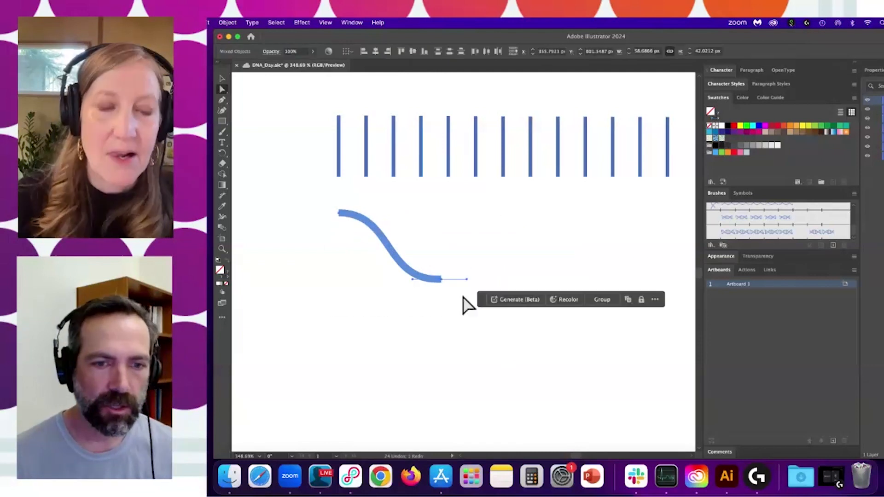
{"action": "key", "text": "o"}
{"action": "left_click", "coordinate": [440, 280]}
{"action": "left_click_drag", "start_coordinate": [497, 254], "coordinate": [499, 254]}
{"action": "key", "text": "a"}
{"action": "left_click", "coordinate": [540, 269]}
{"action": "left_click_drag", "start_coordinate": [322, 193], "coordinate": [616, 360]}
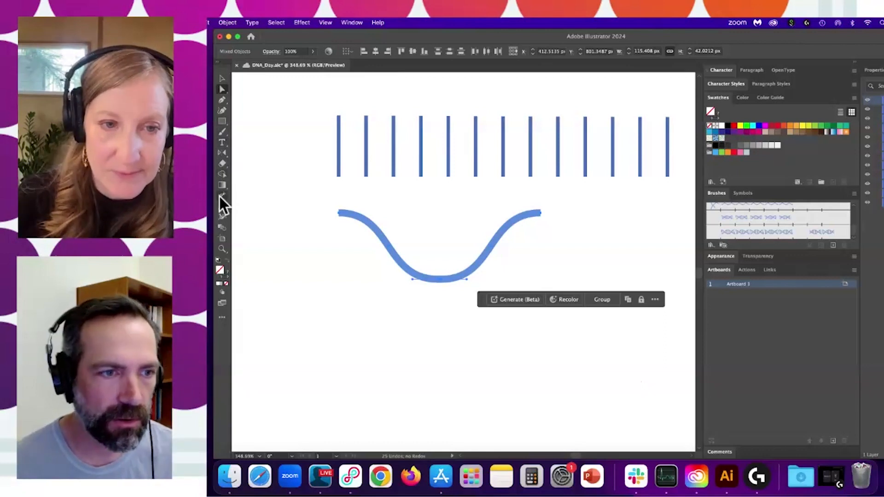
- Shear the symmetrical wave slightly to the right about its bottom midpoint, keeping the bottom in place
{"action": "left_click", "coordinate": [220, 317]}
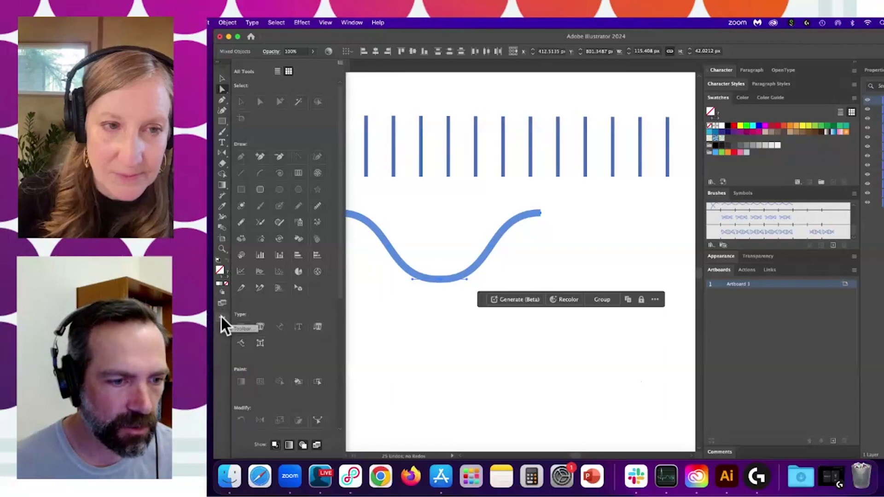
{"action": "left_click", "coordinate": [221, 316]}
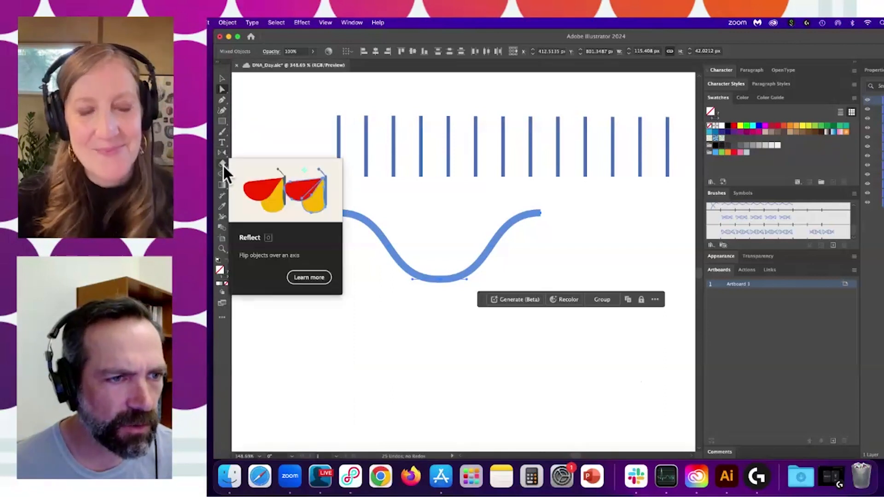
{"action": "left_click", "coordinate": [224, 154]}
{"action": "left_click_drag", "start_coordinate": [224, 154], "coordinate": [252, 187]}
{"action": "left_click", "coordinate": [438, 279]}
{"action": "left_click_drag", "start_coordinate": [532, 199], "coordinate": [572, 215]}
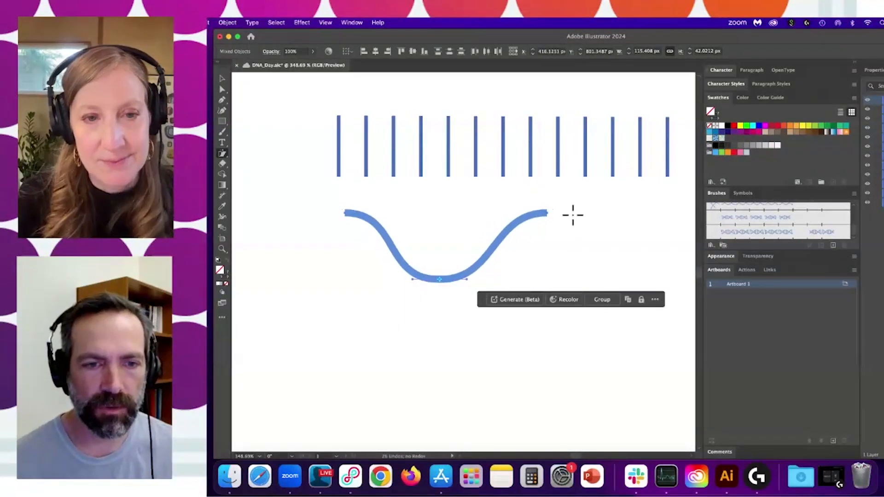
{"action": "key", "text": "a"}
{"action": "left_click", "coordinate": [519, 261]}
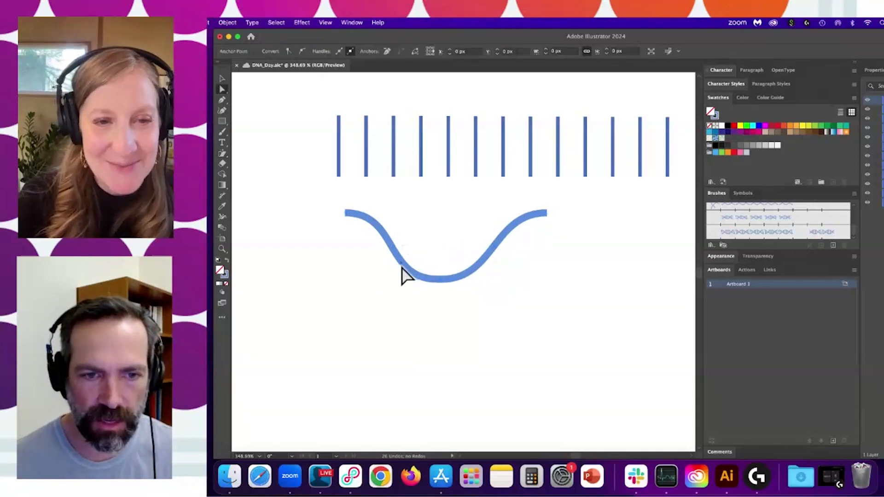
{"action": "left_click", "coordinate": [325, 198]}
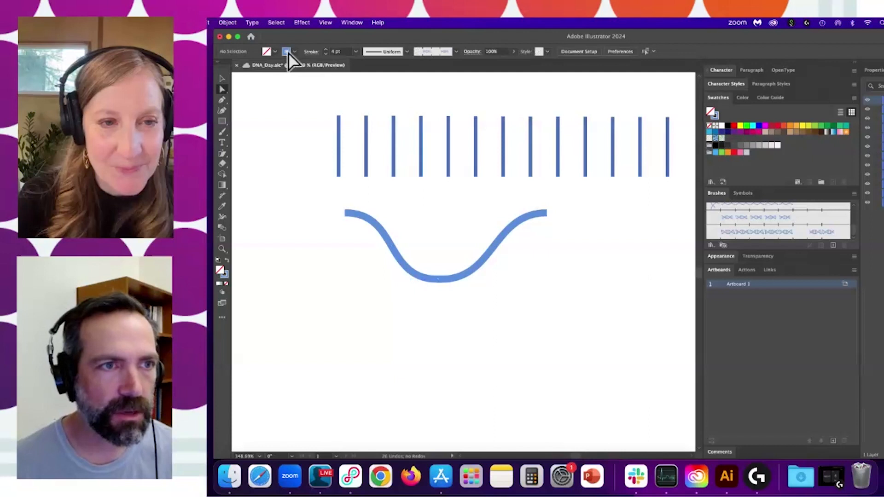
- Set the highlight colour of Layer 1 to Brown
{"action": "double_click", "coordinate": [790, 285]}
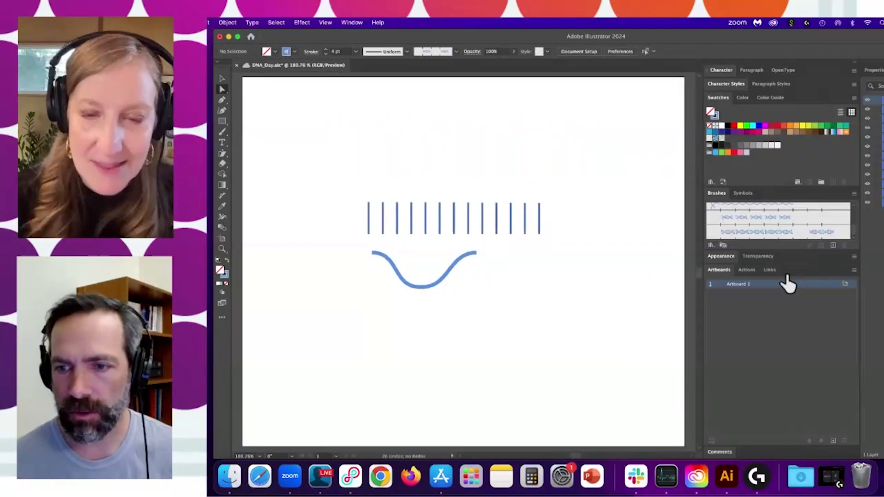
{"action": "double_click", "coordinate": [882, 100]}
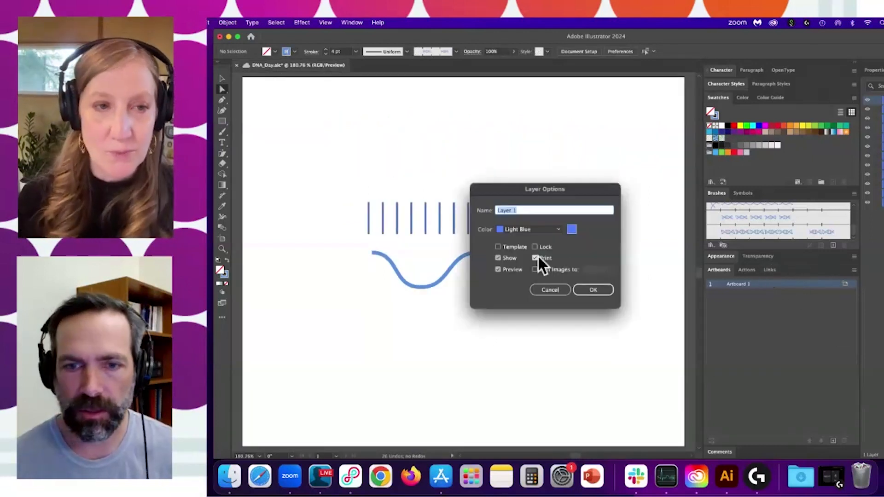
{"action": "left_click", "coordinate": [516, 229]}
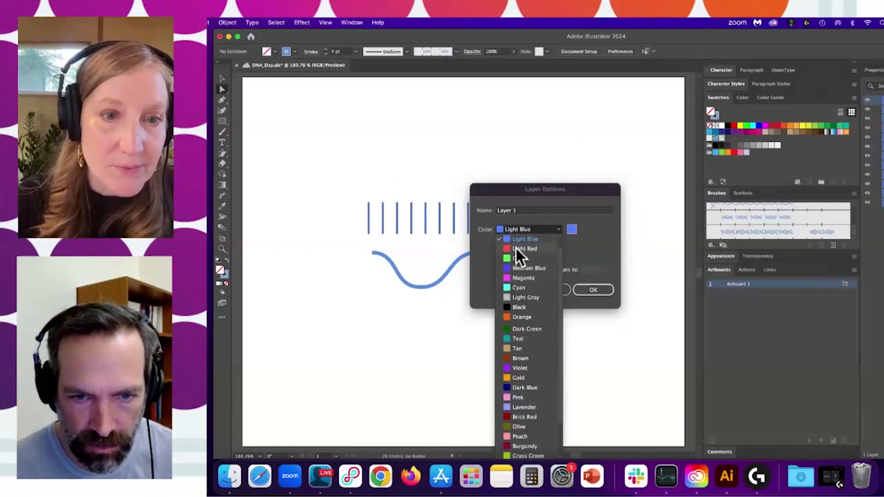
{"action": "left_click", "coordinate": [514, 358]}
{"action": "left_click", "coordinate": [603, 290]}
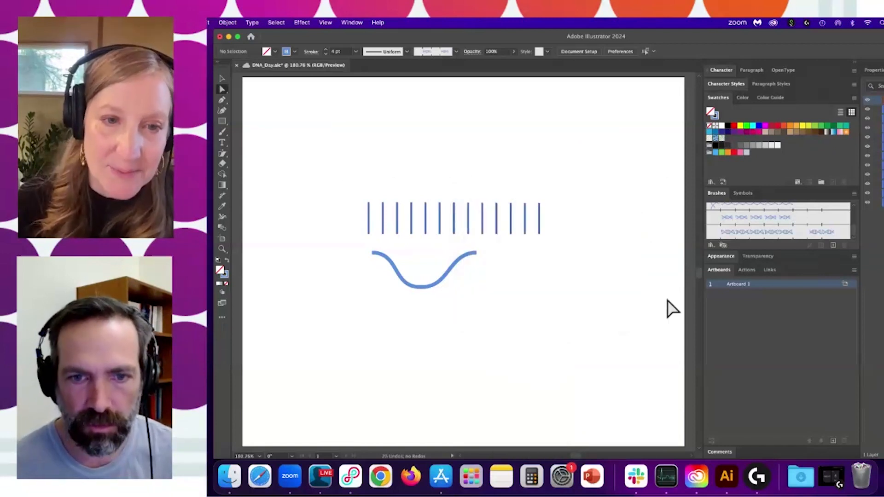
- Set the highlight colour of Layer 1 to Orange and select the wave to check its highlighted paths
{"action": "double_click", "coordinate": [882, 100]}
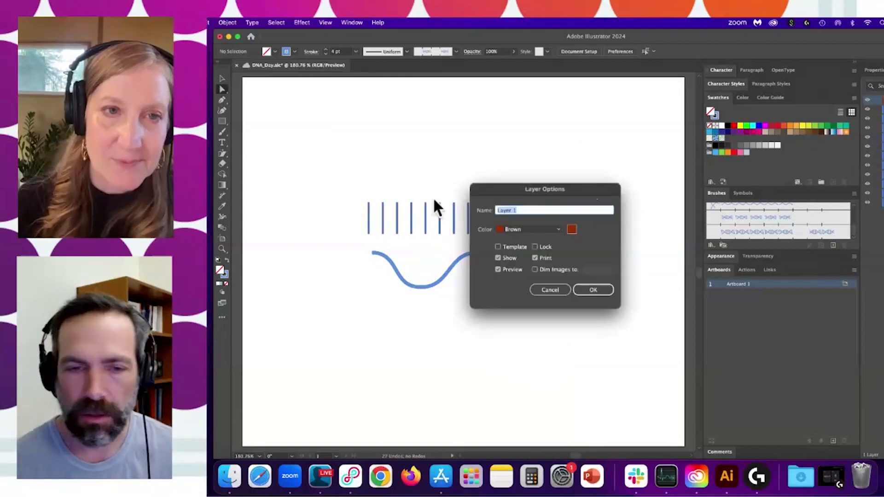
{"action": "left_click", "coordinate": [499, 228]}
{"action": "left_click", "coordinate": [520, 276]}
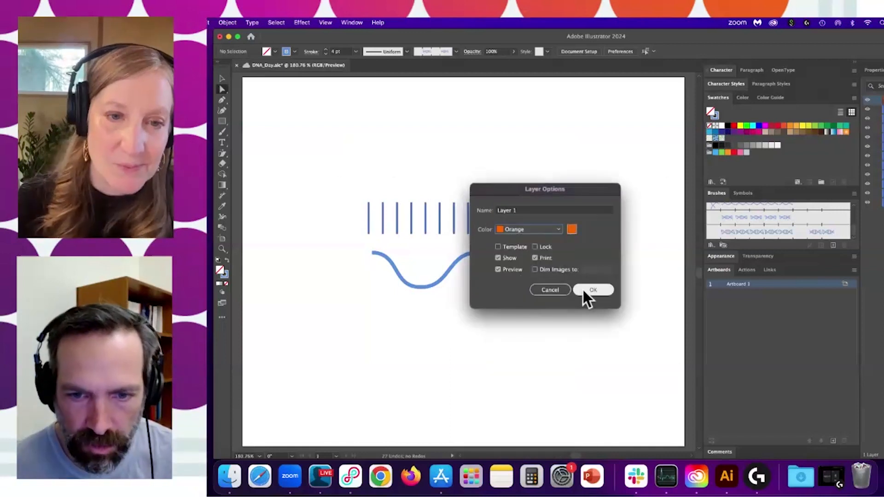
{"action": "left_click", "coordinate": [585, 290]}
{"action": "left_click_drag", "start_coordinate": [500, 309], "coordinate": [500, 308]}
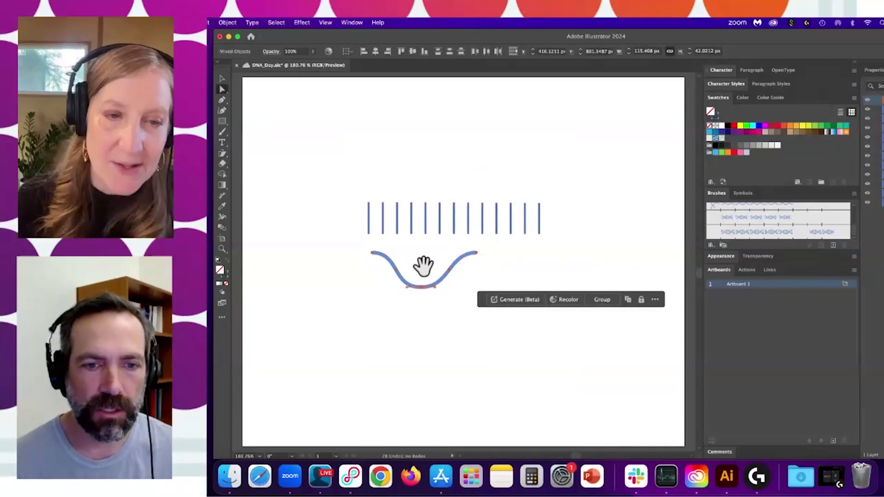
{"action": "left_click", "coordinate": [422, 269], "text": "super"}
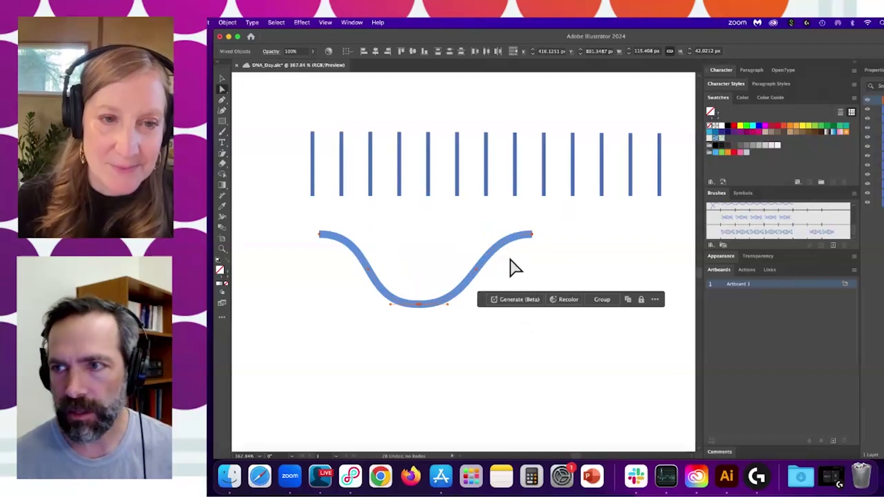
{"action": "left_click", "coordinate": [514, 275]}
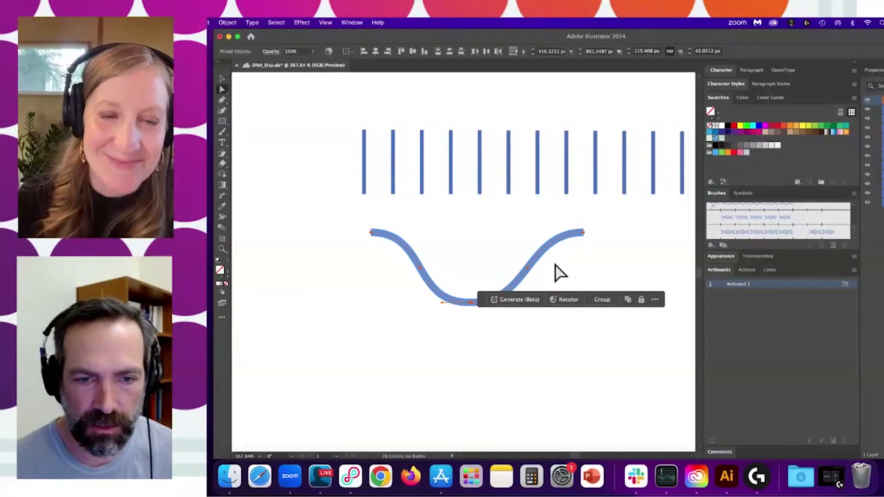
- Try to nudge the ascending half of the wave to the right
{"action": "left_click_drag", "start_coordinate": [574, 266], "coordinate": [593, 266]}
{"action": "left_click_drag", "start_coordinate": [498, 222], "coordinate": [643, 310]}
{"action": "key", "text": "Right"}
{"action": "key", "text": "super+z"}
- Delete the first stacked path pieces at the bottom junction between the two wave halves
{"action": "left_click_drag", "start_coordinate": [460, 311], "coordinate": [774, 342]}
{"action": "left_click_drag", "start_coordinate": [543, 337], "coordinate": [445, 340]}
{"action": "left_click", "coordinate": [487, 387]}
{"action": "left_click", "coordinate": [511, 339]}
{"action": "key", "text": "Delete"}
{"action": "left_click", "coordinate": [512, 337]}
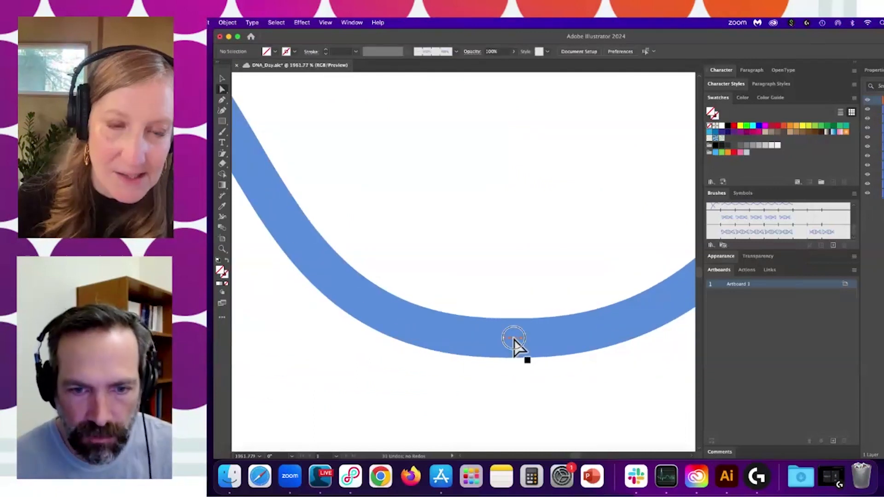
{"action": "key", "text": "Delete"}
- Delete the remaining unstroked and overlapping paths at the wave's bottom so only two separate halves are left
{"action": "left_click_drag", "start_coordinate": [563, 288], "coordinate": [473, 403]}
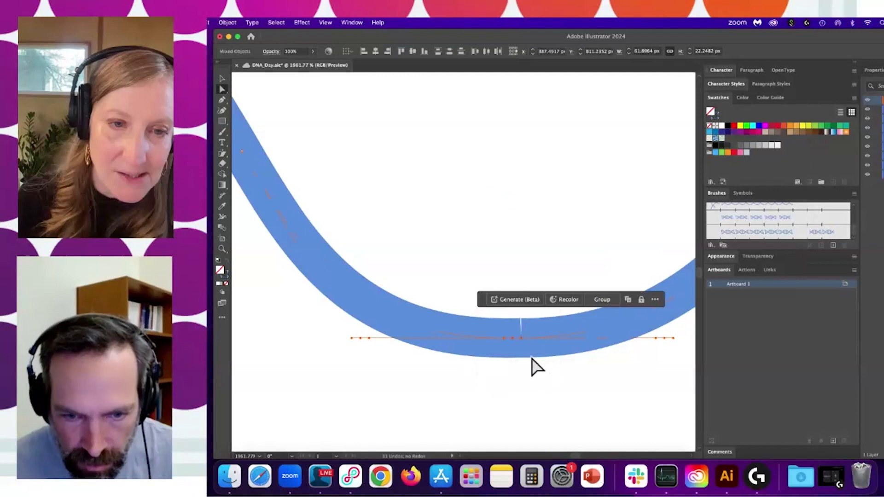
{"action": "left_click", "coordinate": [518, 383]}
{"action": "left_click", "coordinate": [511, 339]}
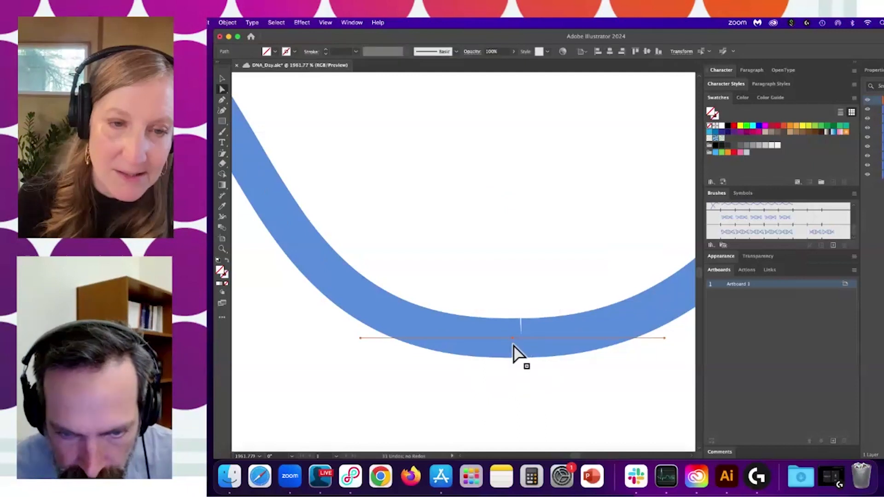
{"action": "key", "text": "Delete"}
{"action": "left_click_drag", "start_coordinate": [529, 297], "coordinate": [495, 410]}
{"action": "left_click", "coordinate": [498, 405]}
{"action": "left_click", "coordinate": [509, 339]}
{"action": "key", "text": "Delete"}
{"action": "key", "text": "Delete"}
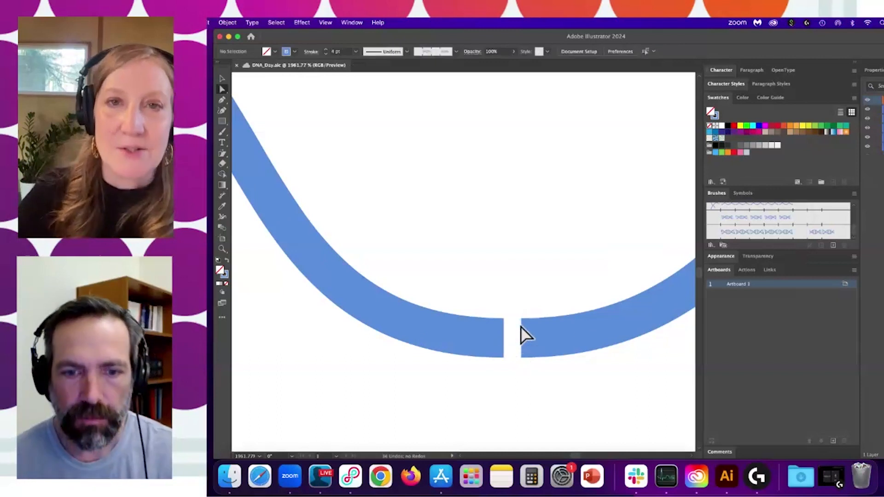
- Close the gap between the two wave halves at the bottom to form one continuous strand
{"action": "left_click_drag", "start_coordinate": [577, 314], "coordinate": [584, 307]}
{"action": "left_click_drag", "start_coordinate": [575, 259], "coordinate": [458, 281]}
{"action": "left_click_drag", "start_coordinate": [437, 248], "coordinate": [599, 416]}
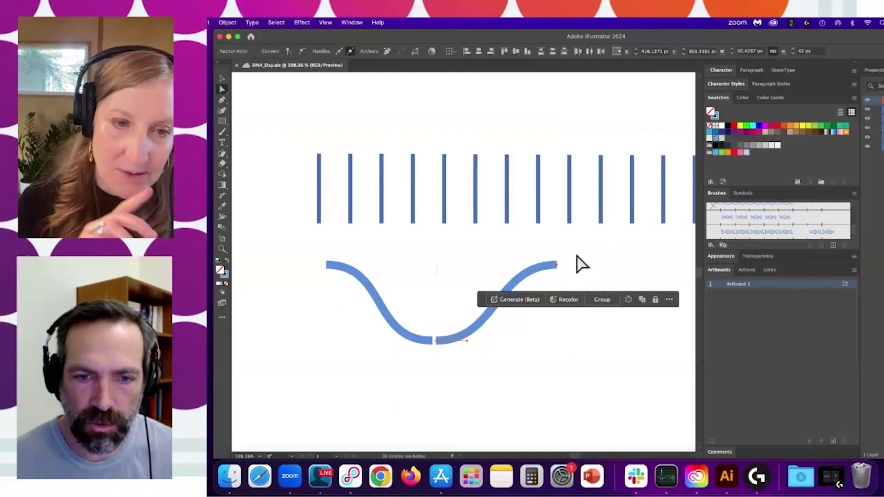
{"action": "left_click_drag", "start_coordinate": [574, 253], "coordinate": [363, 319]}
{"action": "scroll", "coordinate": [430, 350], "scroll_direction": "up", "scroll_amount": 10}
- Check the coordinates of the end anchor points of the wave strand
{"action": "left_click_drag", "start_coordinate": [284, 221], "coordinate": [307, 246]}
{"action": "left_click_drag", "start_coordinate": [632, 195], "coordinate": [608, 291]}
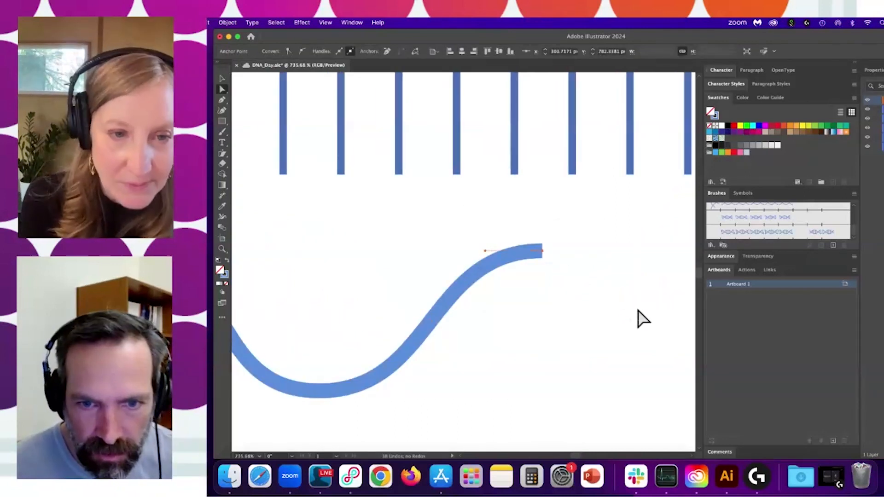
{"action": "left_click_drag", "start_coordinate": [508, 321], "coordinate": [632, 298]}
{"action": "left_click_drag", "start_coordinate": [476, 313], "coordinate": [467, 313], "text": "super"}
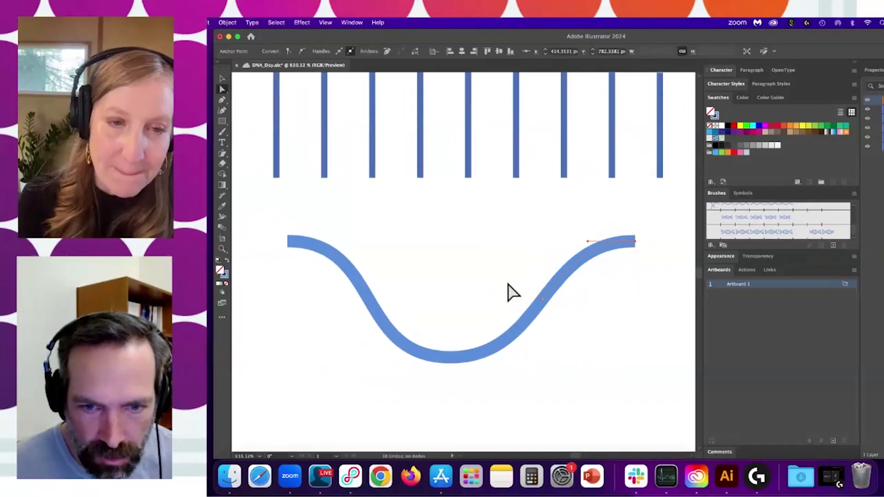
- Examine the whole wave strand and the anchor points along it
{"action": "left_click_drag", "start_coordinate": [512, 282], "coordinate": [621, 339]}
{"action": "left_click", "coordinate": [617, 349]}
{"action": "left_click_drag", "start_coordinate": [468, 309], "coordinate": [409, 304]}
{"action": "left_click_drag", "start_coordinate": [270, 254], "coordinate": [582, 371]}
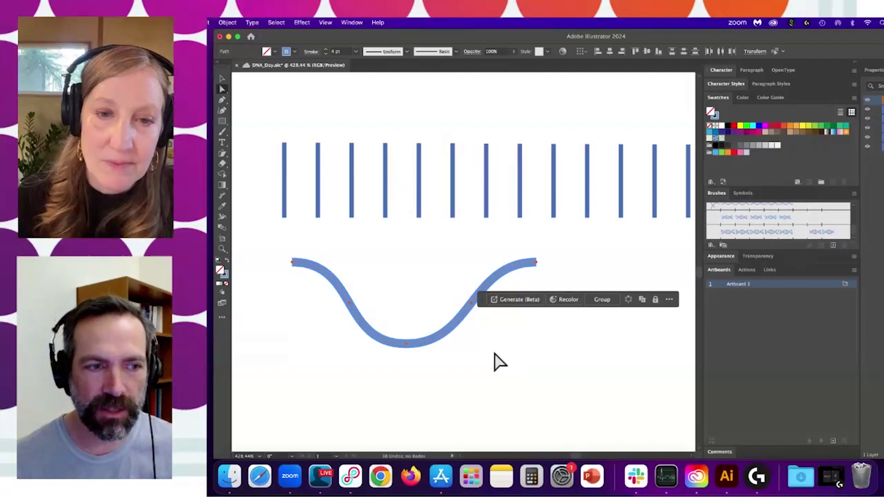
{"action": "left_click", "coordinate": [487, 353]}
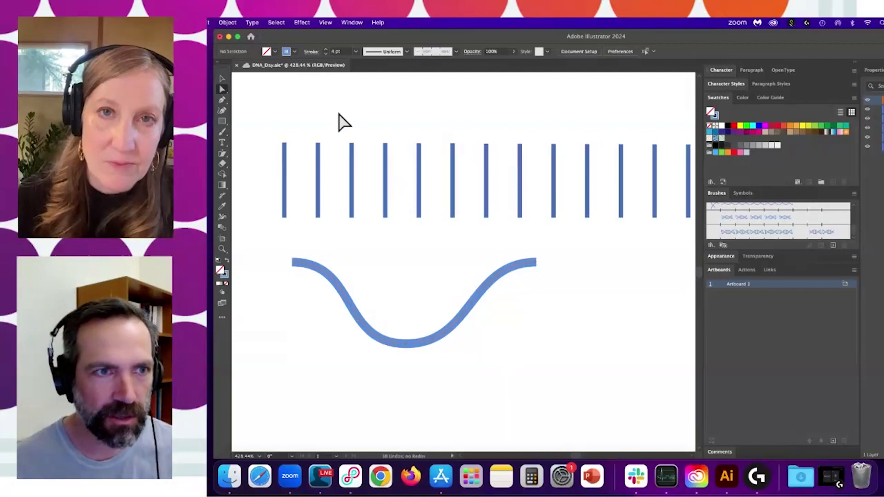
{"action": "left_click_drag", "start_coordinate": [267, 238], "coordinate": [572, 422]}
{"action": "key", "text": "space"}
{"action": "left_click_drag", "start_coordinate": [511, 360], "coordinate": [518, 402]}
{"action": "key", "text": "super+space"}
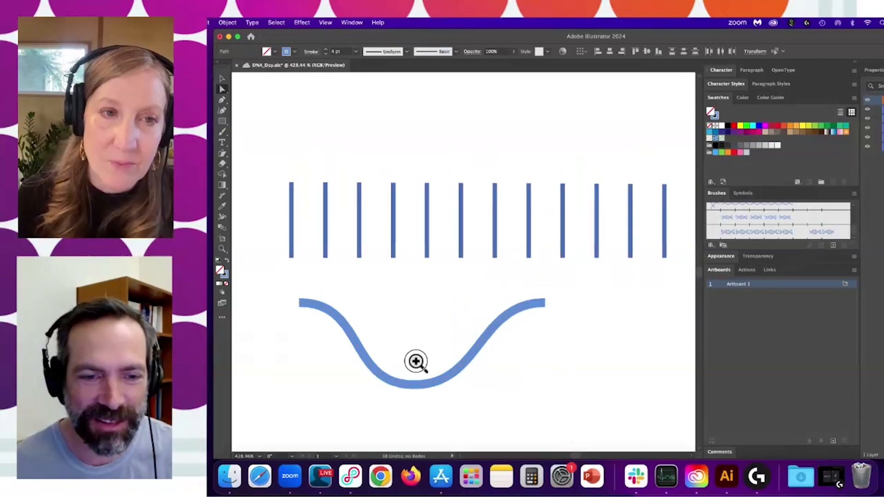
{"action": "left_click_drag", "start_coordinate": [411, 362], "coordinate": [443, 362]}
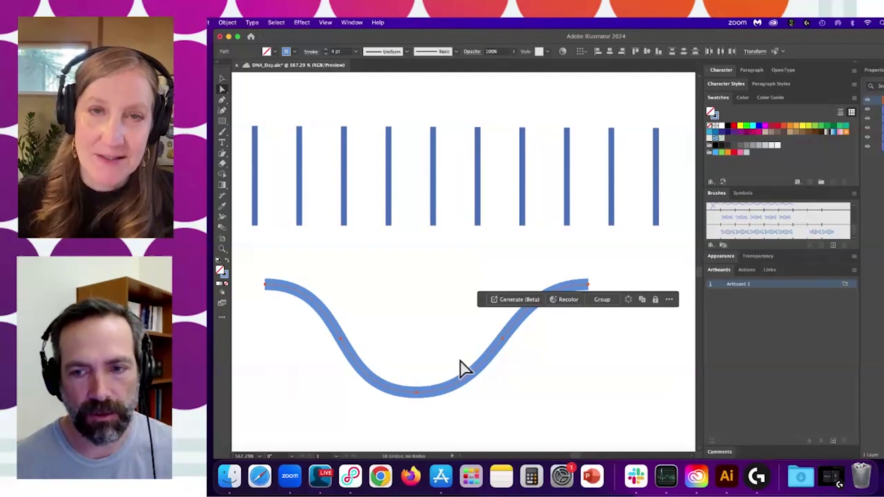
{"action": "left_click", "coordinate": [765, 256]}
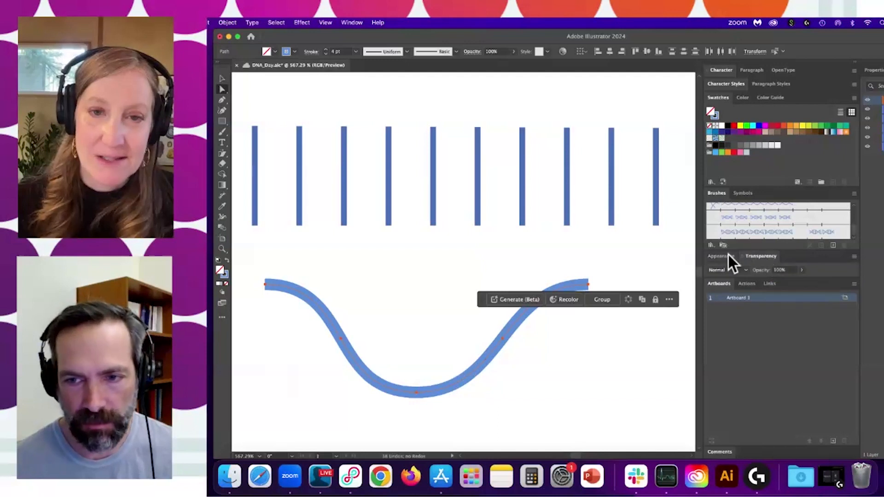
{"action": "left_click", "coordinate": [551, 261]}
{"action": "left_click_drag", "start_coordinate": [554, 273], "coordinate": [509, 270]}
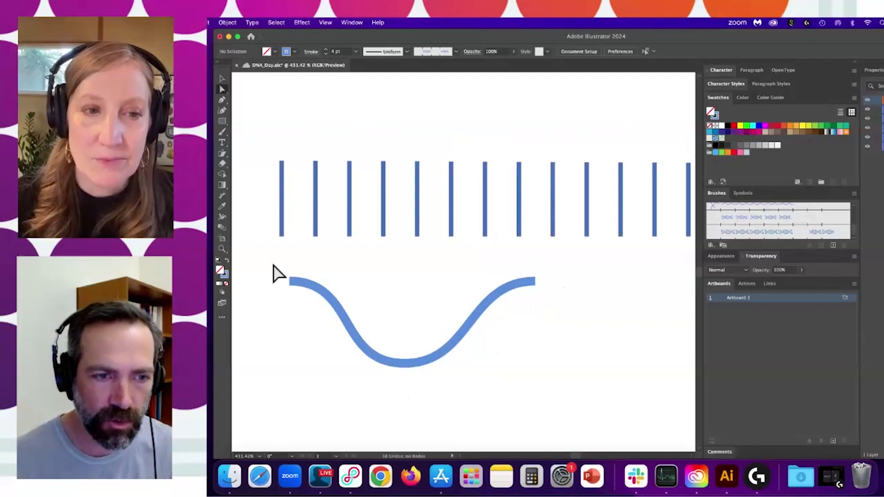
- Examine how the segments, anchors and handles in the wave's right half line up
{"action": "left_click_drag", "start_coordinate": [445, 295], "coordinate": [464, 361]}
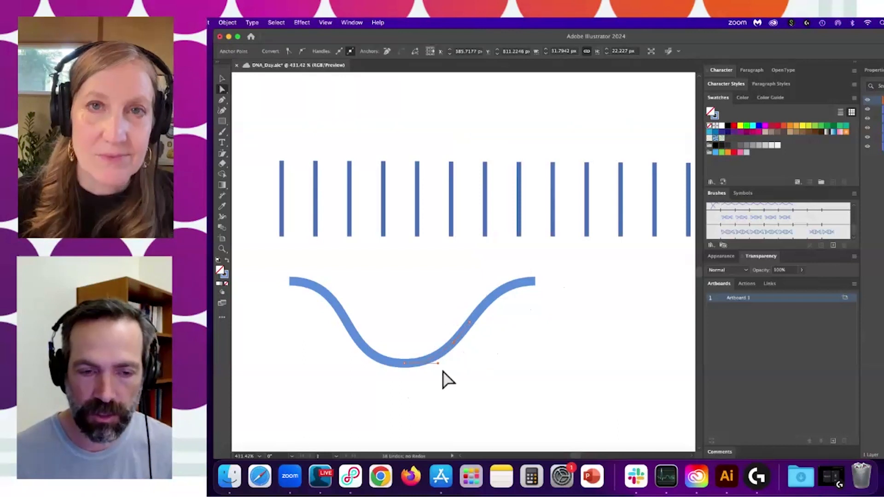
{"action": "key", "text": "super+space"}
{"action": "left_click", "coordinate": [417, 357]}
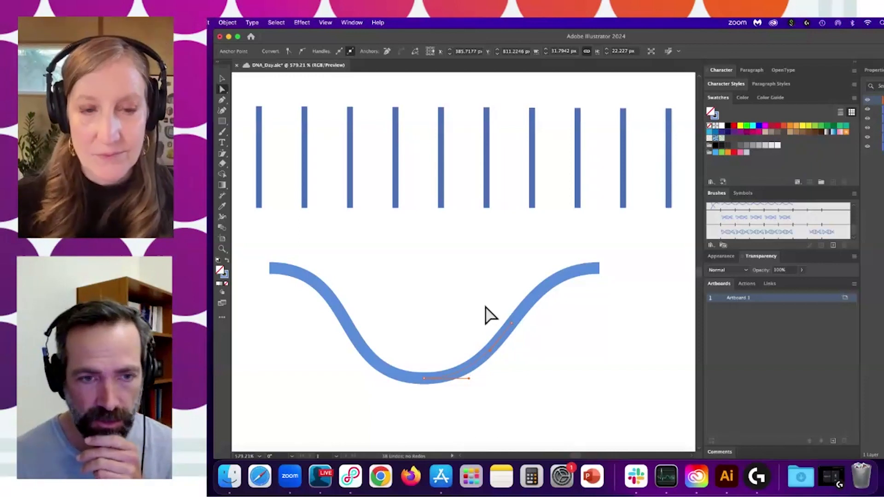
{"action": "left_click_drag", "start_coordinate": [499, 310], "coordinate": [526, 288]}
{"action": "left_click", "coordinate": [526, 288]}
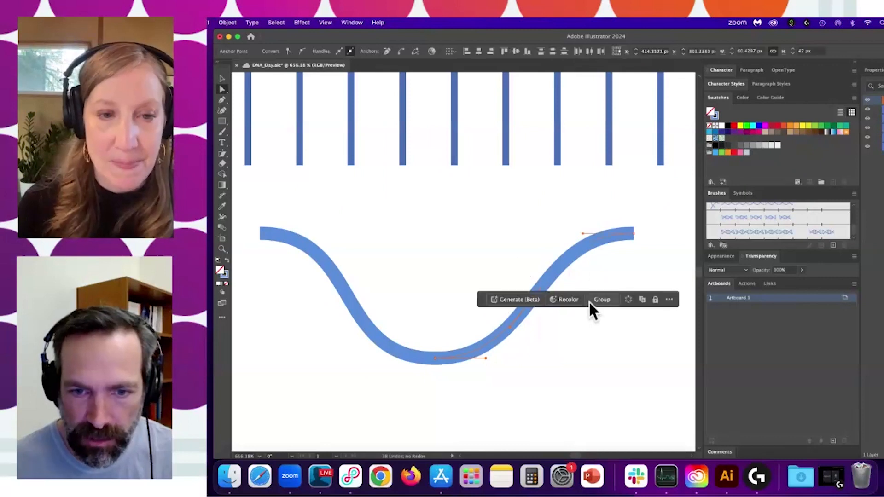
{"action": "left_click", "coordinate": [589, 301]}
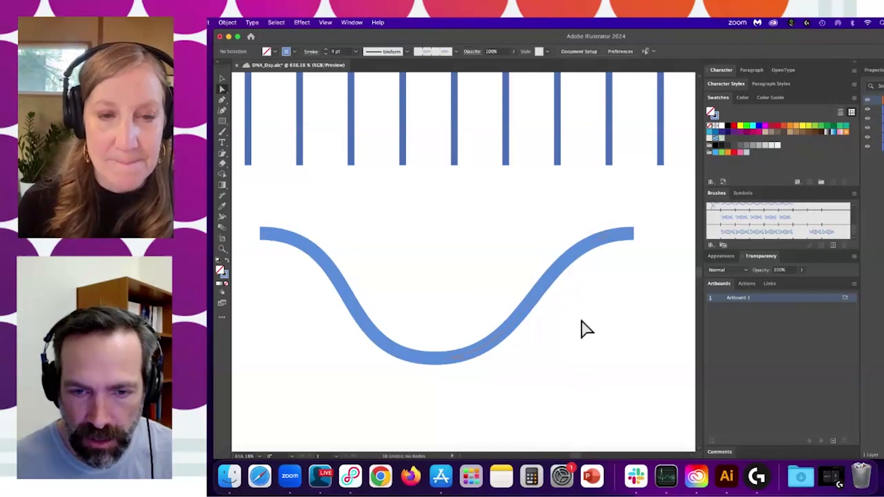
{"action": "left_click", "coordinate": [517, 323]}
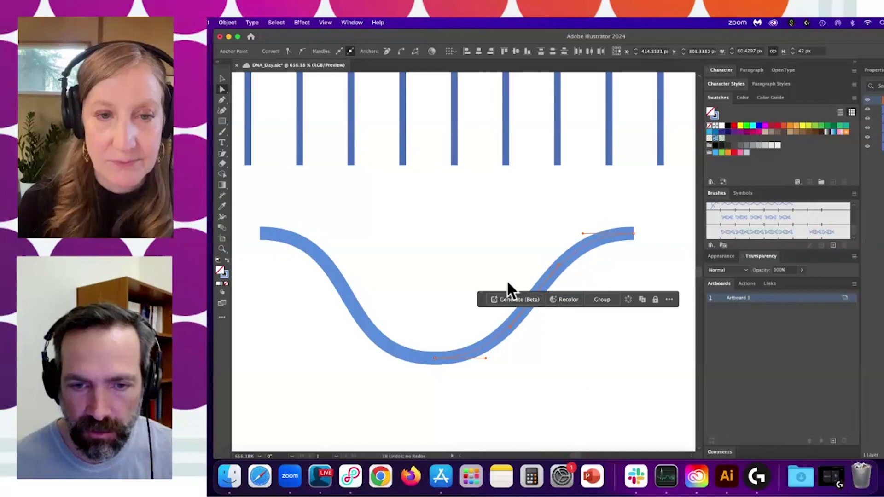
{"action": "left_click_drag", "start_coordinate": [479, 301], "coordinate": [450, 429]}
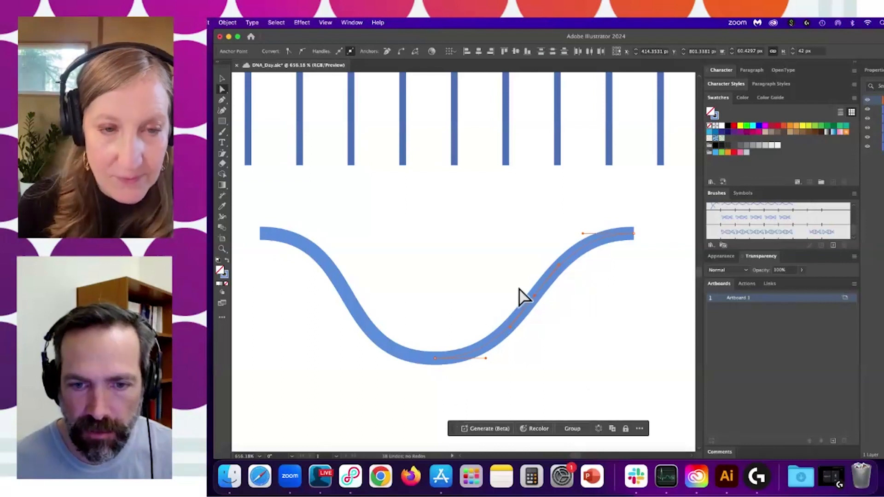
{"action": "left_click", "coordinate": [566, 260]}
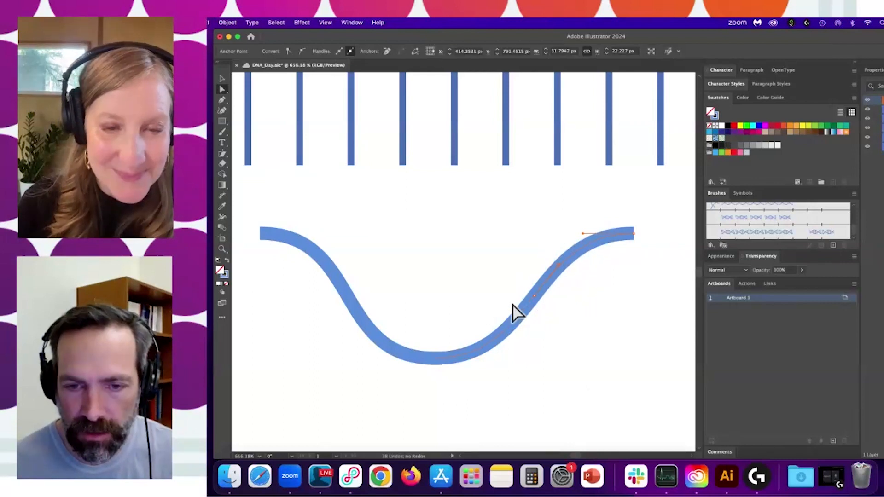
{"action": "left_click", "coordinate": [545, 309]}
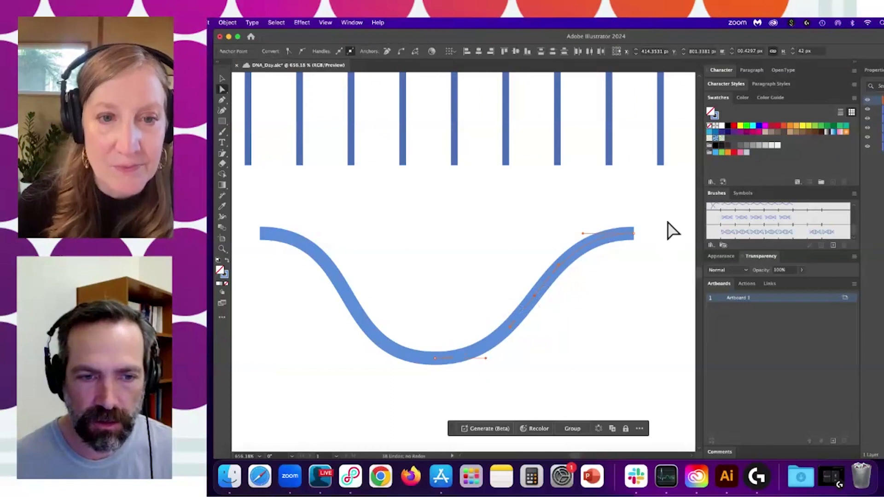
- Delete the entire wave strand and draw a straight horizontal line in its place with the Pen tool
{"action": "left_click_drag", "start_coordinate": [621, 224], "coordinate": [559, 207]}
{"action": "left_click_drag", "start_coordinate": [290, 199], "coordinate": [620, 326]}
{"action": "key", "text": "Delete"}
{"action": "key", "text": "p"}
{"action": "left_click", "coordinate": [301, 286]}
{"action": "left_click", "coordinate": [588, 286]}
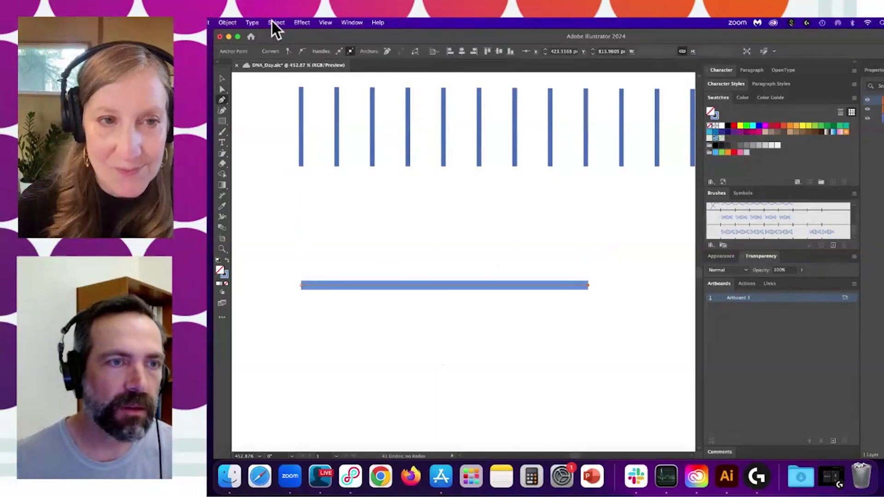
- Start a Zig Zag effect on the horizontal line with smooth points and an absolute size of 15 px
{"action": "left_click", "coordinate": [297, 22]}
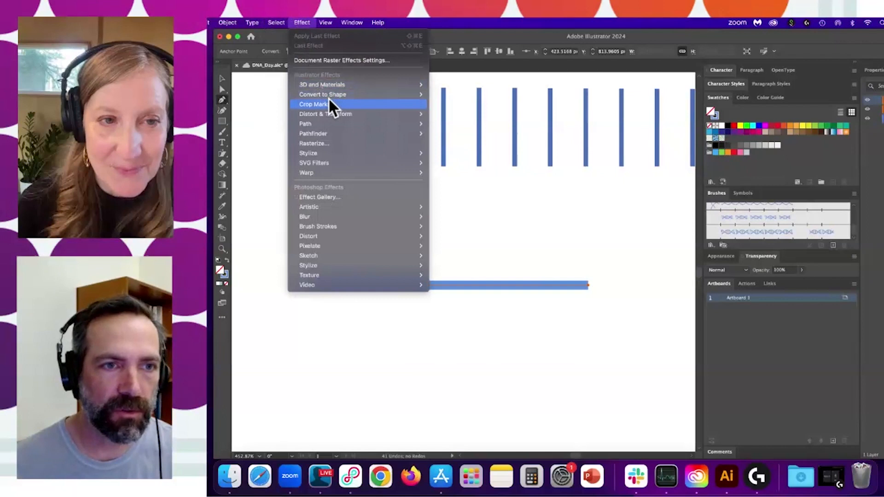
{"action": "mouse_move", "coordinate": [335, 115]}
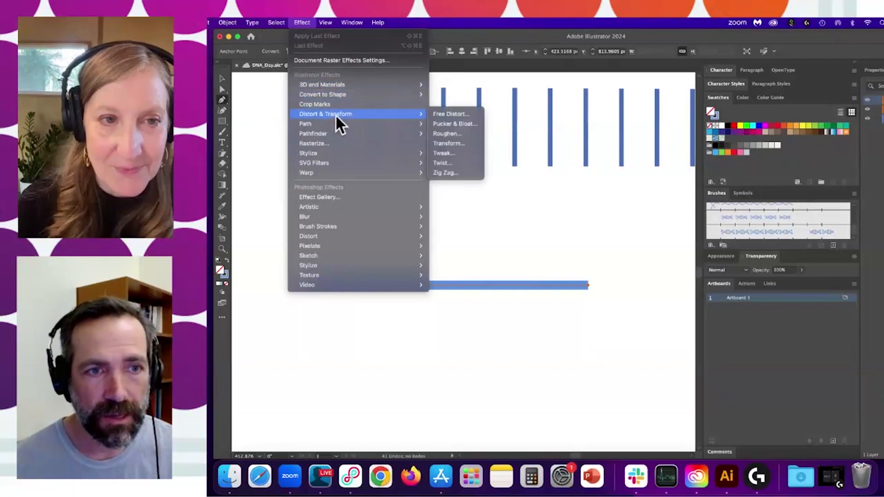
{"action": "left_click", "coordinate": [453, 174]}
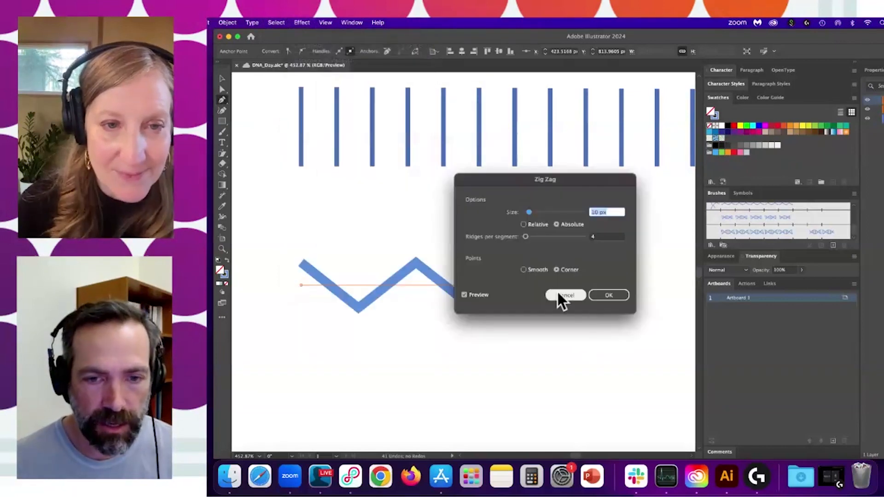
{"action": "left_click", "coordinate": [524, 270]}
{"action": "left_click", "coordinate": [600, 212]}
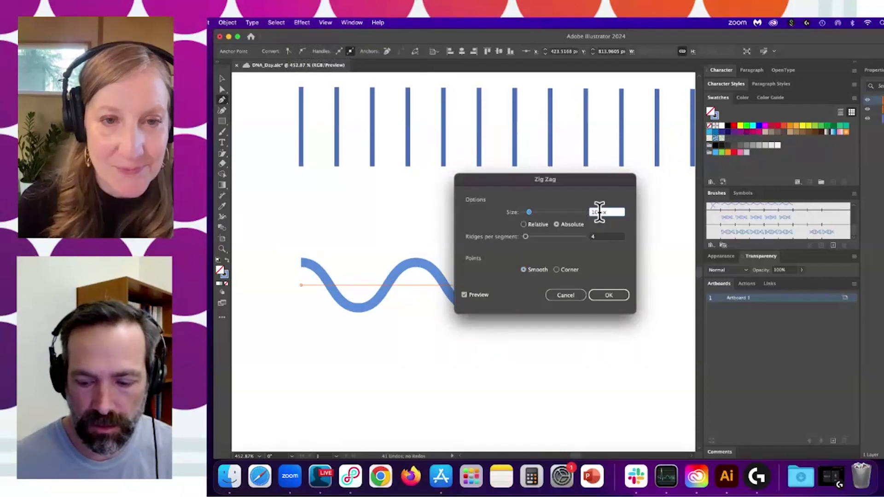
{"action": "key", "text": "Up"}
{"action": "key", "text": "Up"}
{"action": "key", "text": "Up"}
{"action": "key", "text": "Up"}
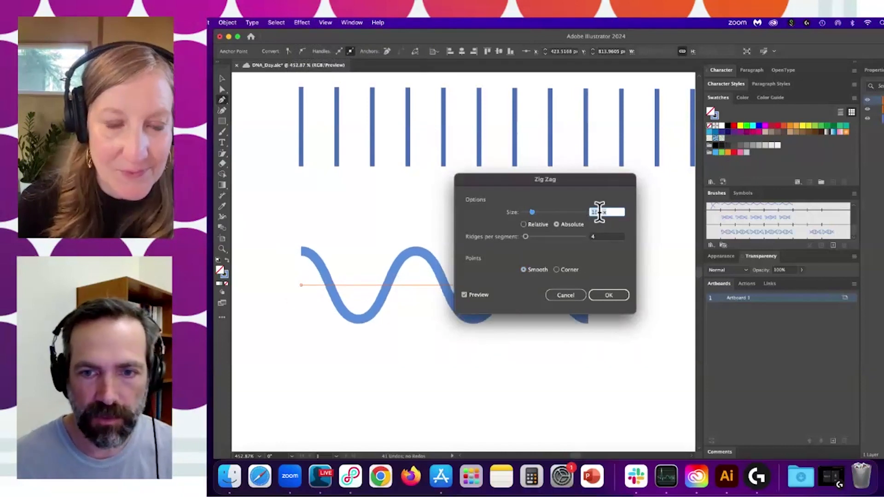
- Set the Zig Zag effect to 1 ridge per segment and apply it to the line
{"action": "left_click", "coordinate": [598, 237]}
{"action": "key", "text": "Down"}
{"action": "key", "text": "Down"}
{"action": "key", "text": "Down"}
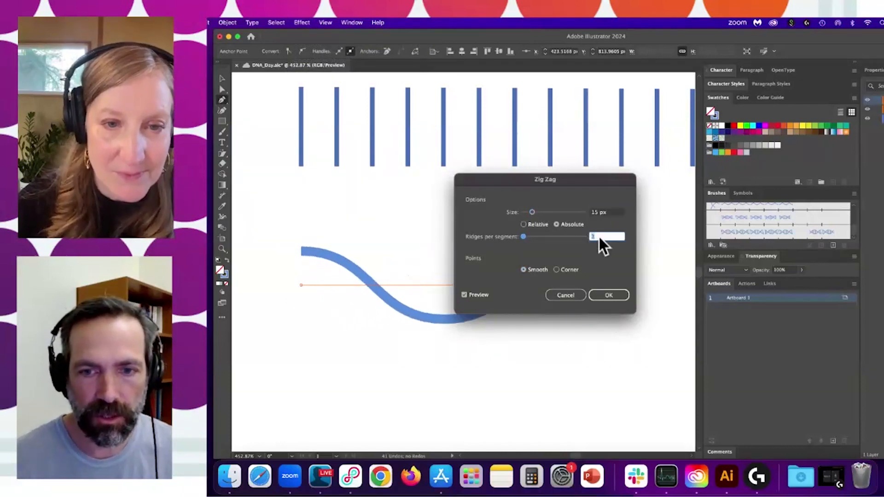
{"action": "left_click", "coordinate": [608, 295]}
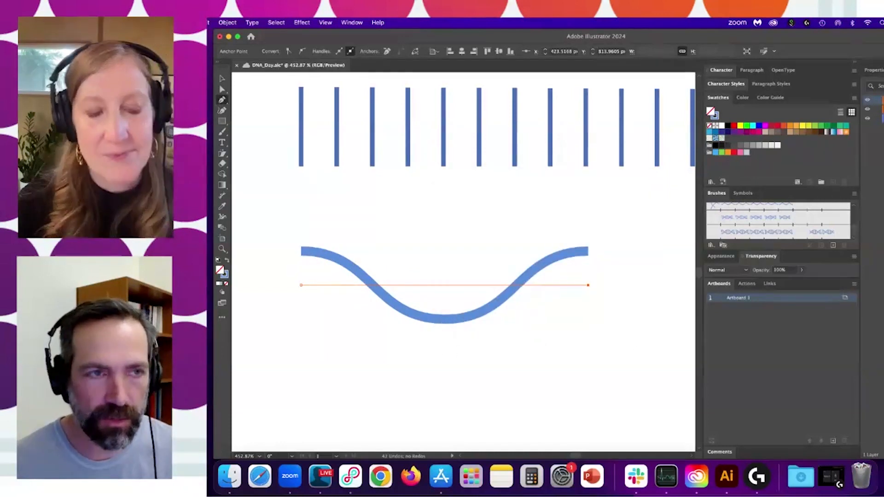
- Expand the line's Zig Zag appearance into an editable wave path
{"action": "left_click", "coordinate": [226, 23]}
{"action": "left_click", "coordinate": [449, 346]}
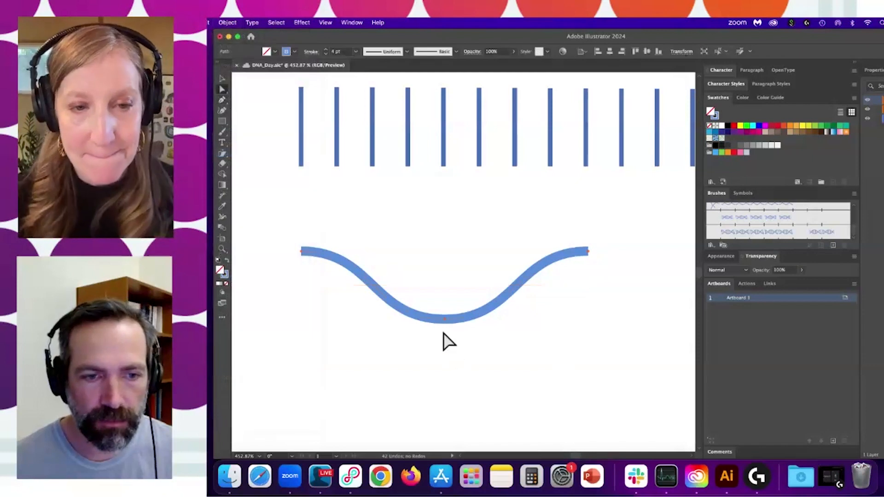
{"action": "left_click_drag", "start_coordinate": [539, 295], "coordinate": [296, 286]}
{"action": "key", "text": "super+z"}
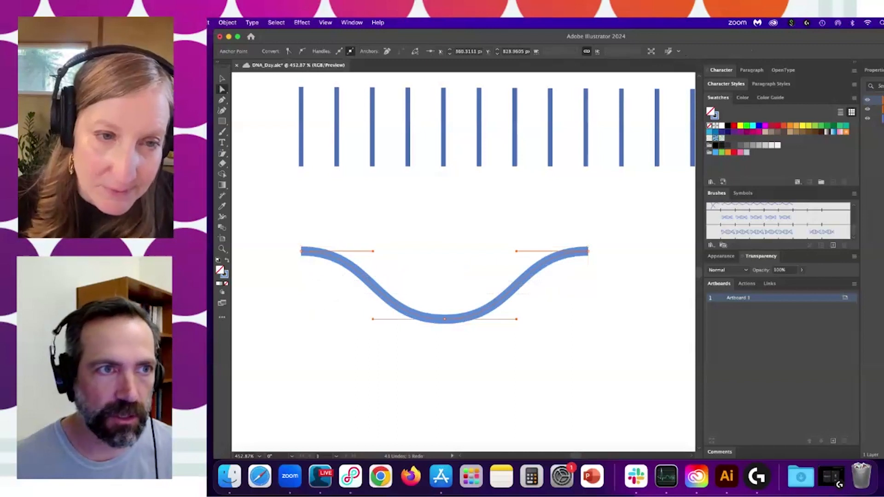
- Add anchor points halfway between the existing anchors of the wave path
{"action": "left_click", "coordinate": [220, 23]}
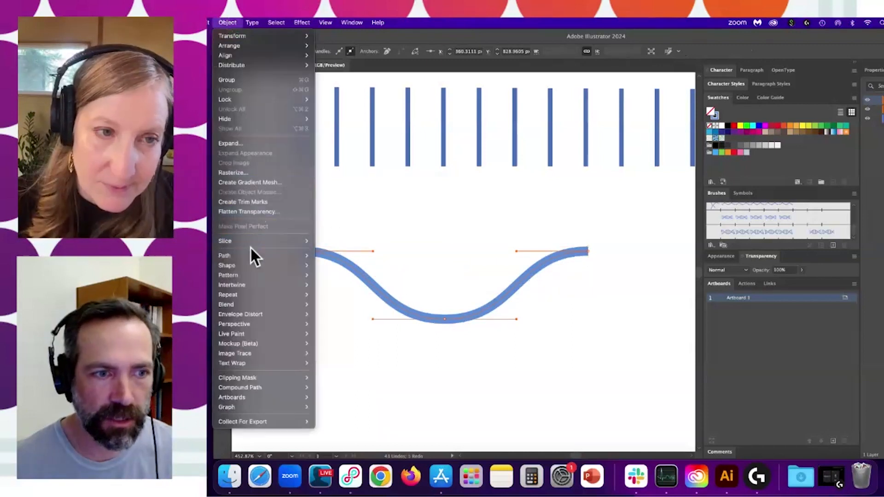
{"action": "mouse_move", "coordinate": [286, 254]}
{"action": "left_click", "coordinate": [349, 334]}
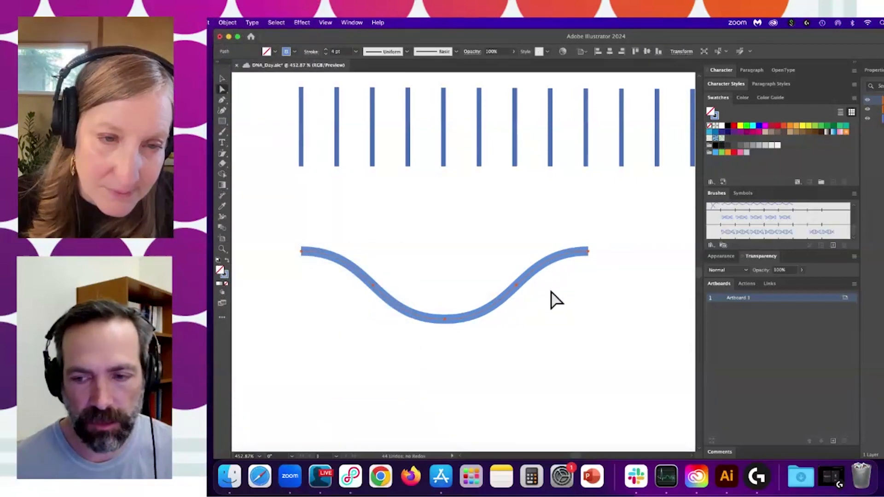
- Cut the wave path at its bottom anchor and the two mid-slope anchors to split it into four segments
{"action": "left_click_drag", "start_coordinate": [530, 297], "coordinate": [558, 297]}
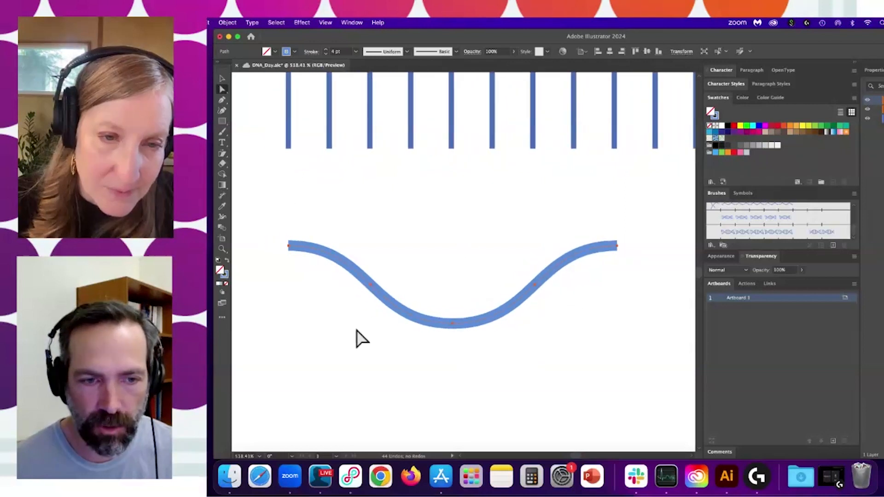
{"action": "left_click", "coordinate": [453, 323]}
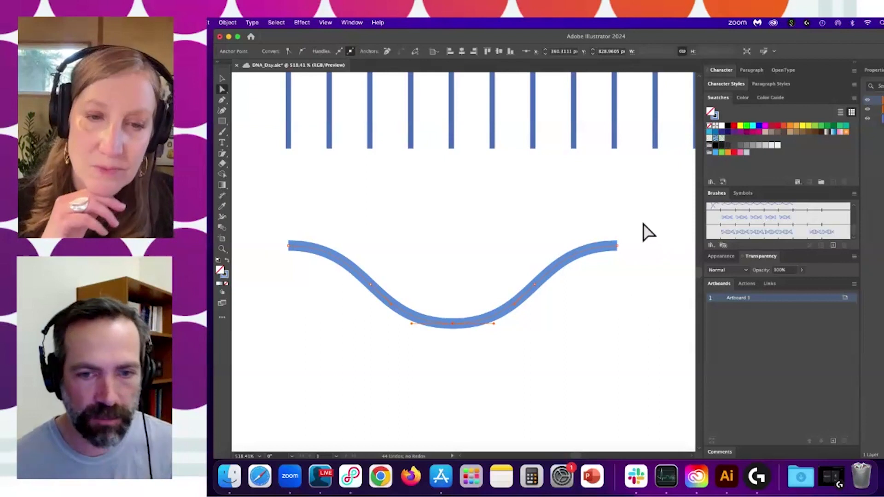
{"action": "left_click", "coordinate": [538, 288]}
{"action": "left_click", "coordinate": [371, 286]}
{"action": "left_click_drag", "start_coordinate": [366, 265], "coordinate": [550, 346]}
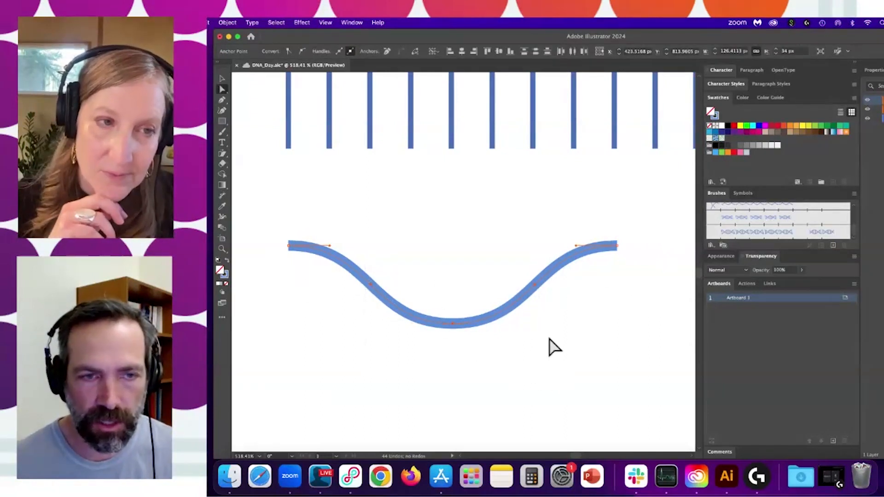
{"action": "left_click", "coordinate": [415, 51]}
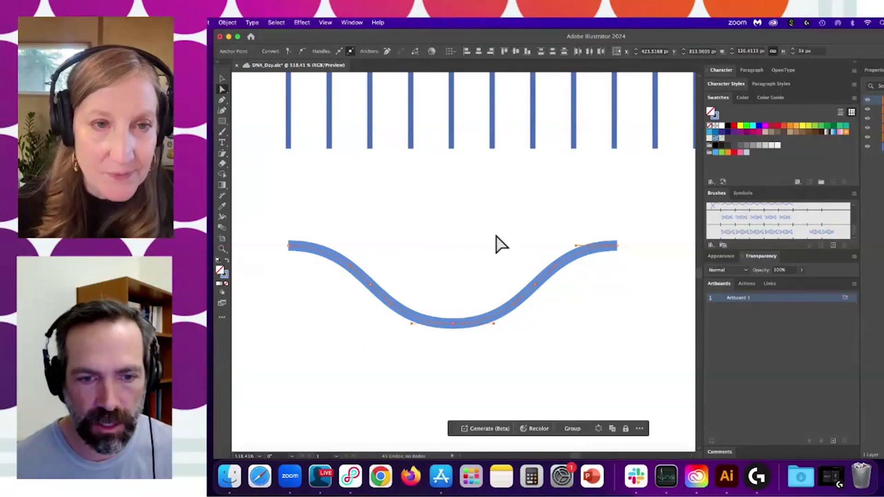
{"action": "left_click", "coordinate": [550, 329]}
- Copy the two segments of the wave's right half and paste them in front of the originals
{"action": "left_click_drag", "start_coordinate": [561, 282], "coordinate": [608, 281]}
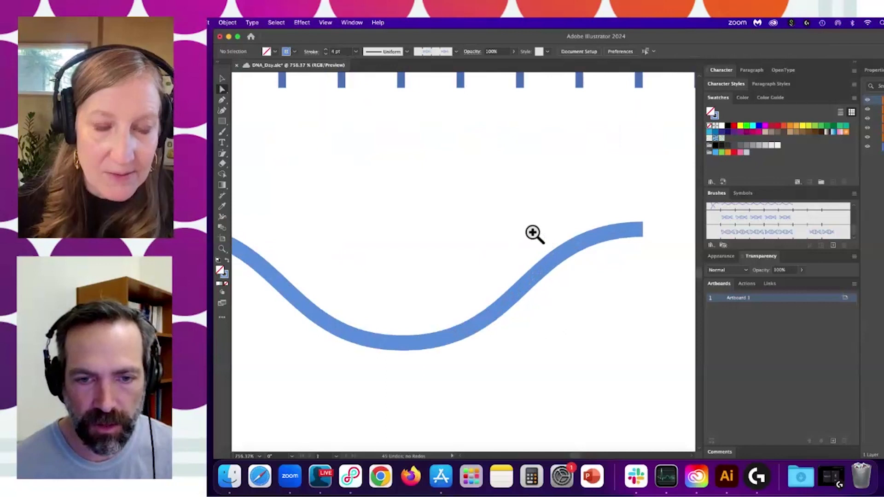
{"action": "left_click_drag", "start_coordinate": [533, 233], "coordinate": [582, 275]}
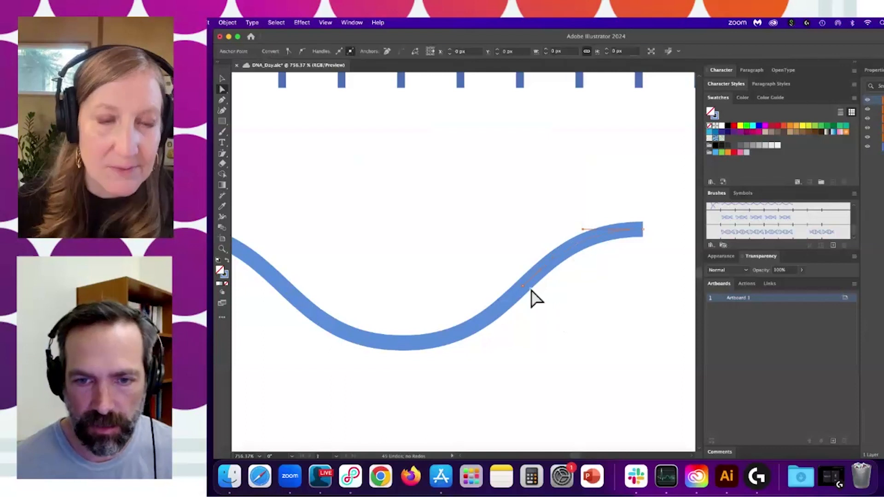
{"action": "left_click", "coordinate": [512, 318], "text": "shift"}
{"action": "key", "text": "super+c"}
{"action": "key", "text": "super+f"}
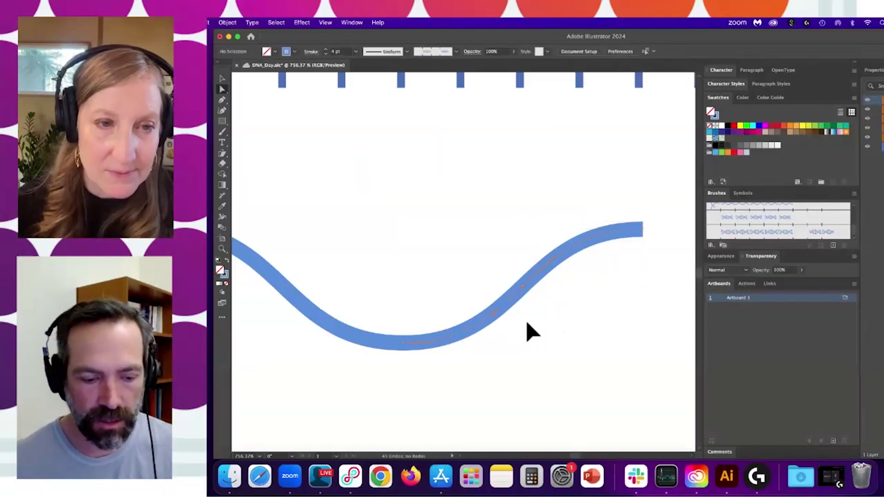
{"action": "left_click", "coordinate": [721, 143]}
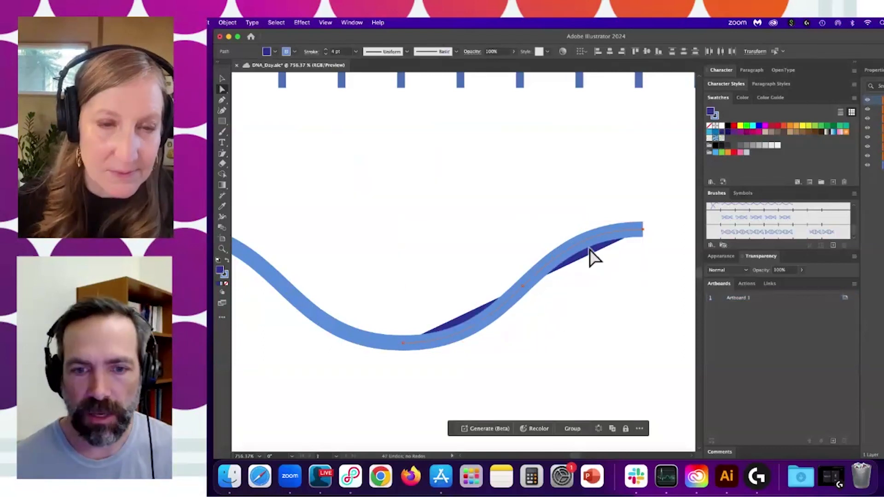
{"action": "key", "text": "super+z"}
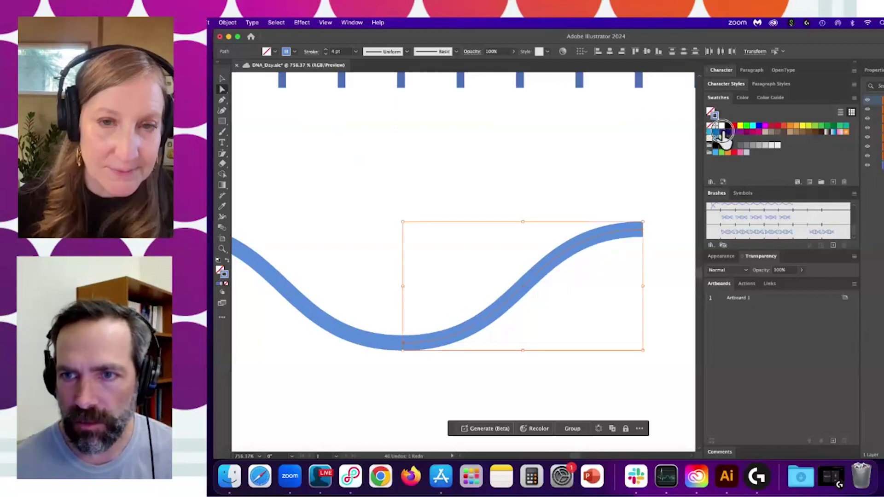
- Color the two pasted segments dark blue and cut the middle out of the upper one between anchors added near its ends
{"action": "left_click", "coordinate": [722, 132]}
{"action": "left_click", "coordinate": [573, 254]}
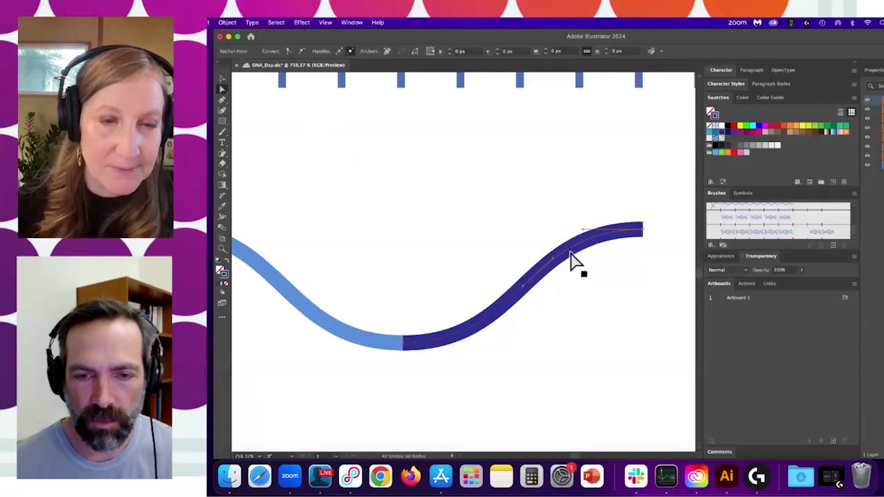
{"action": "key", "text": "p"}
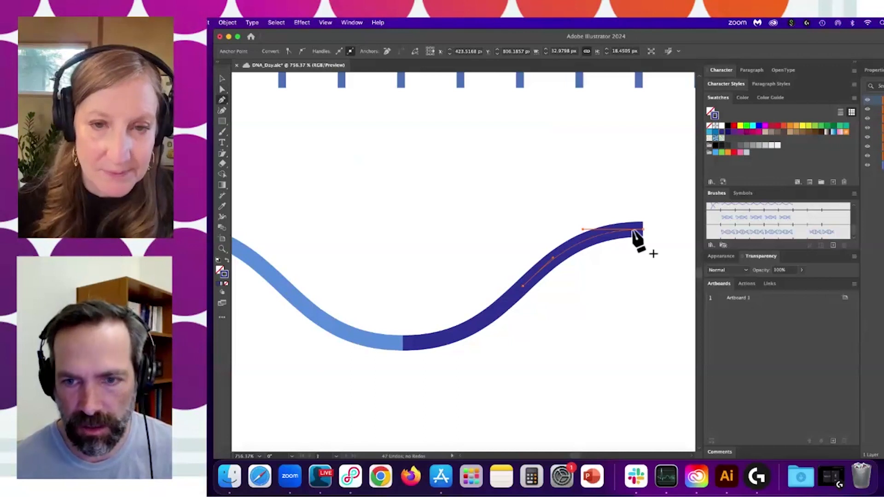
{"action": "left_click", "coordinate": [634, 230]}
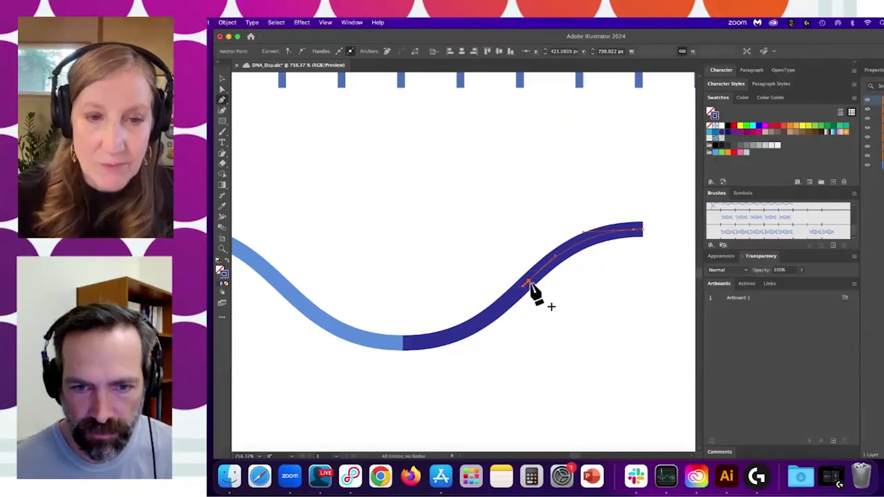
{"action": "key", "text": "a"}
{"action": "left_click", "coordinate": [563, 248]}
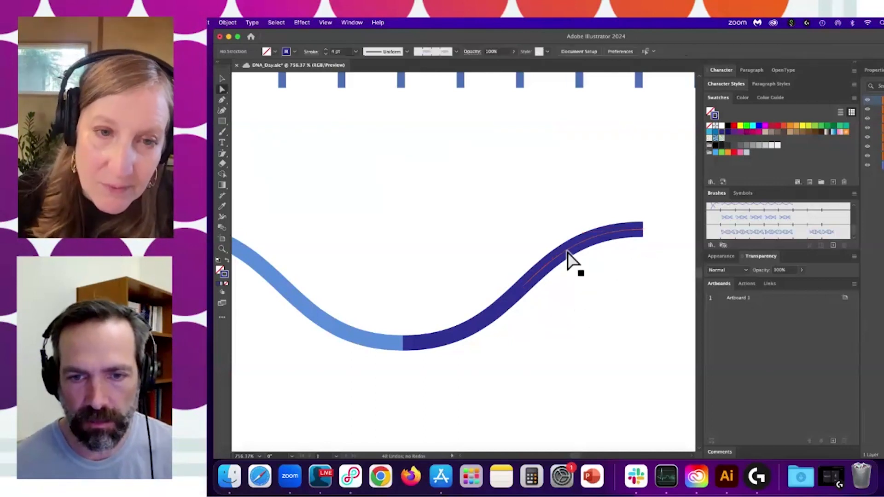
{"action": "left_click", "coordinate": [568, 251]}
{"action": "key", "text": "Delete"}
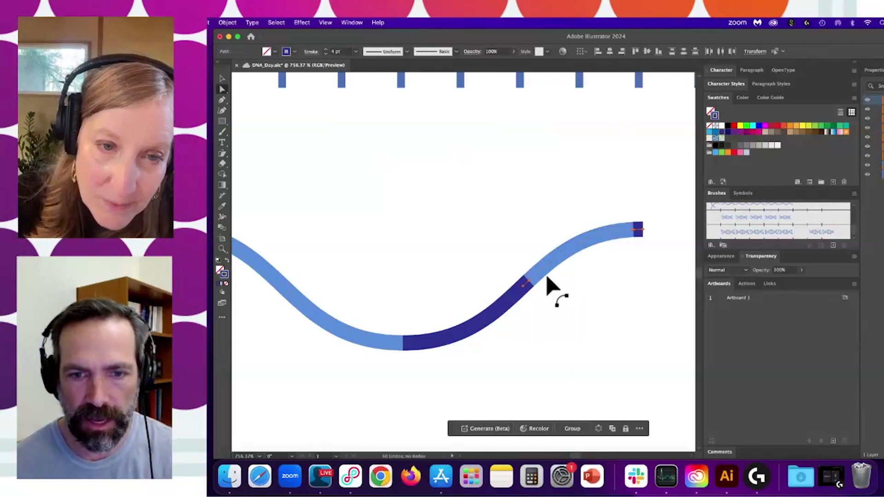
- Add an anchor point near each end of the lower dark blue segment
{"action": "left_click", "coordinate": [506, 309]}
{"action": "key", "text": "p"}
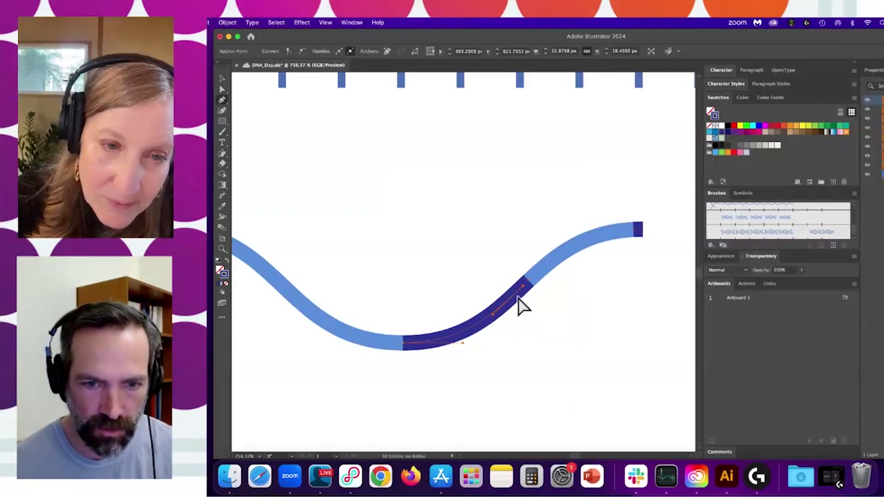
{"action": "left_click", "coordinate": [515, 292]}
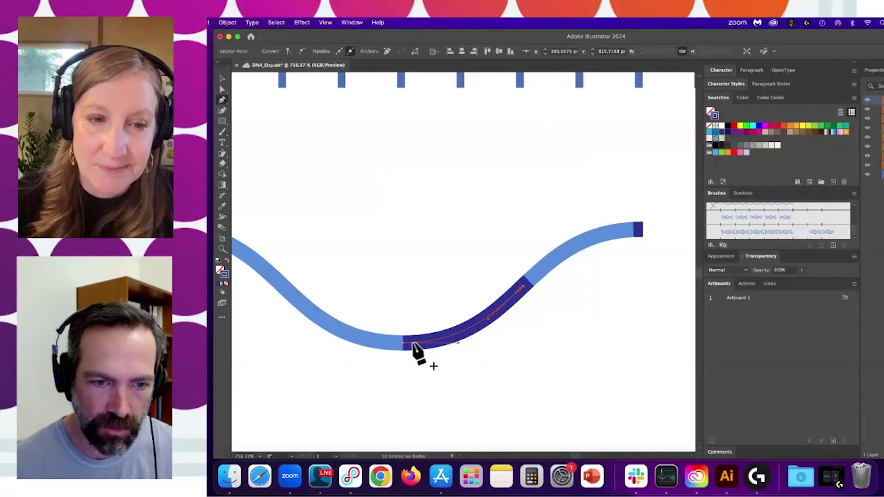
{"action": "left_click_drag", "start_coordinate": [487, 273], "coordinate": [513, 295]}
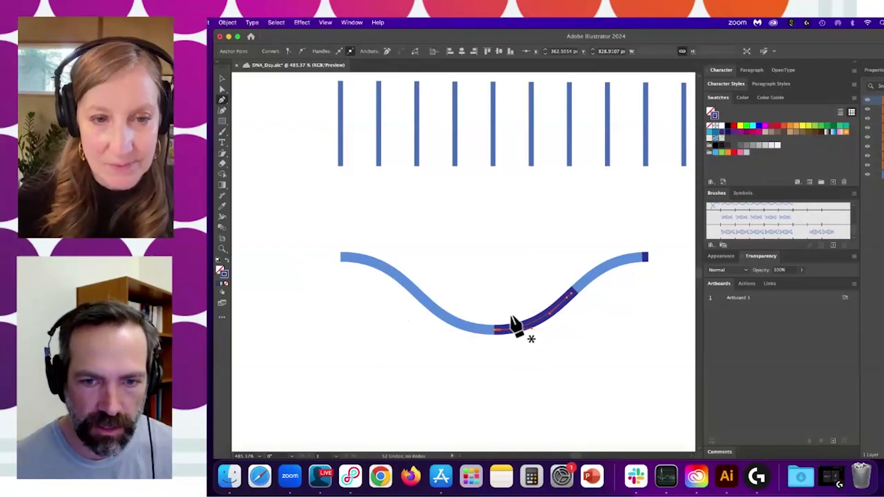
- Shear the whole wave horizontally about its bottom anchor so the upper ends shift to the right
{"action": "left_click_drag", "start_coordinate": [323, 229], "coordinate": [674, 391]}
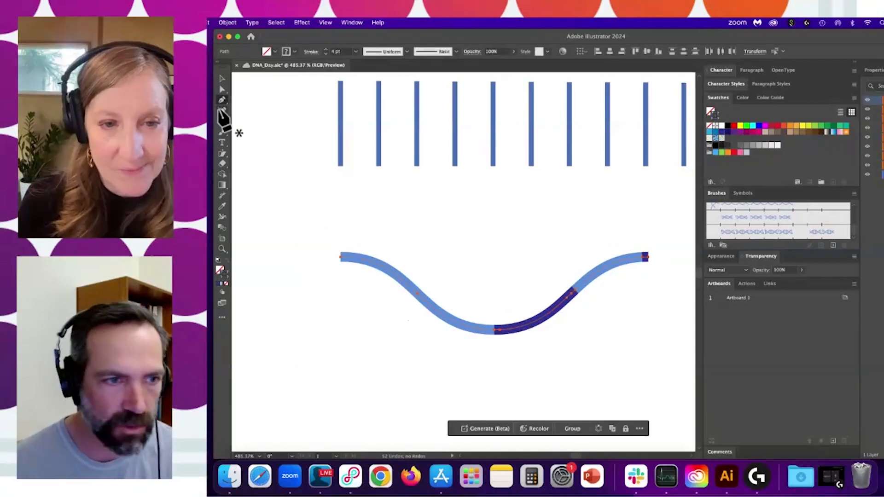
{"action": "left_click", "coordinate": [224, 153]}
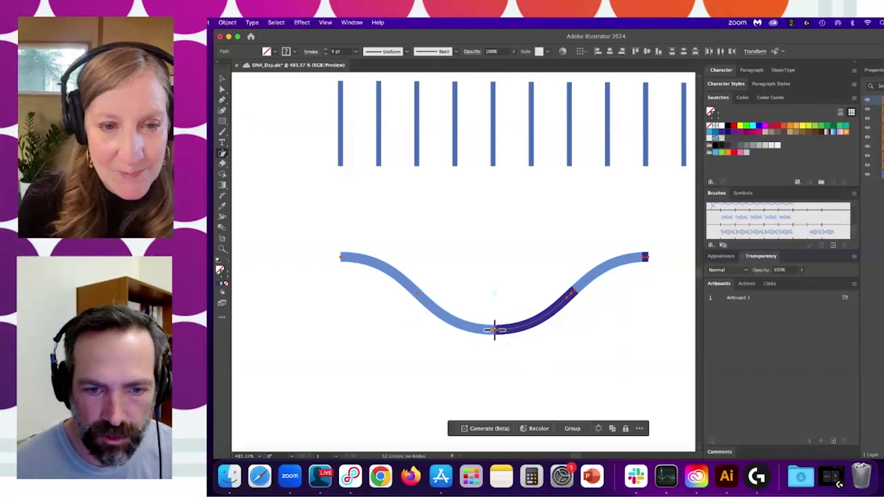
{"action": "left_click_drag", "start_coordinate": [645, 258], "coordinate": [665, 259]}
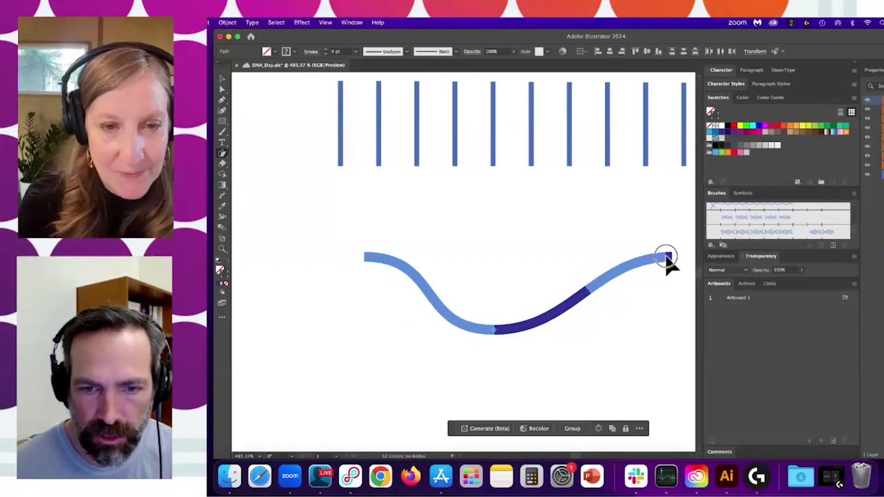
{"action": "left_click", "coordinate": [595, 329]}
- Delete the middle portion of the lower dark blue segment, keeping only its short end pieces
{"action": "left_click_drag", "start_coordinate": [595, 330], "coordinate": [567, 296]}
{"action": "left_click", "coordinate": [562, 289]}
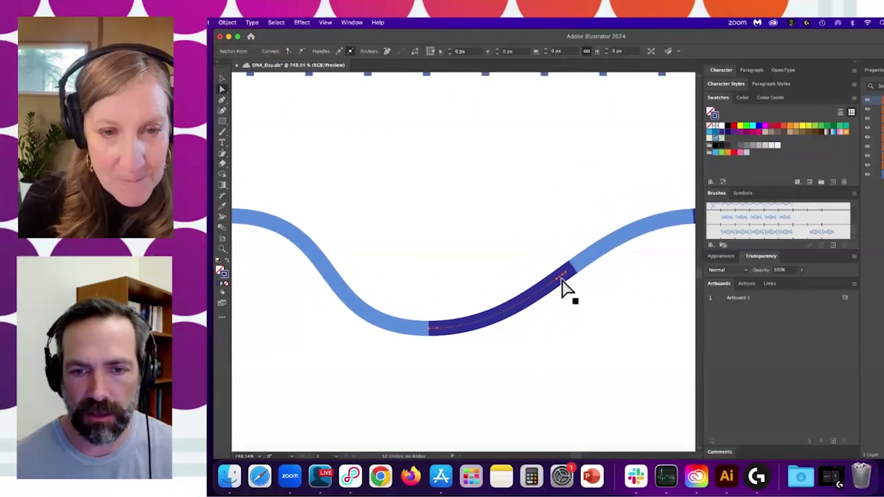
{"action": "left_click", "coordinate": [479, 349]}
{"action": "left_click", "coordinate": [486, 319]}
{"action": "key", "text": "Delete"}
{"action": "left_click", "coordinate": [549, 316]}
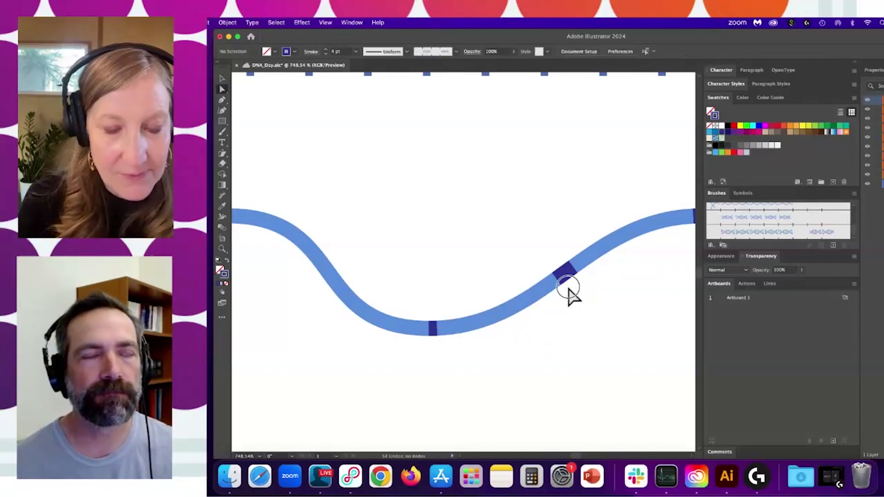
- Recolor the short dark piece at the wave's bottom with the strand's light blue using the Eyedropper
{"action": "scroll", "coordinate": [552, 294], "scroll_direction": "down", "scroll_amount": 3}
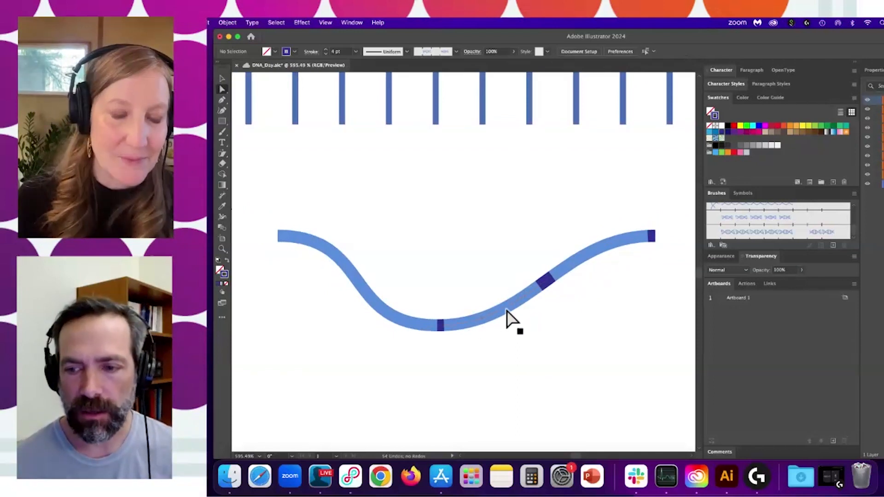
{"action": "scroll", "coordinate": [534, 309], "scroll_direction": "up", "scroll_amount": 2}
{"action": "left_click_drag", "start_coordinate": [533, 309], "coordinate": [506, 308]}
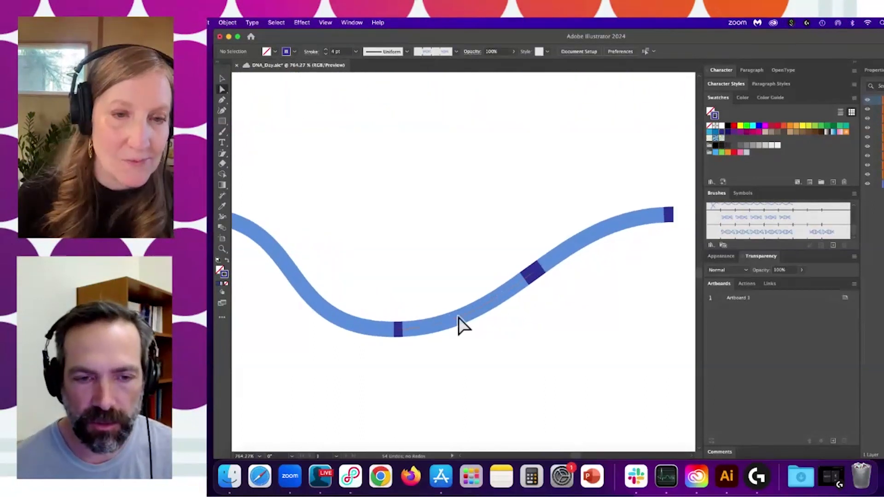
{"action": "scroll", "coordinate": [495, 311], "scroll_direction": "up", "scroll_amount": 1}
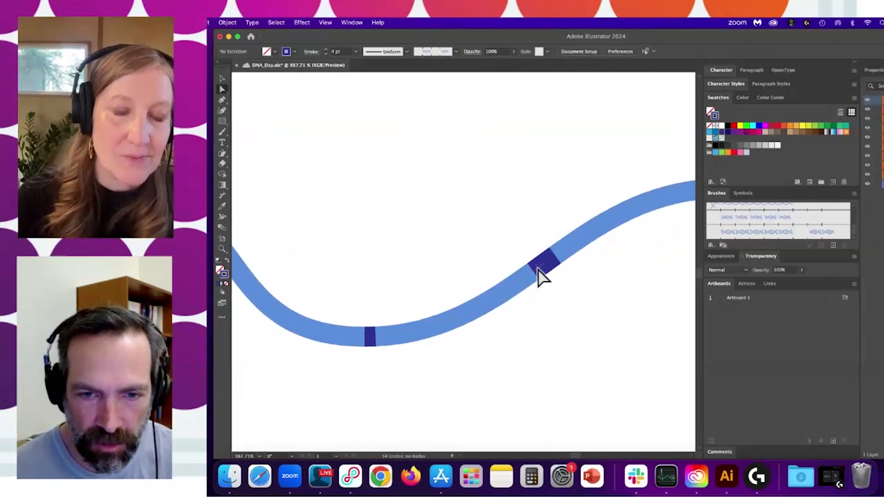
{"action": "left_click", "coordinate": [537, 271]}
{"action": "left_click", "coordinate": [370, 338], "text": "shift"}
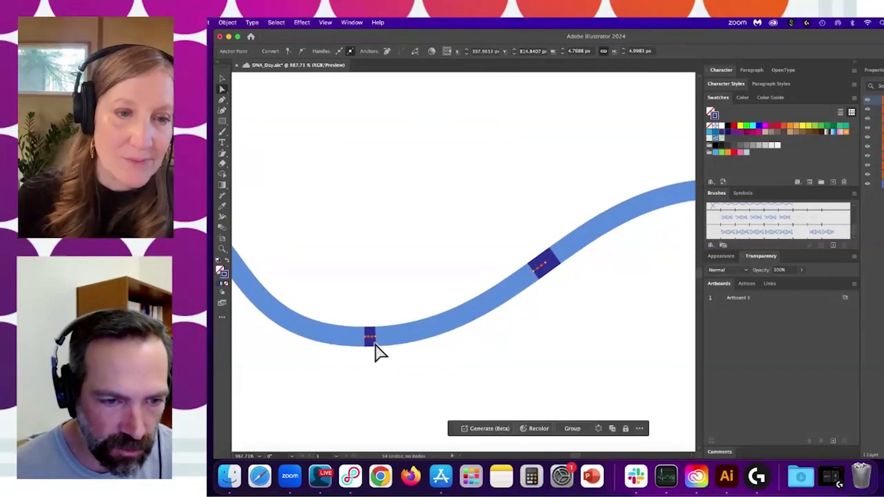
{"action": "left_click", "coordinate": [528, 308]}
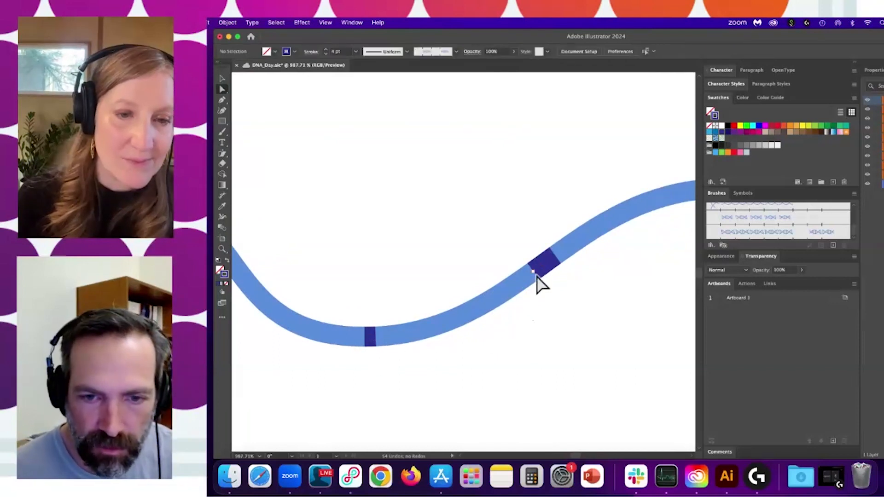
{"action": "left_click", "coordinate": [369, 342]}
{"action": "scroll", "coordinate": [371, 345], "scroll_direction": "up", "scroll_amount": 2}
{"action": "key", "text": "i"}
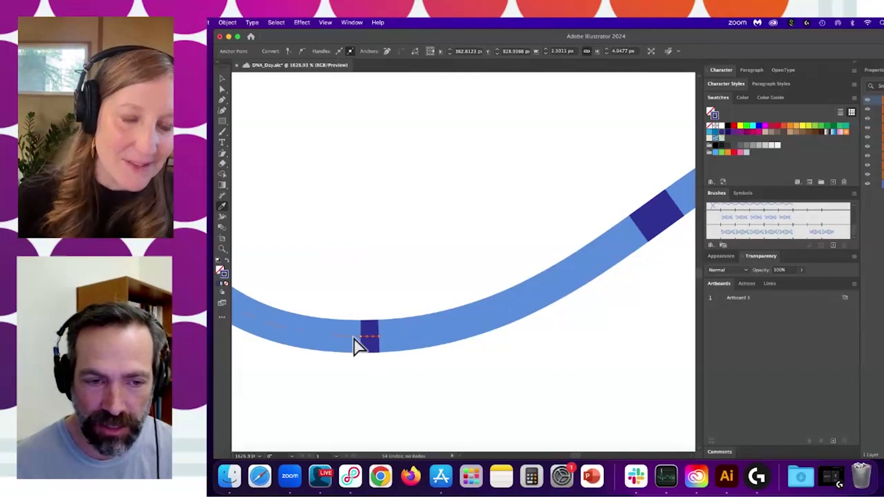
{"action": "left_click", "coordinate": [358, 330]}
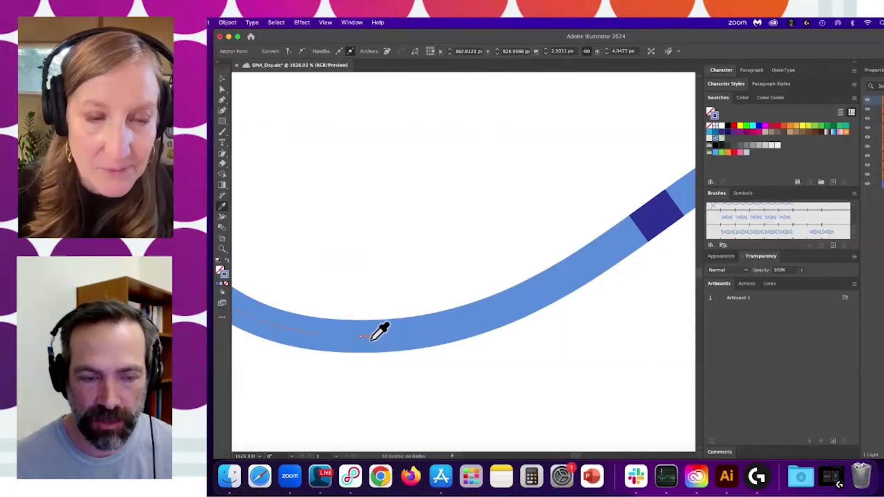
{"action": "left_click", "coordinate": [376, 344]}
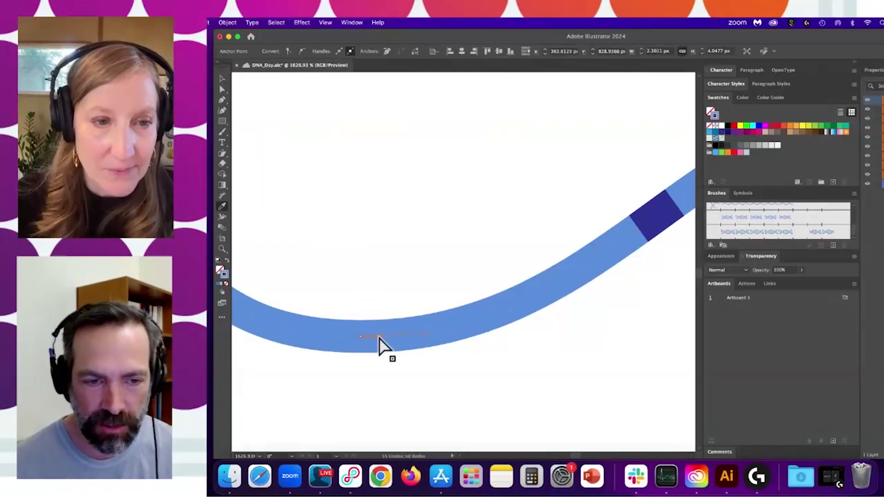
{"action": "left_click_drag", "start_coordinate": [361, 345], "coordinate": [362, 282]}
{"action": "key", "text": "super+z"}
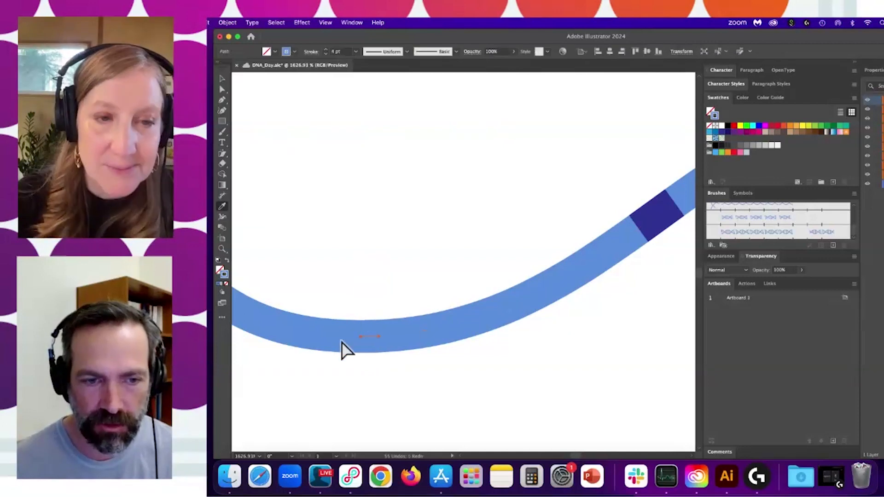
- Select the short dark blue piece halfway up the right slope and save the document
{"action": "left_click_drag", "start_coordinate": [578, 290], "coordinate": [478, 301]}
{"action": "key", "text": "super+shift+a"}
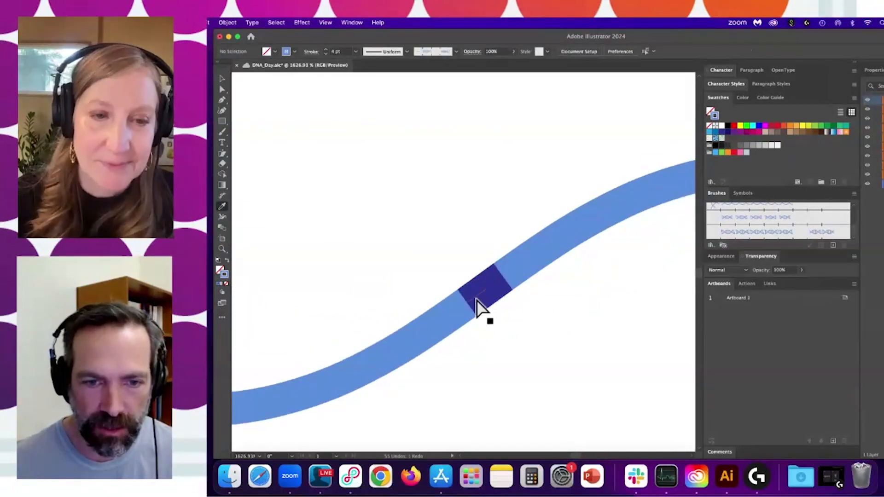
{"action": "left_click", "coordinate": [479, 298], "text": "super"}
{"action": "left_click_drag", "start_coordinate": [491, 274], "coordinate": [428, 281]}
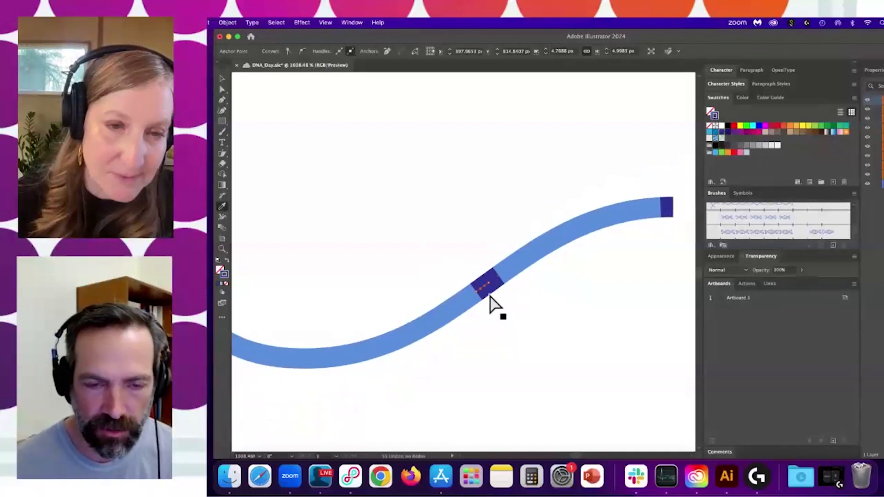
{"action": "key", "text": "super+s"}
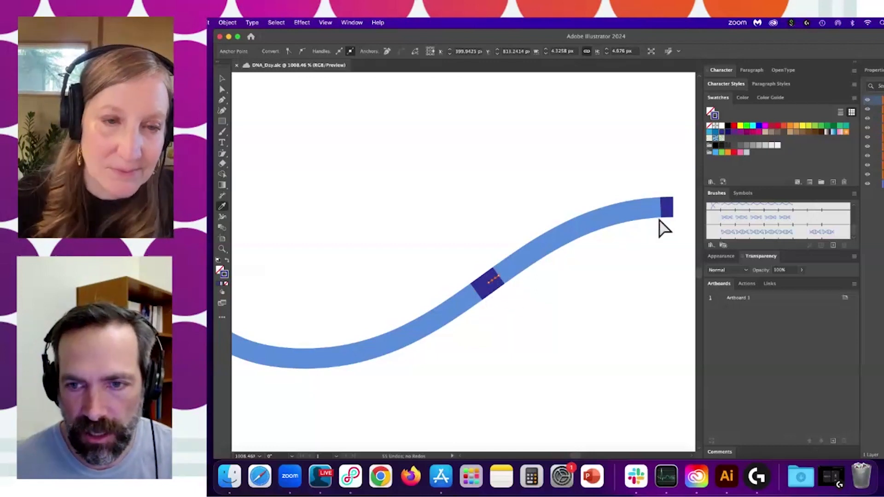
- Recolor the short piece at the wave's right end light blue and blend it with the upper dark mid-slope piece
{"action": "left_click", "coordinate": [667, 208], "text": "super"}
{"action": "left_click", "coordinate": [656, 208]}
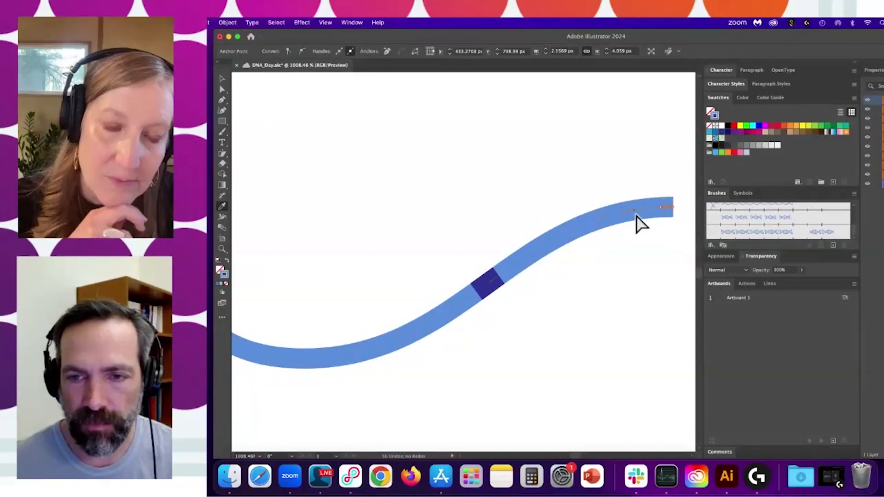
{"action": "left_click_drag", "start_coordinate": [650, 230], "coordinate": [595, 235]}
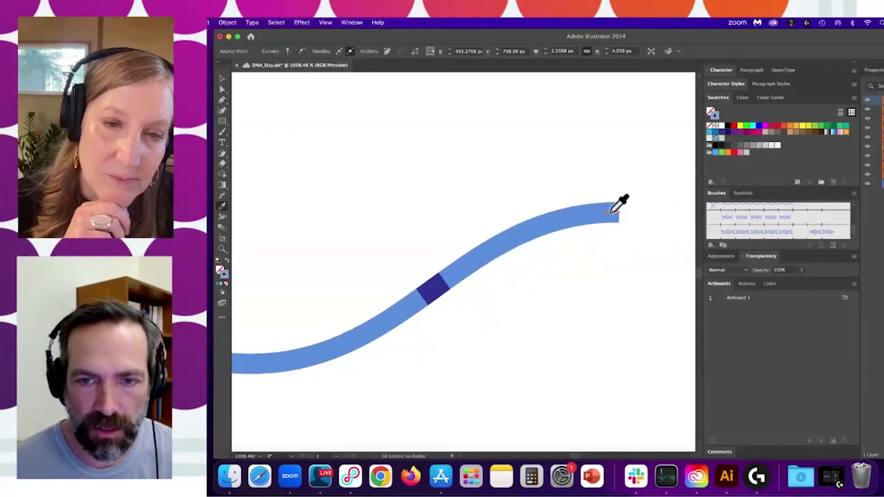
{"action": "left_click", "coordinate": [438, 288]}
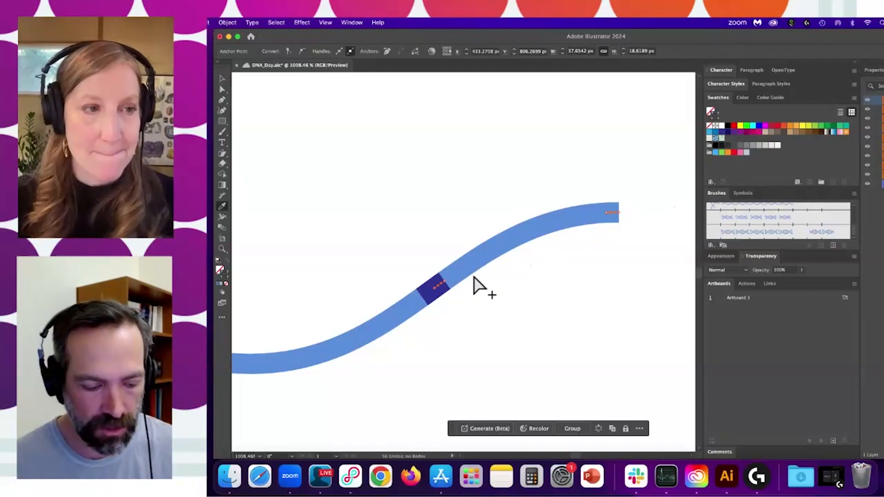
{"action": "key", "text": "super+j"}
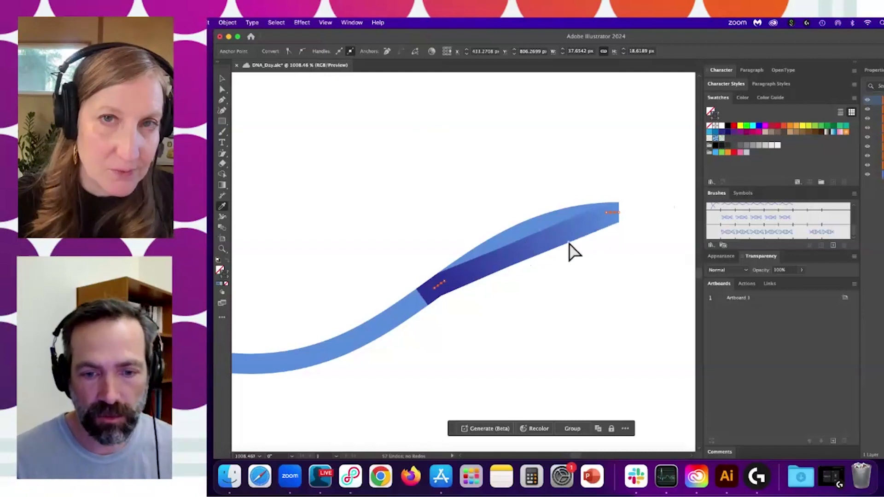
- Select the blend on the upper right slope and keep its spacing as Smooth Color in the Blend Options
{"action": "left_click", "coordinate": [539, 254]}
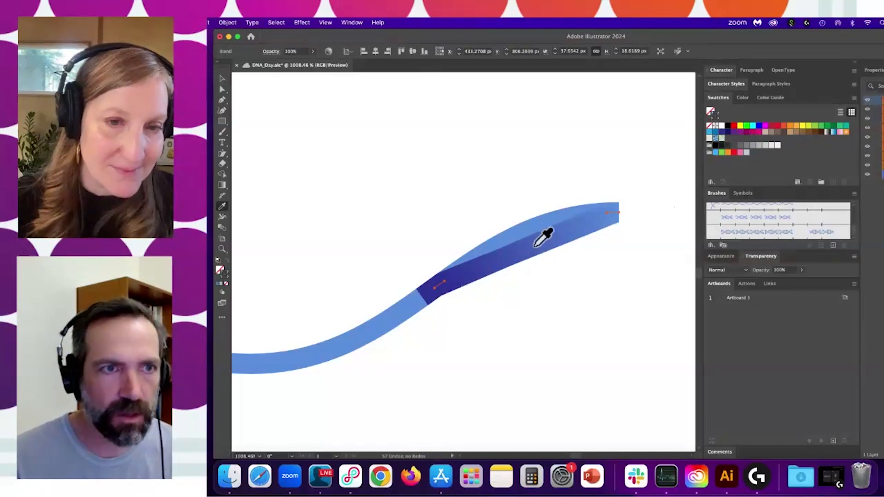
{"action": "left_click", "coordinate": [227, 22]}
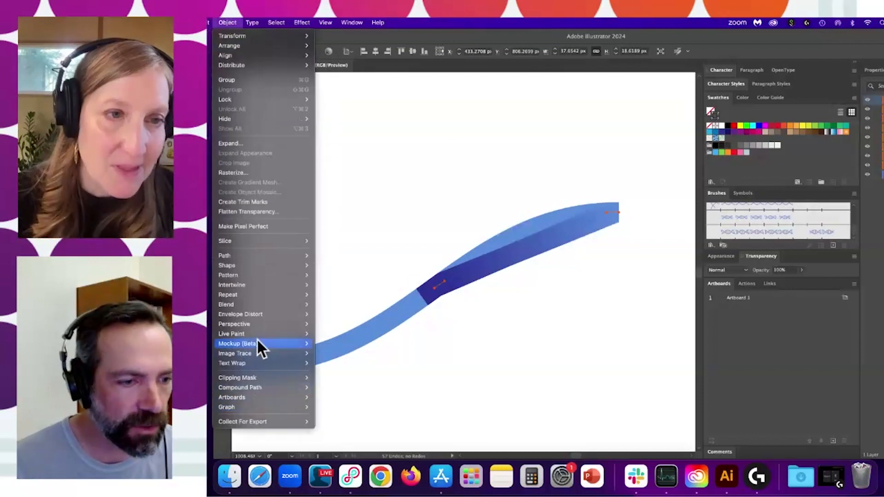
{"action": "mouse_move", "coordinate": [250, 256]}
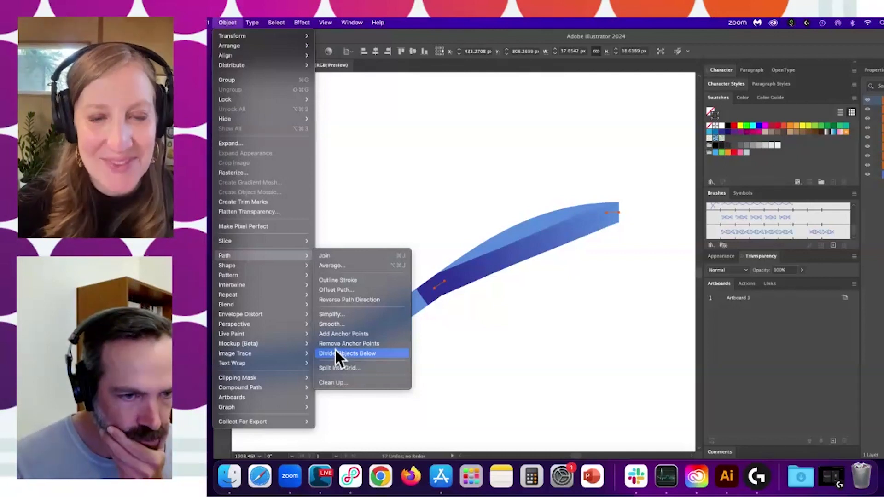
{"action": "mouse_move", "coordinate": [231, 308]}
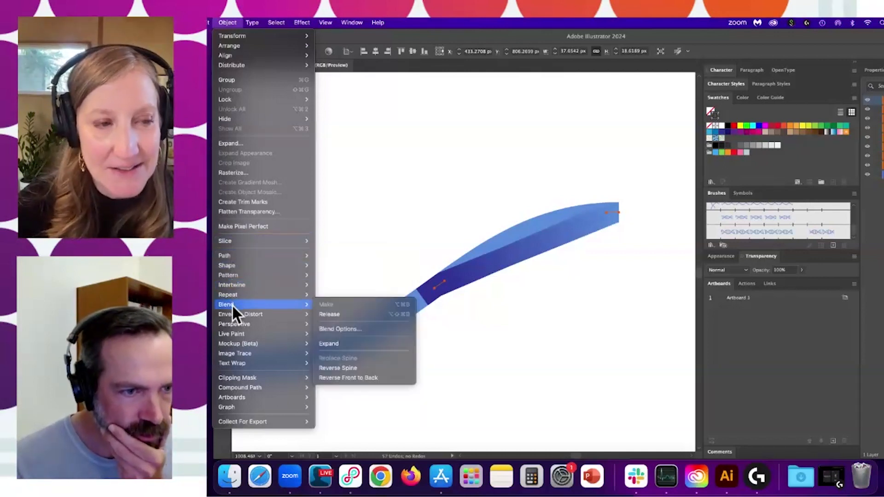
{"action": "left_click", "coordinate": [339, 329]}
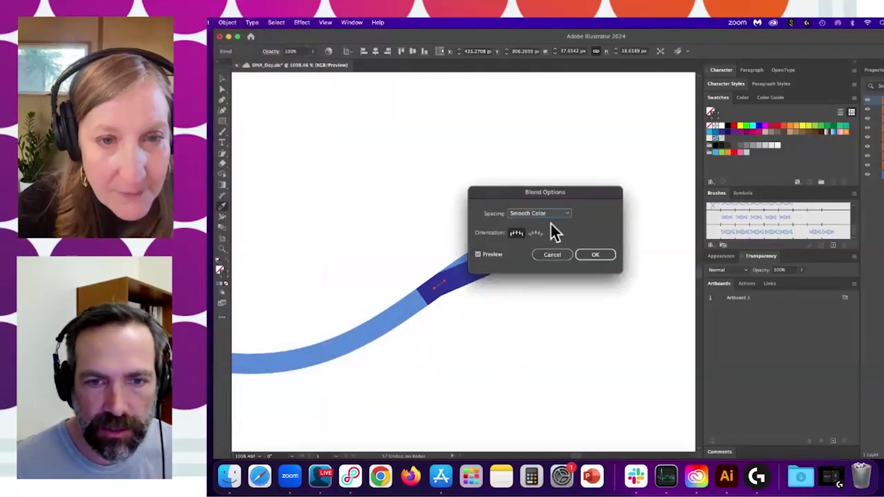
{"action": "left_click_drag", "start_coordinate": [513, 193], "coordinate": [442, 51]}
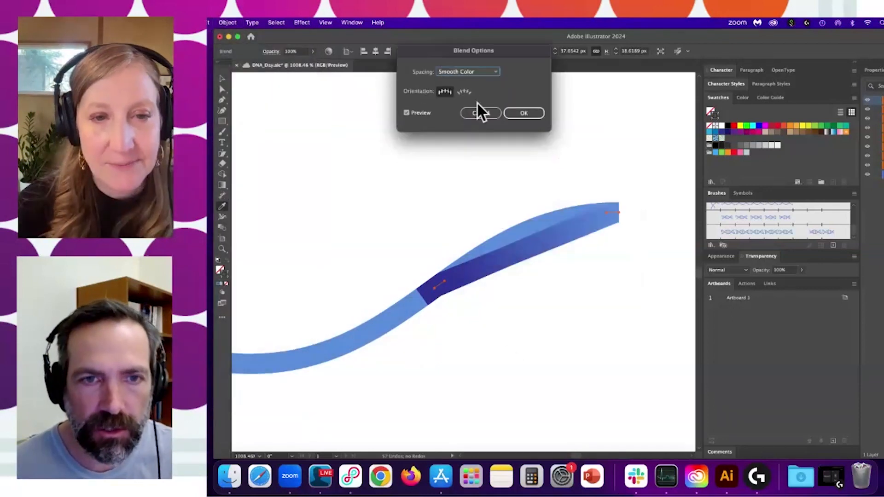
{"action": "left_click", "coordinate": [482, 71]}
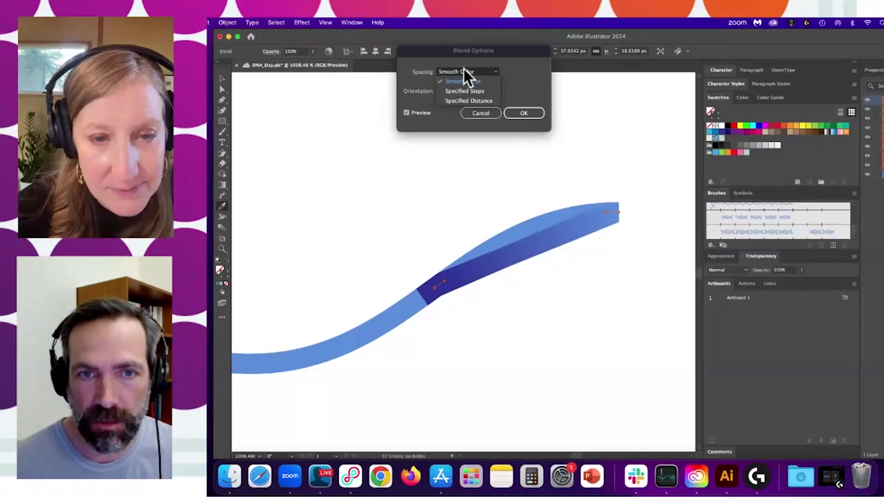
{"action": "left_click", "coordinate": [461, 80]}
{"action": "left_click", "coordinate": [529, 113]}
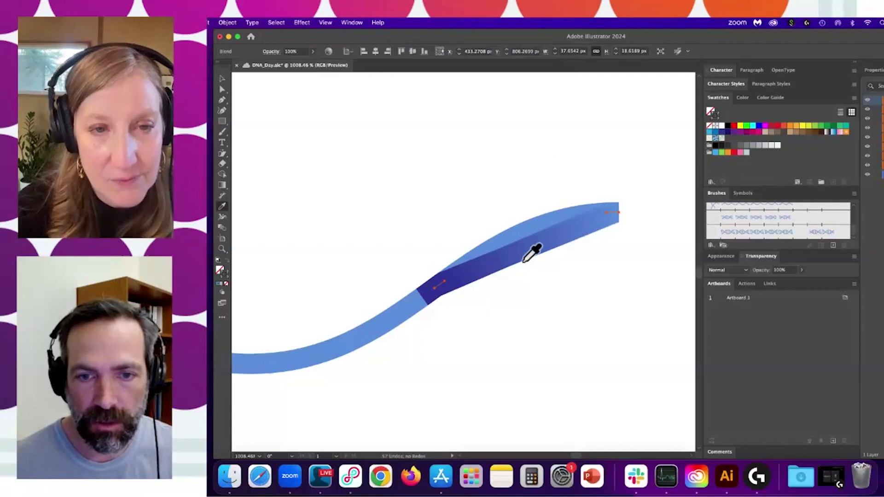
- Replace the spine of the upper right slope's blend with the curved strand segment beneath it
{"action": "left_click_drag", "start_coordinate": [501, 199], "coordinate": [558, 298]}
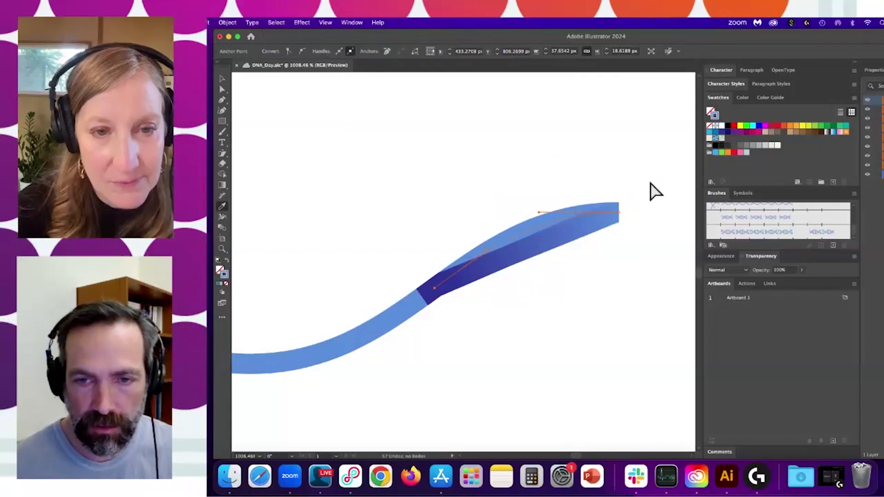
{"action": "left_click_drag", "start_coordinate": [644, 186], "coordinate": [437, 296]}
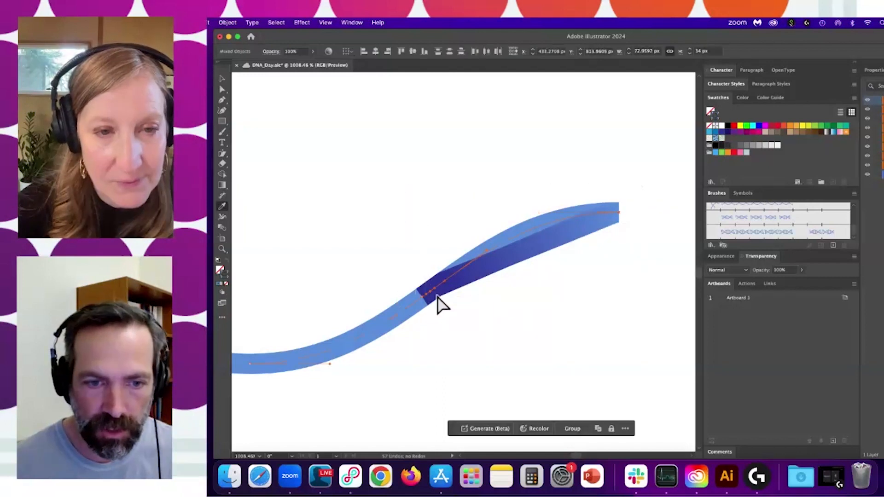
{"action": "left_click_drag", "start_coordinate": [647, 188], "coordinate": [440, 290]}
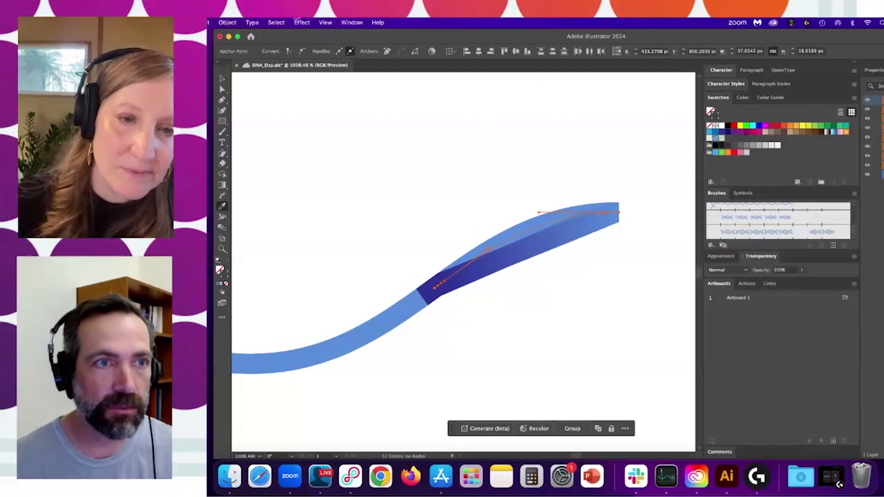
{"action": "left_click", "coordinate": [232, 22]}
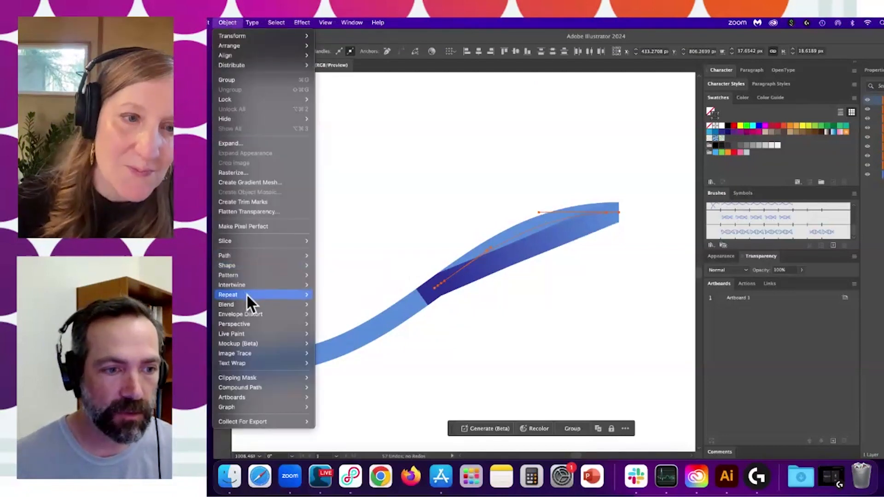
{"action": "mouse_move", "coordinate": [248, 303]}
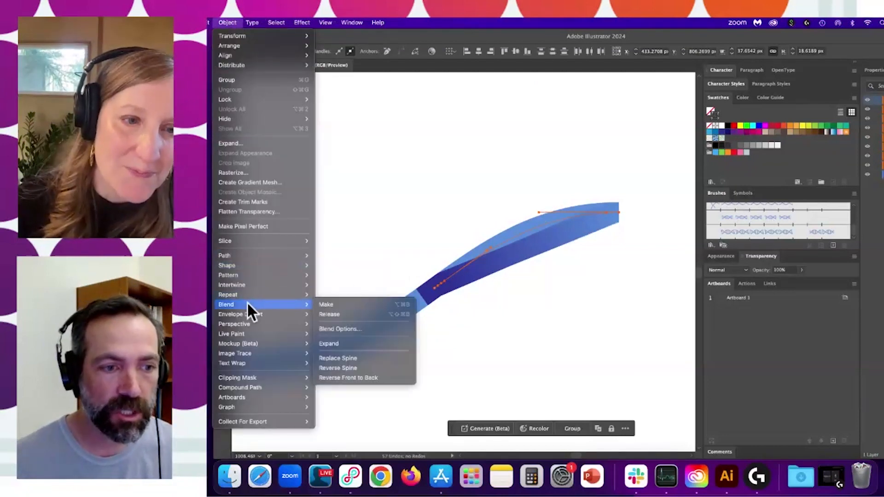
{"action": "left_click", "coordinate": [339, 357]}
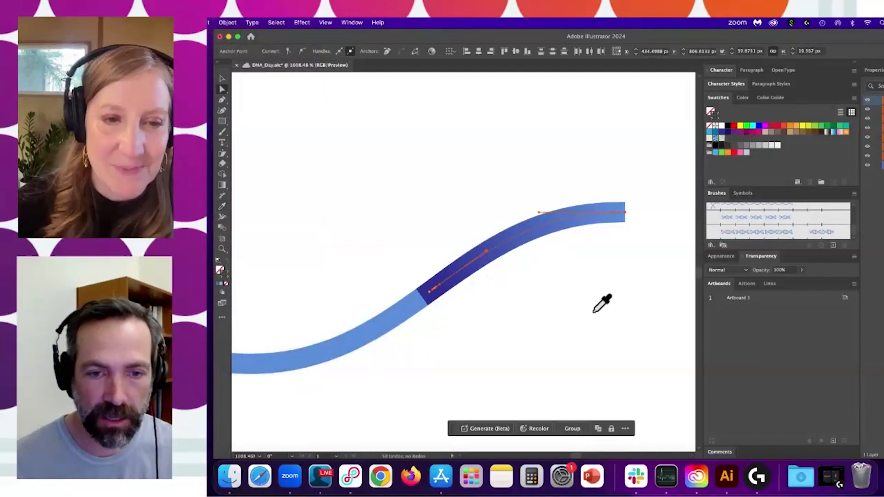
- Blend the short light blue piece at the wave's bottom with the short dark blue piece halfway up the right slope
{"action": "left_click_drag", "start_coordinate": [519, 293], "coordinate": [490, 258]}
{"action": "scroll", "coordinate": [565, 259], "scroll_direction": "down", "scroll_amount": 3}
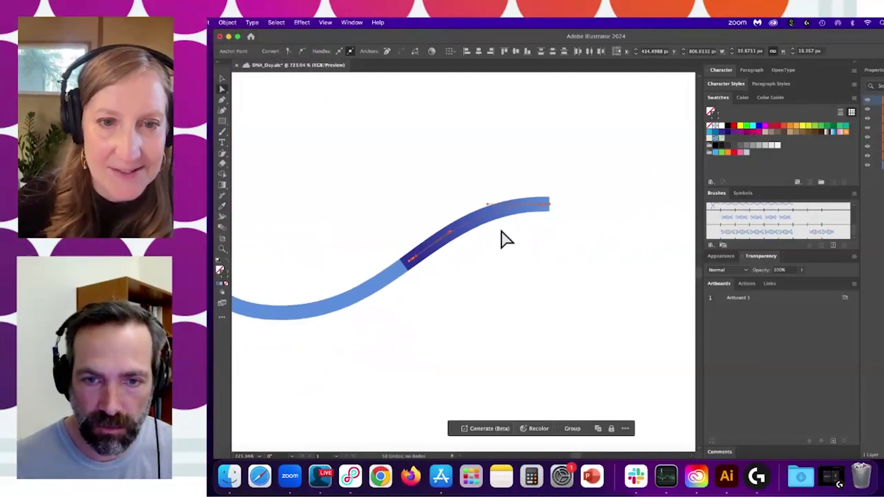
{"action": "scroll", "coordinate": [506, 251], "scroll_direction": "left", "scroll_amount": 3}
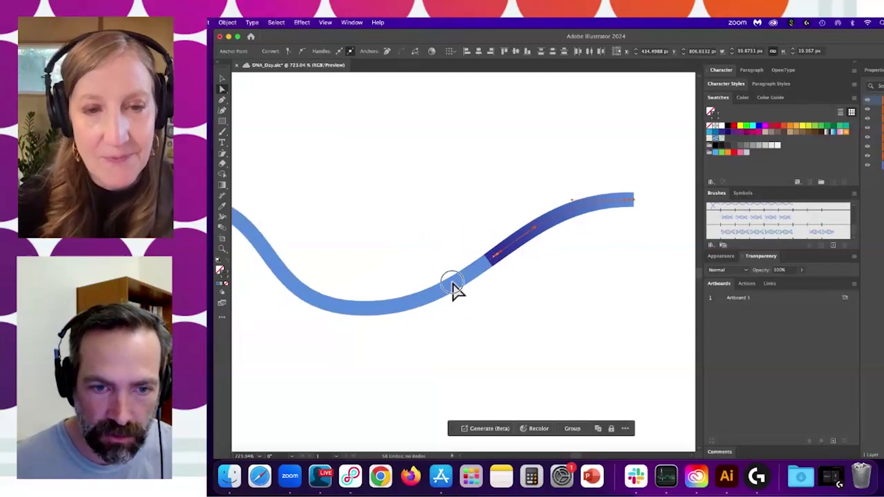
{"action": "left_click", "coordinate": [453, 283]}
{"action": "left_click", "coordinate": [552, 226]}
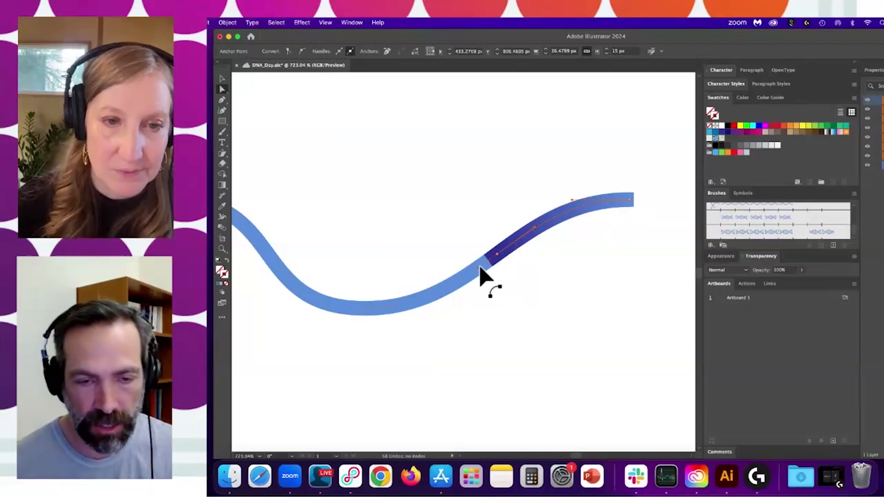
{"action": "left_click", "coordinate": [459, 294]}
{"action": "left_click_drag", "start_coordinate": [450, 288], "coordinate": [553, 293]}
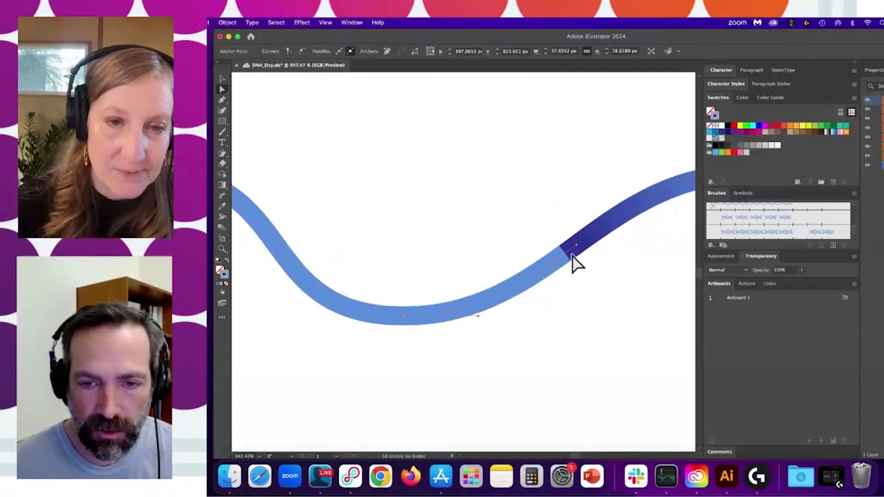
{"action": "left_click", "coordinate": [576, 247]}
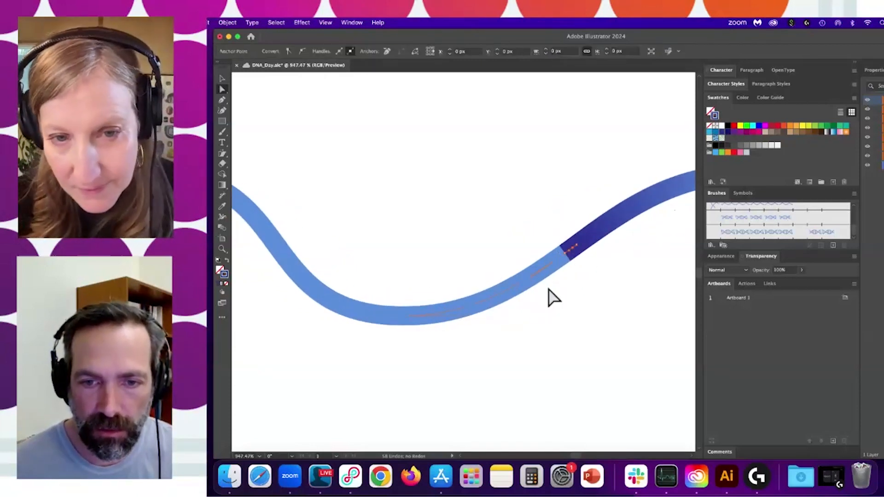
{"action": "left_click", "coordinate": [409, 316], "text": "shift"}
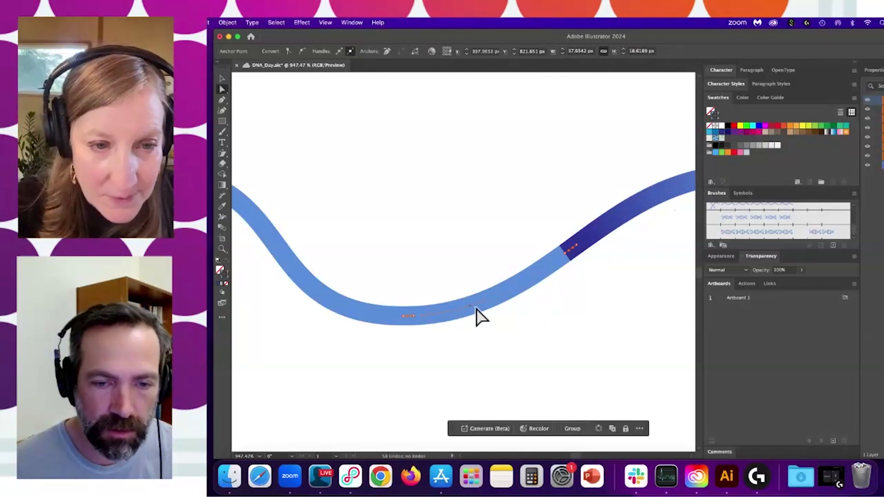
{"action": "key", "text": "super"}
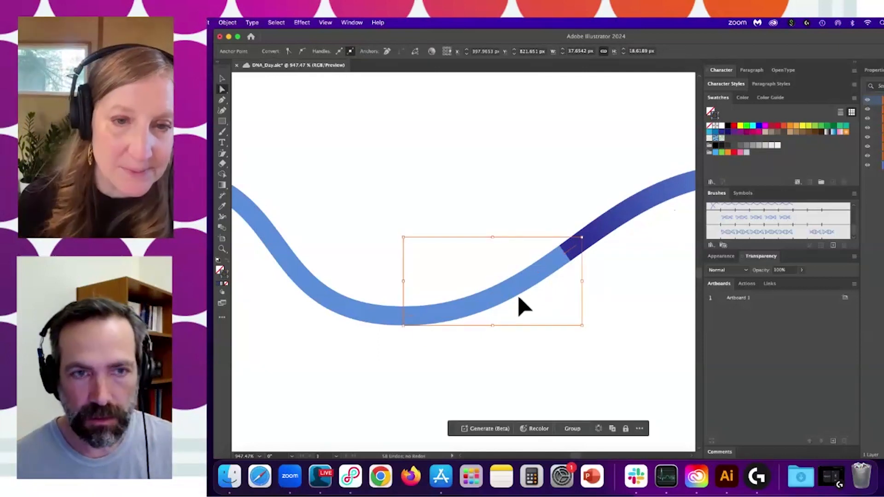
{"action": "key", "text": "alt+super+b"}
- Replace the spine of the lower right slope's blend with the curved light blue segment, then deselect
{"action": "left_click_drag", "start_coordinate": [448, 262], "coordinate": [527, 348]}
{"action": "key", "text": "super"}
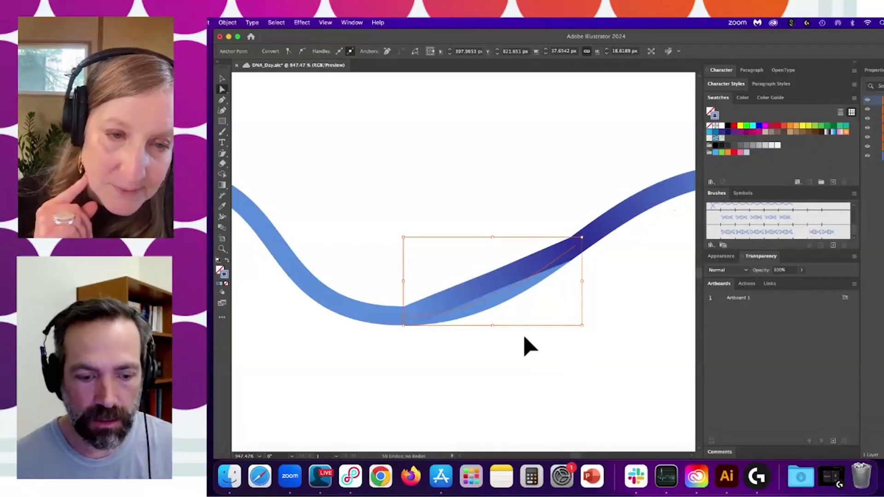
{"action": "left_click", "coordinate": [220, 22]}
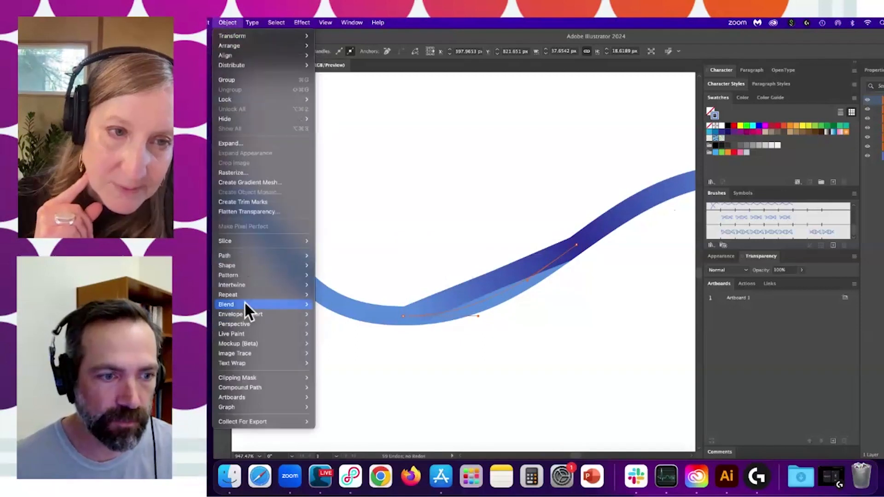
{"action": "mouse_move", "coordinate": [244, 303]}
{"action": "left_click", "coordinate": [574, 316]}
{"action": "left_click_drag", "start_coordinate": [405, 255], "coordinate": [580, 355]}
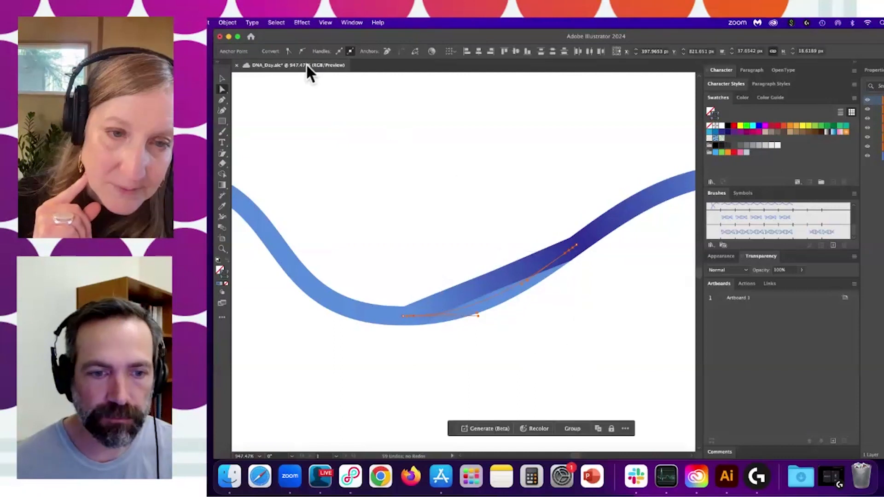
{"action": "left_click", "coordinate": [228, 21]}
{"action": "mouse_move", "coordinate": [304, 302]}
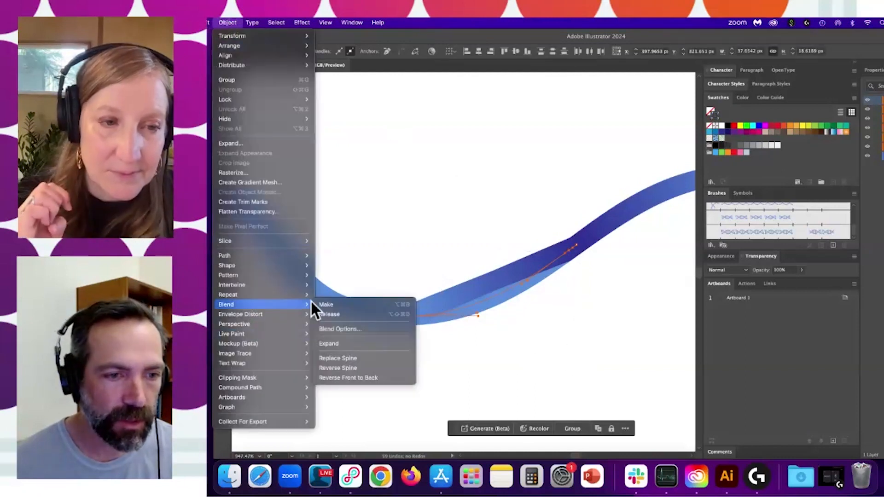
{"action": "left_click", "coordinate": [332, 357]}
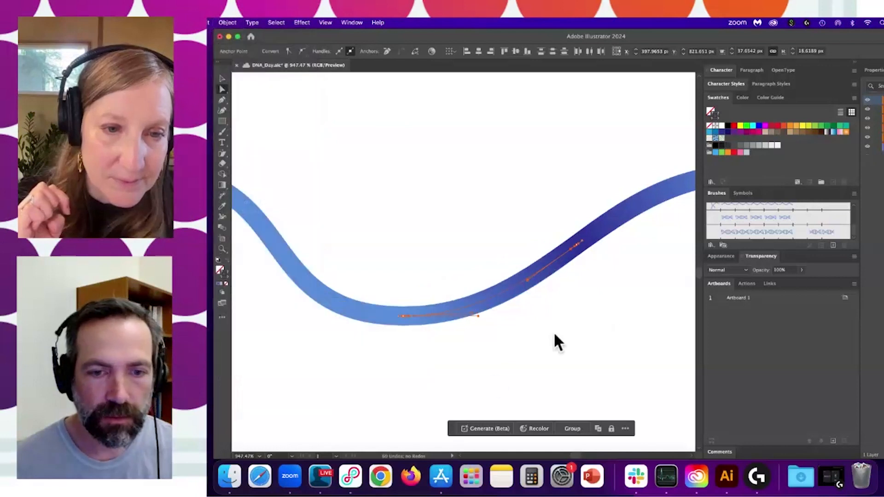
{"action": "left_click", "coordinate": [598, 314]}
- Add anchor points near the ends and middle of the left light blue segment with the Pen tool and split it at its midpoint
{"action": "key", "text": "space"}
{"action": "left_click_drag", "start_coordinate": [349, 300], "coordinate": [460, 327]}
{"action": "left_click_drag", "start_coordinate": [455, 280], "coordinate": [417, 312]}
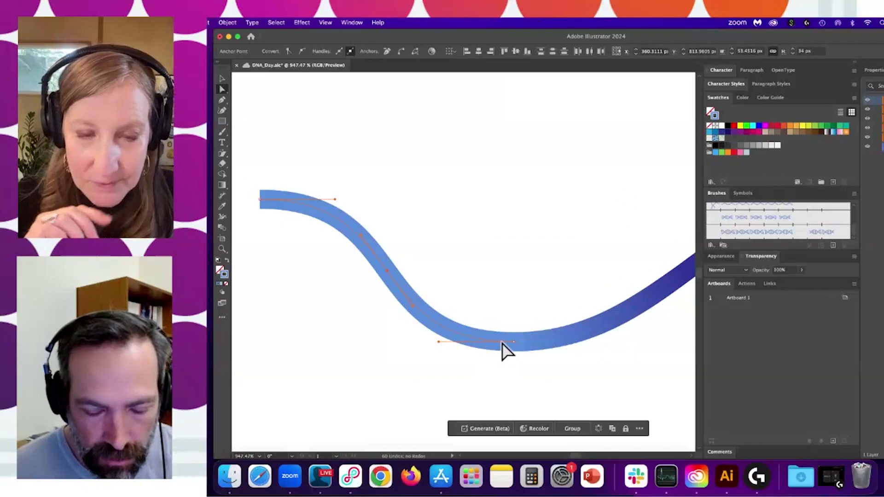
{"action": "key", "text": "p"}
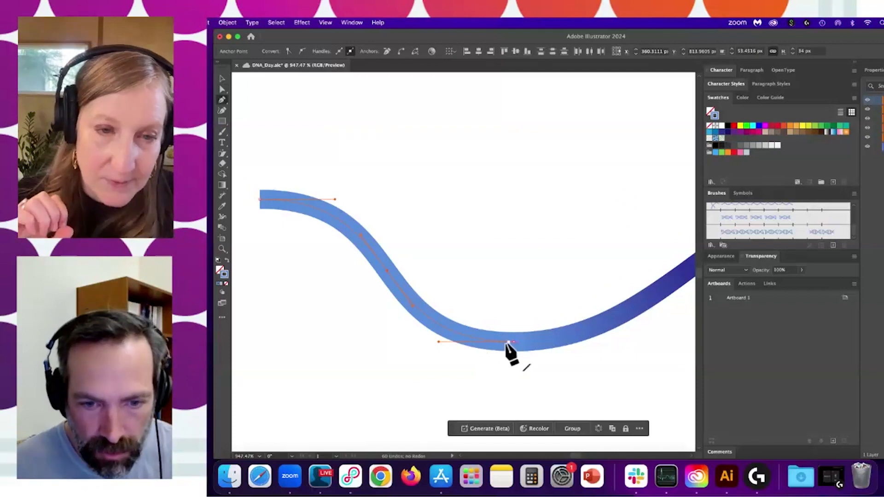
{"action": "left_click", "coordinate": [504, 343]}
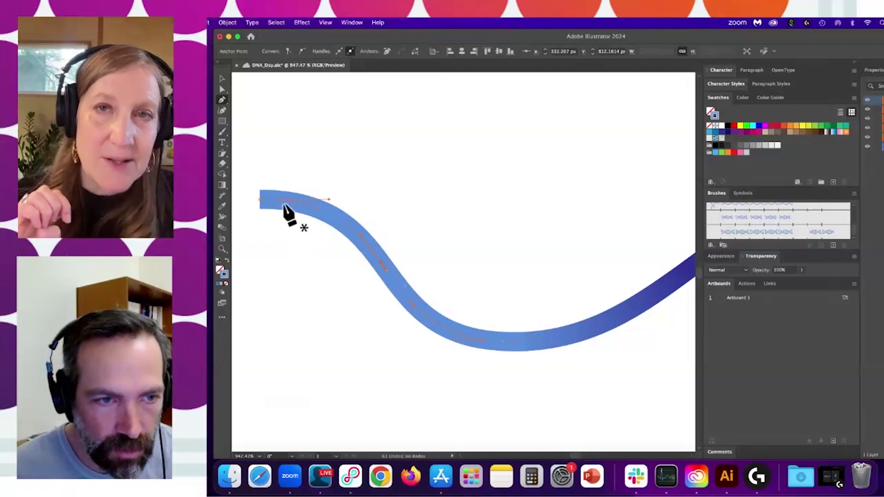
{"action": "left_click", "coordinate": [339, 196], "text": "super"}
{"action": "left_click", "coordinate": [332, 216], "text": "super"}
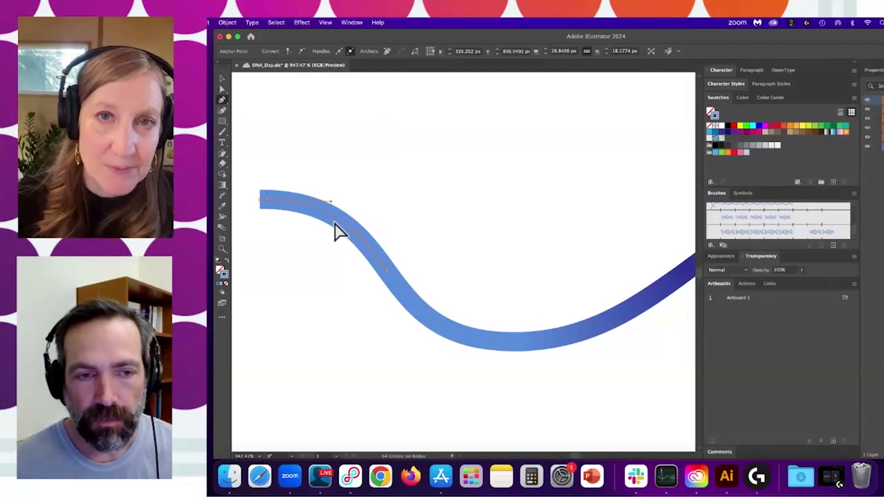
- Undo the anchor point edits on the left light blue segment and redo them
{"action": "key", "text": "super+z"}
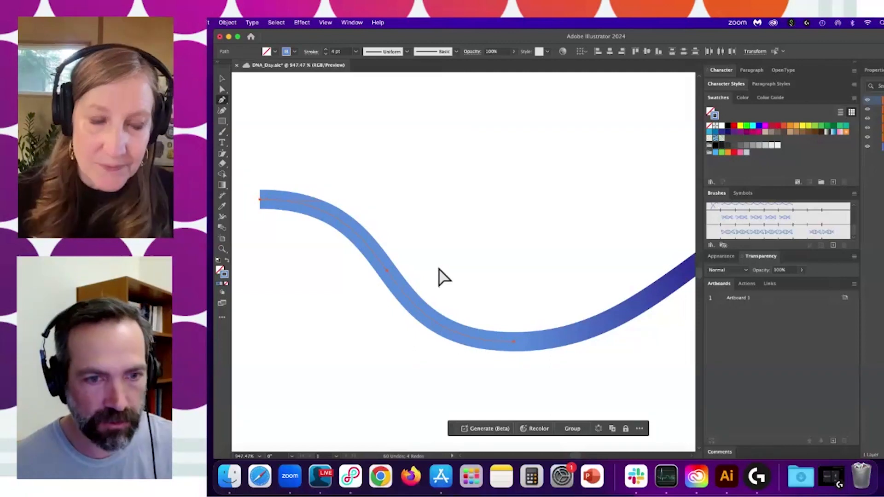
{"action": "key", "text": "super+shift+z"}
{"action": "key", "text": "super+shift+z"}
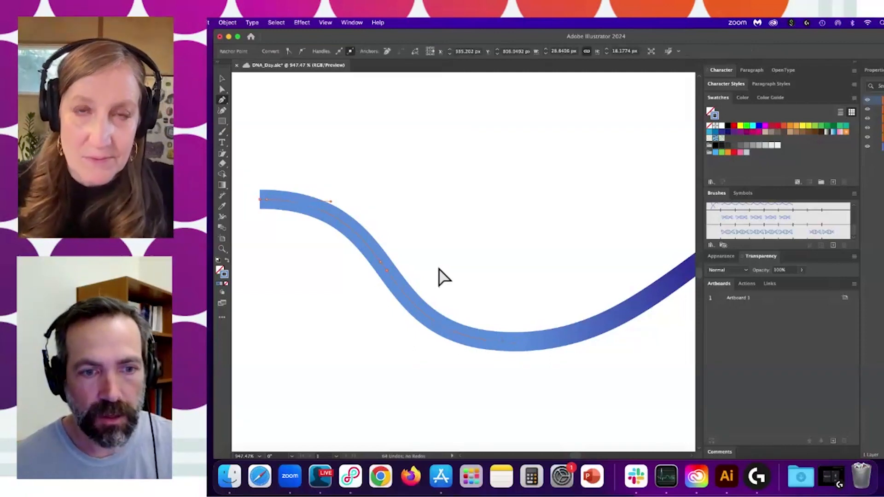
{"action": "key", "text": "super+shift+z"}
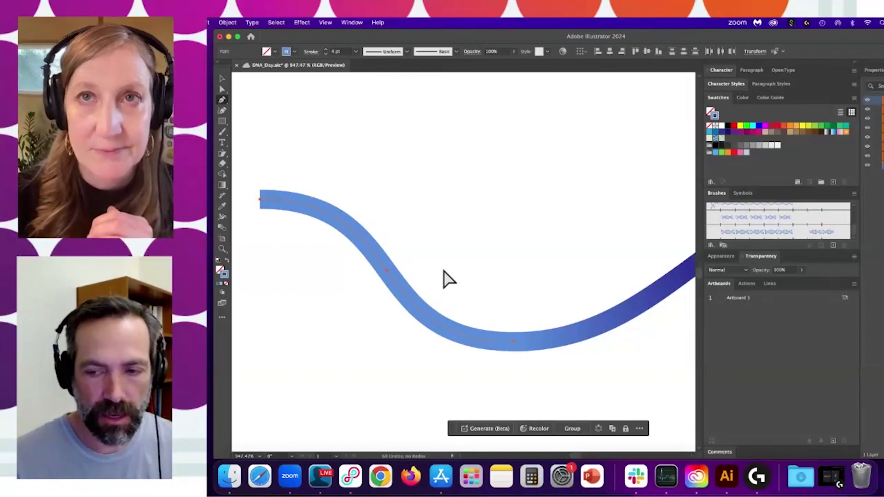
- Split the left light blue segment at its anchor points near the left end and halfway down the slope
{"action": "key", "text": "a"}
{"action": "left_click", "coordinate": [389, 275]}
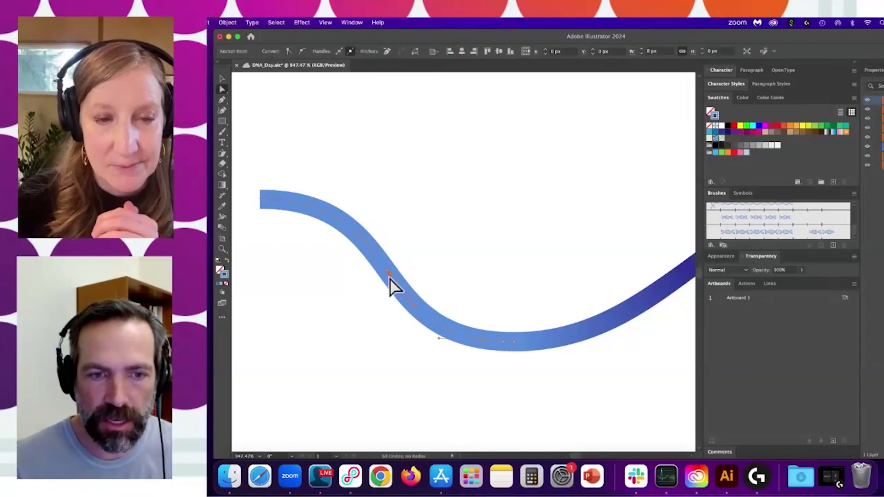
{"action": "left_click", "coordinate": [437, 330]}
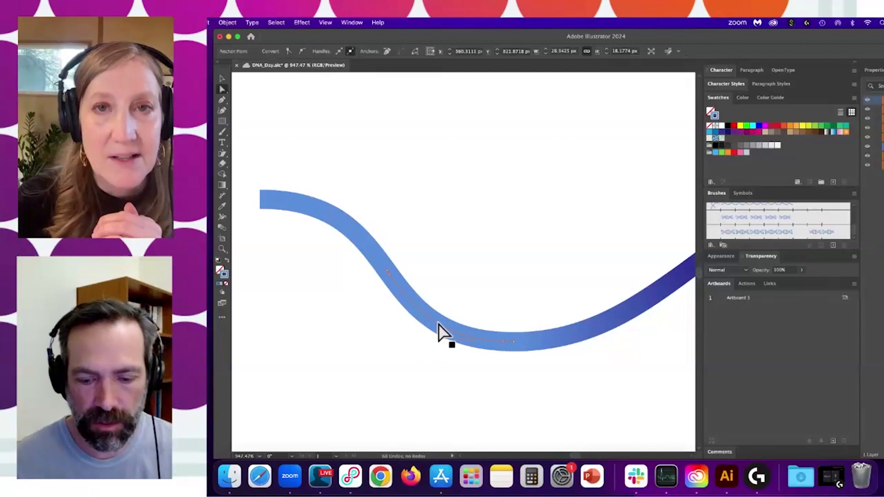
{"action": "left_click", "coordinate": [266, 200]}
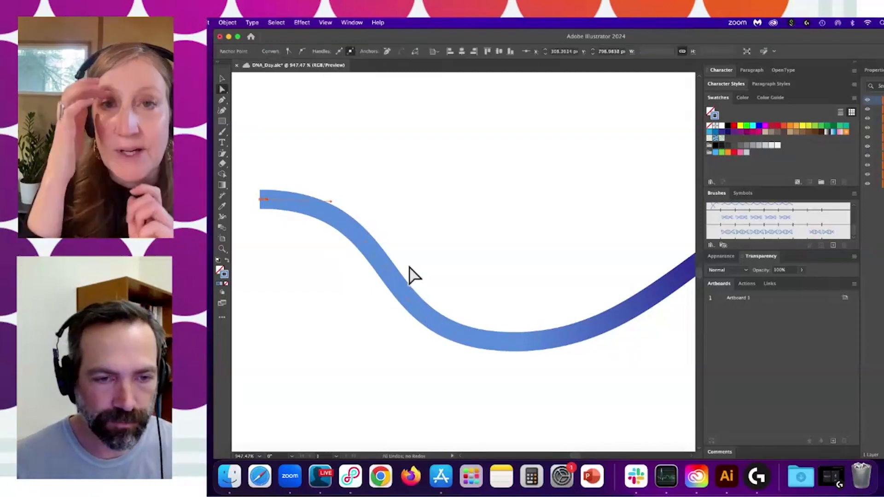
- Recolour the short piece halfway down the left slope dark blue by sampling the darkest part of the right slope with the Eyedropper
{"action": "left_click", "coordinate": [384, 266]}
{"action": "left_click_drag", "start_coordinate": [448, 269], "coordinate": [382, 285]}
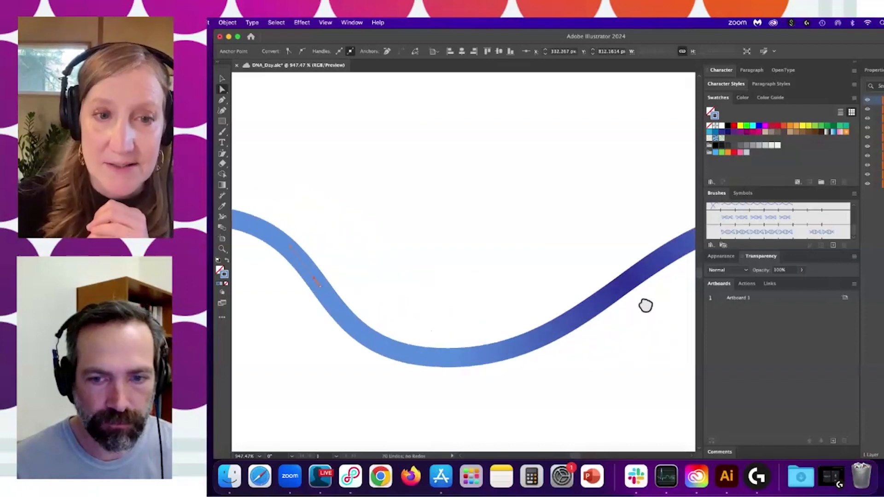
{"action": "left_click", "coordinate": [612, 291]}
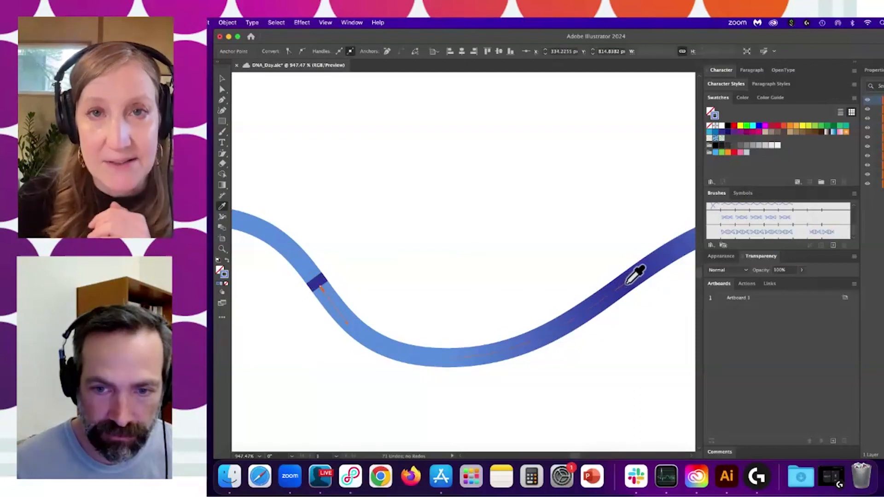
- Inspect the lower light blue segment and its anchor points between the dark blue piece and the wave's bottom
{"action": "key", "text": "a"}
{"action": "left_click", "coordinate": [330, 302]}
{"action": "left_click_drag", "start_coordinate": [341, 315], "coordinate": [458, 295]}
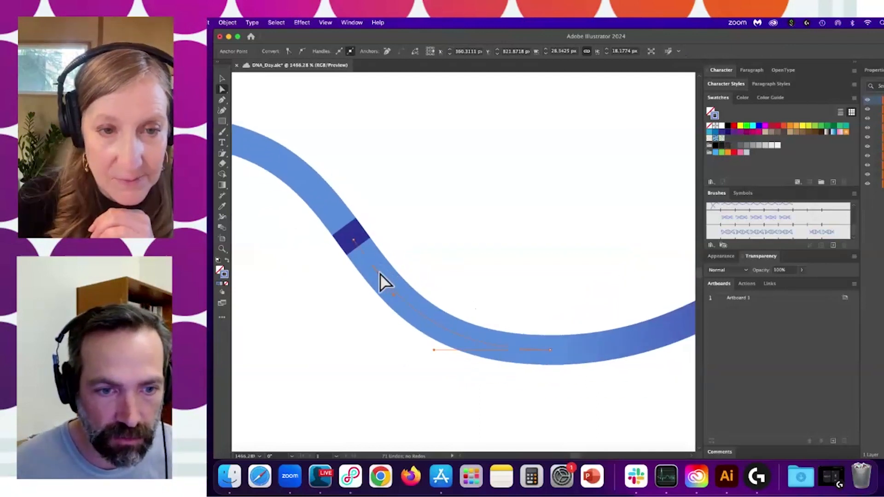
{"action": "left_click", "coordinate": [354, 243]}
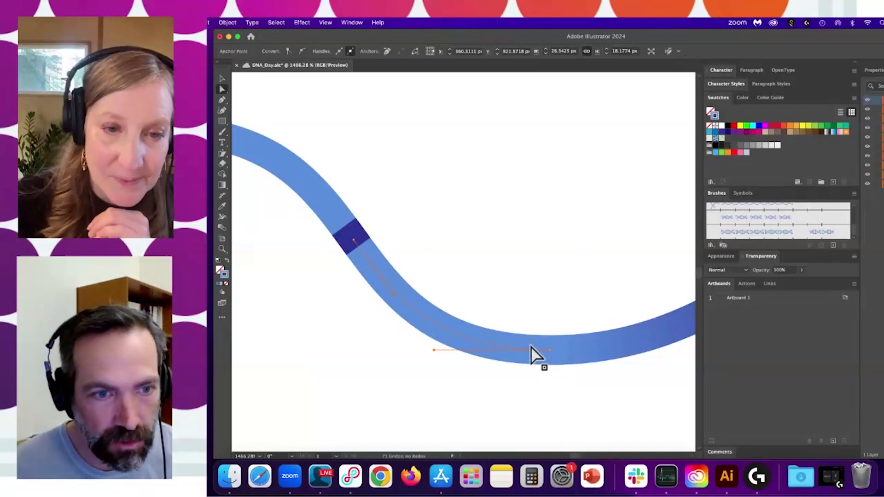
{"action": "left_click_drag", "start_coordinate": [482, 304], "coordinate": [499, 317]}
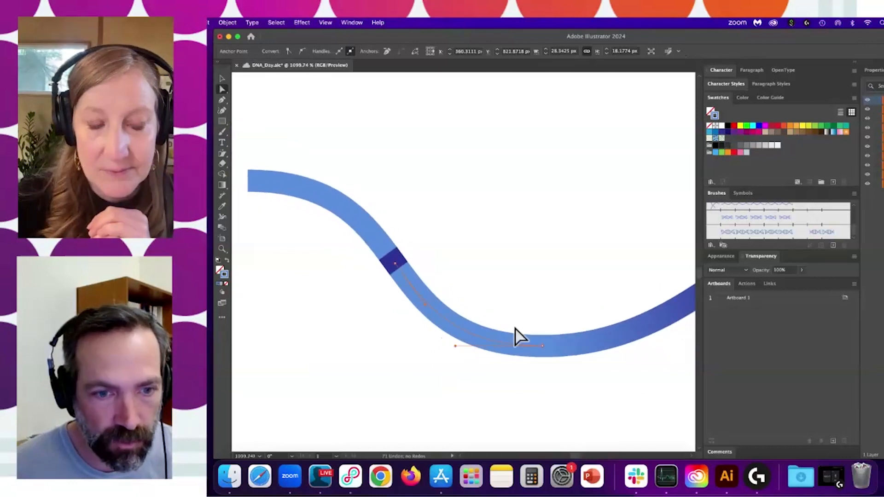
- Blend the short light blue piece at the strand's left end with the dark blue piece and replace the blend's spine with the curved segment
{"action": "left_click", "coordinate": [251, 186]}
{"action": "left_click", "coordinate": [387, 265]}
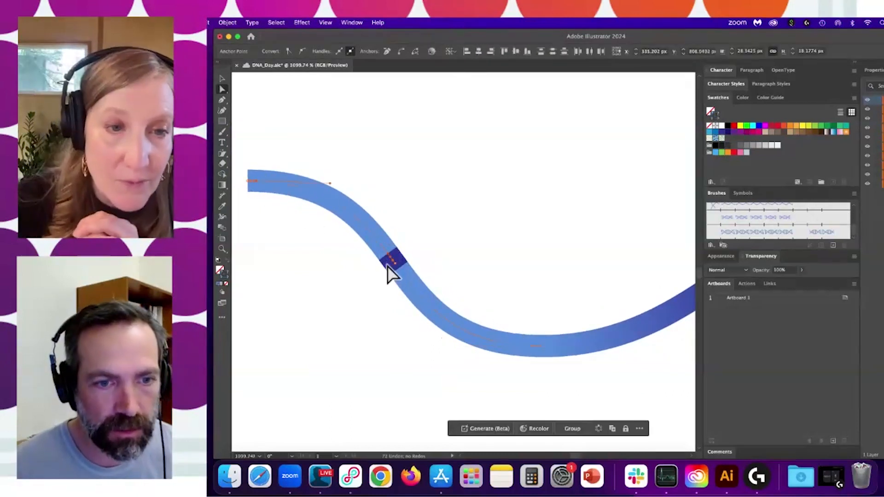
{"action": "key", "text": "super+j"}
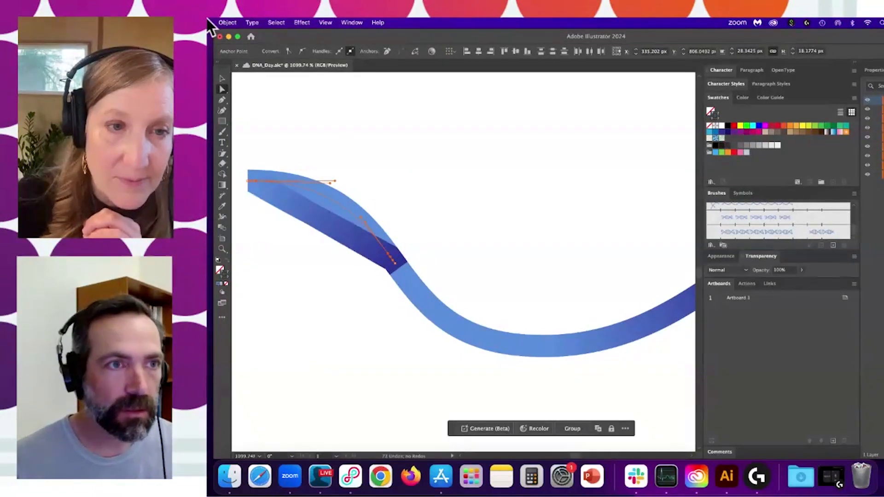
{"action": "left_click", "coordinate": [225, 22]}
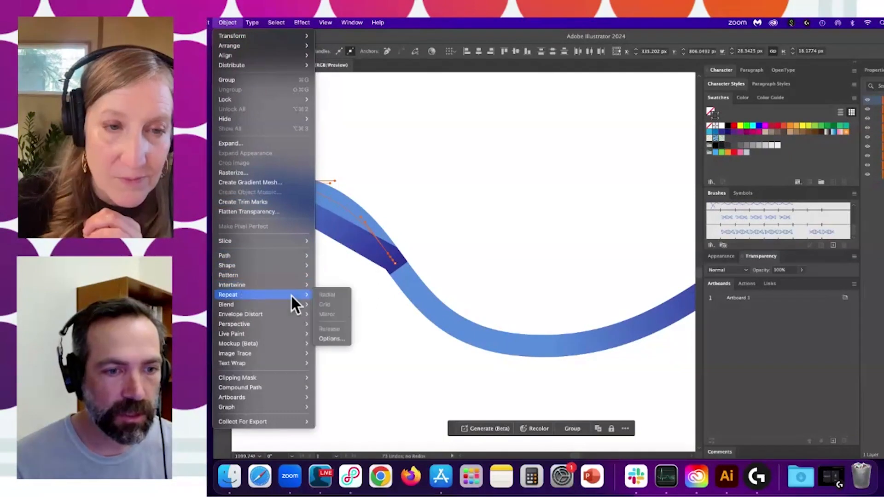
- Replace the straight spine of the left blend with the selected curved path
{"action": "mouse_move", "coordinate": [244, 303]}
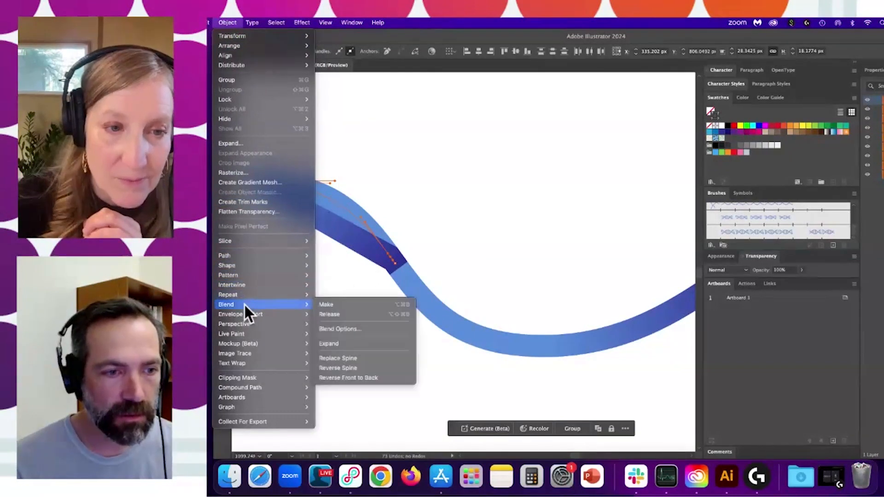
{"action": "left_click", "coordinate": [329, 359]}
{"action": "left_click_drag", "start_coordinate": [426, 295], "coordinate": [360, 262]}
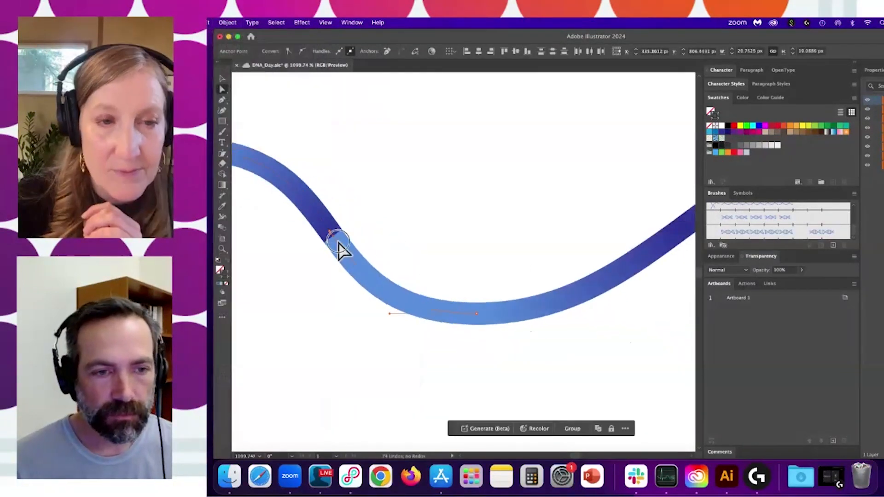
- Try to blend the short strokes at the dark-to-light junction and the curve's lowest point, and undo the blend
{"action": "left_click", "coordinate": [489, 305]}
{"action": "left_click", "coordinate": [483, 325]}
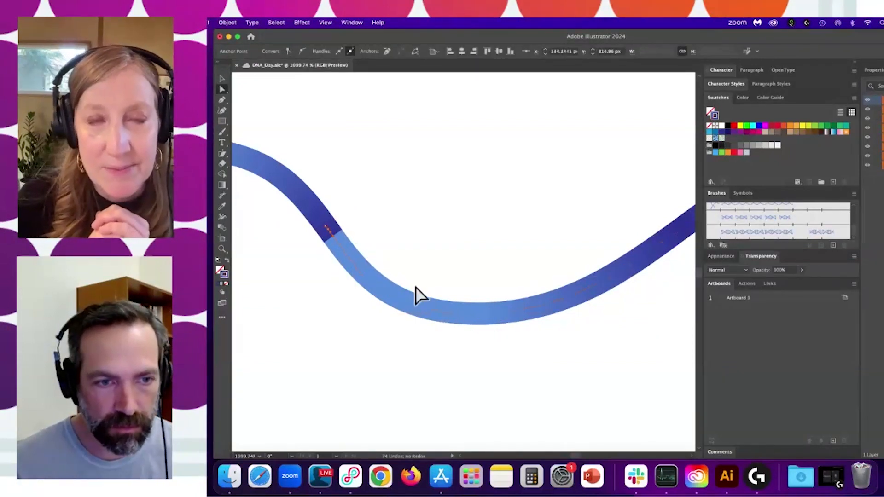
{"action": "left_click", "coordinate": [476, 316]}
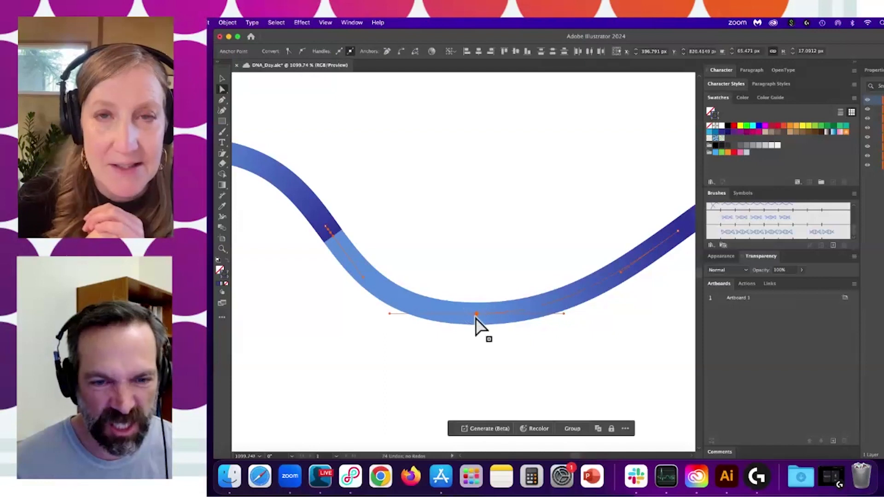
{"action": "left_click_drag", "start_coordinate": [470, 316], "coordinate": [486, 315]}
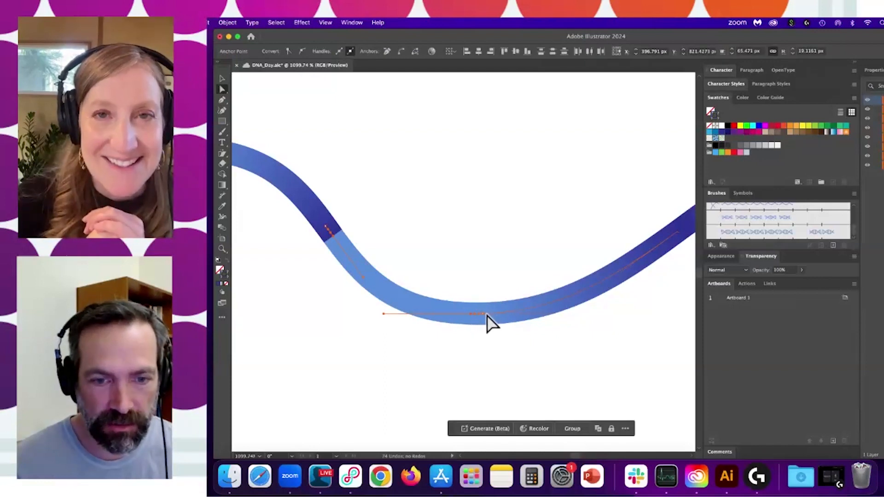
{"action": "left_click", "coordinate": [476, 335]}
{"action": "left_click", "coordinate": [471, 313]}
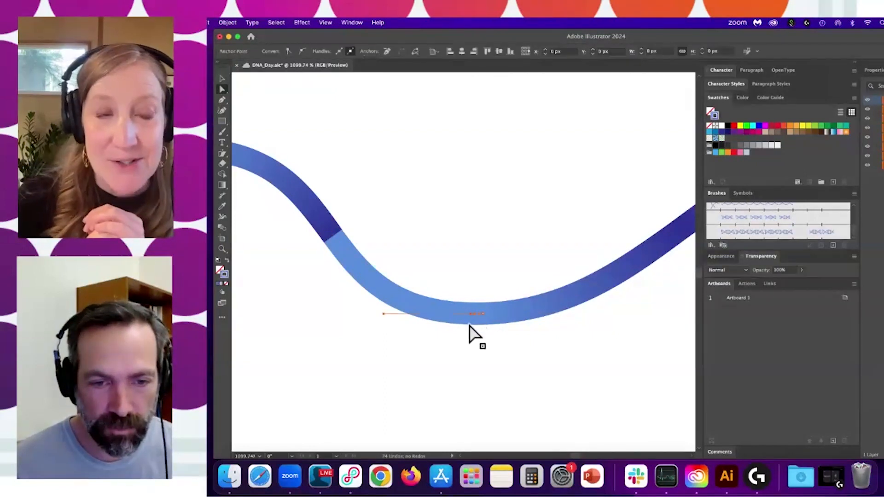
{"action": "left_click", "coordinate": [335, 240]}
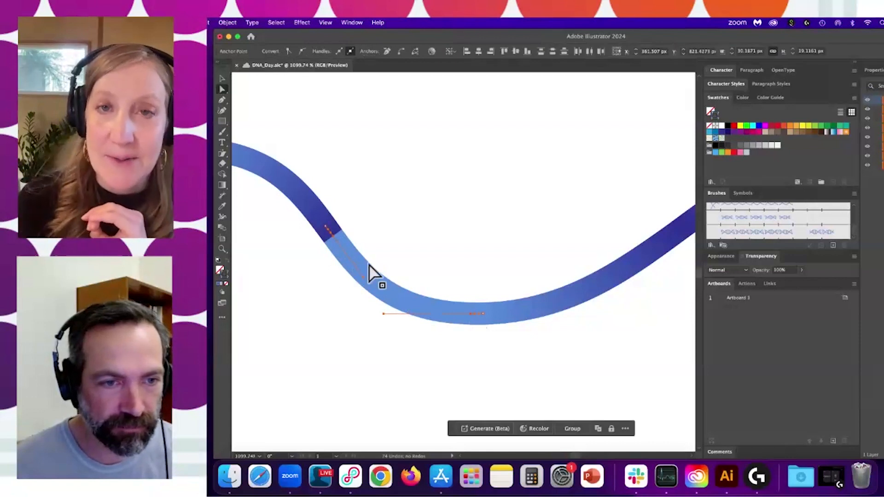
{"action": "key", "text": "super+j"}
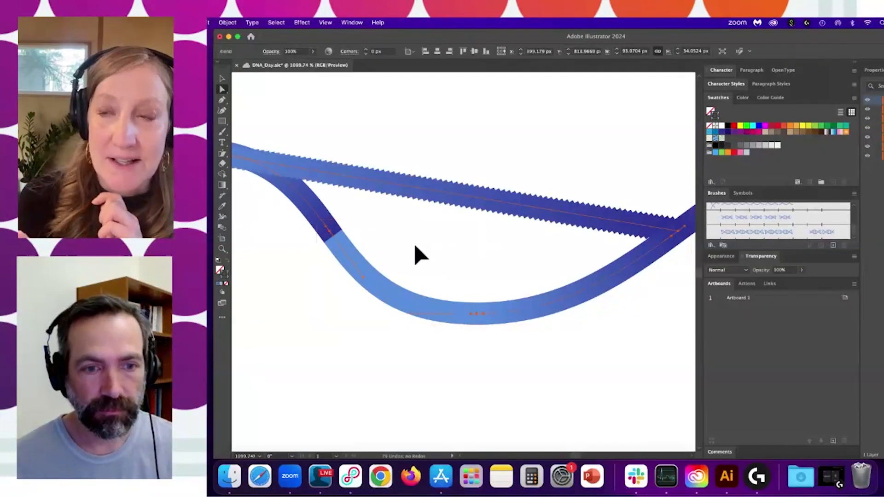
{"action": "key", "text": "super+z"}
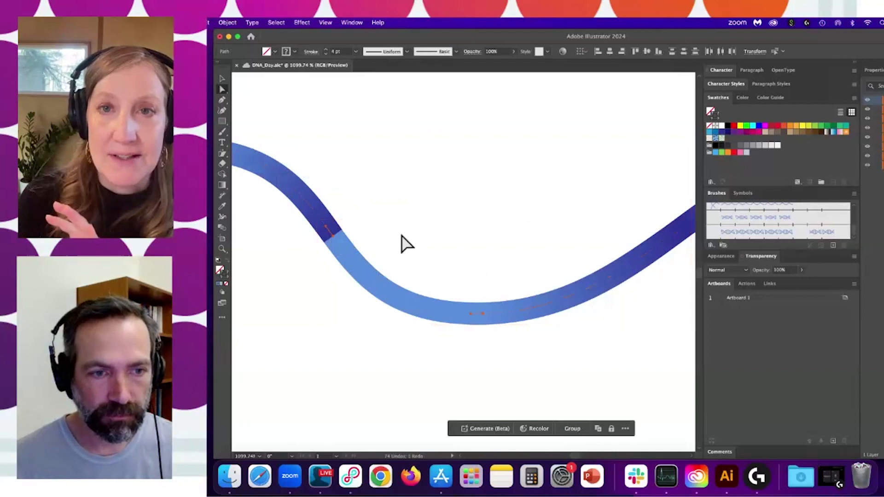
- Redo the misplaced blend to inspect it at a wider view, and undo it again
{"action": "left_click_drag", "start_coordinate": [416, 250], "coordinate": [493, 249]}
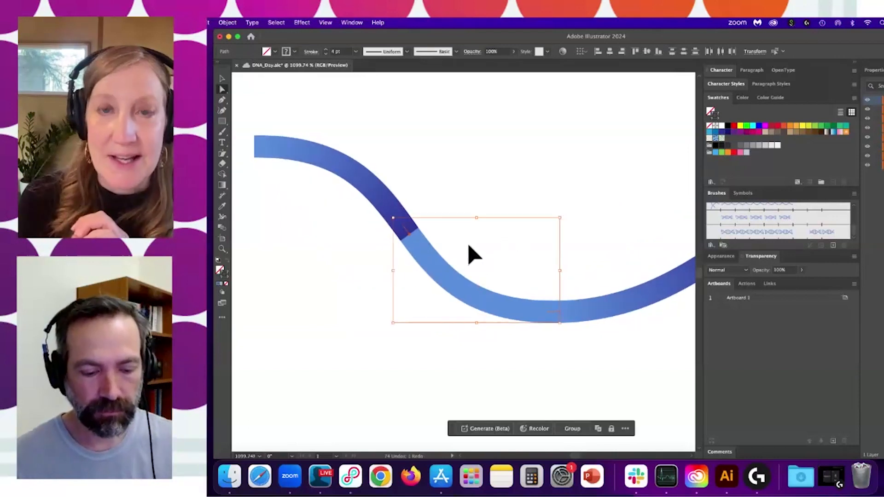
{"action": "key", "text": "super+shift+z"}
{"action": "left_click", "coordinate": [477, 240], "text": "alt+super"}
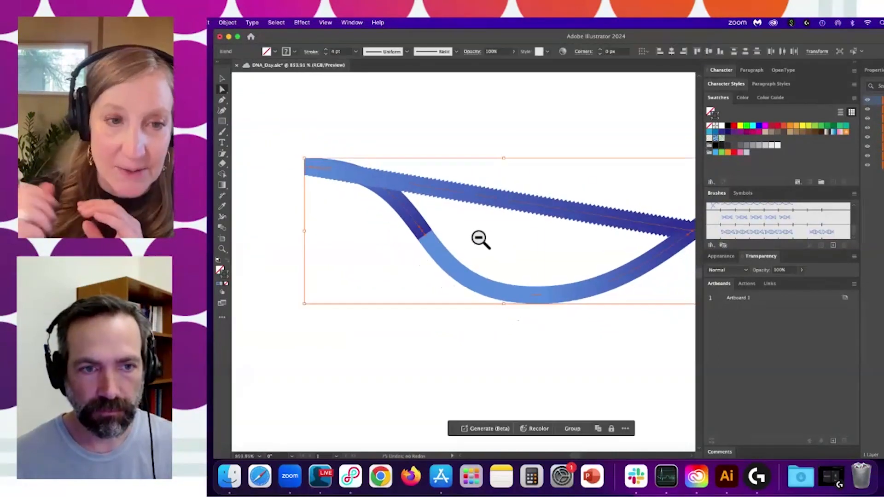
{"action": "key", "text": "super+z"}
- Try to select the short stroke where the dark and light curve segments meet
{"action": "left_click", "coordinate": [428, 241]}
{"action": "left_click", "coordinate": [430, 244]}
{"action": "left_click", "coordinate": [409, 263]}
{"action": "left_click", "coordinate": [428, 241]}
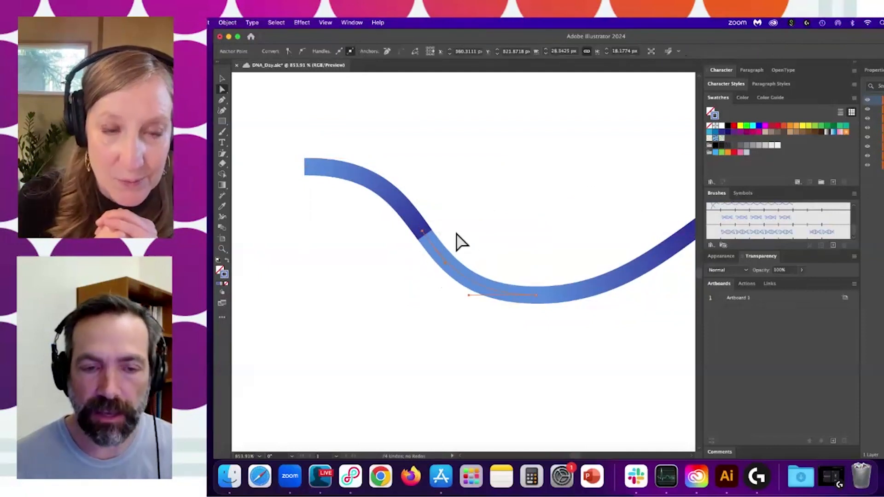
{"action": "left_click", "coordinate": [427, 250]}
{"action": "left_click_drag", "start_coordinate": [451, 228], "coordinate": [422, 235]}
{"action": "left_click_drag", "start_coordinate": [387, 173], "coordinate": [345, 229]}
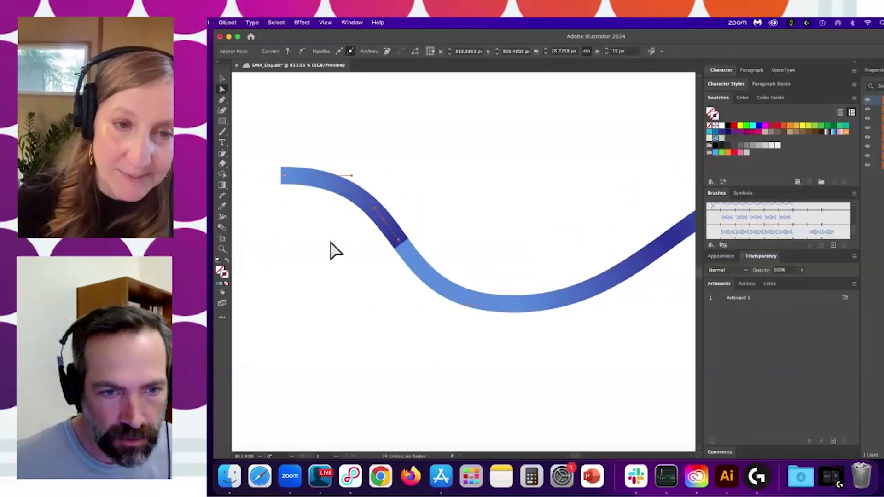
{"action": "left_click_drag", "start_coordinate": [267, 145], "coordinate": [433, 256]}
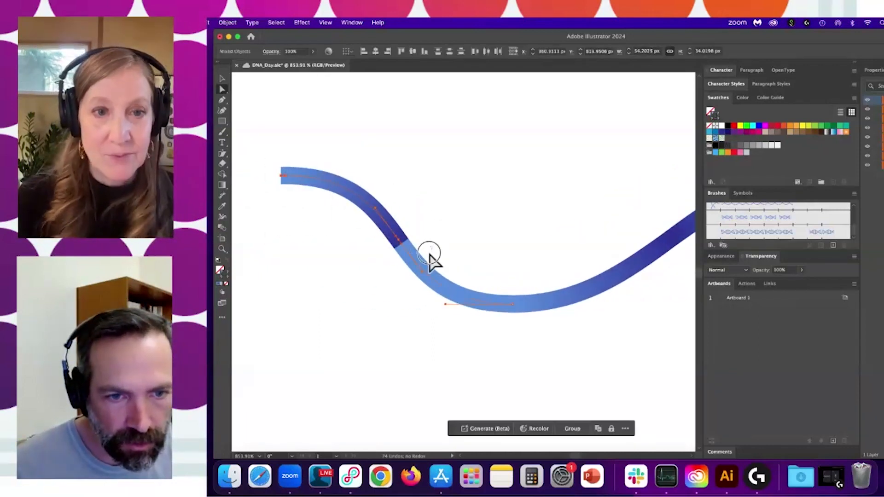
- Select only the short dark stroke at the junction, separate from the neighbouring blend and the light curve
{"action": "scroll", "coordinate": [405, 253], "scroll_direction": "up", "scroll_amount": 5}
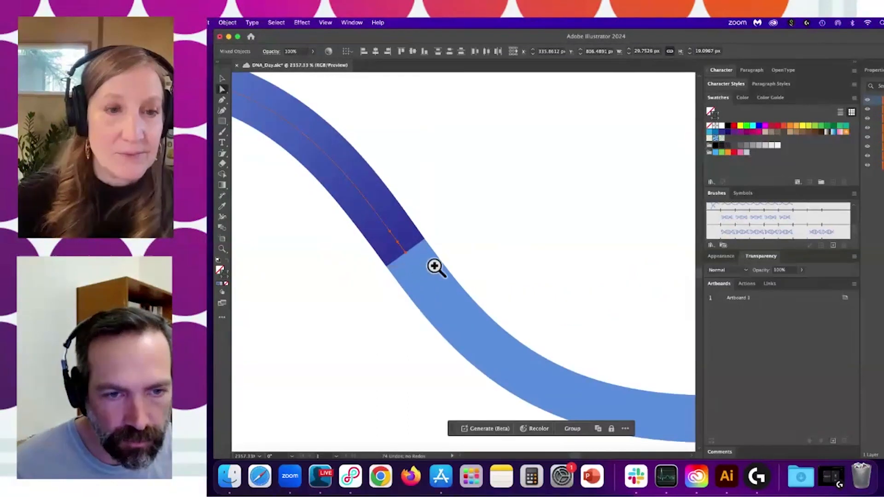
{"action": "left_click", "coordinate": [404, 251]}
{"action": "left_click", "coordinate": [405, 253]}
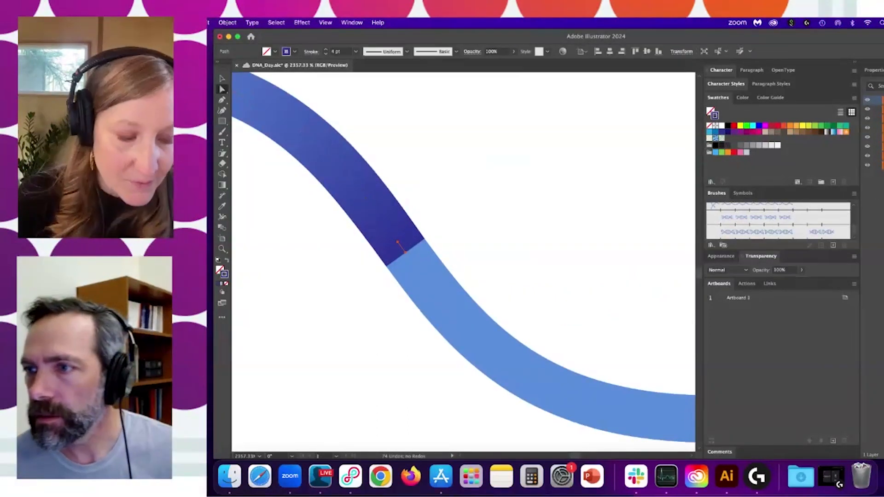
{"action": "left_click", "coordinate": [882, 128]}
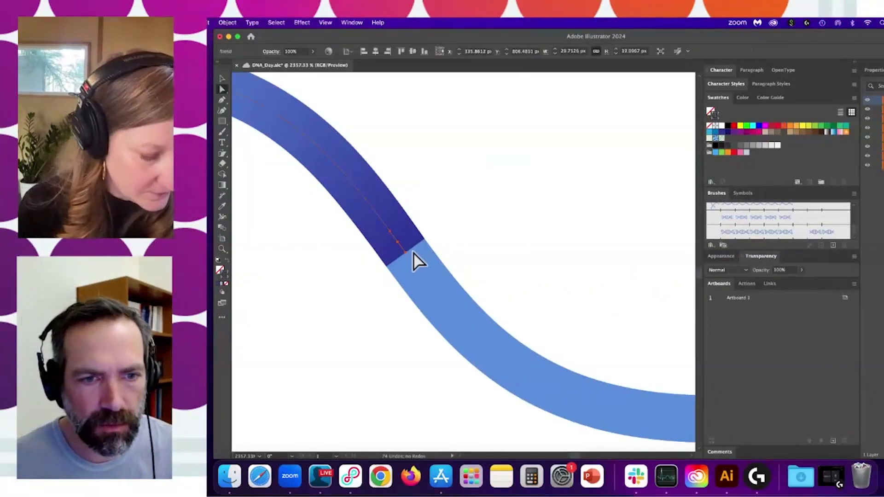
{"action": "mouse_move", "coordinate": [408, 253]}
{"action": "left_mouse_down"}
{"action": "mouse_move", "coordinate": [414, 184]}
{"action": "mouse_move", "coordinate": [396, 197]}
{"action": "mouse_move", "coordinate": [398, 247]}
{"action": "left_mouse_up"}
{"action": "left_click", "coordinate": [415, 287]}
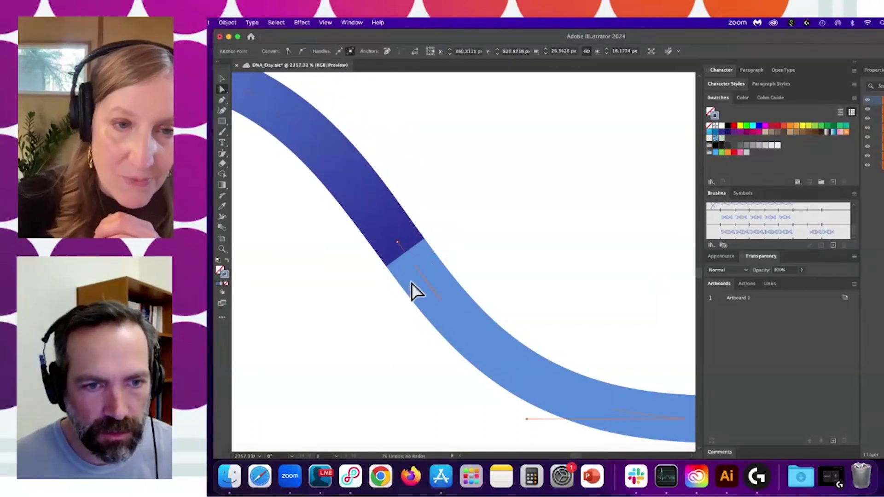
{"action": "left_click", "coordinate": [339, 309]}
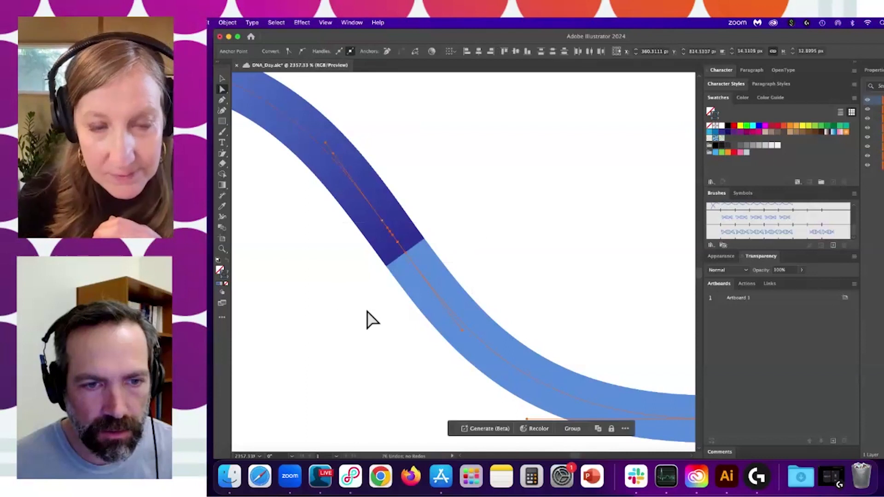
{"action": "left_click", "coordinate": [401, 248]}
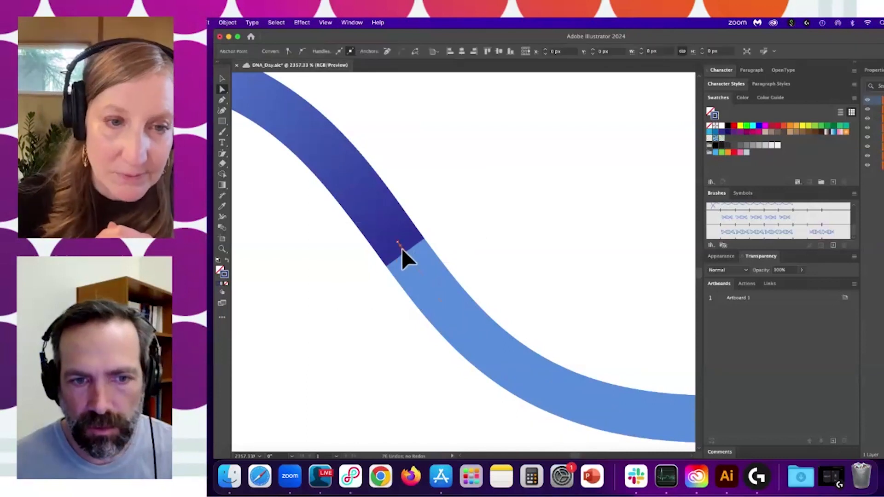
{"action": "left_click", "coordinate": [406, 253]}
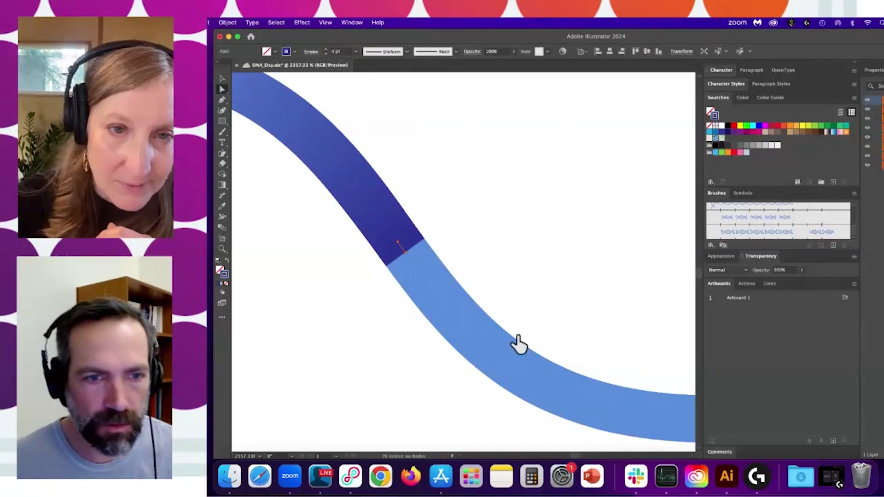
- Try blending the selected junction stroke with the short stroke at the bottom of the wave, and undo it
{"action": "left_click", "coordinate": [456, 366], "text": "alt+super"}
{"action": "left_click_drag", "start_coordinate": [559, 348], "coordinate": [470, 296]}
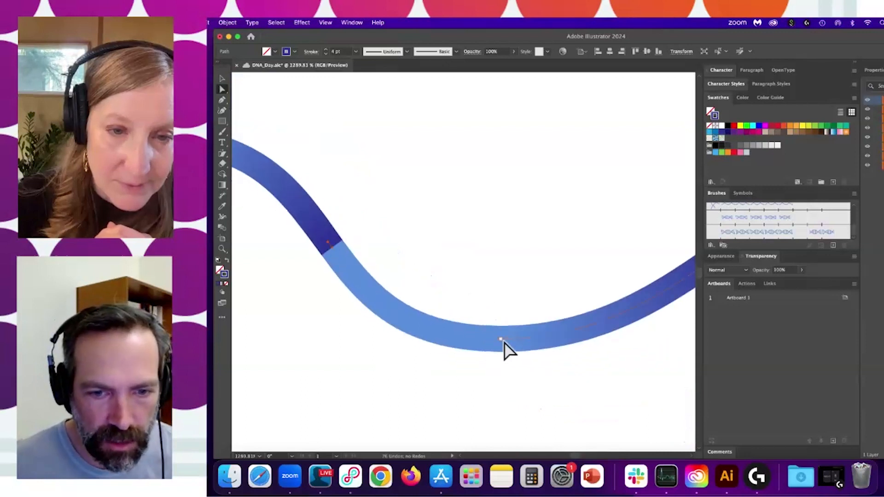
{"action": "left_click", "coordinate": [494, 341]}
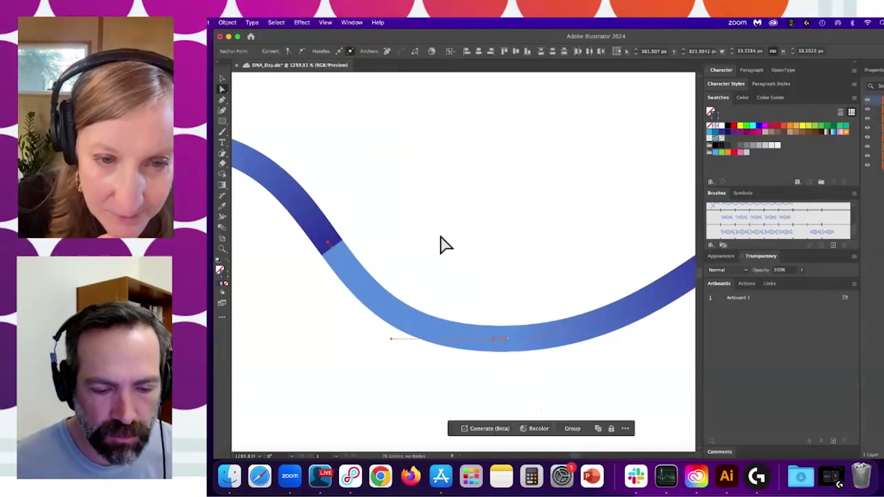
{"action": "key", "text": "super+j"}
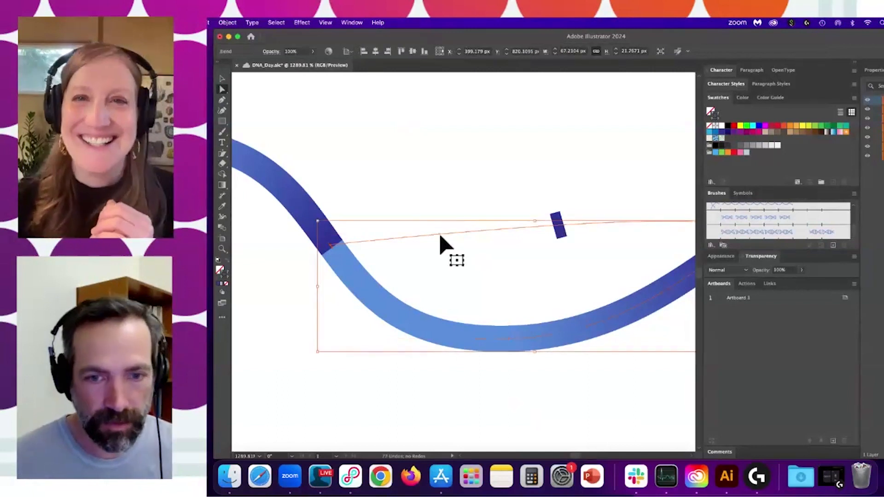
{"action": "key", "text": "super+z"}
- Hide the finished blends around the remaining light curve segment so that only its own paths are showing
{"action": "scroll", "coordinate": [522, 290], "scroll_direction": "down", "scroll_amount": 5}
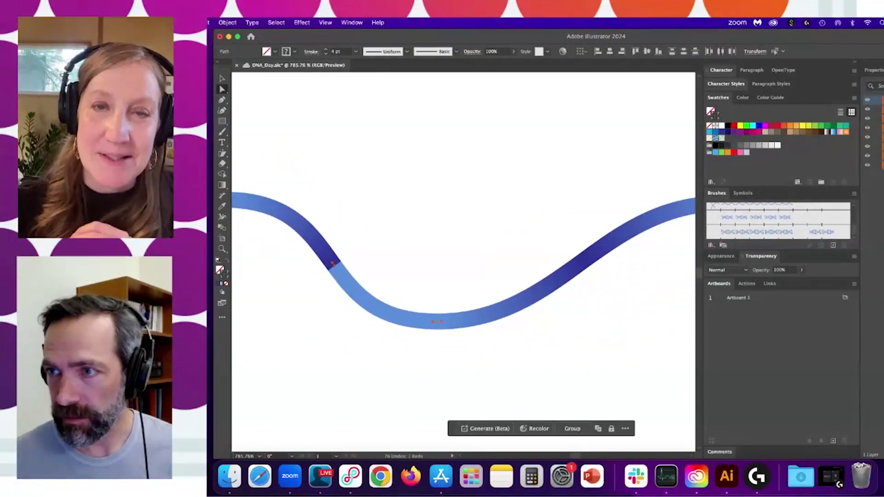
{"action": "left_click", "coordinate": [868, 115]}
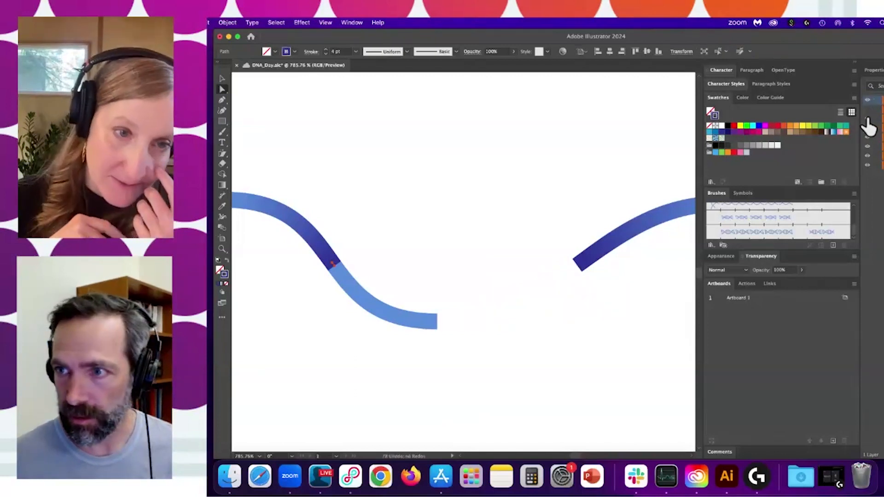
{"action": "left_click", "coordinate": [868, 119]}
{"action": "left_click", "coordinate": [868, 129]}
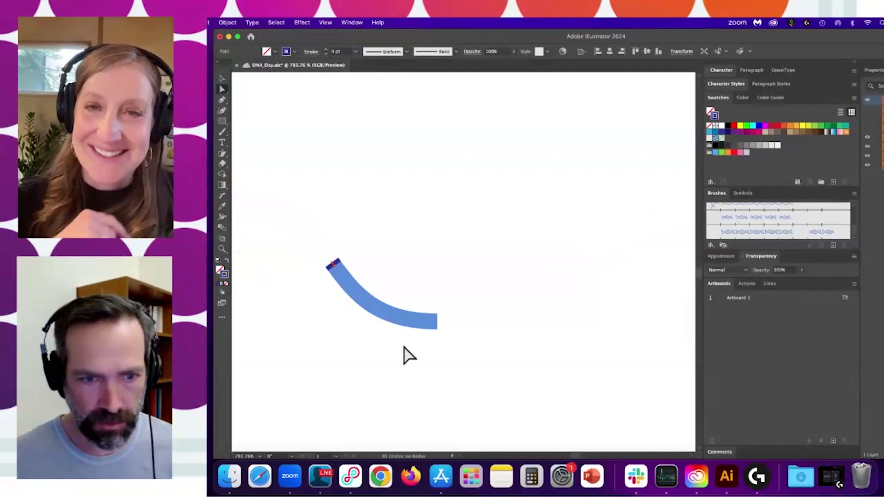
- Blend the short strokes at the two ends of the remaining light curve
{"action": "left_click", "coordinate": [432, 322]}
{"action": "left_click", "coordinate": [333, 264], "text": "shift"}
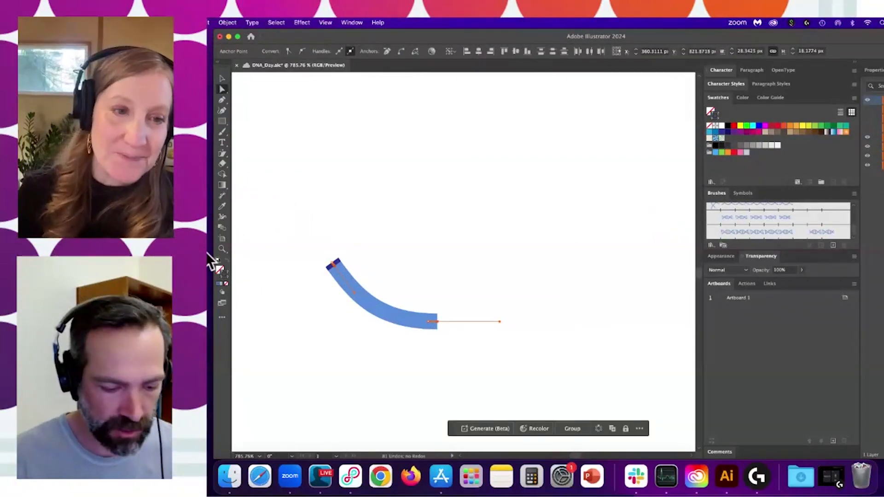
{"action": "key", "text": "super+j"}
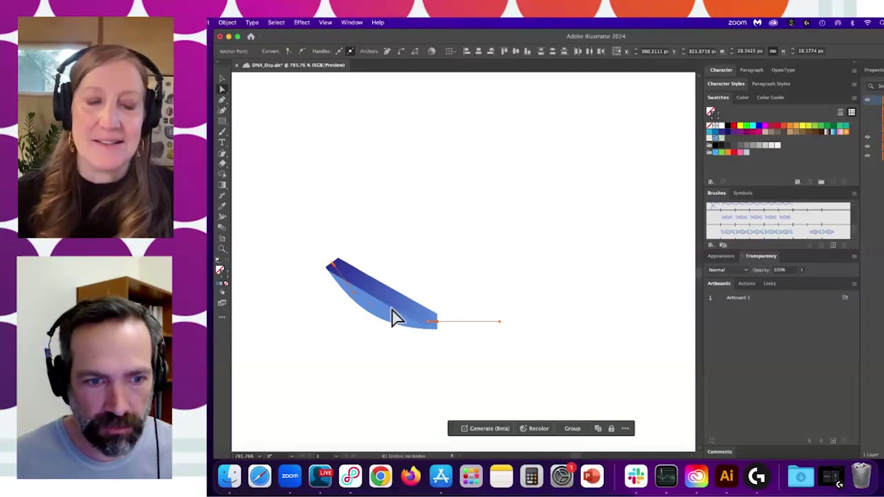
- Replace the new blend's spine with the light curve and show the hidden blends again
{"action": "left_click", "coordinate": [376, 307], "text": "shift"}
{"action": "left_click", "coordinate": [227, 23]}
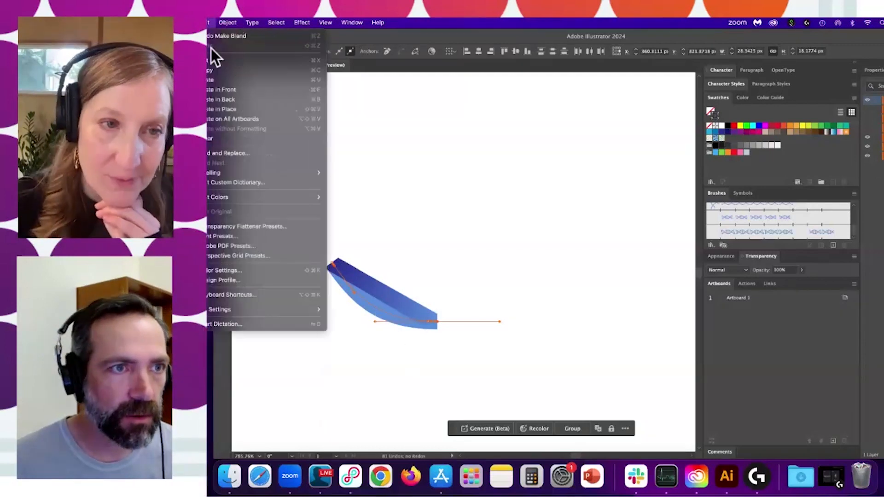
{"action": "mouse_move", "coordinate": [230, 256]}
{"action": "mouse_move", "coordinate": [232, 304]}
{"action": "left_click", "coordinate": [332, 357]}
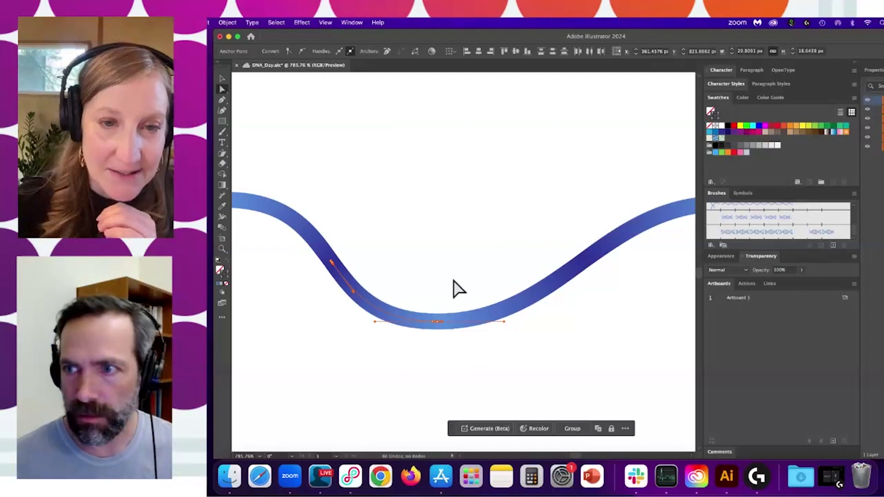
{"action": "left_click_drag", "start_coordinate": [382, 253], "coordinate": [452, 260]}
{"action": "left_click", "coordinate": [480, 307]}
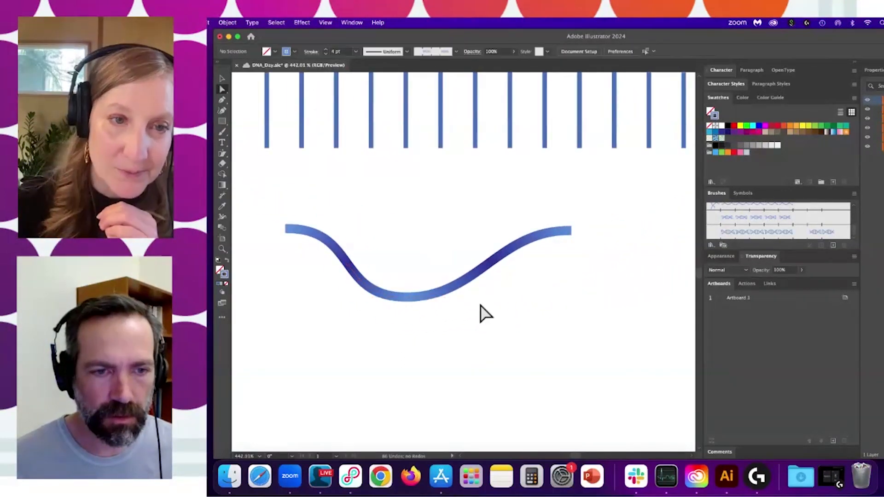
{"action": "left_click_drag", "start_coordinate": [268, 188], "coordinate": [648, 327]}
{"action": "left_click_drag", "start_coordinate": [581, 310], "coordinate": [497, 270]}
{"action": "left_click", "coordinate": [490, 300]}
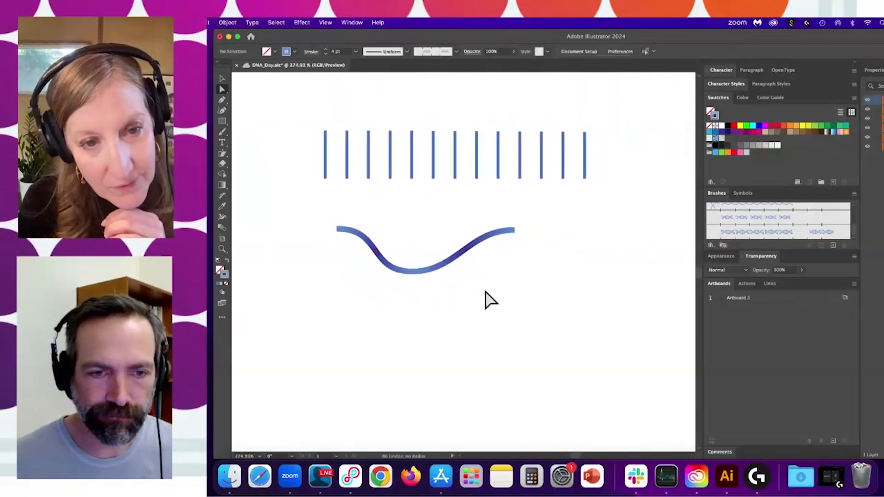
{"action": "mouse_move", "coordinate": [322, 208]}
{"action": "left_mouse_down"}
{"action": "mouse_move", "coordinate": [582, 292]}
{"action": "mouse_move", "coordinate": [555, 304]}
{"action": "left_mouse_up"}
{"action": "left_click", "coordinate": [525, 249]}
- Copy the two spine segments of the wave's rising half and place the duplicate just below the wave
{"action": "left_click", "coordinate": [479, 241]}
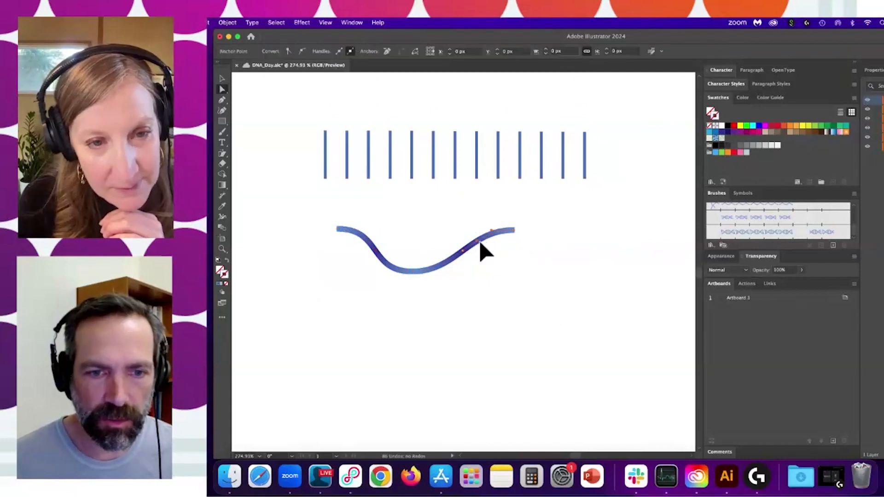
{"action": "left_click", "coordinate": [448, 265]}
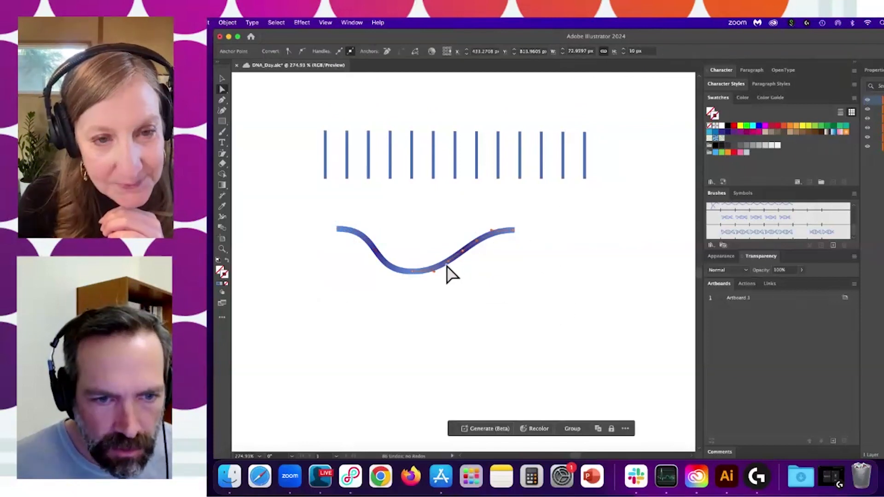
{"action": "key", "text": "super+c"}
{"action": "left_click", "coordinate": [522, 305]}
{"action": "key", "text": "super+f"}
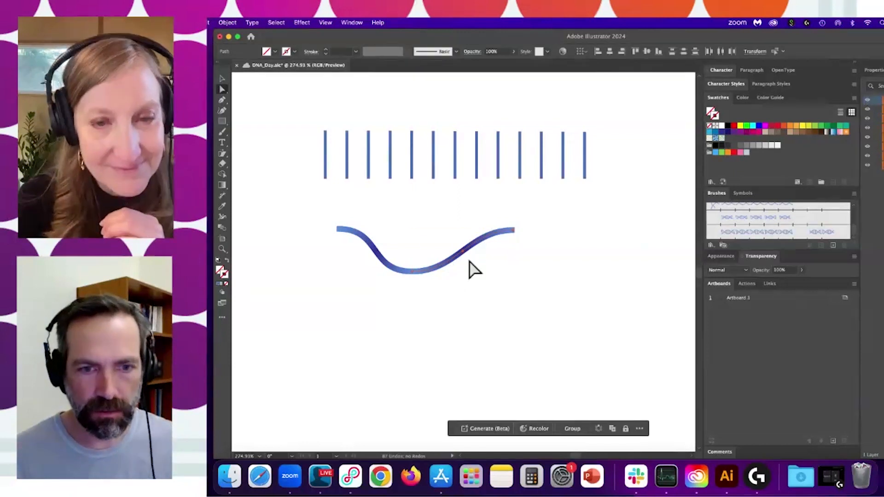
{"action": "left_click_drag", "start_coordinate": [464, 257], "coordinate": [471, 310]}
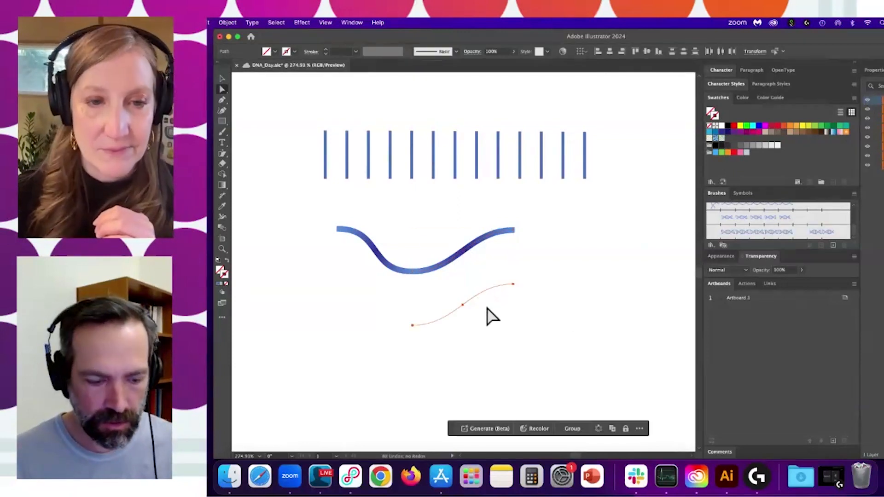
- Give the copied curve a blue swatch stroke and turn it into a linear blue gradient with its end stop at 100%
{"action": "key", "text": "i"}
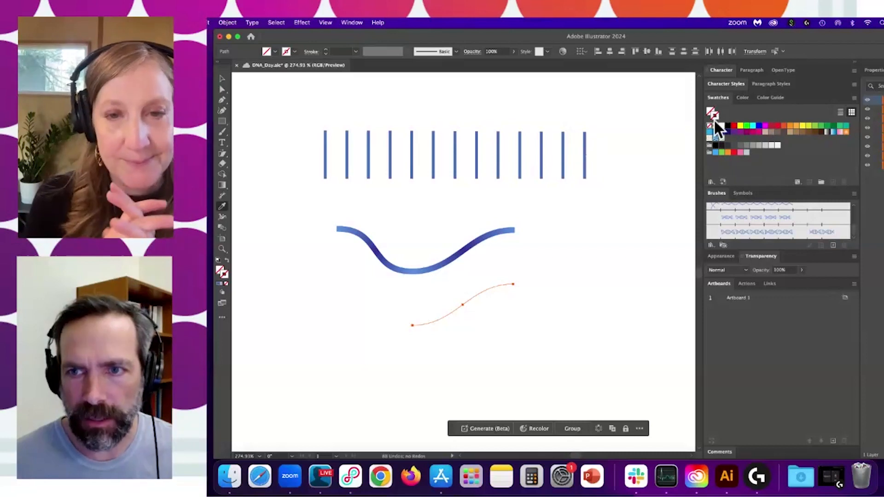
{"action": "left_click", "coordinate": [713, 136]}
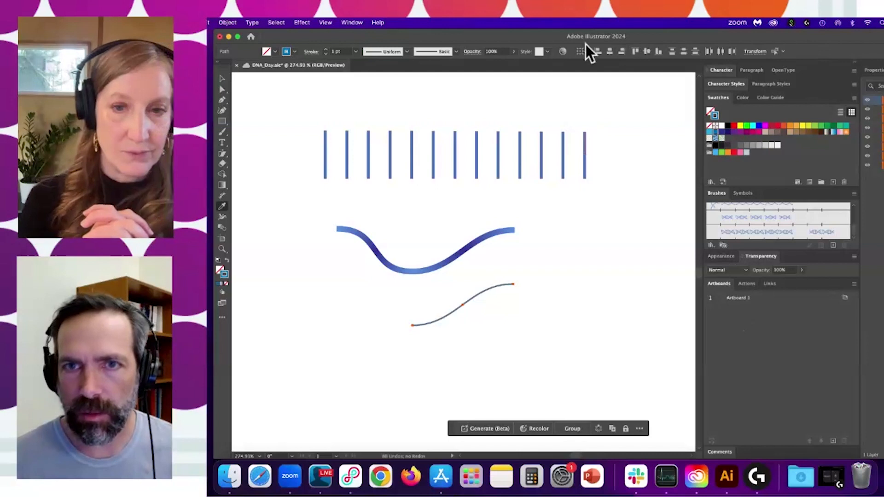
{"action": "left_click", "coordinate": [361, 23]}
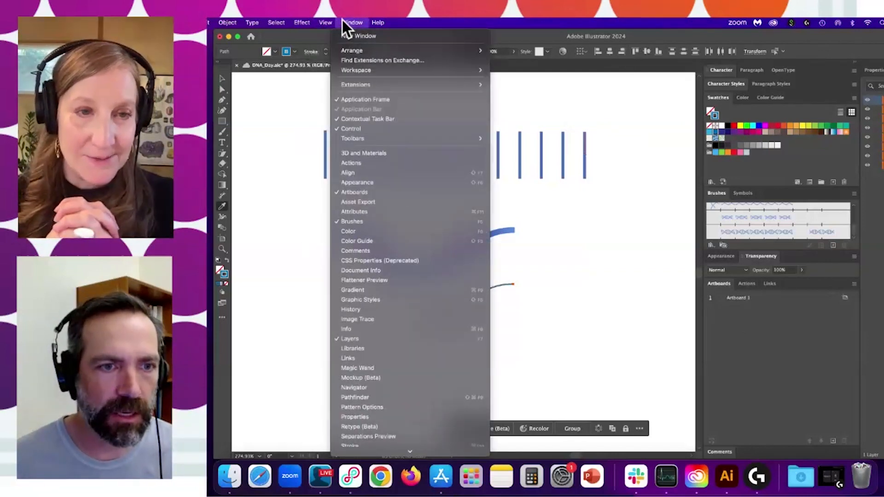
{"action": "left_click", "coordinate": [360, 290]}
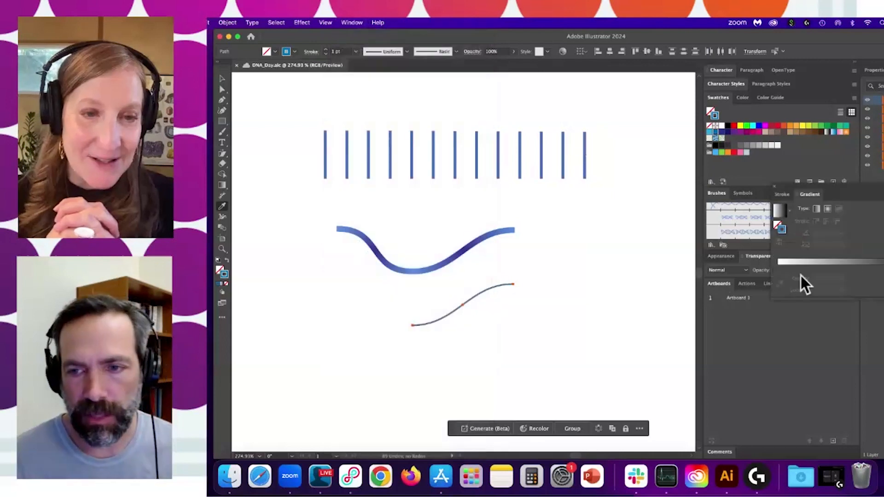
{"action": "mouse_move", "coordinate": [783, 230]}
{"action": "left_mouse_down"}
{"action": "mouse_move", "coordinate": [796, 255]}
{"action": "mouse_move", "coordinate": [793, 291]}
{"action": "mouse_move", "coordinate": [757, 270]}
{"action": "left_mouse_up"}
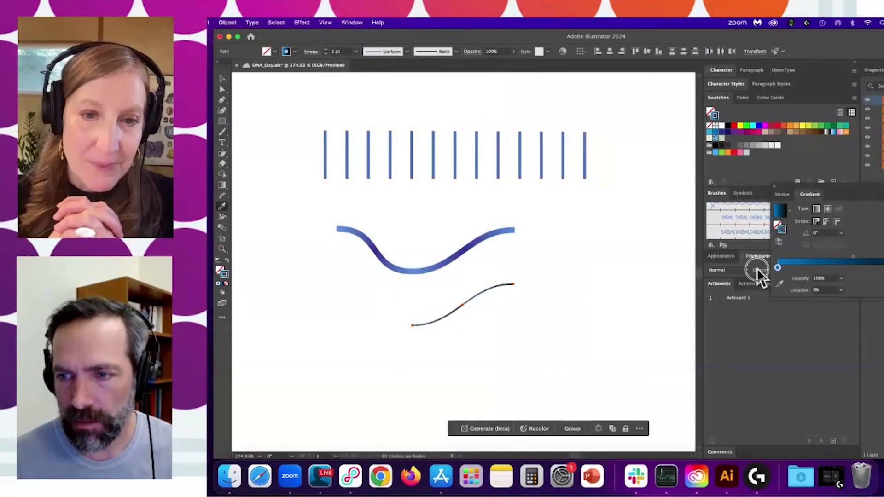
{"action": "left_click", "coordinate": [847, 267]}
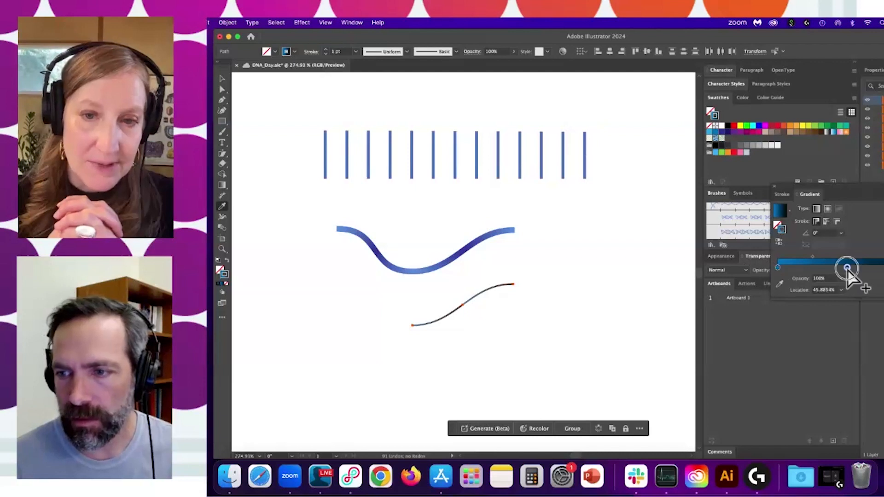
{"action": "left_click_drag", "start_coordinate": [847, 267], "coordinate": [883, 267]}
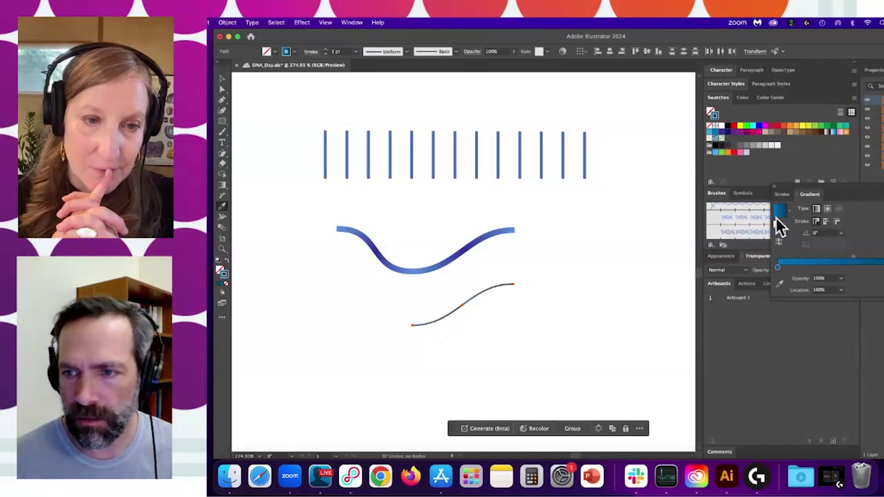
- Run the copied curve's gradient along the stroke and set the stroke weight to 6 pt
{"action": "left_click", "coordinate": [720, 256]}
{"action": "left_click", "coordinate": [744, 283]}
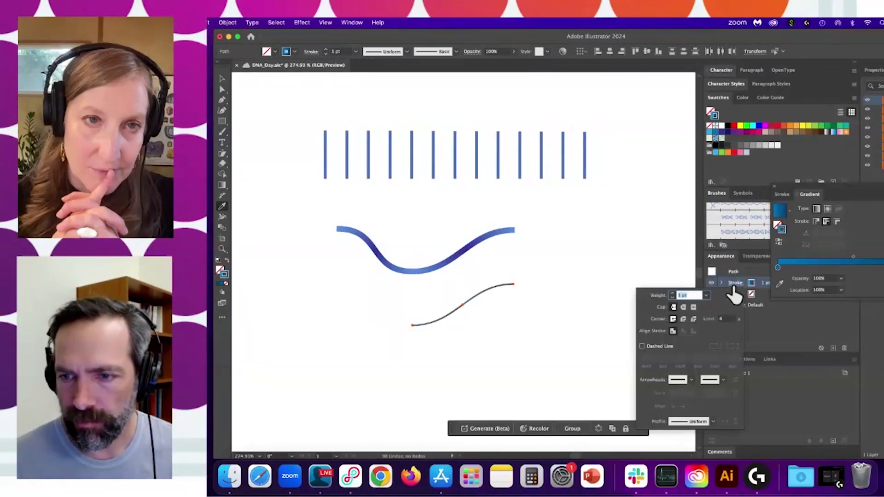
{"action": "left_click", "coordinate": [672, 293]}
{"action": "left_click", "coordinate": [672, 293]}
{"action": "left_click", "coordinate": [672, 292]}
{"action": "left_click", "coordinate": [672, 293]}
{"action": "left_click", "coordinate": [672, 292]}
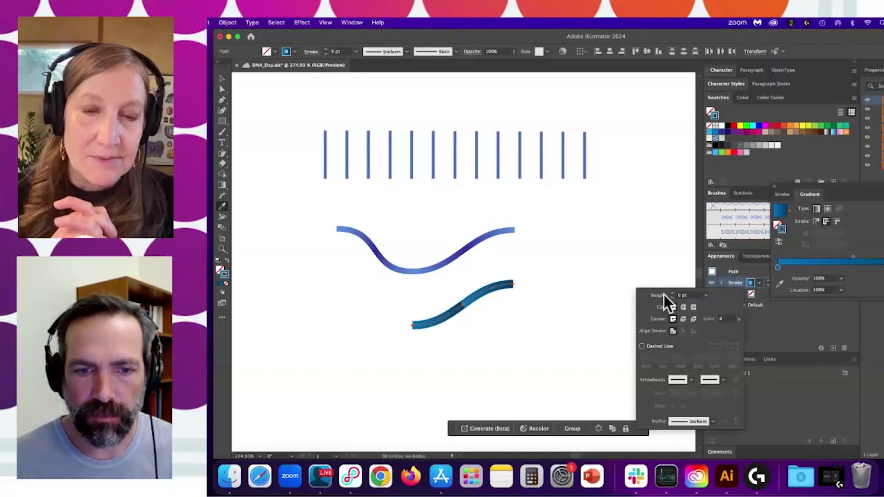
- Join the two segments of the gradient-stroked curve into a single path
{"action": "left_click", "coordinate": [522, 277]}
{"action": "key", "text": "super+j"}
{"action": "key", "text": "super+j"}
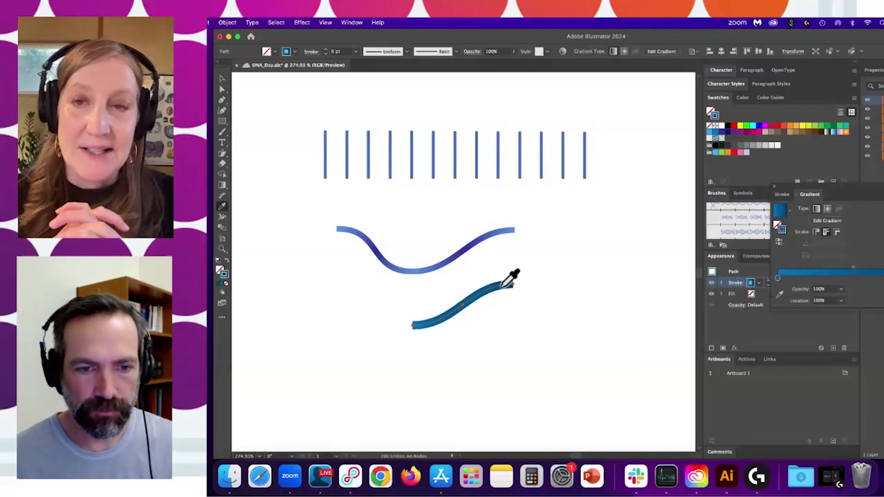
- Try to add the gradient-stroked curve to the document's brushes, and undo its move
{"action": "key", "text": "a"}
{"action": "left_click", "coordinate": [545, 272]}
{"action": "left_click_drag", "start_coordinate": [410, 285], "coordinate": [598, 374]}
{"action": "mouse_move", "coordinate": [515, 292]}
{"action": "left_mouse_down"}
{"action": "mouse_move", "coordinate": [759, 223]}
{"action": "mouse_move", "coordinate": [754, 249]}
{"action": "left_mouse_up"}
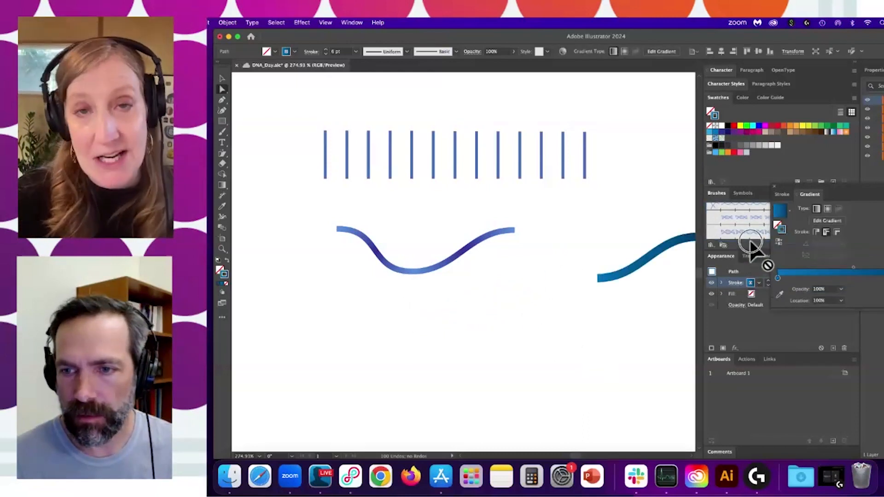
{"action": "key", "text": "super+z"}
- Enlarge the brush list and move the gradient settings clear of it
{"action": "left_click_drag", "start_coordinate": [728, 186], "coordinate": [728, 152]}
{"action": "mouse_move", "coordinate": [824, 194]}
{"action": "left_mouse_down"}
{"action": "mouse_move", "coordinate": [819, 282]}
{"action": "mouse_move", "coordinate": [808, 305]}
{"action": "left_mouse_up"}
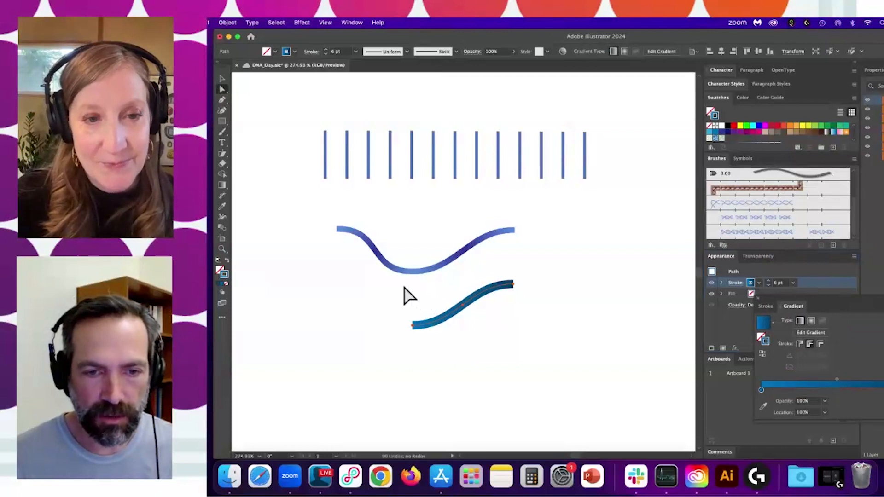
- Try to delete the first DNA pattern brush while the wave blend is selected, and undo the changes
{"action": "mouse_move", "coordinate": [322, 208]}
{"action": "left_mouse_down"}
{"action": "mouse_move", "coordinate": [568, 282]}
{"action": "mouse_move", "coordinate": [547, 276]}
{"action": "left_mouse_up"}
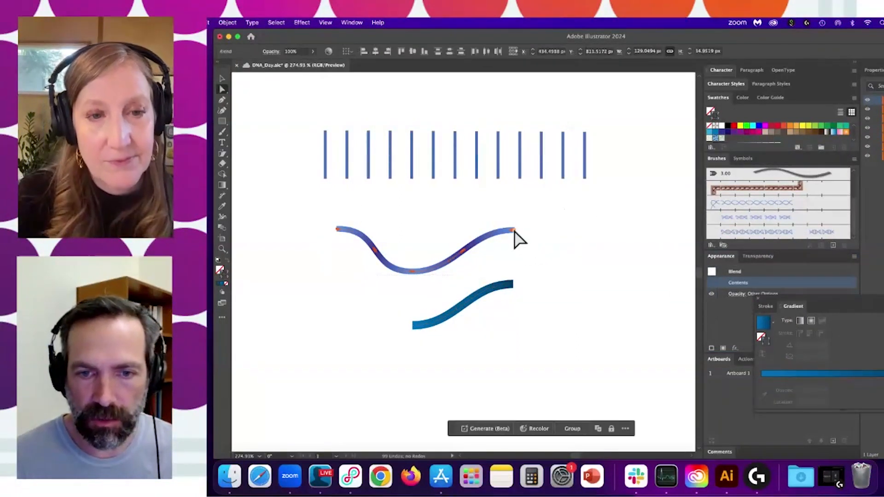
{"action": "left_click", "coordinate": [828, 205]}
{"action": "left_click", "coordinate": [844, 246]}
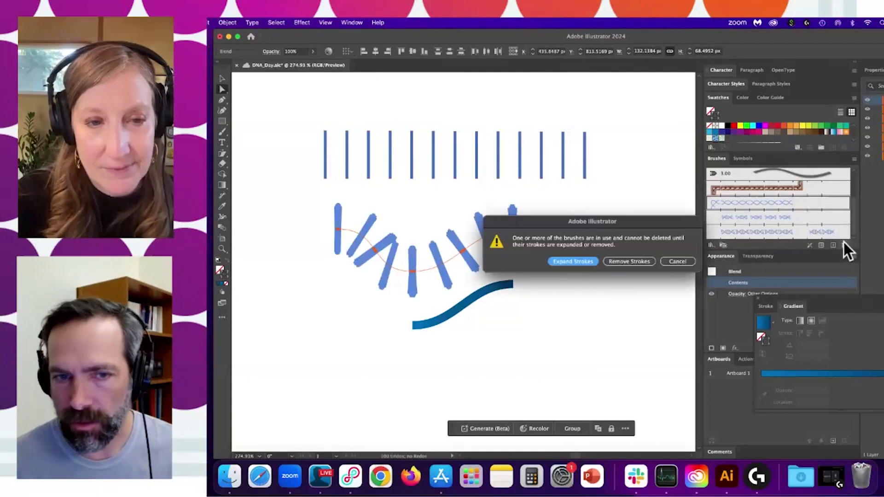
{"action": "left_click", "coordinate": [675, 262]}
{"action": "key", "text": "super+z"}
{"action": "key", "text": "super+z"}
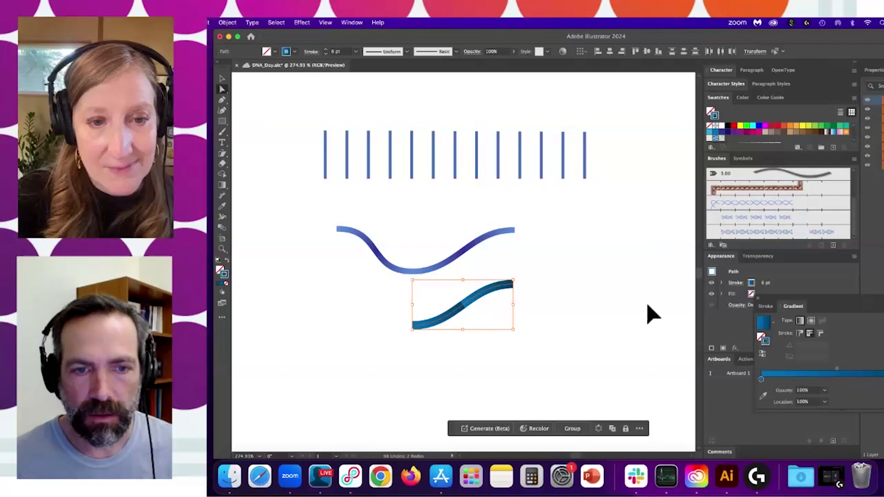
- Delete Pattern Brush 1 and Pattern Brush 2 from the document's brushes
{"action": "left_click", "coordinate": [460, 300]}
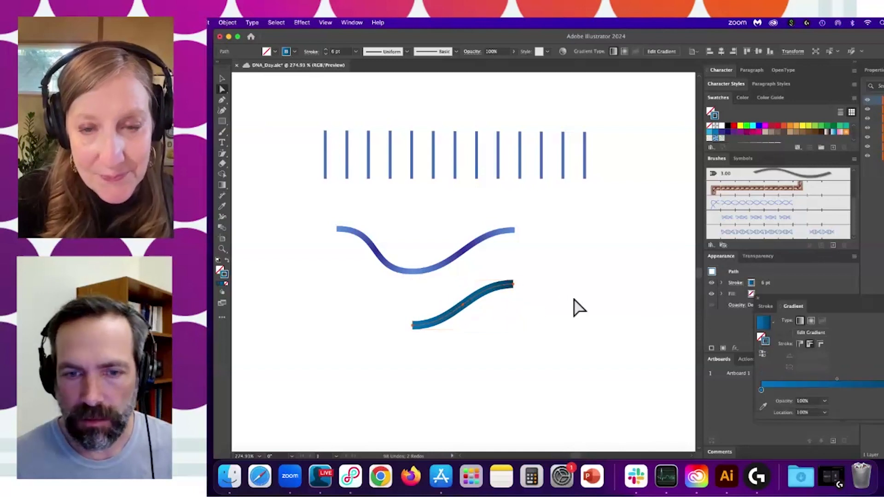
{"action": "left_click", "coordinate": [807, 205]}
{"action": "left_click", "coordinate": [844, 245]}
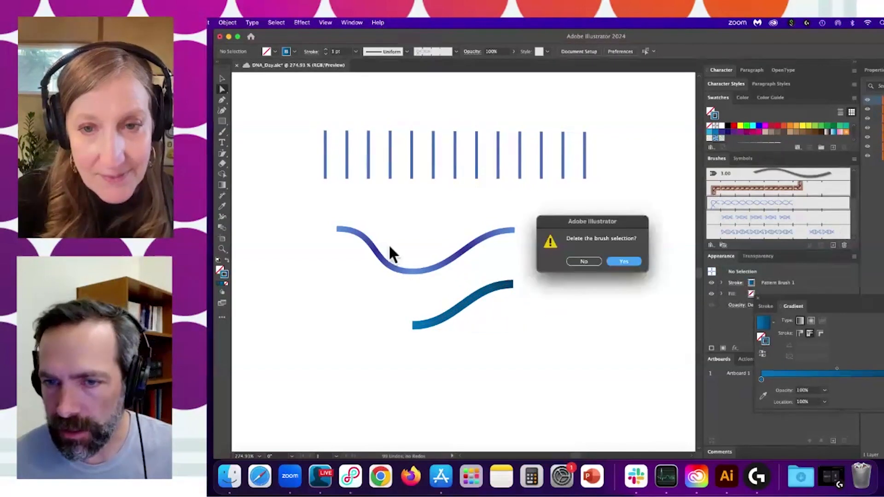
{"action": "left_click", "coordinate": [623, 261]}
{"action": "left_click", "coordinate": [788, 220]}
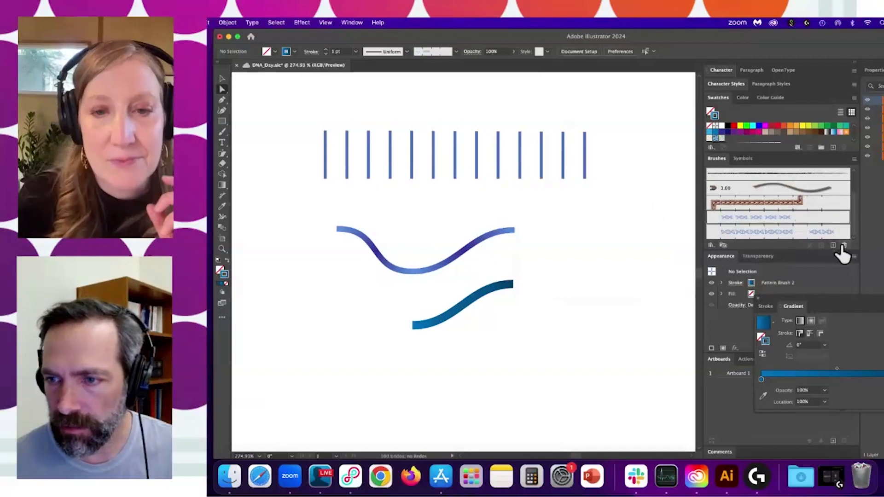
{"action": "left_click", "coordinate": [843, 245]}
{"action": "left_click", "coordinate": [623, 261]}
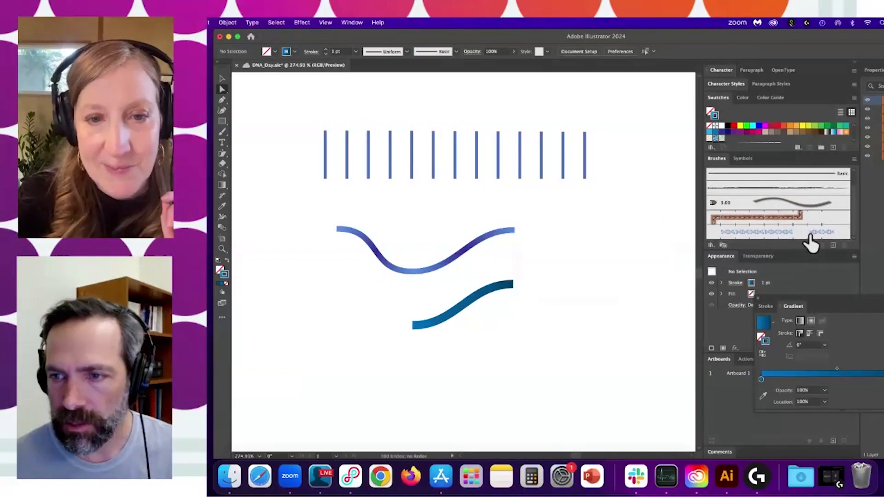
- Try to create a pattern brush from the gradient-stroked curve
{"action": "left_click_drag", "start_coordinate": [759, 249], "coordinate": [764, 318]}
{"action": "left_click_drag", "start_coordinate": [405, 271], "coordinate": [561, 371]}
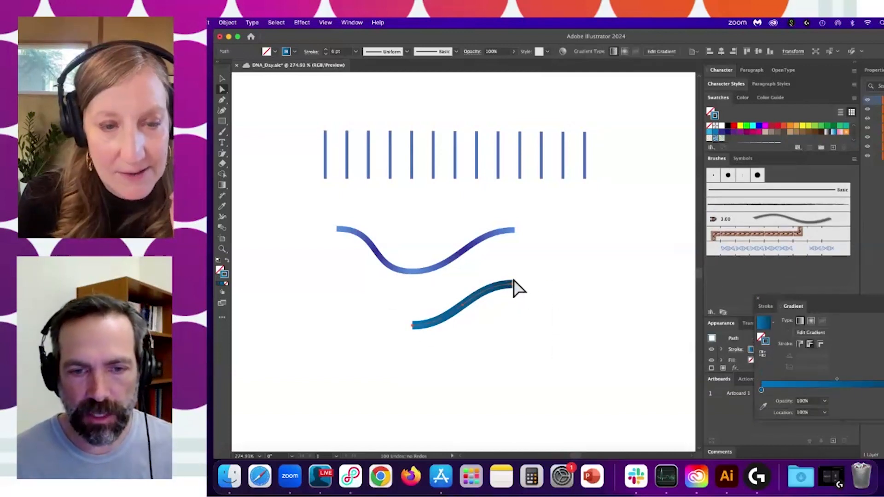
{"action": "left_click_drag", "start_coordinate": [513, 285], "coordinate": [735, 283]}
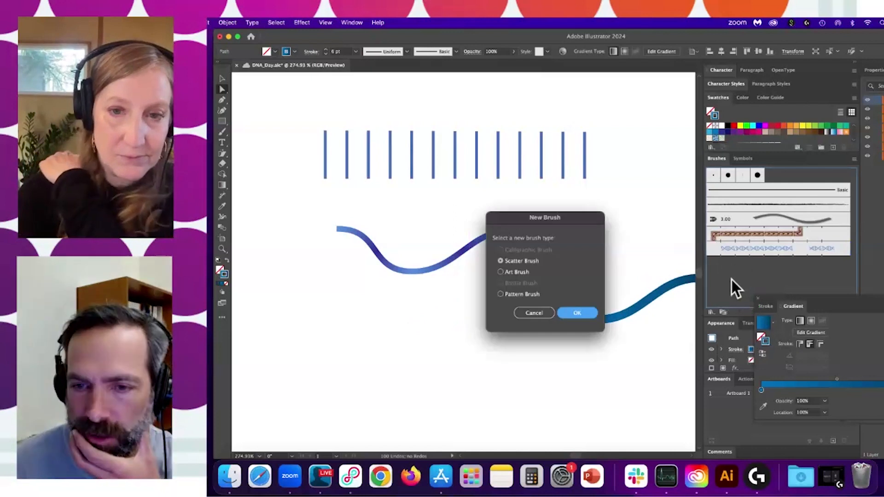
{"action": "left_click", "coordinate": [513, 294]}
{"action": "left_click", "coordinate": [578, 313]}
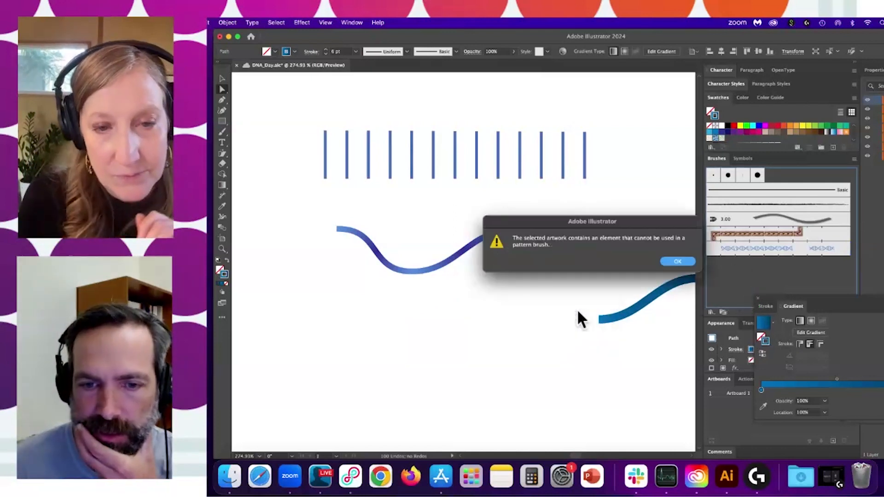
{"action": "left_click", "coordinate": [669, 261]}
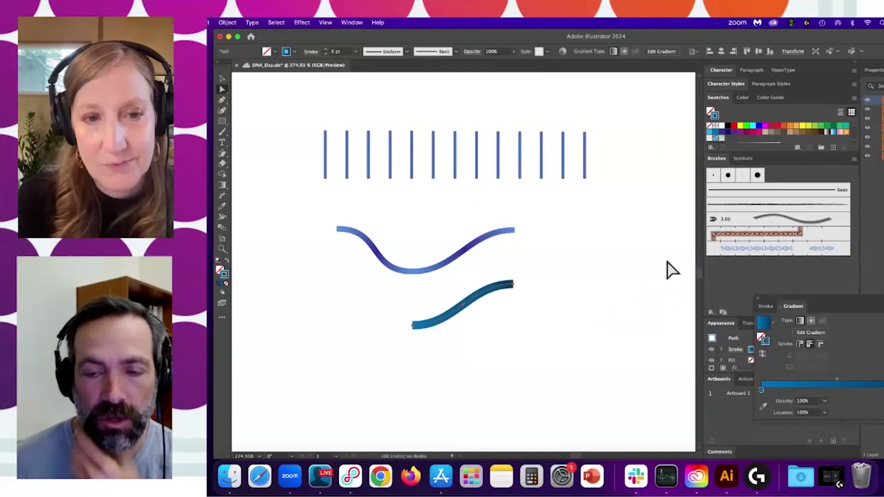
- Create a pattern brush from the wave blend, keeping the default brush options
{"action": "left_click_drag", "start_coordinate": [548, 217], "coordinate": [305, 271]}
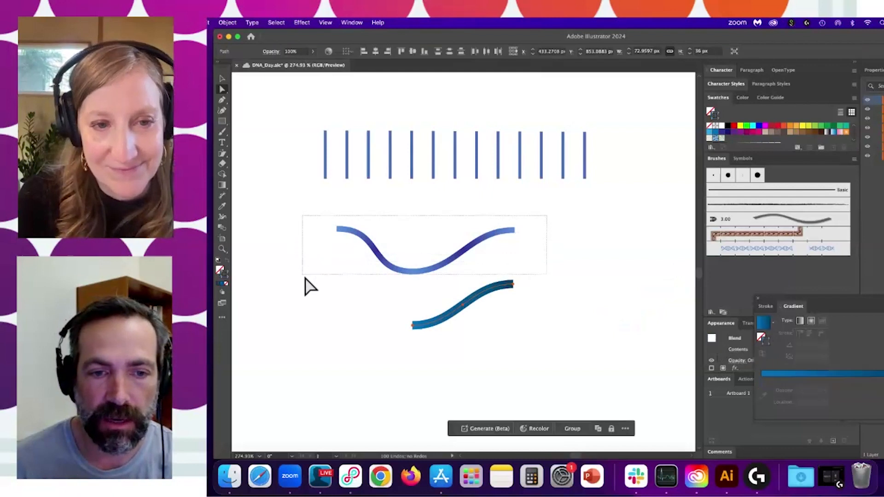
{"action": "left_click_drag", "start_coordinate": [412, 273], "coordinate": [789, 288]}
{"action": "left_click", "coordinate": [500, 294]}
{"action": "left_click", "coordinate": [572, 312]}
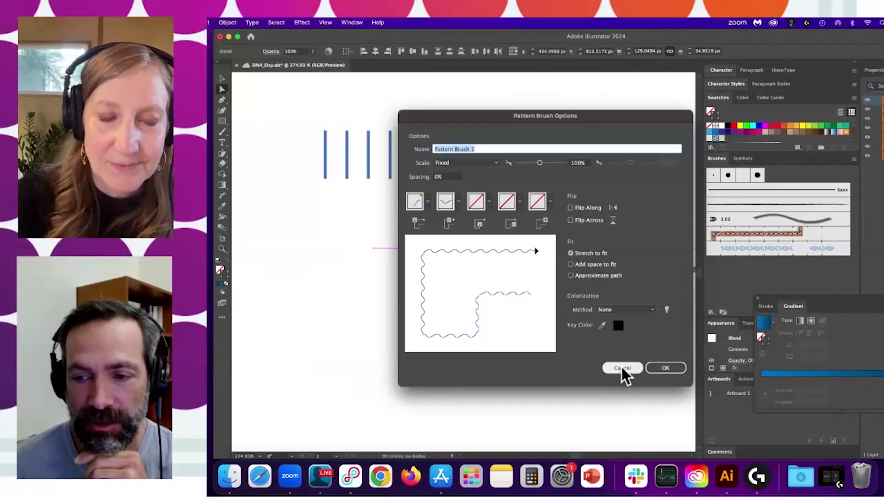
{"action": "left_click", "coordinate": [654, 368]}
- Place the new pattern brush's tile artwork on an empty area of the canvas and examine its paths up close
{"action": "mouse_move", "coordinate": [758, 265]}
{"action": "left_mouse_down"}
{"action": "mouse_move", "coordinate": [522, 326]}
{"action": "mouse_move", "coordinate": [495, 371]}
{"action": "left_mouse_up"}
{"action": "mouse_move", "coordinate": [556, 340]}
{"action": "left_mouse_down"}
{"action": "mouse_move", "coordinate": [453, 175]}
{"action": "mouse_move", "coordinate": [653, 298]}
{"action": "mouse_move", "coordinate": [630, 291]}
{"action": "left_mouse_up"}
{"action": "left_click_drag", "start_coordinate": [547, 221], "coordinate": [600, 224]}
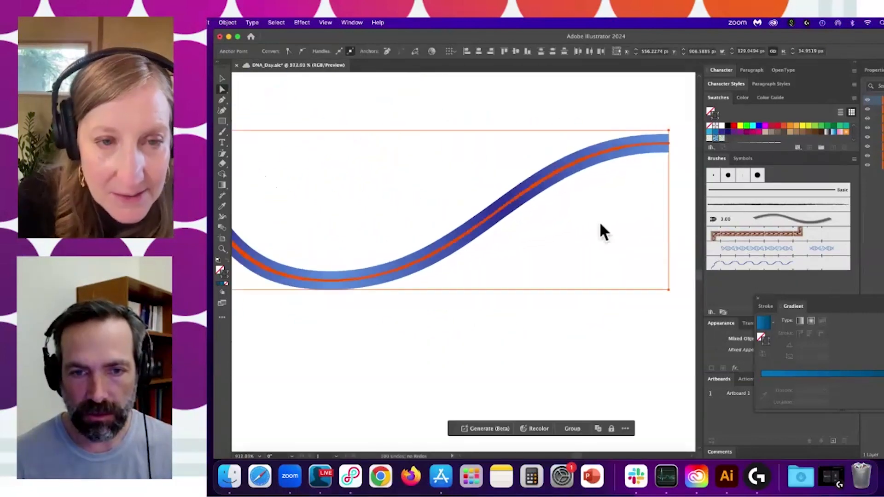
{"action": "left_click_drag", "start_coordinate": [508, 206], "coordinate": [678, 205]}
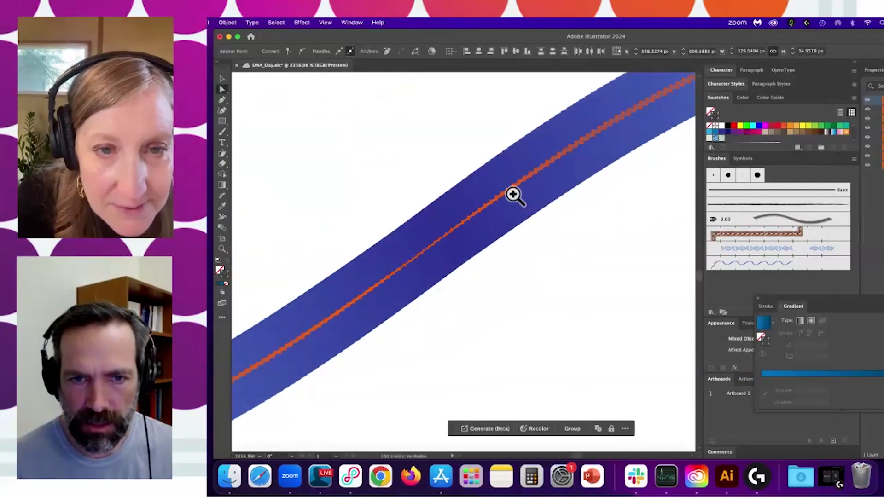
{"action": "mouse_move", "coordinate": [509, 194]}
{"action": "left_mouse_down"}
{"action": "mouse_move", "coordinate": [459, 195]}
{"action": "mouse_move", "coordinate": [363, 248]}
{"action": "left_mouse_up"}
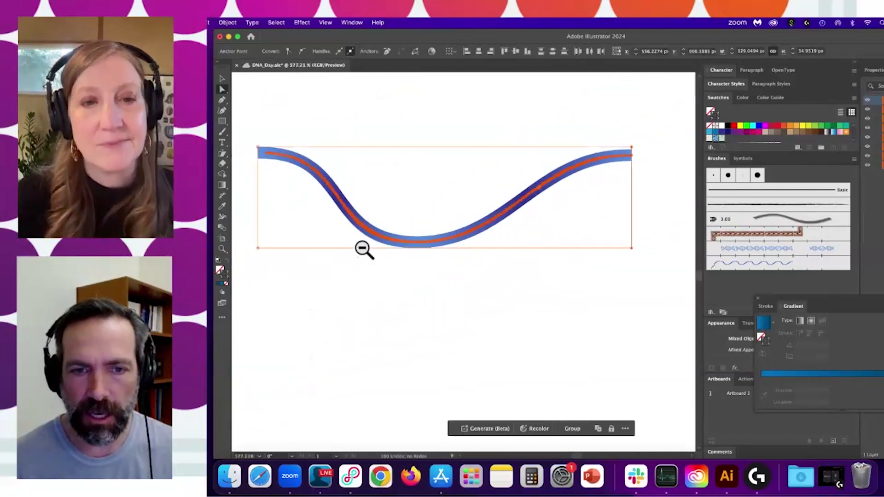
{"action": "left_click_drag", "start_coordinate": [493, 211], "coordinate": [530, 237]}
{"action": "left_click_drag", "start_coordinate": [558, 338], "coordinate": [857, 361]}
{"action": "left_click_drag", "start_coordinate": [488, 319], "coordinate": [711, 301]}
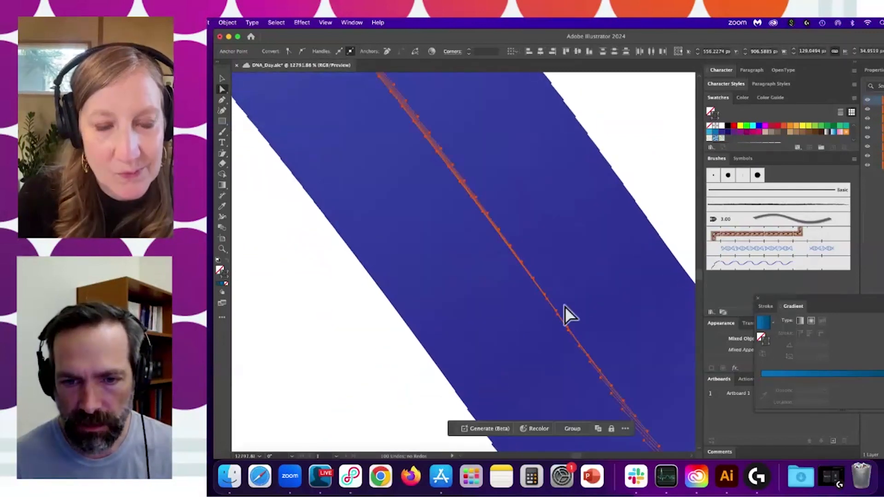
- Undo the last change and inspect the original blended wave alongside the placed brush tile artwork
{"action": "left_click_drag", "start_coordinate": [644, 297], "coordinate": [630, 329]}
{"action": "left_click", "coordinate": [483, 327]}
{"action": "left_click_drag", "start_coordinate": [451, 332], "coordinate": [344, 335]}
{"action": "key", "text": "super+z"}
{"action": "left_click_drag", "start_coordinate": [401, 170], "coordinate": [515, 283]}
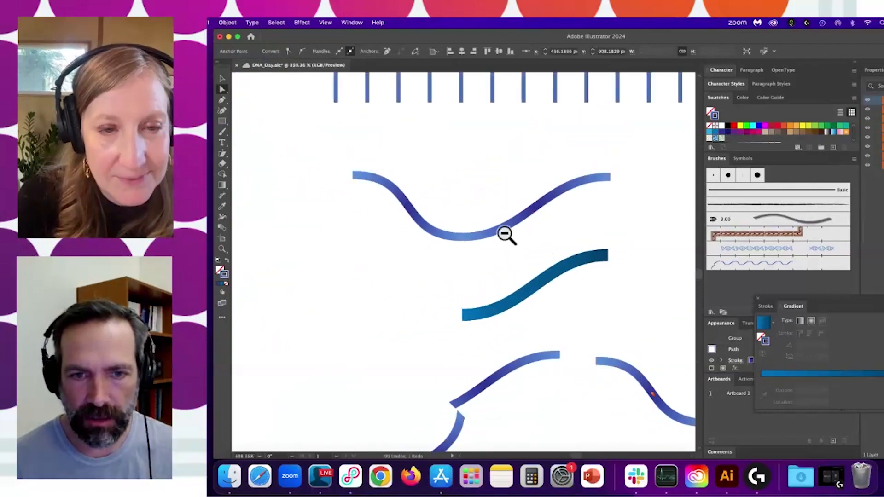
{"action": "left_click", "coordinate": [506, 228]}
{"action": "left_click_drag", "start_coordinate": [483, 212], "coordinate": [482, 270]}
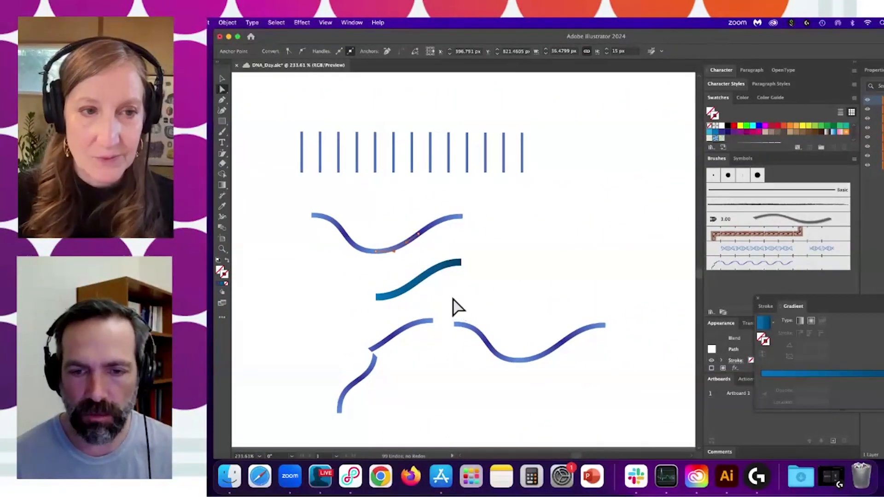
- Compare the placed tile artwork with the original wave and examine the curved spine of the rising blend
{"action": "left_click_drag", "start_coordinate": [449, 303], "coordinate": [627, 404]}
{"action": "left_click", "coordinate": [592, 321]}
{"action": "left_click_drag", "start_coordinate": [468, 202], "coordinate": [287, 260]}
{"action": "left_click", "coordinate": [385, 264]}
{"action": "left_click_drag", "start_coordinate": [380, 233], "coordinate": [600, 261]}
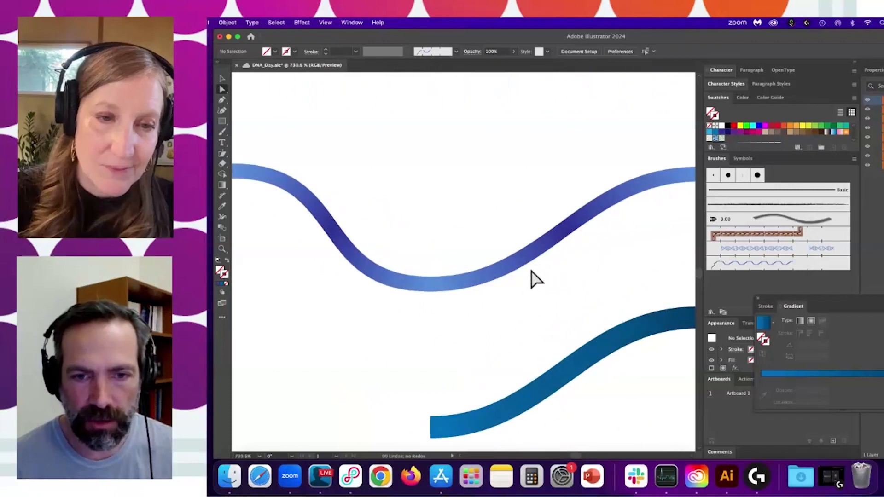
{"action": "left_click", "coordinate": [524, 256]}
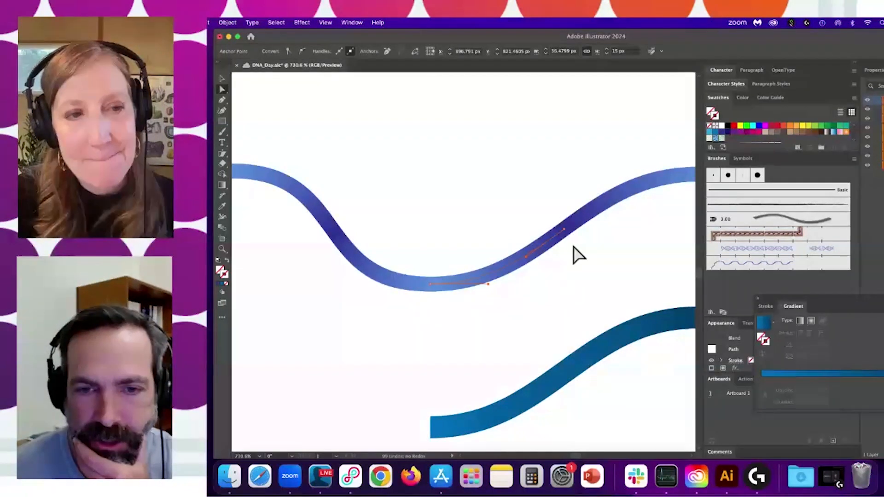
{"action": "left_click", "coordinate": [431, 285]}
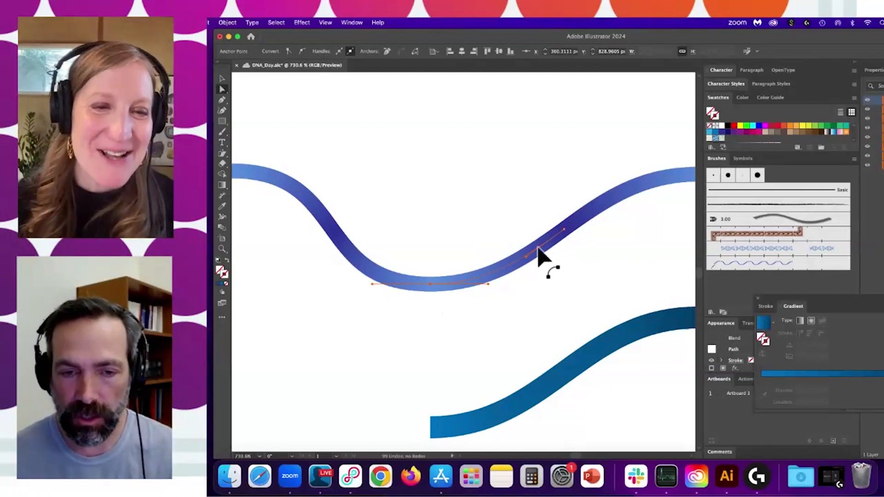
- Select the spines of both blends in the wave and examine their anchor points and handles
{"action": "left_click", "coordinate": [540, 276]}
{"action": "left_click", "coordinate": [383, 277]}
{"action": "left_click", "coordinate": [489, 277], "text": "shift"}
{"action": "left_click_drag", "start_coordinate": [544, 283], "coordinate": [428, 282]}
{"action": "left_click_drag", "start_coordinate": [585, 256], "coordinate": [527, 268]}
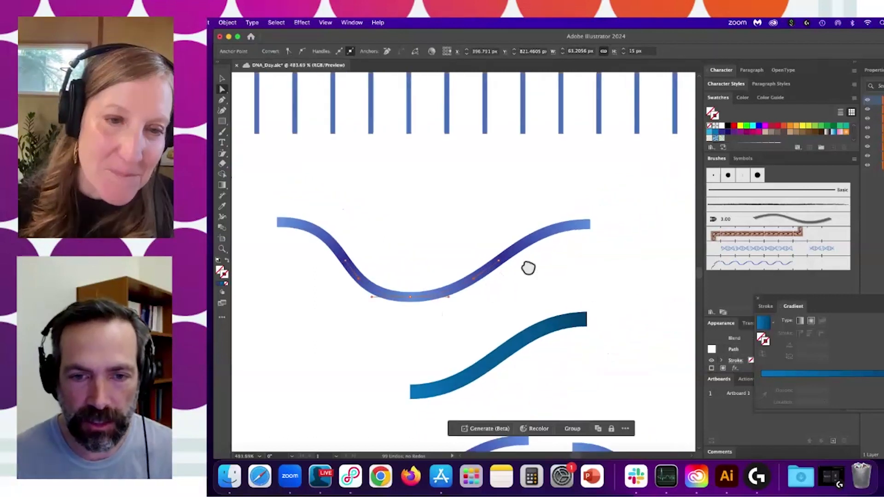
{"action": "left_click", "coordinate": [532, 237], "text": "shift"}
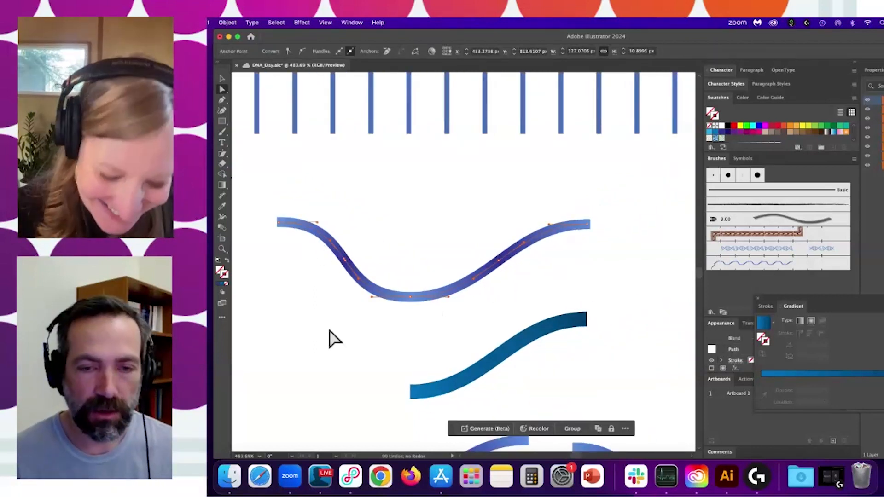
{"action": "left_click", "coordinate": [358, 318]}
{"action": "left_click", "coordinate": [315, 231]}
{"action": "left_click_drag", "start_coordinate": [341, 274], "coordinate": [432, 281]}
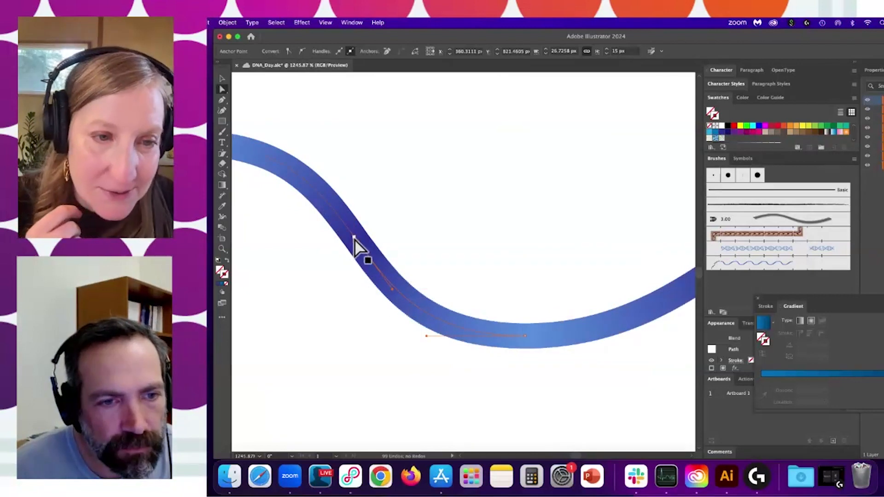
{"action": "left_click_drag", "start_coordinate": [481, 293], "coordinate": [357, 305]}
{"action": "left_click_drag", "start_coordinate": [448, 319], "coordinate": [384, 329]}
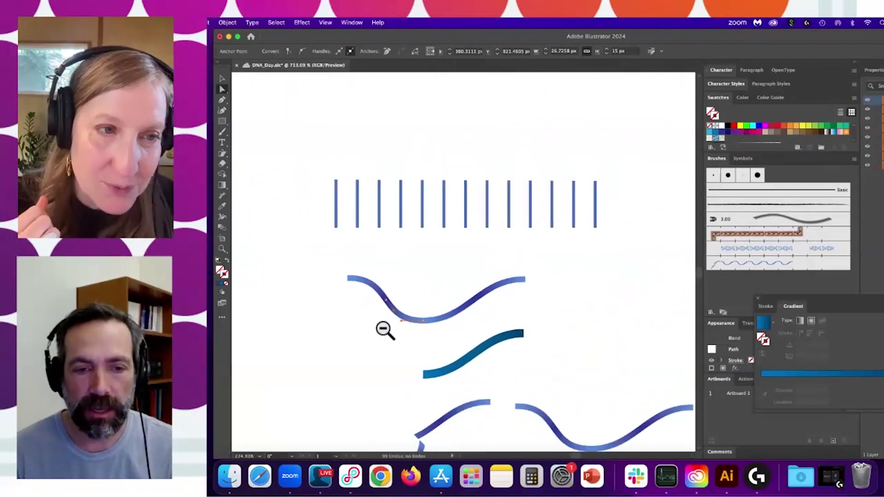
- Try to pull a single segment out of the placed wave tile artwork, then undo the changes
{"action": "left_click_drag", "start_coordinate": [592, 390], "coordinate": [390, 249]}
{"action": "left_click_drag", "start_coordinate": [310, 243], "coordinate": [548, 365]}
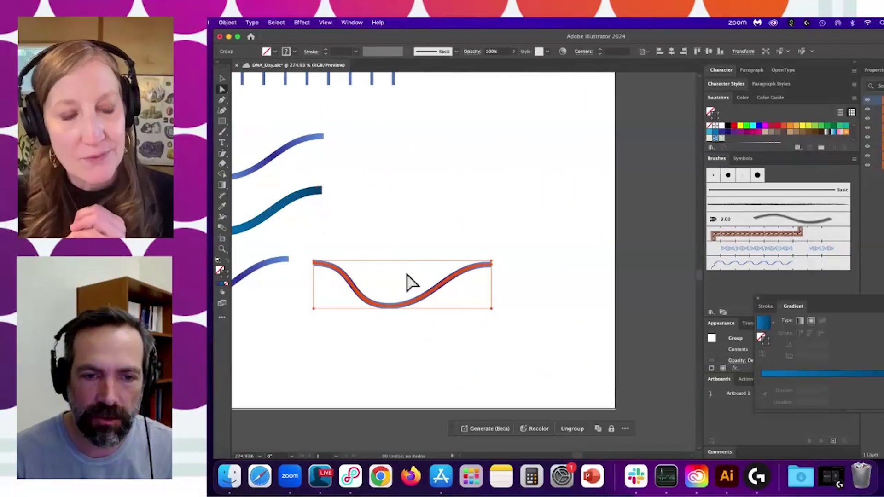
{"action": "left_click_drag", "start_coordinate": [423, 296], "coordinate": [456, 327]}
{"action": "left_click", "coordinate": [456, 325]}
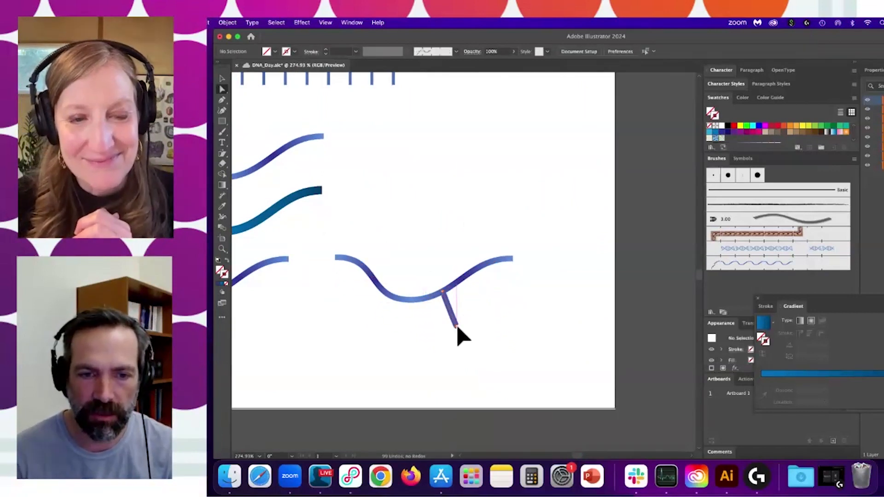
{"action": "left_click_drag", "start_coordinate": [443, 291], "coordinate": [433, 274]}
{"action": "key", "text": "super+z"}
{"action": "left_click", "coordinate": [502, 325]}
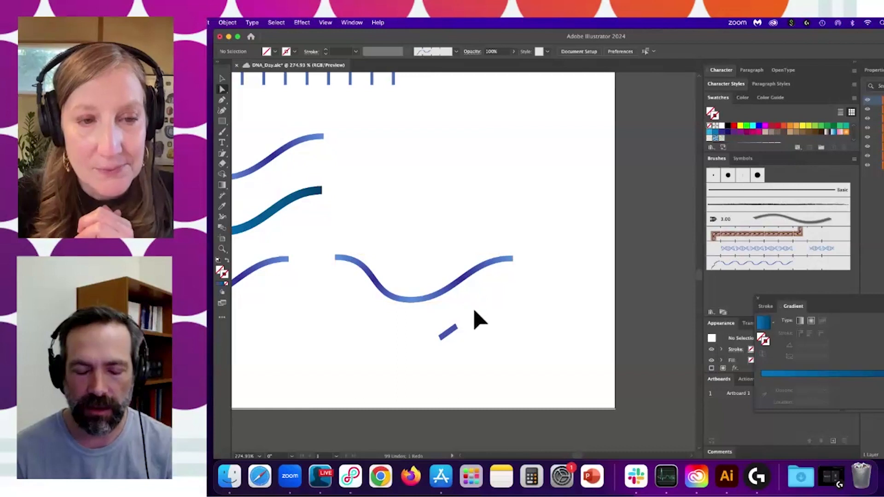
{"action": "key", "text": "super+z"}
{"action": "key", "text": "super+z"}
- Inspect the shading along the tile and original wave up close, including the spine of the rising blend
{"action": "left_click_drag", "start_coordinate": [448, 296], "coordinate": [634, 302]}
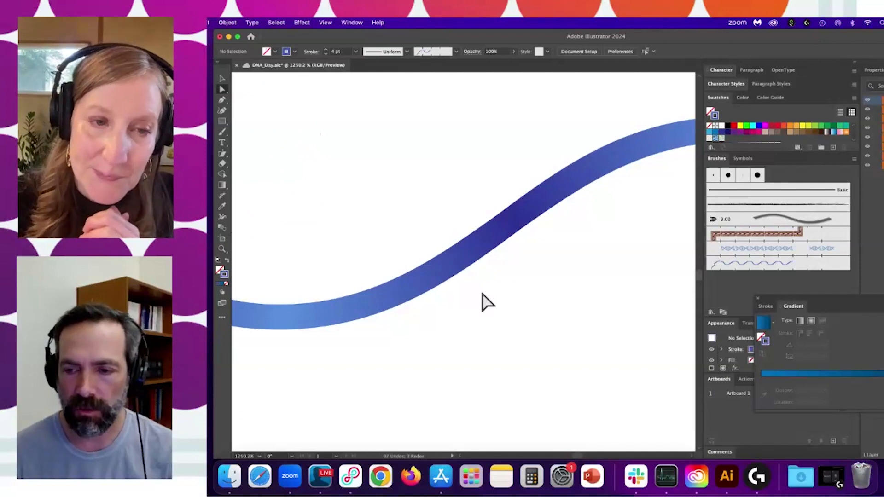
{"action": "left_click_drag", "start_coordinate": [489, 250], "coordinate": [364, 274]}
{"action": "left_click_drag", "start_coordinate": [440, 279], "coordinate": [548, 321]}
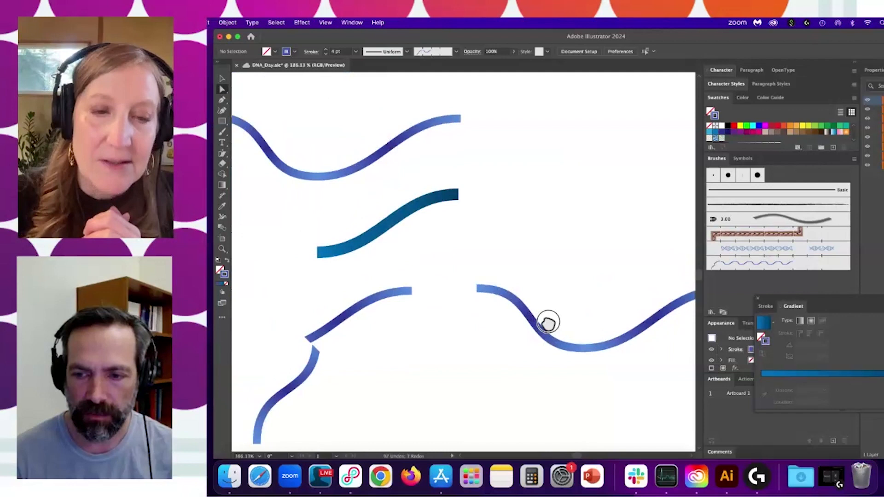
{"action": "left_click_drag", "start_coordinate": [418, 217], "coordinate": [496, 287]}
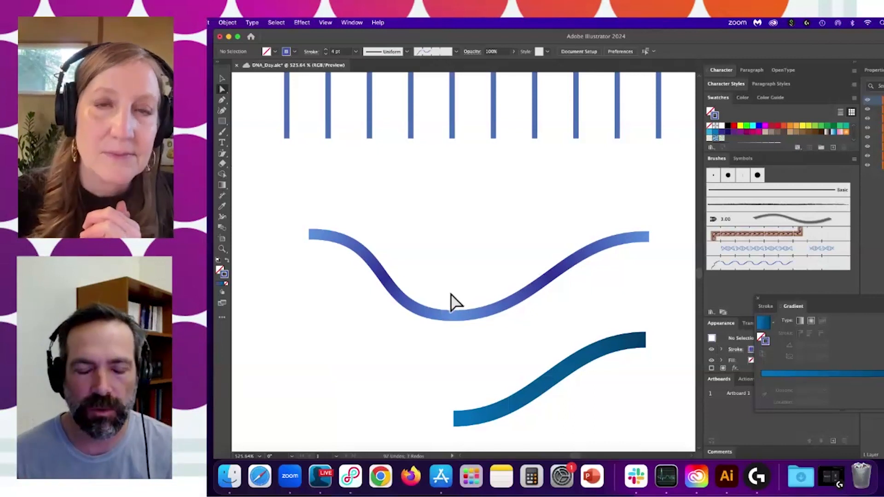
{"action": "left_click_drag", "start_coordinate": [469, 297], "coordinate": [445, 333]}
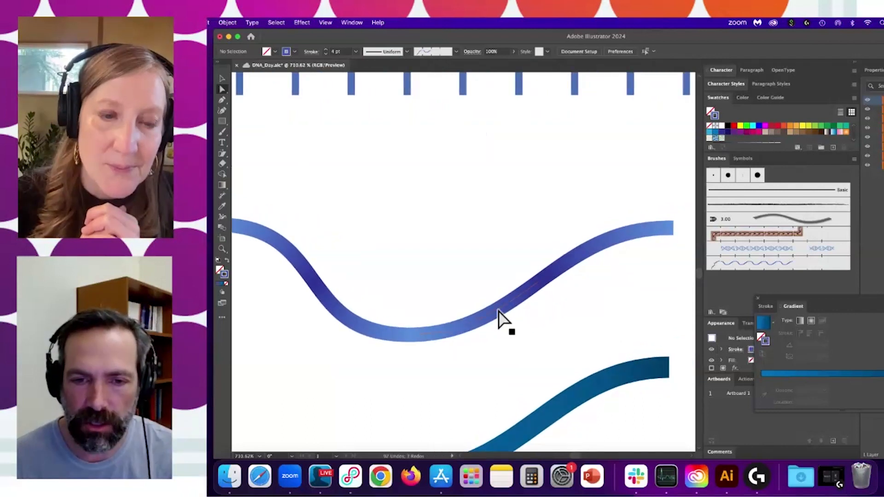
{"action": "left_click", "coordinate": [477, 327]}
{"action": "left_click_drag", "start_coordinate": [560, 316], "coordinate": [476, 328]}
{"action": "left_click", "coordinate": [428, 269]}
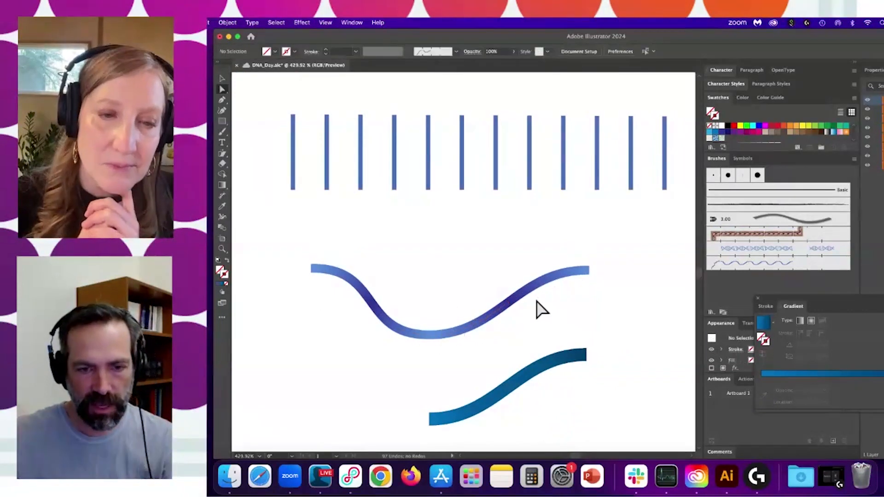
{"action": "left_click_drag", "start_coordinate": [529, 313], "coordinate": [602, 296]}
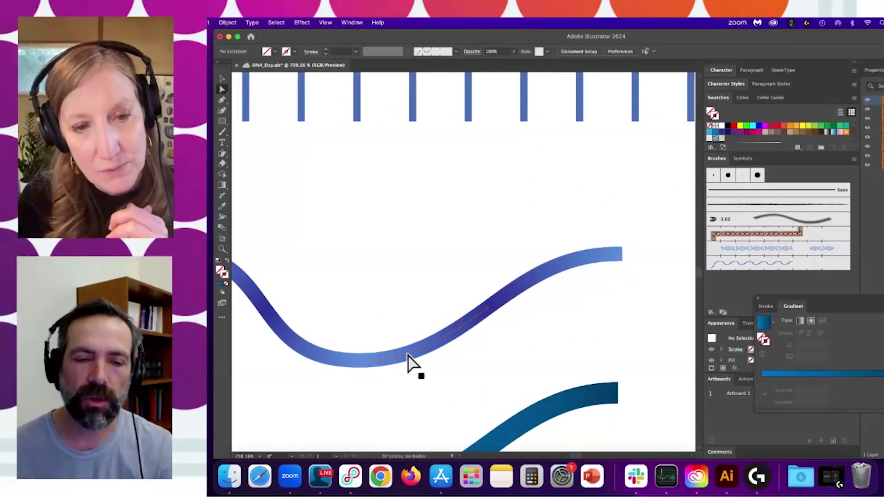
{"action": "left_click", "coordinate": [431, 353]}
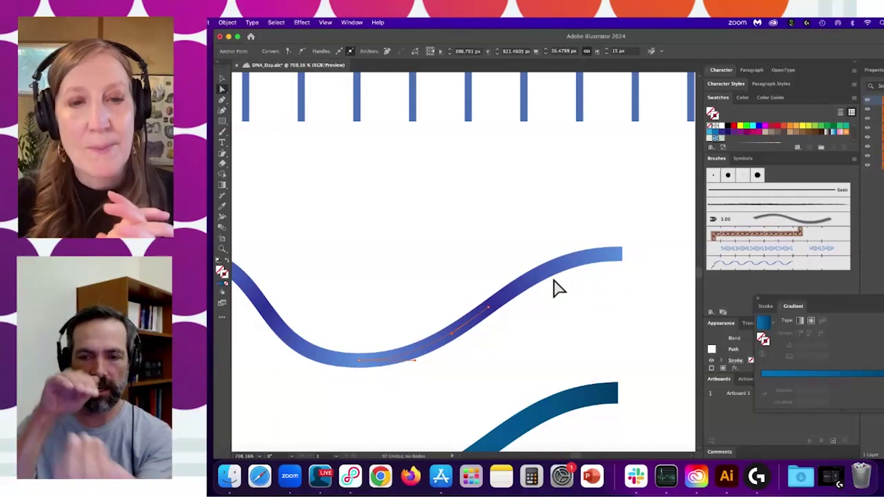
{"action": "left_click", "coordinate": [574, 312]}
{"action": "left_click_drag", "start_coordinate": [526, 318], "coordinate": [437, 318]}
- Examine the descending blend of the original wave, including its two spine segments and the anchors where they meet
{"action": "left_click", "coordinate": [395, 311]}
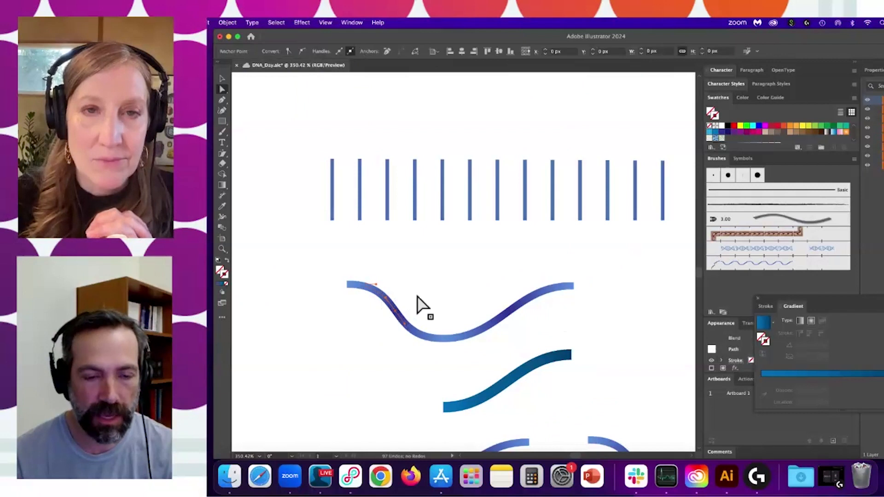
{"action": "left_click_drag", "start_coordinate": [408, 286], "coordinate": [381, 325]}
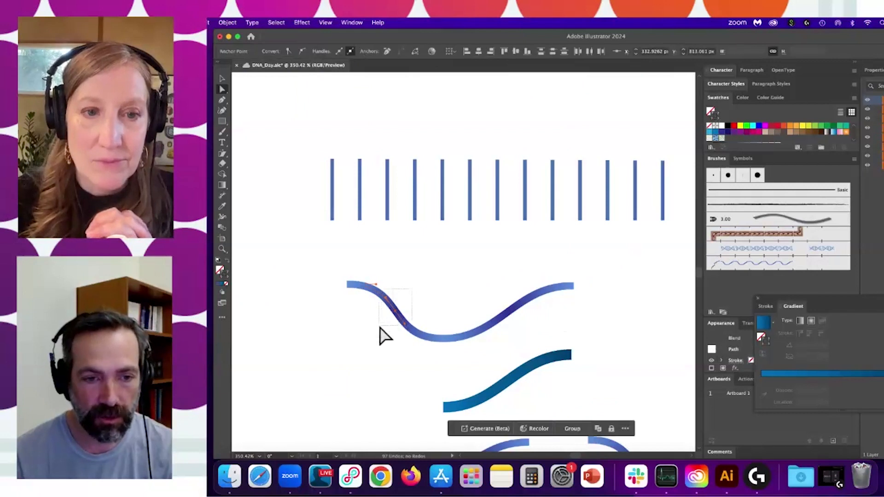
{"action": "left_click", "coordinate": [428, 309]}
{"action": "left_click_drag", "start_coordinate": [447, 304], "coordinate": [516, 305]}
{"action": "left_click_drag", "start_coordinate": [484, 305], "coordinate": [468, 277]}
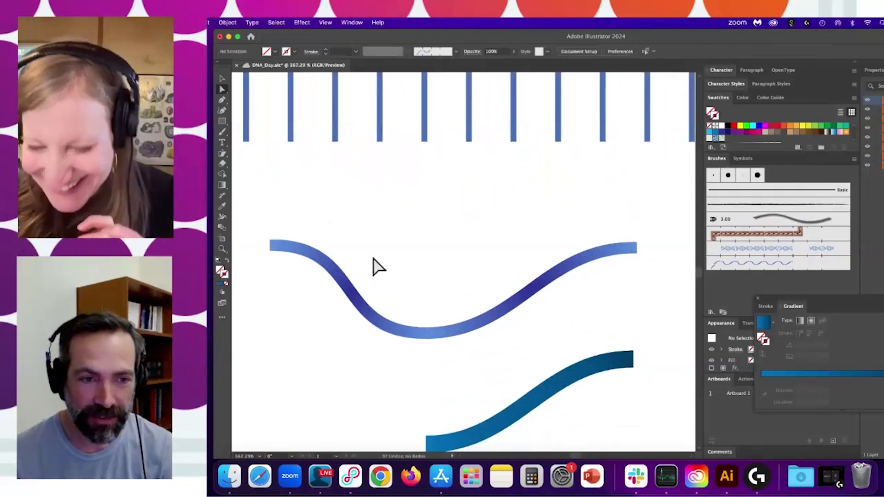
{"action": "left_click", "coordinate": [353, 286]}
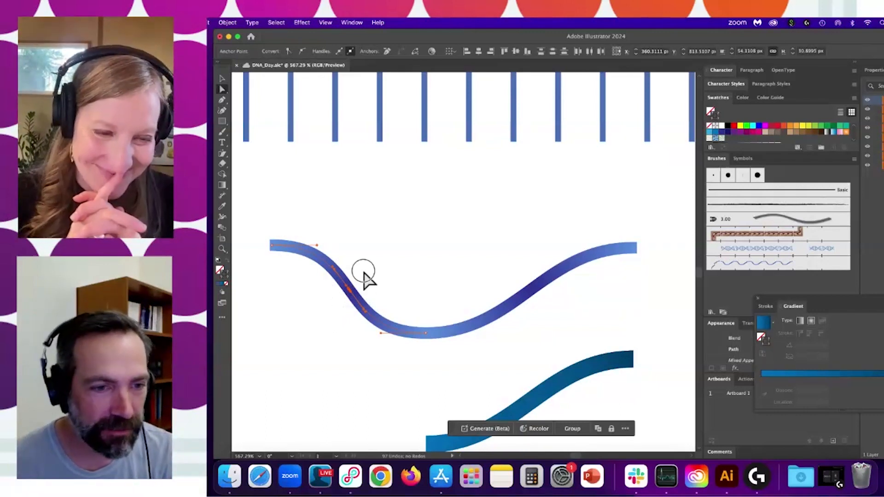
{"action": "left_click", "coordinate": [363, 277]}
{"action": "left_click", "coordinate": [348, 290]}
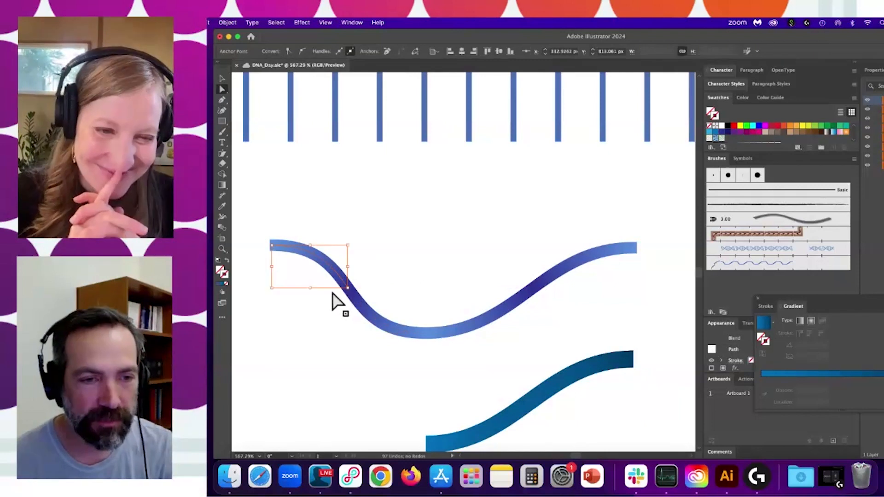
{"action": "left_click_drag", "start_coordinate": [369, 294], "coordinate": [438, 304]}
{"action": "left_click", "coordinate": [350, 291]}
{"action": "left_click_drag", "start_coordinate": [385, 285], "coordinate": [302, 291]}
{"action": "left_click_drag", "start_coordinate": [435, 289], "coordinate": [413, 289]}
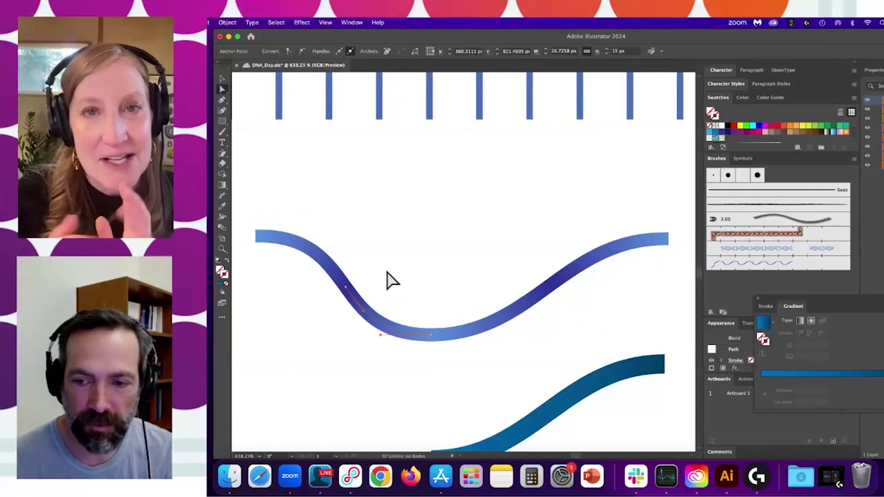
- Examine the middle of the descending blend close up, checking its spines and the short dark stroke between them
{"action": "left_click_drag", "start_coordinate": [387, 271], "coordinate": [304, 281]}
{"action": "left_click", "coordinate": [387, 246]}
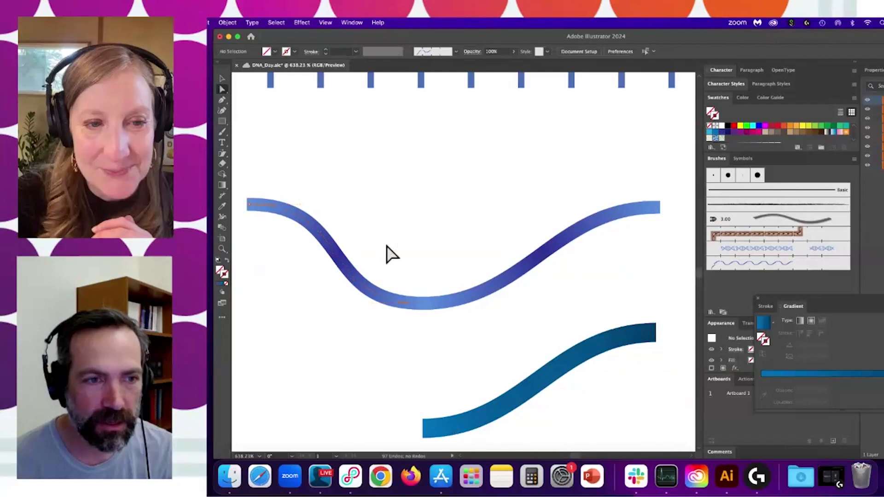
{"action": "left_click", "coordinate": [285, 212]}
{"action": "left_click", "coordinate": [348, 282]}
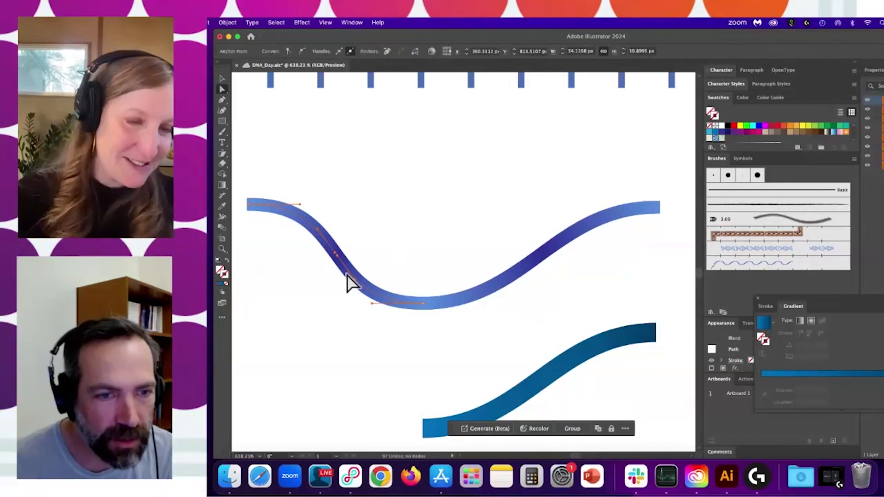
{"action": "left_click_drag", "start_coordinate": [335, 254], "coordinate": [494, 258]}
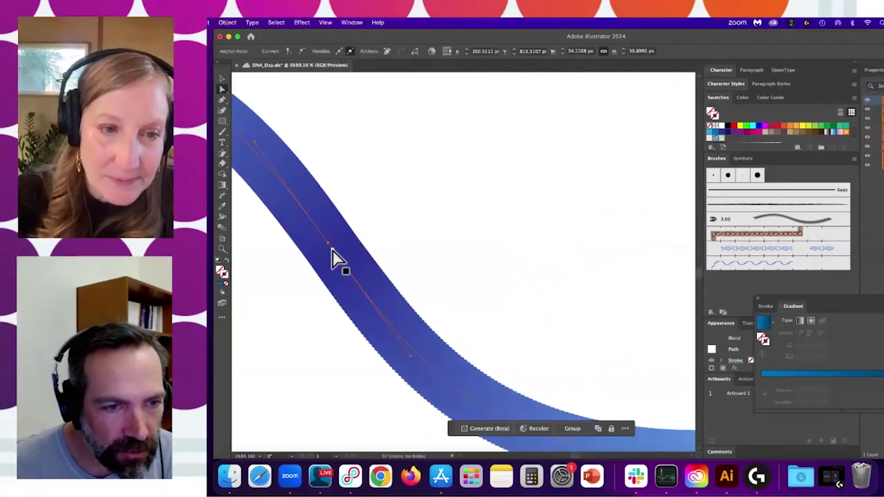
{"action": "left_click", "coordinate": [332, 249]}
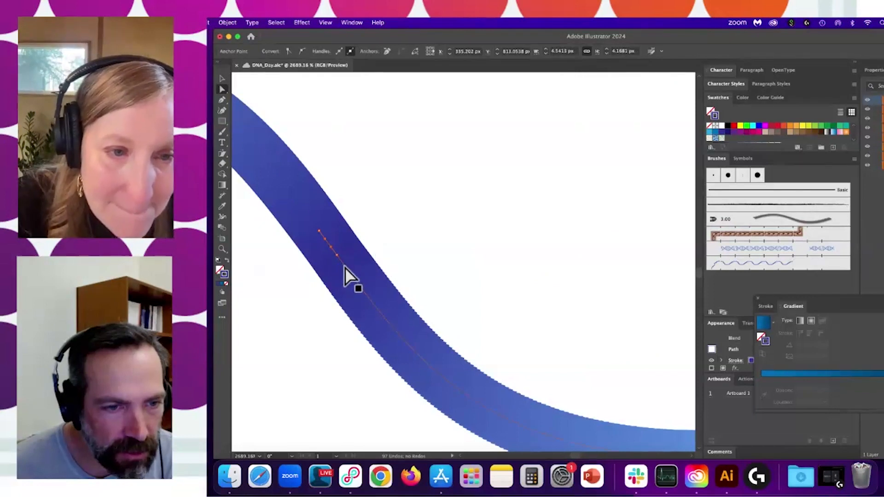
{"action": "left_click", "coordinate": [313, 223]}
{"action": "left_click_drag", "start_coordinate": [369, 254], "coordinate": [263, 270]}
{"action": "left_click_drag", "start_coordinate": [428, 279], "coordinate": [307, 280]}
{"action": "left_click_drag", "start_coordinate": [538, 279], "coordinate": [471, 271]}
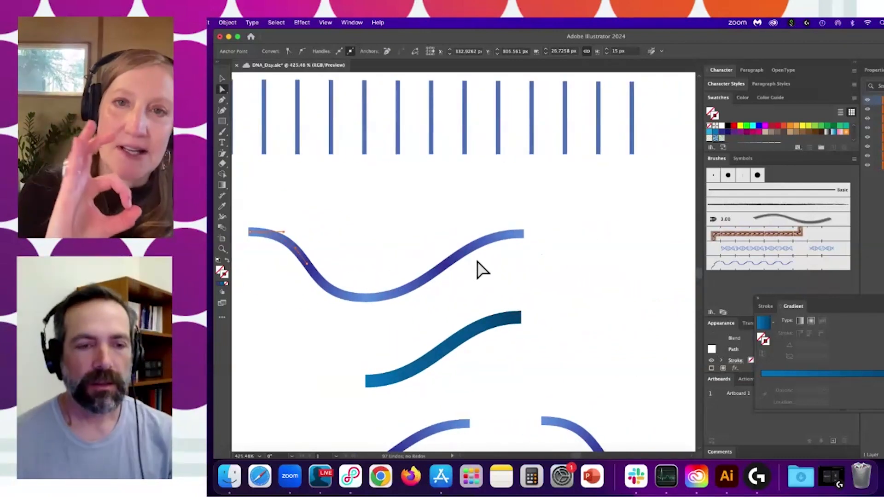
- Delete the descending half of the original blended wave, then undo the deletion
{"action": "left_click_drag", "start_coordinate": [348, 320], "coordinate": [240, 205]}
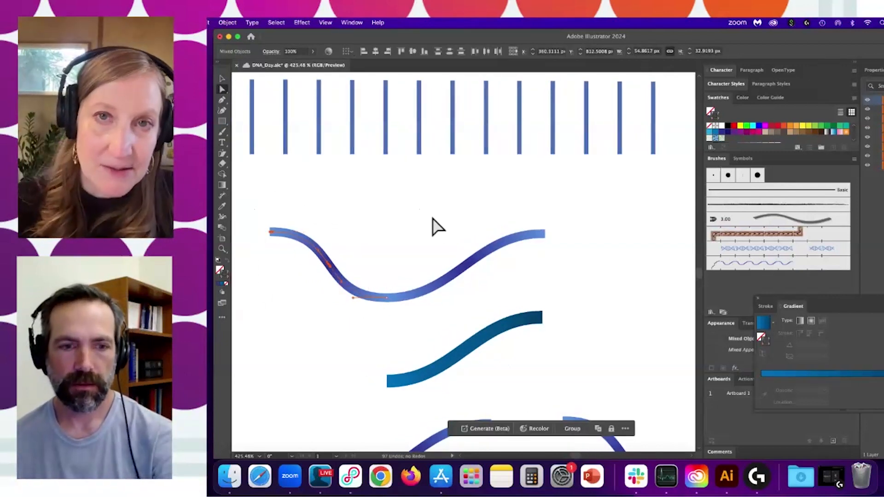
{"action": "key", "text": "Delete"}
{"action": "left_click", "coordinate": [420, 254]}
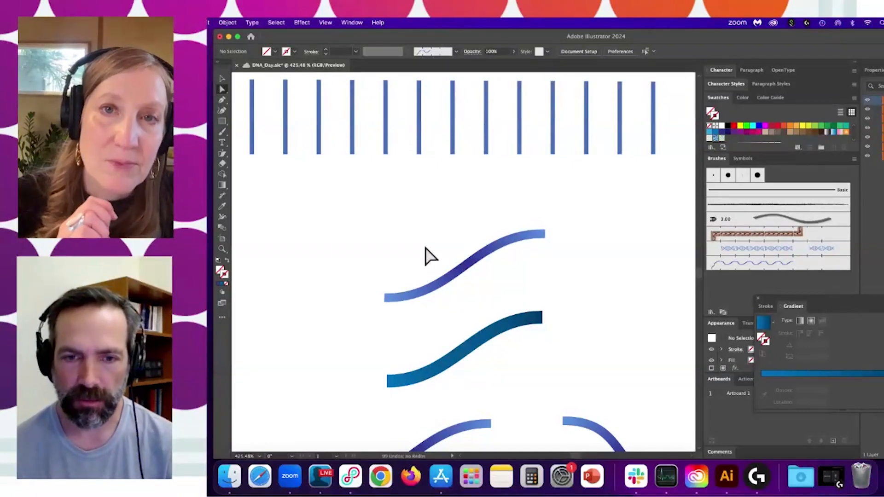
{"action": "key", "text": "super+z"}
{"action": "key", "text": "super+z"}
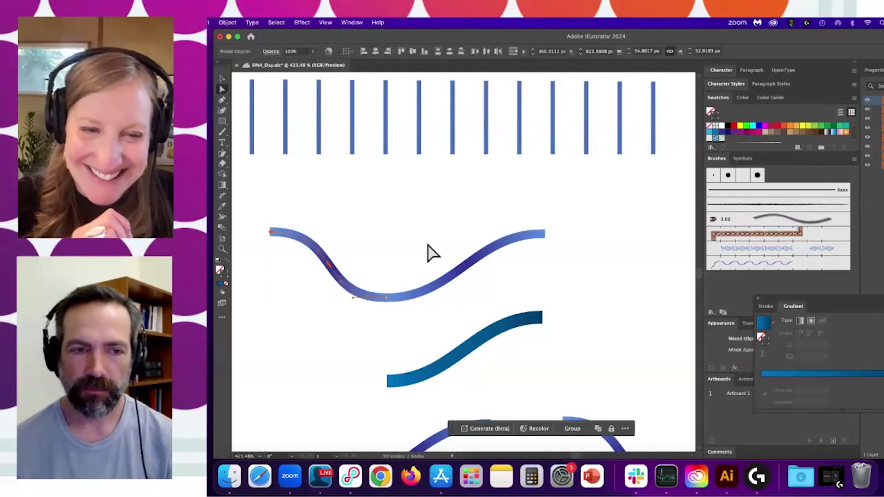
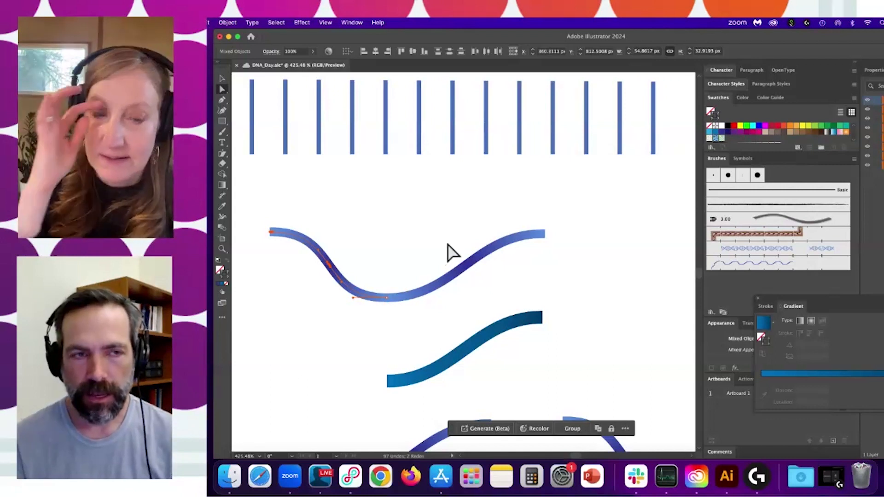
{"action": "left_click_drag", "start_coordinate": [450, 244], "coordinate": [402, 244]}
{"action": "left_click", "coordinate": [468, 251]}
{"action": "scroll", "coordinate": [436, 269], "scroll_direction": "down", "scroll_amount": 3}
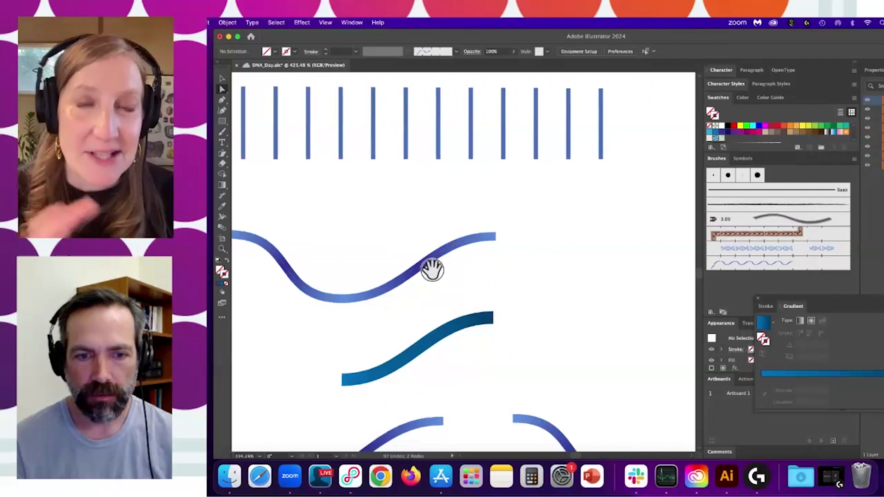
- Delete the group of split blend pieces and the blended wave below the teal gradient curve
{"action": "left_click", "coordinate": [442, 341]}
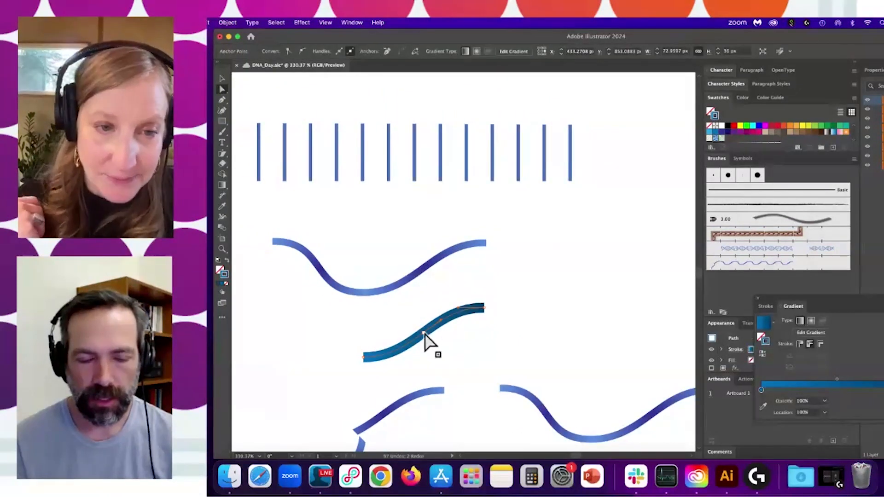
{"action": "left_click_drag", "start_coordinate": [342, 312], "coordinate": [533, 382]}
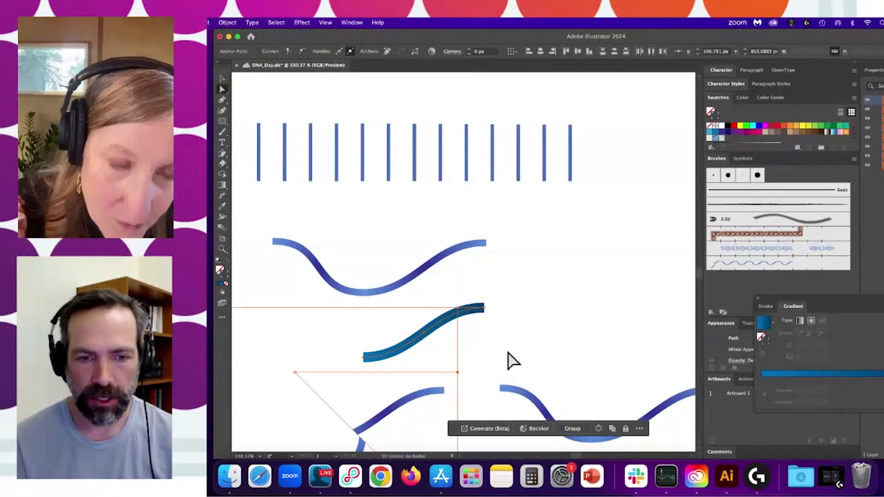
{"action": "left_click", "coordinate": [491, 329]}
{"action": "left_click_drag", "start_coordinate": [499, 347], "coordinate": [373, 338]}
{"action": "left_click_drag", "start_coordinate": [521, 387], "coordinate": [402, 274]}
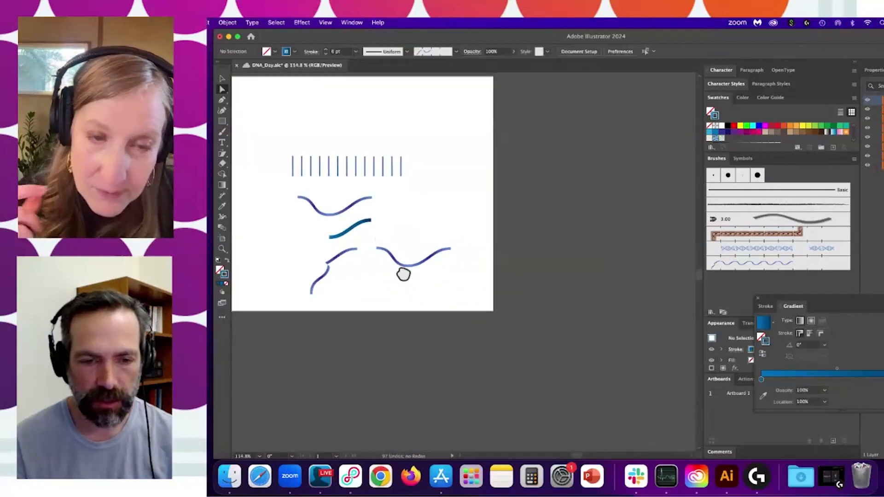
{"action": "key", "text": "v"}
{"action": "left_click", "coordinate": [408, 276]}
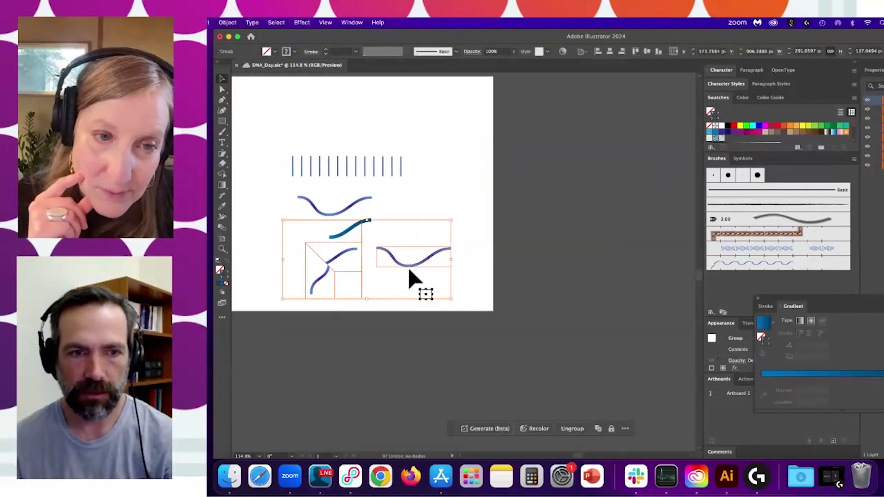
{"action": "key", "text": "Delete"}
- Reflect a copy of the teal gradient curve about its upper endpoint to form a symmetrical hump
{"action": "left_click_drag", "start_coordinate": [360, 238], "coordinate": [397, 231]}
{"action": "key", "text": "a"}
{"action": "left_click", "coordinate": [340, 221]}
{"action": "key", "text": "o"}
{"action": "left_click", "coordinate": [384, 201]}
{"action": "key", "text": "a"}
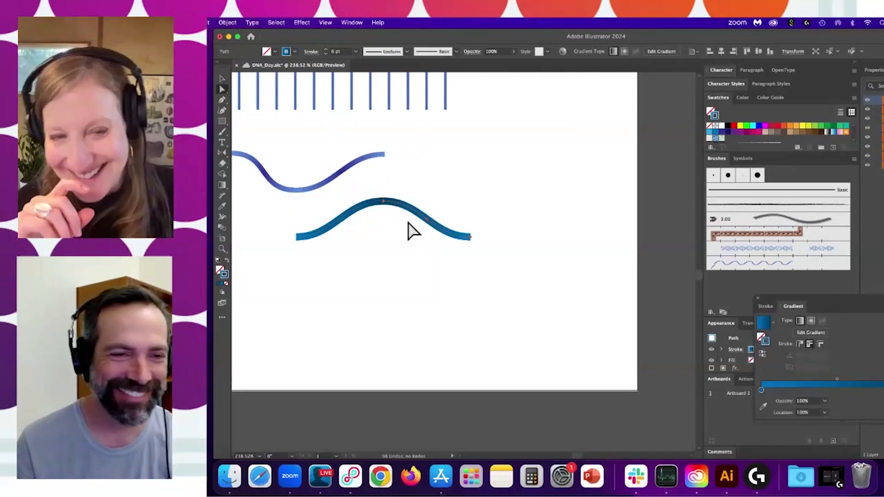
{"action": "left_click_drag", "start_coordinate": [531, 294], "coordinate": [382, 202]}
{"action": "key", "text": "super+Tab"}
{"action": "left_click", "coordinate": [455, 271]}
{"action": "key", "text": "super+Tab"}
{"action": "left_click_drag", "start_coordinate": [296, 237], "coordinate": [470, 237]}
{"action": "key", "text": "super+z"}
- Give both halves of the teal wave a solid light blue stroke and set the stroke weight to 4 pt
{"action": "left_click", "coordinate": [321, 215]}
{"action": "scroll", "coordinate": [317, 207], "scroll_direction": "up", "scroll_amount": 5}
{"action": "left_click", "coordinate": [373, 261]}
{"action": "left_click", "coordinate": [487, 220]}
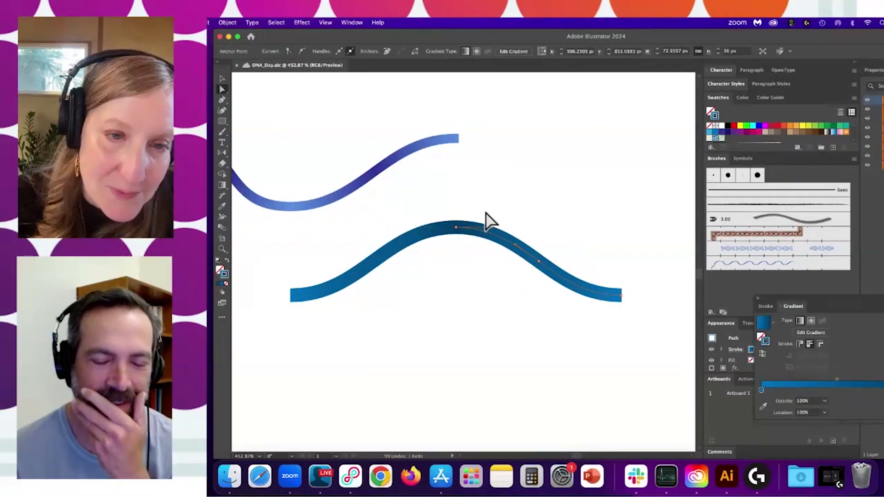
{"action": "left_click_drag", "start_coordinate": [270, 216], "coordinate": [635, 391]}
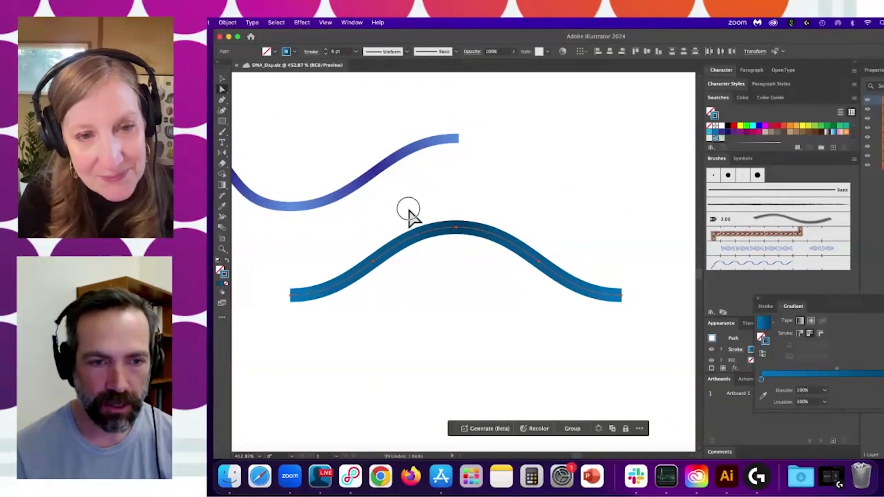
{"action": "left_click_drag", "start_coordinate": [409, 210], "coordinate": [684, 263]}
{"action": "left_click", "coordinate": [709, 132]}
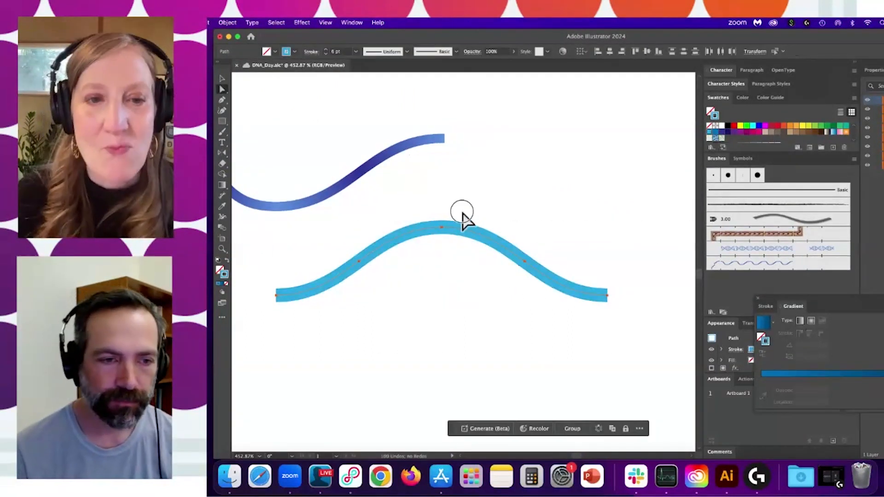
{"action": "left_click", "coordinate": [733, 349]}
{"action": "left_click", "coordinate": [670, 210]}
- Flip both halves of the light blue wave vertically so that they form a valley
{"action": "left_click_drag", "start_coordinate": [454, 258], "coordinate": [446, 238]}
{"action": "left_click_drag", "start_coordinate": [359, 208], "coordinate": [437, 283]}
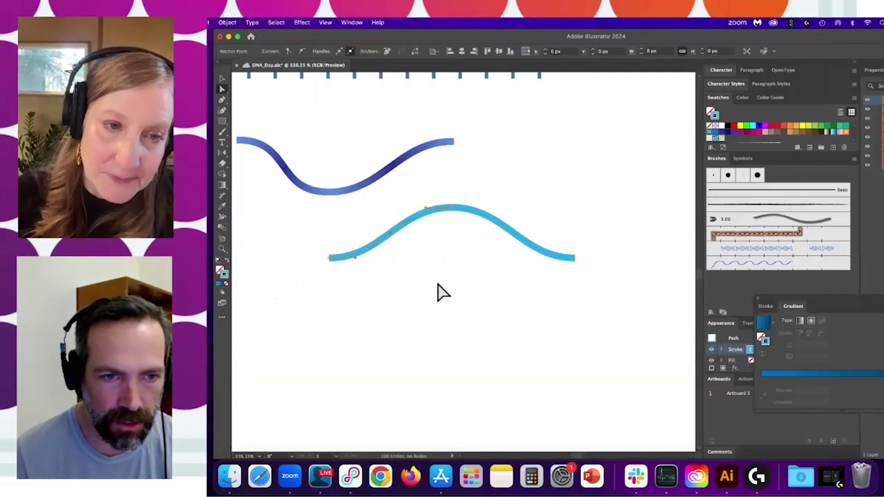
{"action": "left_click_drag", "start_coordinate": [495, 207], "coordinate": [536, 265]}
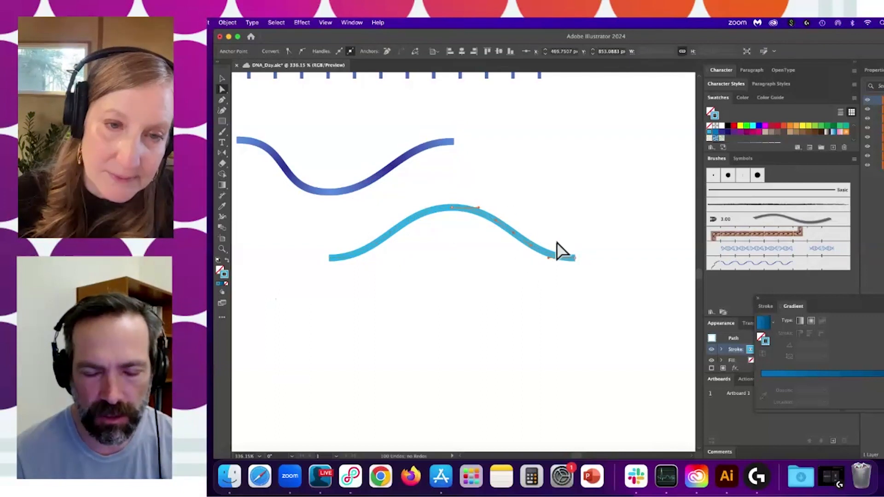
{"action": "left_click", "coordinate": [530, 224]}
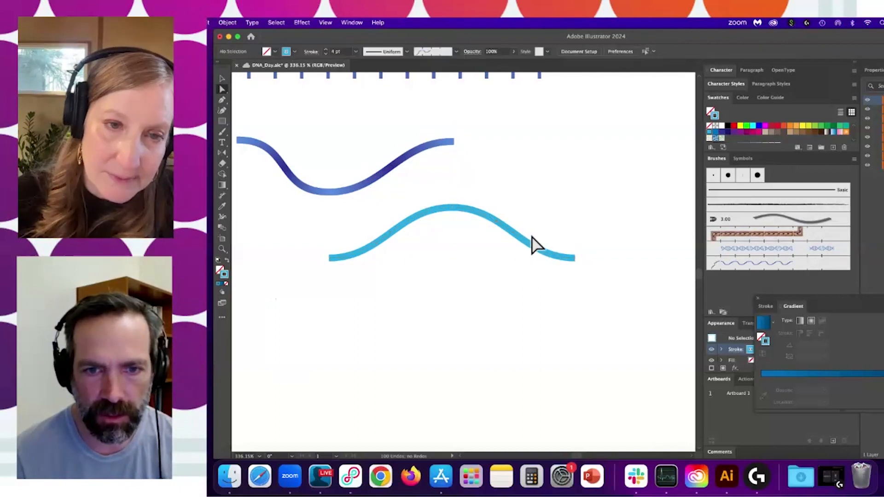
{"action": "scroll", "coordinate": [531, 236], "scroll_direction": "up", "scroll_amount": 5}
{"action": "scroll", "coordinate": [499, 203], "scroll_direction": "down", "scroll_amount": 6}
{"action": "left_click_drag", "start_coordinate": [350, 200], "coordinate": [601, 286]}
{"action": "key", "text": "p"}
{"action": "key", "text": "o"}
{"action": "left_click_drag", "start_coordinate": [534, 177], "coordinate": [557, 221]}
{"action": "key", "text": "super+z"}
{"action": "key", "text": "a"}
- Cut the rising half of the light blue wave at its middle anchor
{"action": "left_click_drag", "start_coordinate": [400, 263], "coordinate": [416, 318]}
{"action": "left_click_drag", "start_coordinate": [469, 271], "coordinate": [577, 251]}
{"action": "left_click", "coordinate": [577, 251]}
{"action": "left_click", "coordinate": [648, 197]}
{"action": "left_click", "coordinate": [553, 236]}
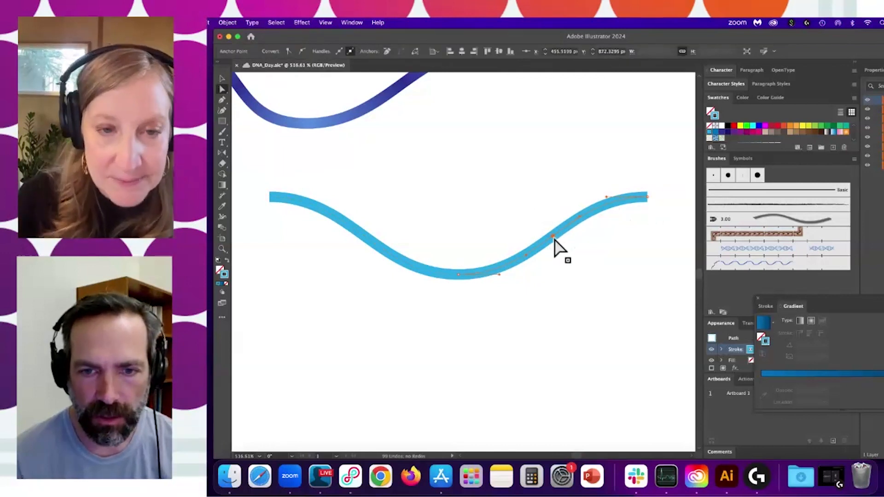
{"action": "left_click", "coordinate": [410, 53]}
- Add anchors to the upper piece of the rising curve, close to its cut end and a short distance further up
{"action": "scroll", "coordinate": [612, 247], "scroll_direction": "up", "scroll_amount": 2}
{"action": "left_click", "coordinate": [568, 221]}
{"action": "left_click_drag", "start_coordinate": [568, 217], "coordinate": [523, 227]}
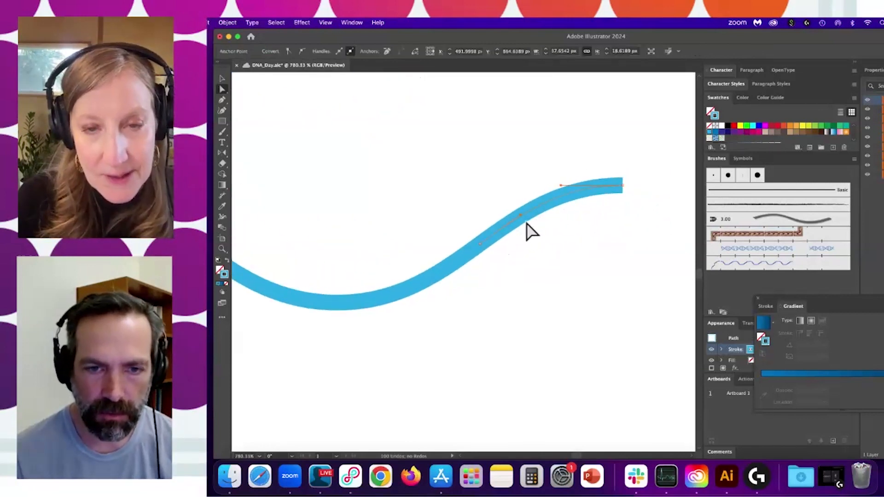
{"action": "key", "text": "p"}
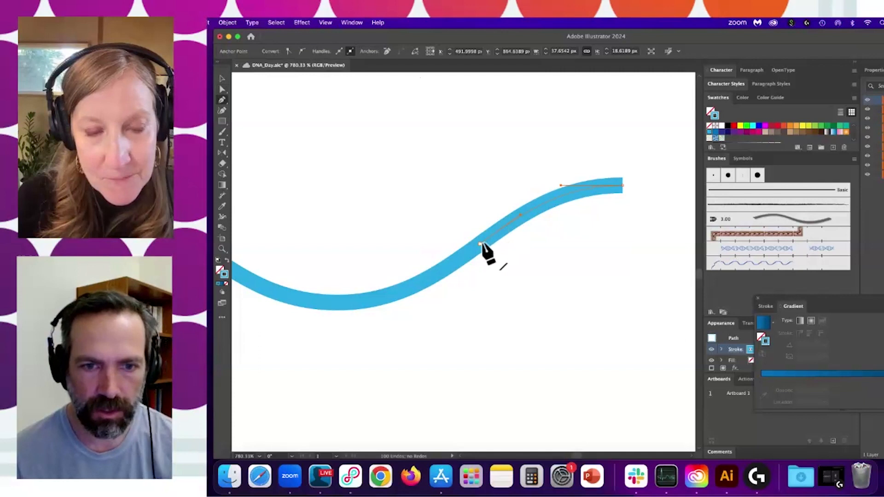
{"action": "left_click", "coordinate": [484, 242]}
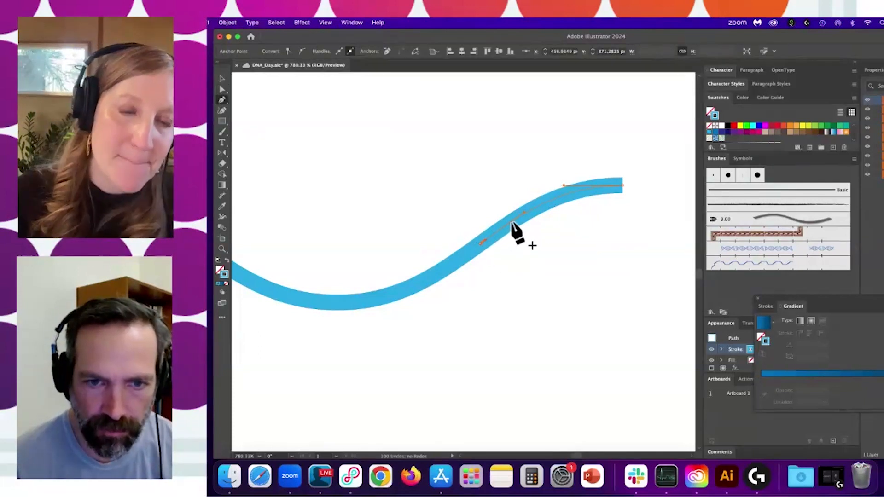
{"action": "left_click", "coordinate": [508, 225]}
{"action": "left_click", "coordinate": [529, 213]}
{"action": "key", "text": "a"}
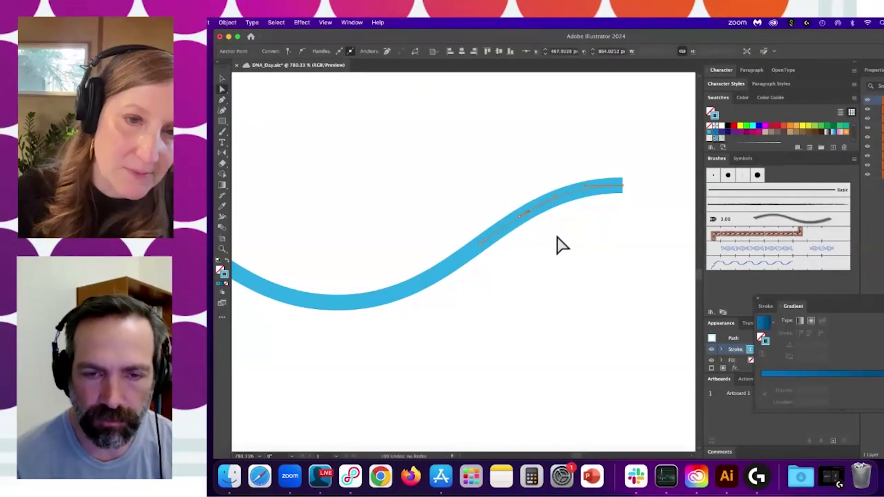
{"action": "left_click", "coordinate": [558, 222]}
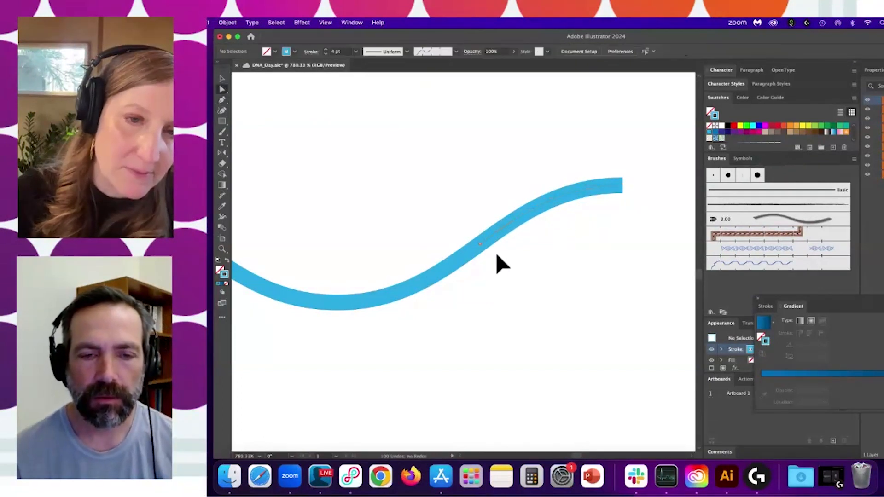
{"action": "key", "text": "super+z"}
{"action": "key", "text": "super+z"}
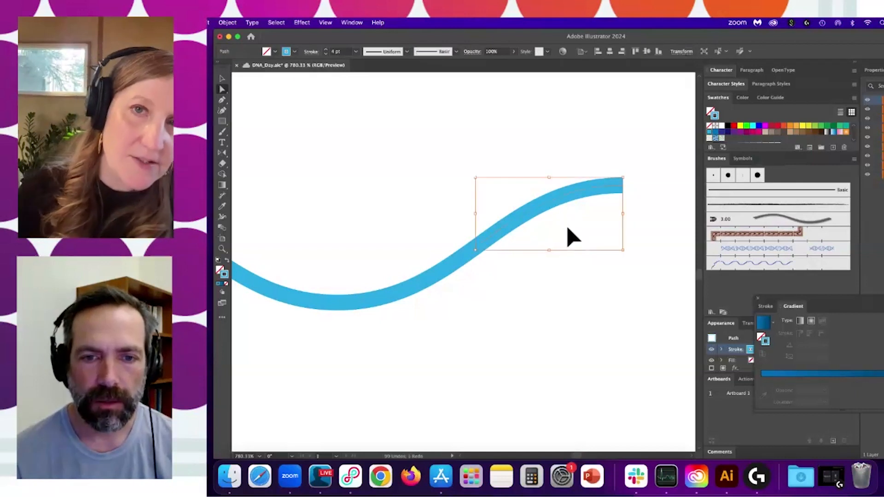
{"action": "key", "text": "super+z"}
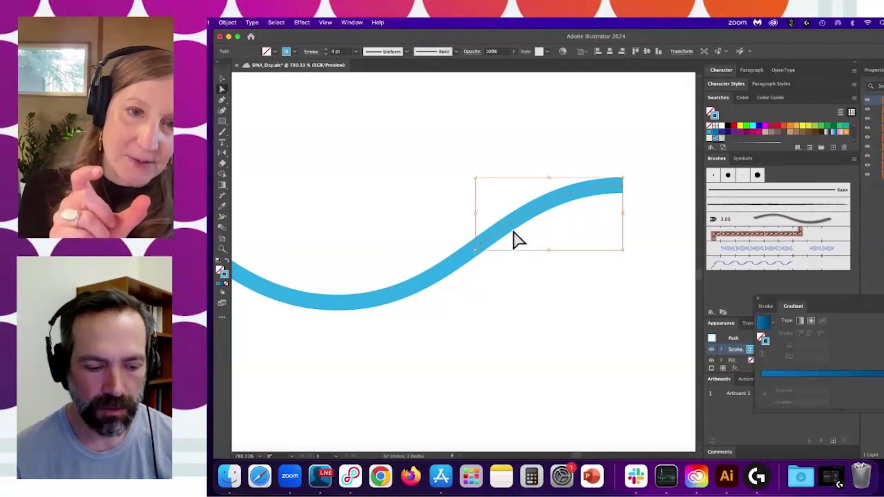
- Try deleting the outer segment and the segment between the added anchors of the upper curve piece, and undo the deletions
{"action": "left_click", "coordinate": [512, 229]}
{"action": "left_click", "coordinate": [512, 197]}
{"action": "left_click", "coordinate": [527, 213]}
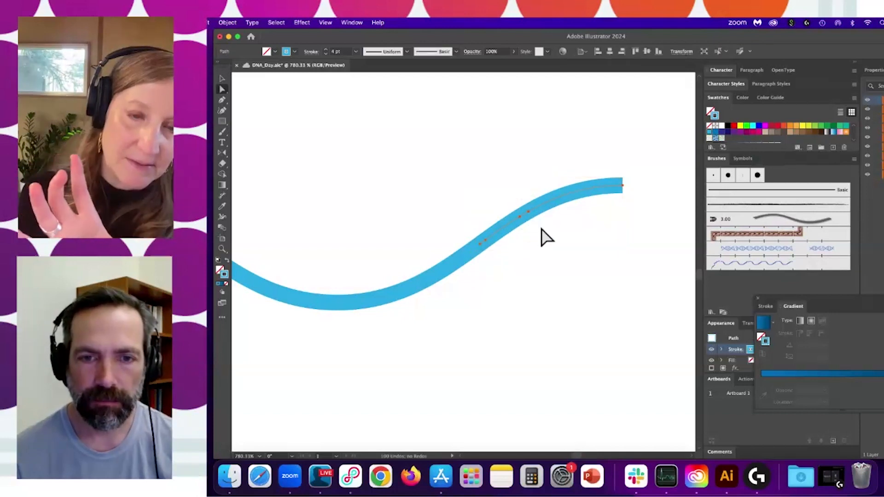
{"action": "left_click", "coordinate": [534, 209]}
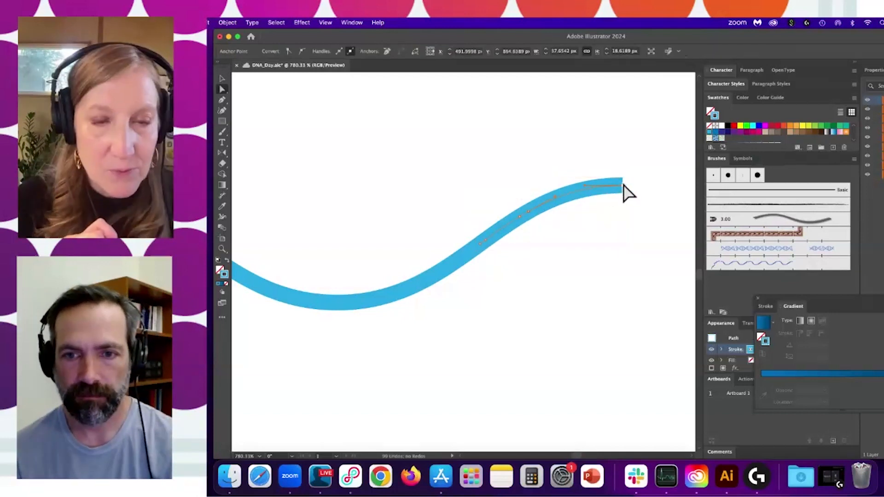
{"action": "key", "text": "Delete"}
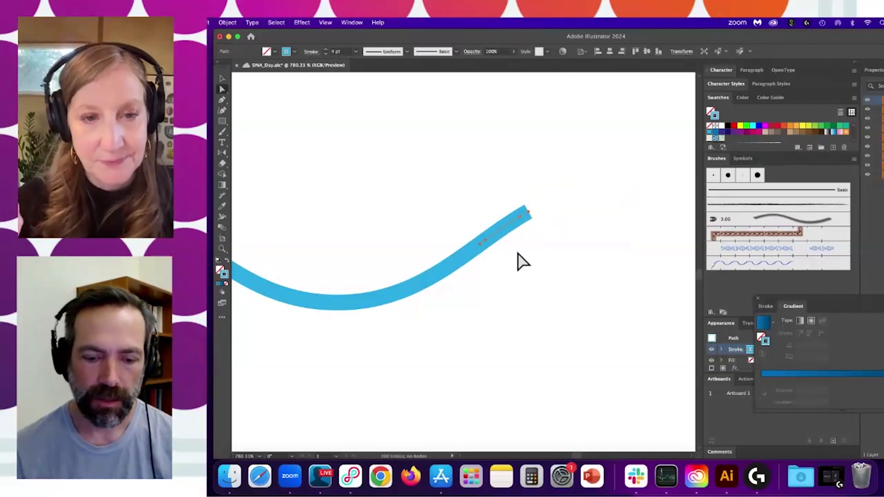
{"action": "left_click", "coordinate": [503, 240]}
{"action": "key", "text": "Delete"}
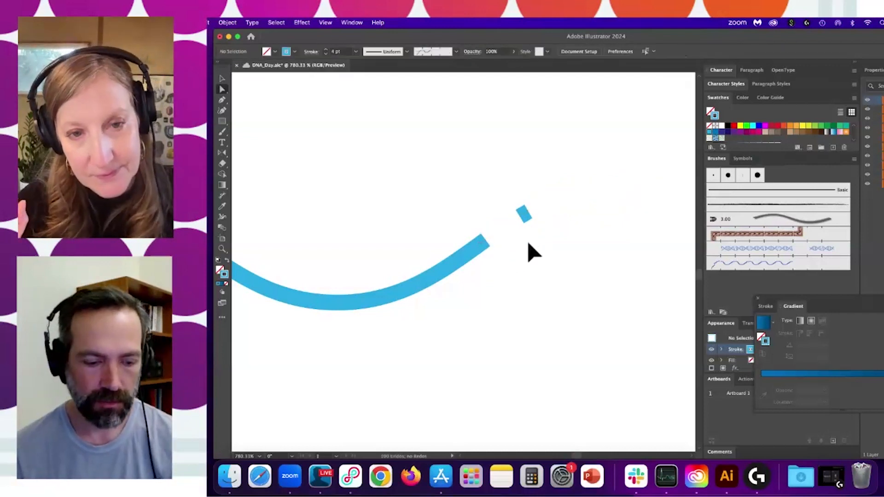
{"action": "key", "text": "super+z"}
{"action": "key", "text": "super+shift+a"}
{"action": "left_click_drag", "start_coordinate": [544, 234], "coordinate": [482, 196]}
{"action": "left_click", "coordinate": [523, 244]}
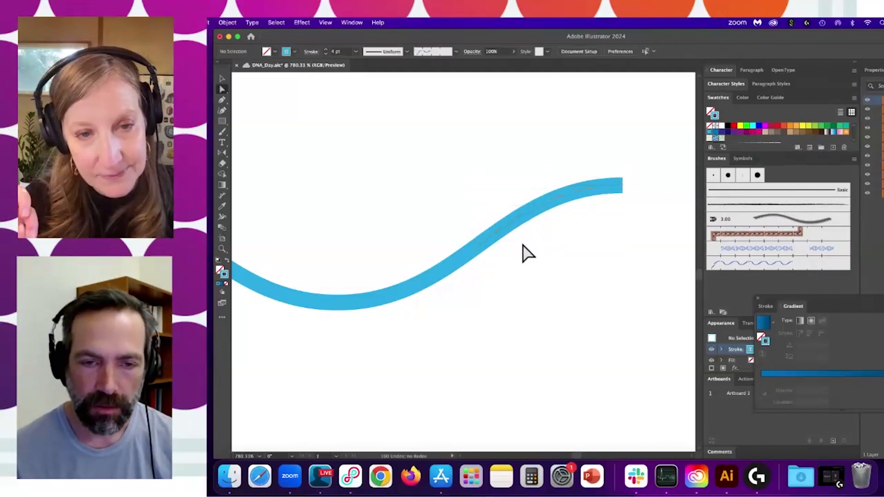
- Delete the segments beyond and between the two short pieces of the rising curve, and blend those two pieces together
{"action": "left_click", "coordinate": [548, 202]}
{"action": "key", "text": "Delete"}
{"action": "left_click_drag", "start_coordinate": [533, 222], "coordinate": [514, 201]}
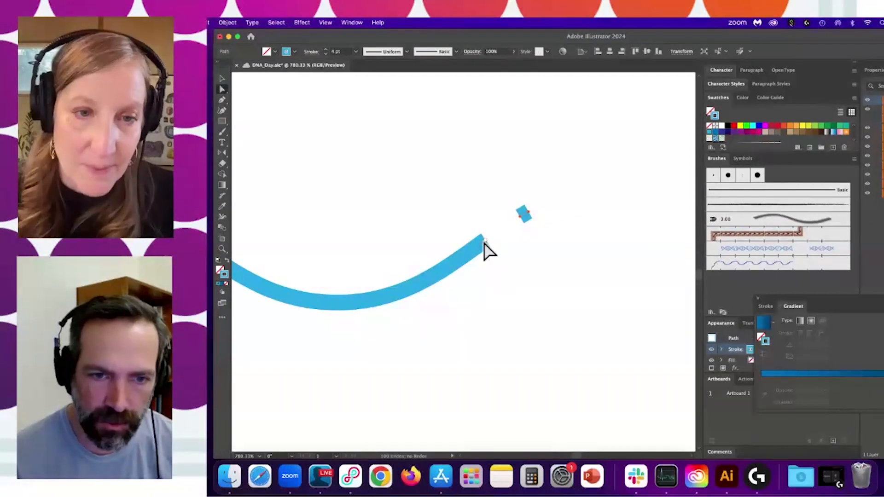
{"action": "left_click", "coordinate": [484, 241], "text": "shift"}
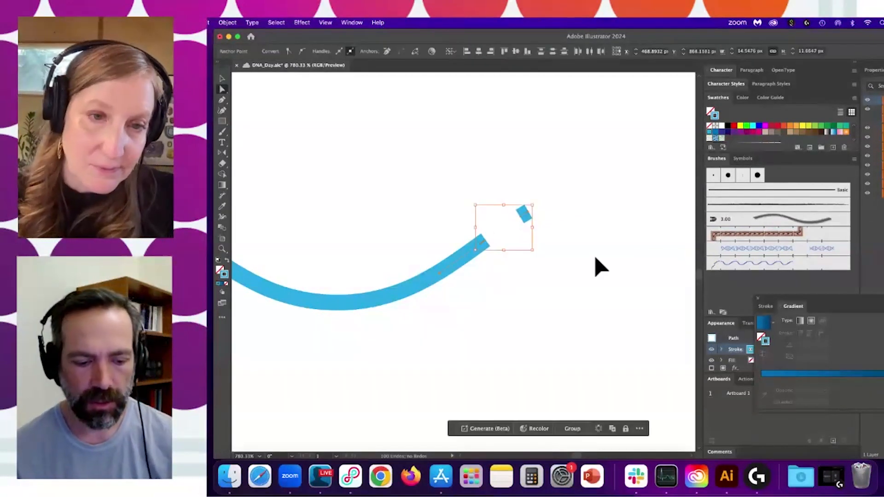
{"action": "key", "text": "ctrl+j"}
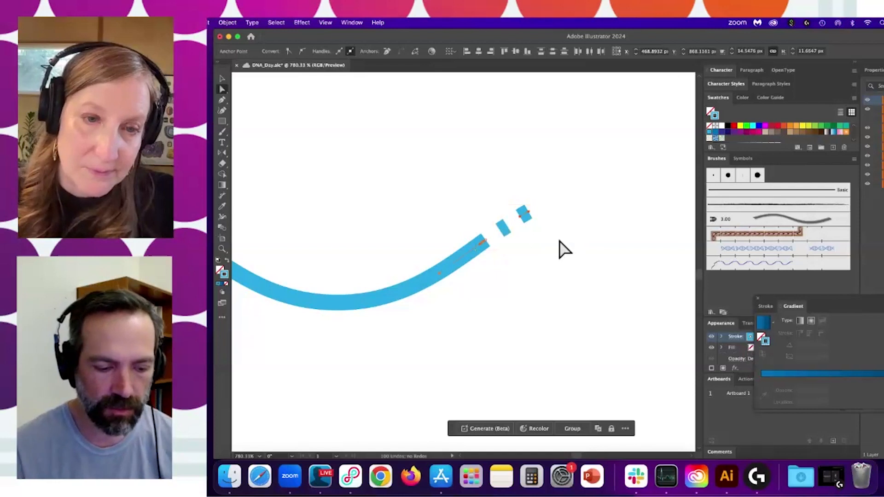
{"action": "key", "text": "super+z"}
{"action": "key", "text": "super+z"}
{"action": "key", "text": "super+z"}
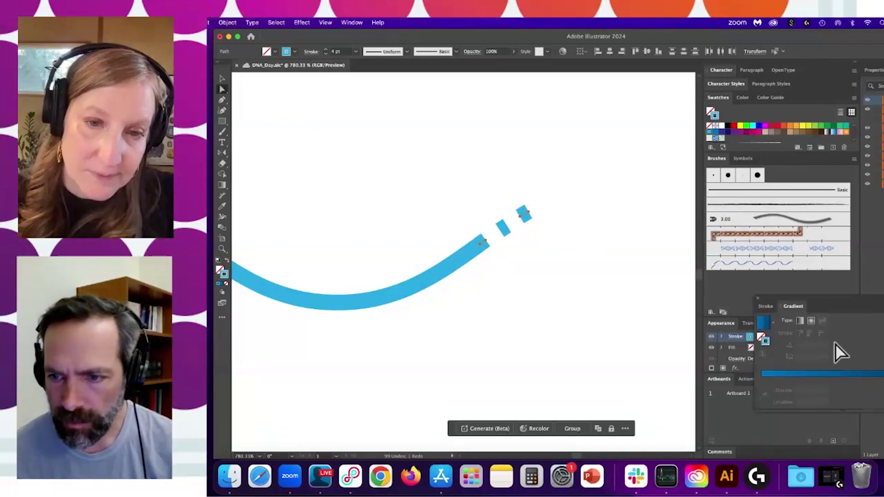
- Apply Smooth Color spacing in the blend options for the two short pieces, and deselect everything
{"action": "left_click", "coordinate": [521, 216]}
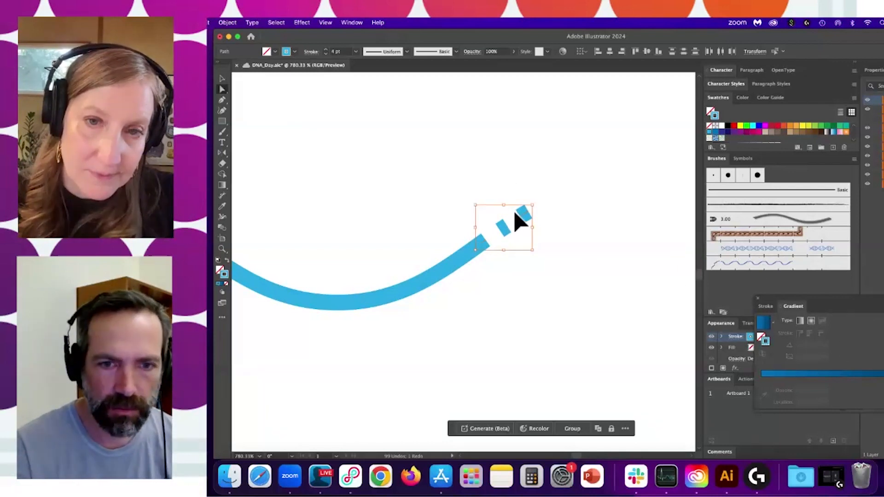
{"action": "left_click", "coordinate": [228, 22]}
{"action": "mouse_move", "coordinate": [251, 274]}
{"action": "mouse_move", "coordinate": [263, 303]}
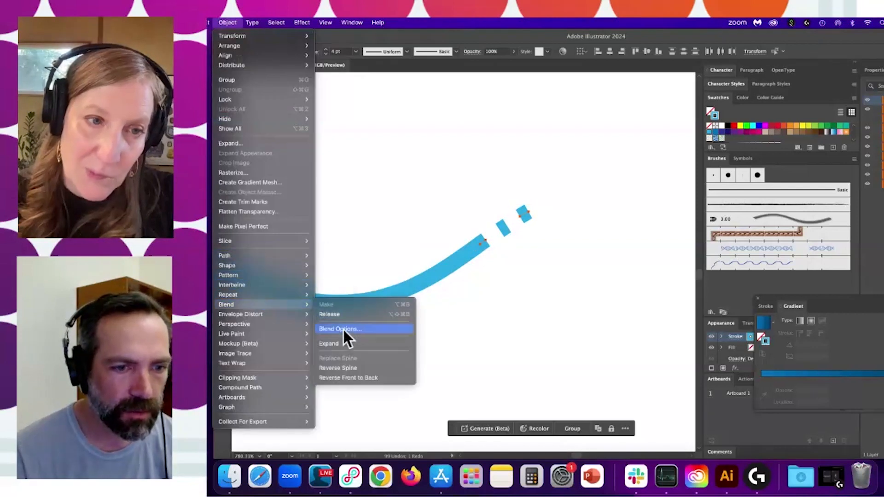
{"action": "left_click", "coordinate": [346, 329]}
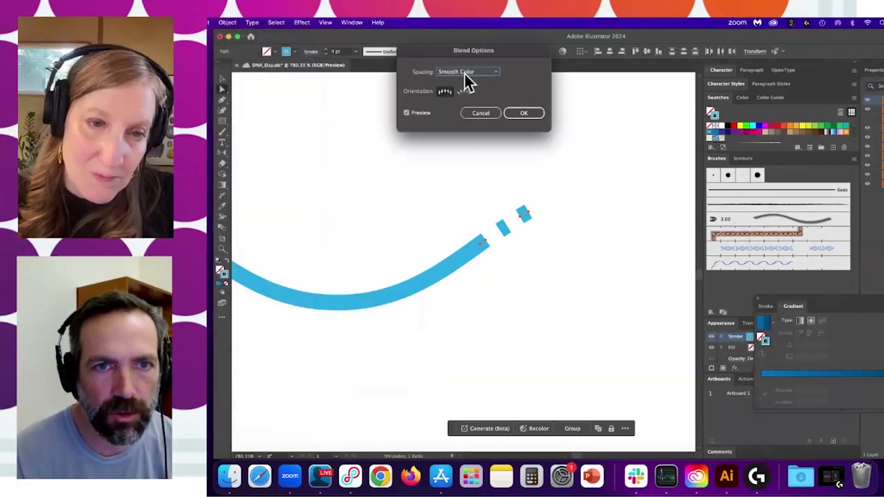
{"action": "left_click", "coordinate": [465, 73]}
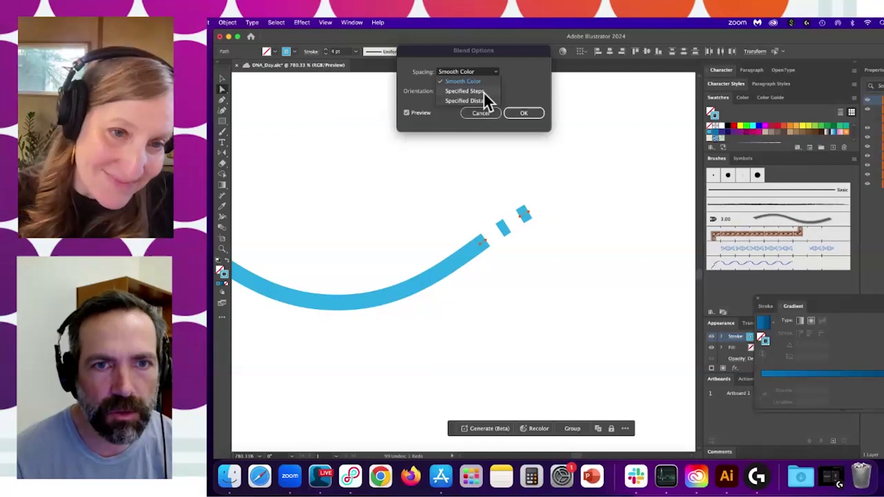
{"action": "left_click", "coordinate": [480, 81]}
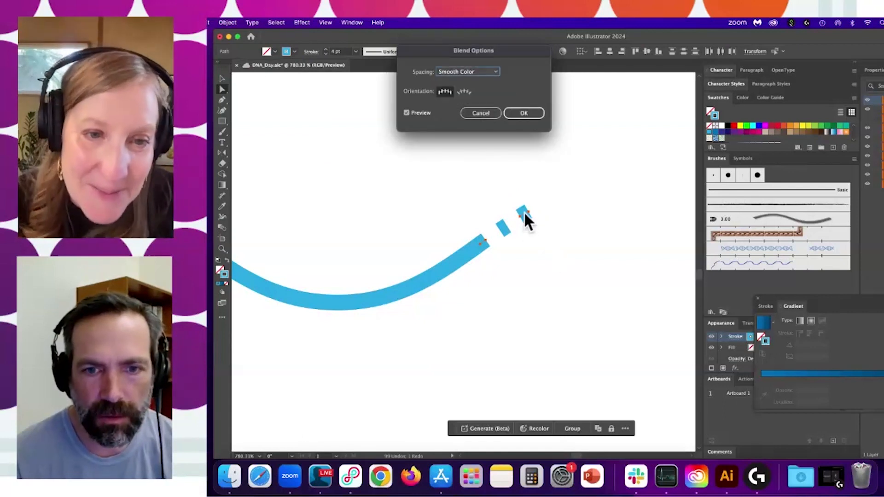
{"action": "left_click", "coordinate": [515, 115]}
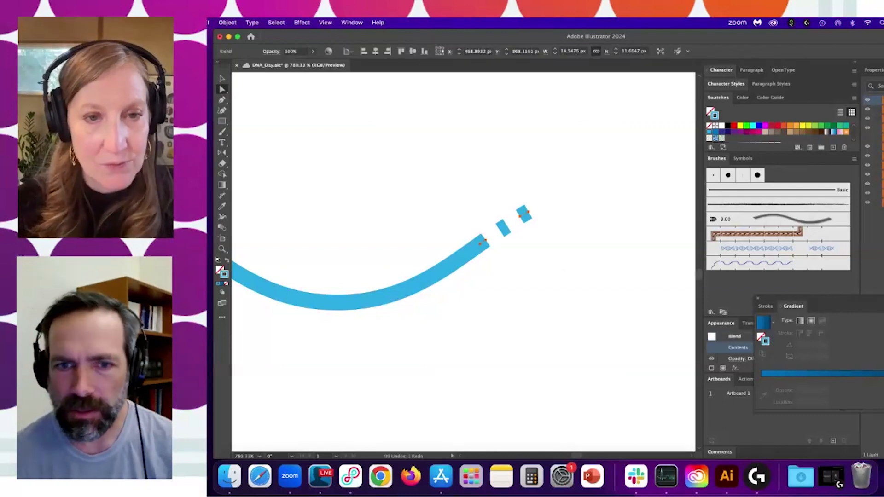
{"action": "left_click", "coordinate": [433, 303]}
{"action": "left_click", "coordinate": [489, 230]}
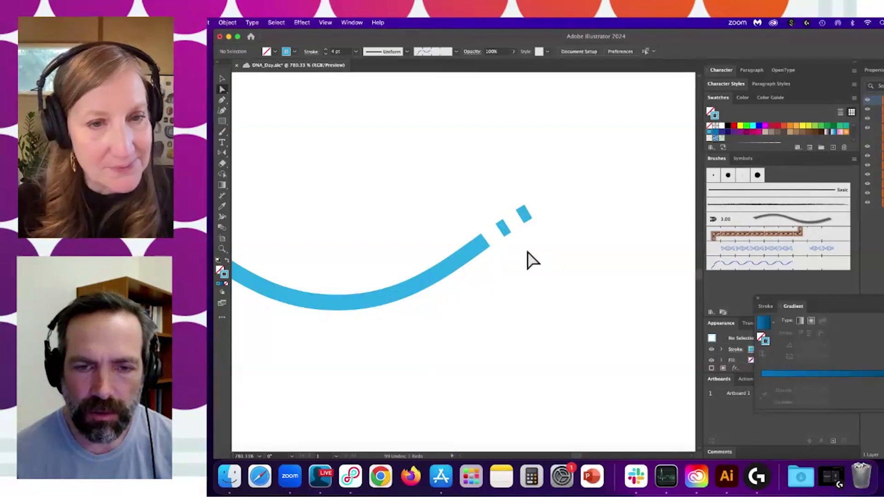
- Recolor the stroke of the blend's lower short piece dark blue, and close the Gradient panel
{"action": "left_click", "coordinate": [489, 206]}
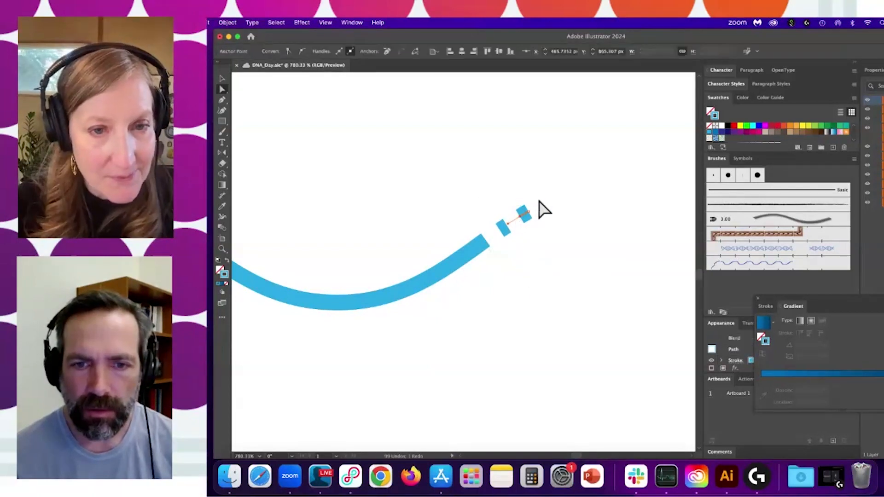
{"action": "left_click", "coordinate": [525, 217]}
{"action": "left_click", "coordinate": [524, 219], "text": "super"}
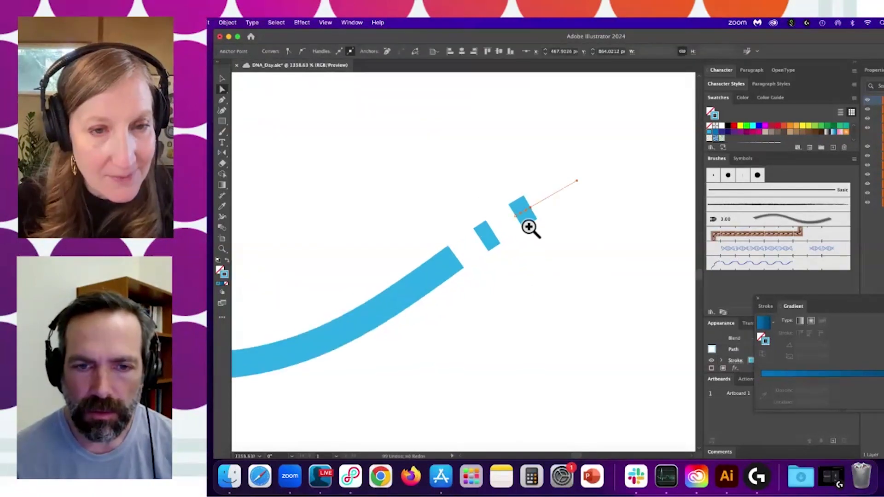
{"action": "left_click", "coordinate": [449, 268]}
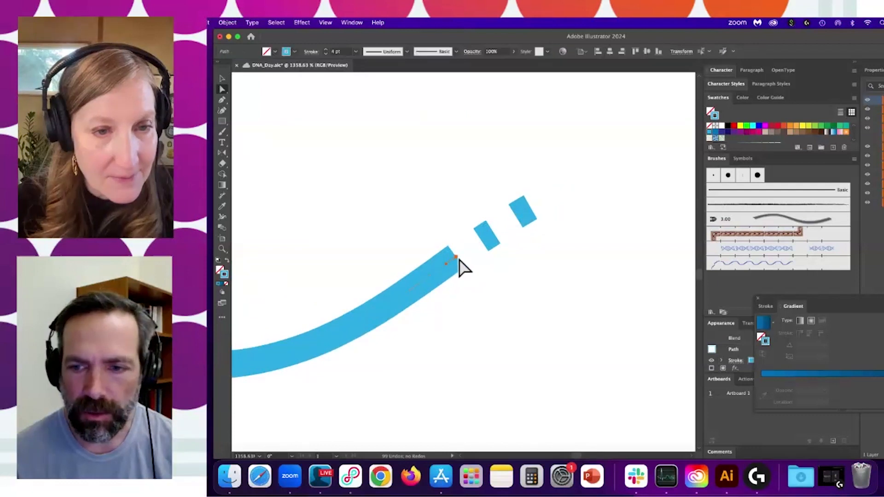
{"action": "left_click", "coordinate": [723, 132]}
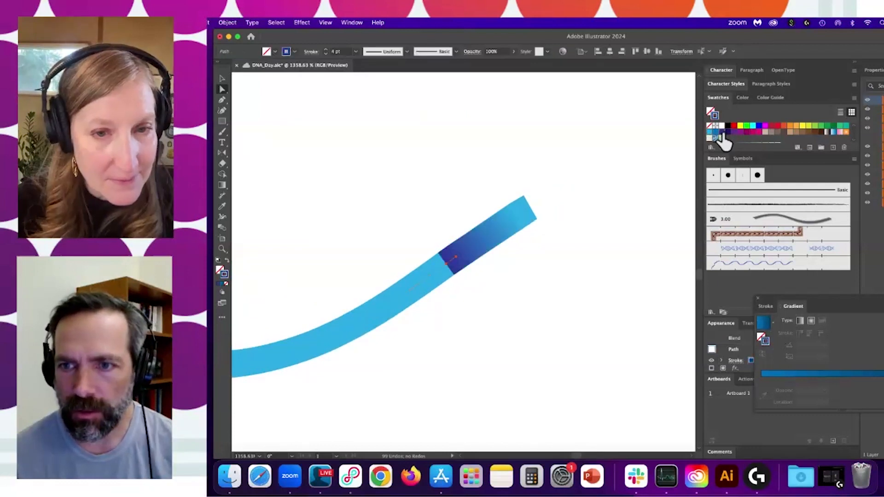
{"action": "left_click", "coordinate": [757, 299]}
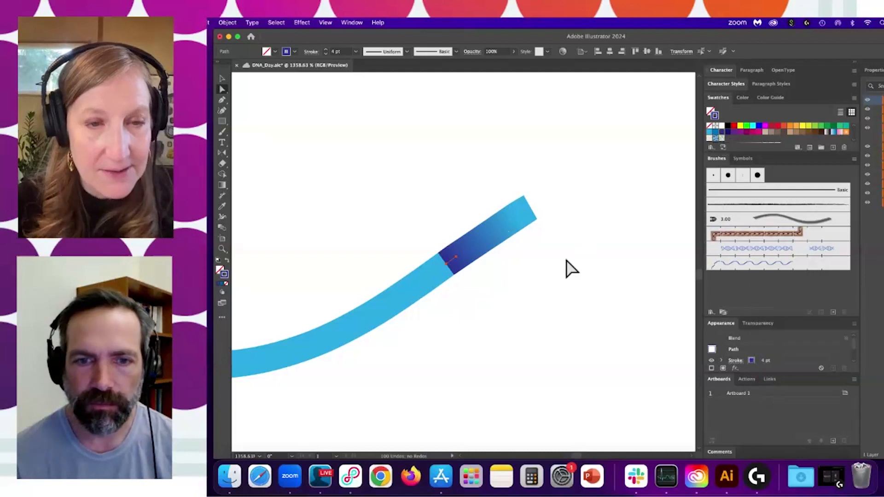
- Show the hidden upper curve, try replacing the blend's spine with it, and undo the replacement
{"action": "left_click", "coordinate": [867, 137]}
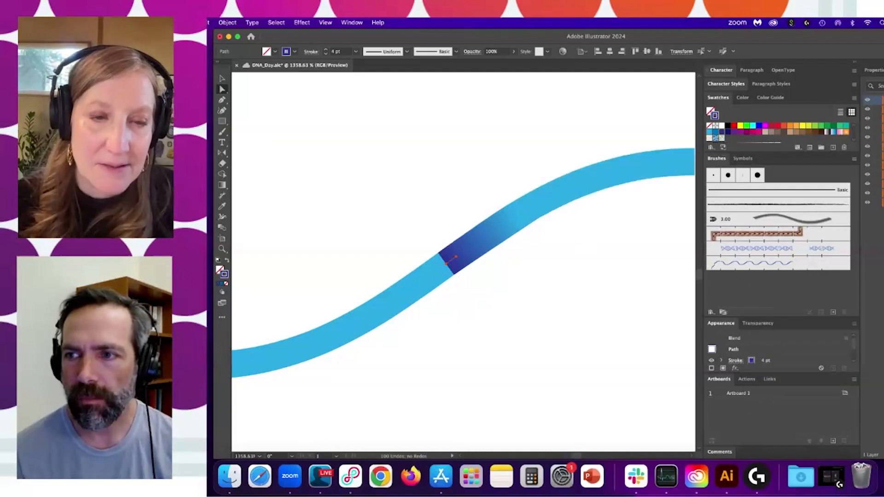
{"action": "left_click", "coordinate": [881, 109]}
{"action": "left_click", "coordinate": [881, 137], "text": "shift"}
{"action": "left_click", "coordinate": [227, 22]}
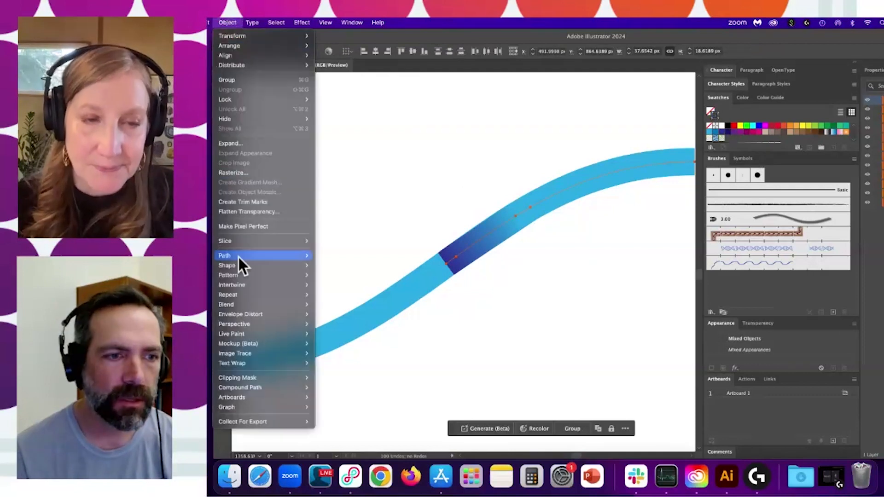
{"action": "mouse_move", "coordinate": [211, 24]}
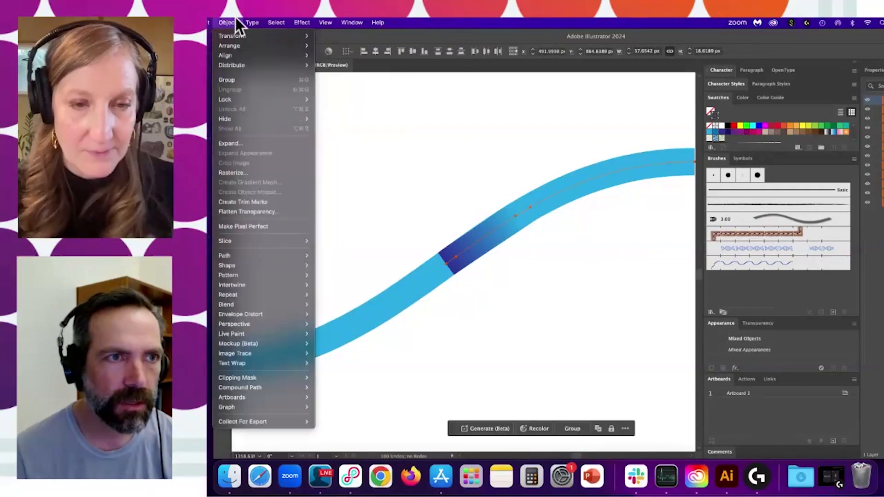
{"action": "mouse_move", "coordinate": [249, 305]}
{"action": "left_click", "coordinate": [363, 359]}
{"action": "left_click_drag", "start_coordinate": [538, 265], "coordinate": [456, 294]}
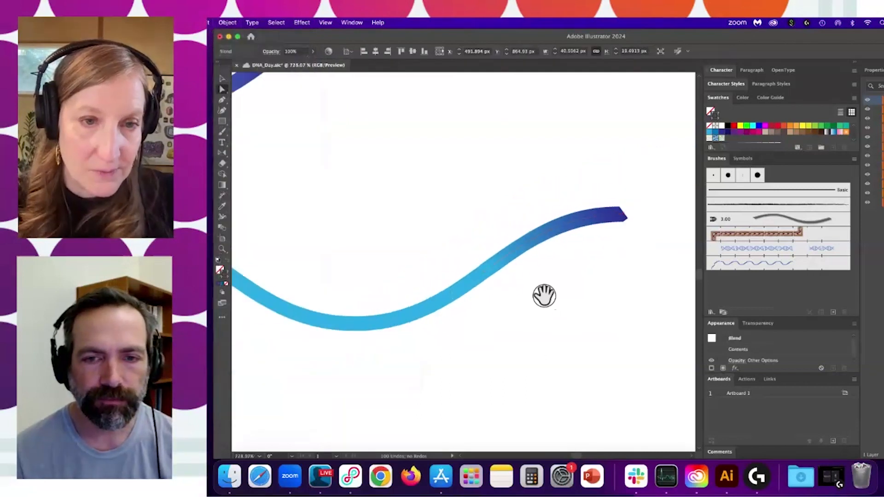
{"action": "key", "text": "super+z"}
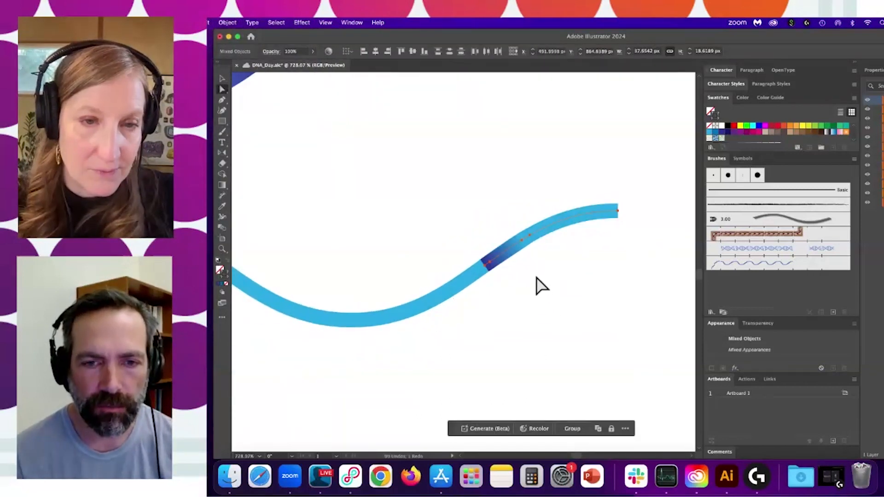
- Try adding an anchor with the Pen tool to the upper curve where the blend's upper short piece ends
{"action": "left_click", "coordinate": [531, 282]}
{"action": "left_click", "coordinate": [529, 245]}
{"action": "left_click_drag", "start_coordinate": [529, 250], "coordinate": [651, 227]}
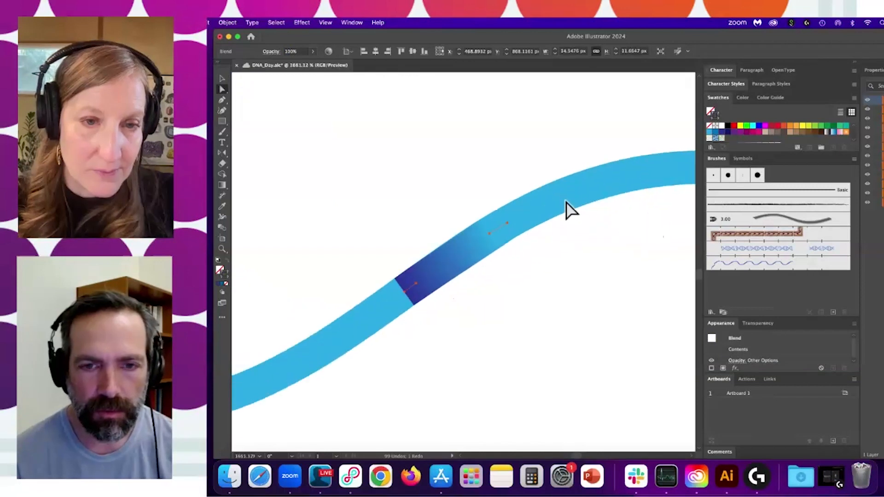
{"action": "left_click", "coordinate": [567, 223]}
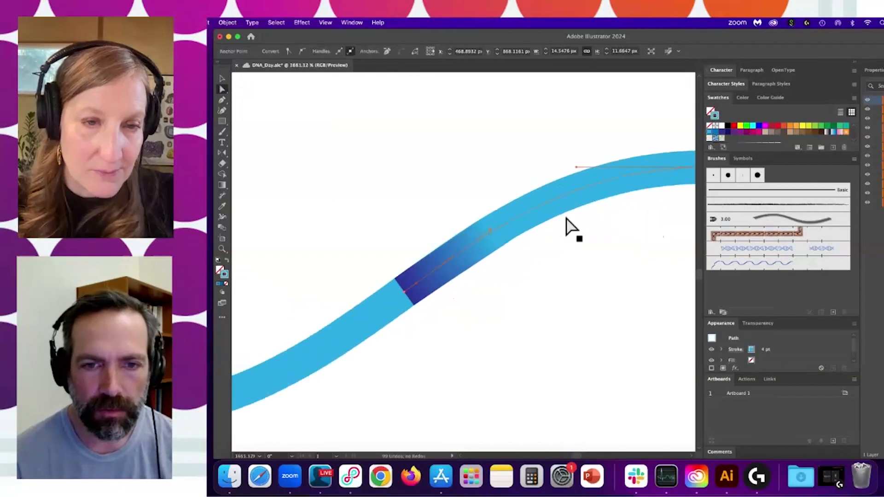
{"action": "key", "text": "p"}
{"action": "left_click", "coordinate": [507, 223]}
{"action": "key", "text": "a"}
{"action": "left_click", "coordinate": [564, 253]}
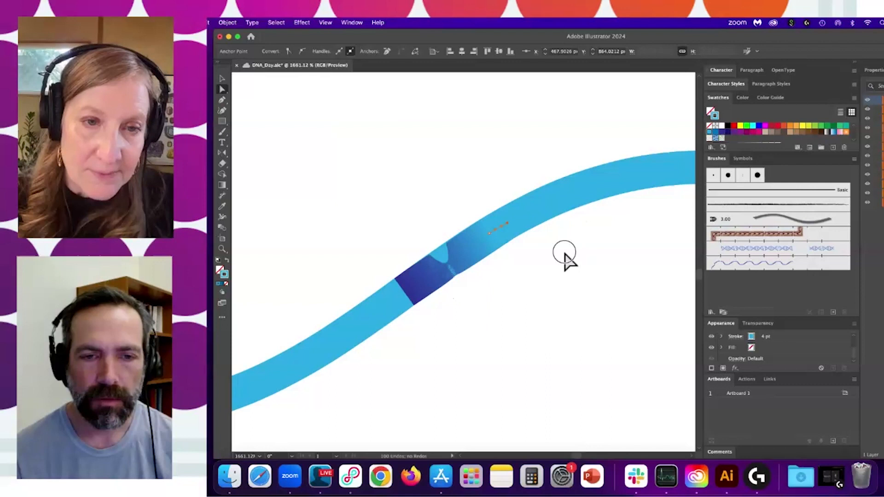
{"action": "left_click", "coordinate": [545, 206]}
{"action": "left_click_drag", "start_coordinate": [542, 236], "coordinate": [499, 240]}
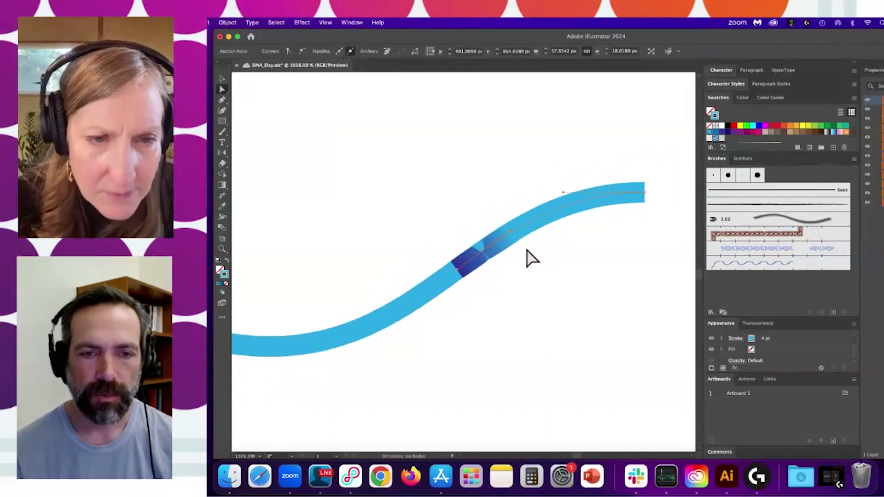
{"action": "key", "text": "super+z"}
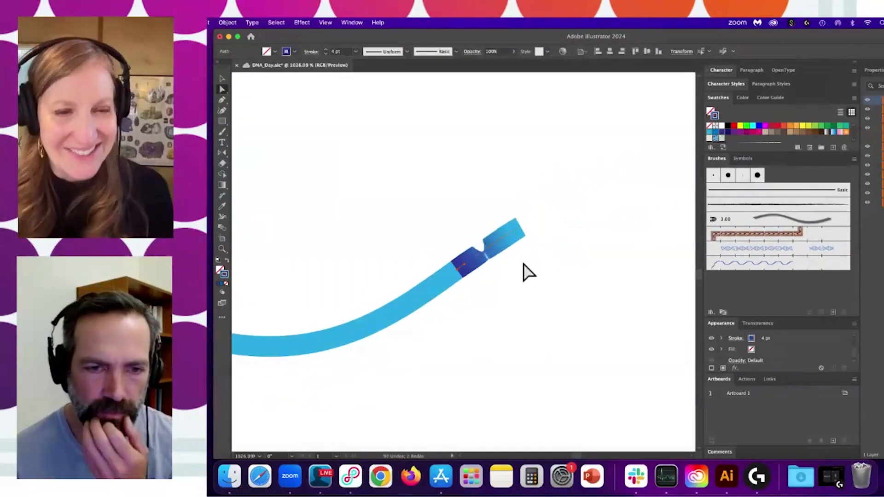
- Fix the twisted blend by picking the inner endpoint of its upper short piece with the Pen tool, and deselect
{"action": "left_click", "coordinate": [491, 249]}
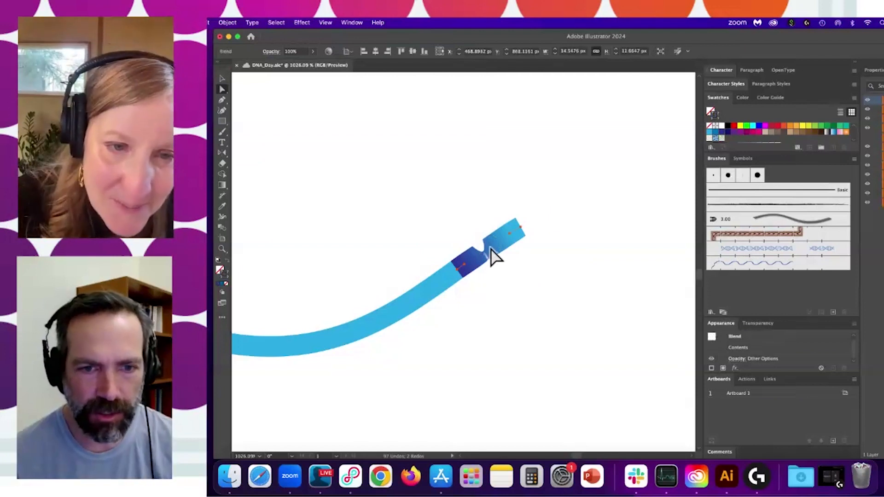
{"action": "left_click_drag", "start_coordinate": [529, 252], "coordinate": [664, 253]}
{"action": "left_click_drag", "start_coordinate": [427, 272], "coordinate": [581, 271]}
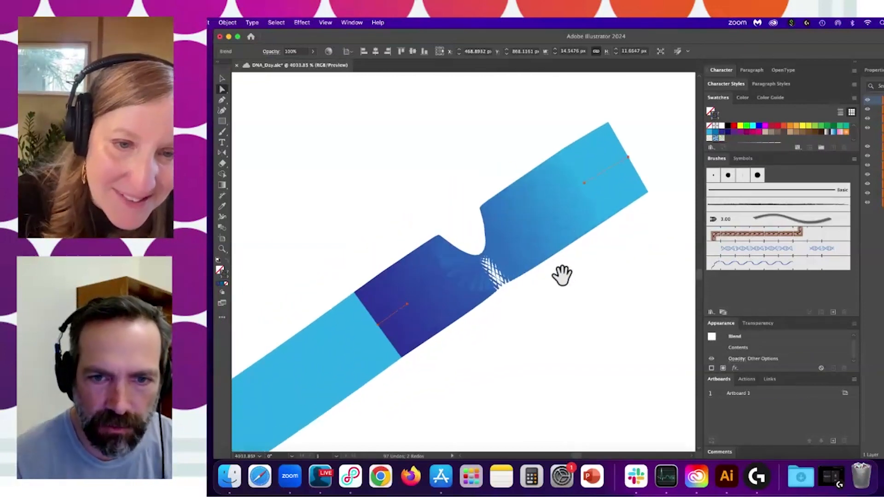
{"action": "left_click", "coordinate": [627, 157]}
{"action": "left_click", "coordinate": [584, 183]}
{"action": "key", "text": "p"}
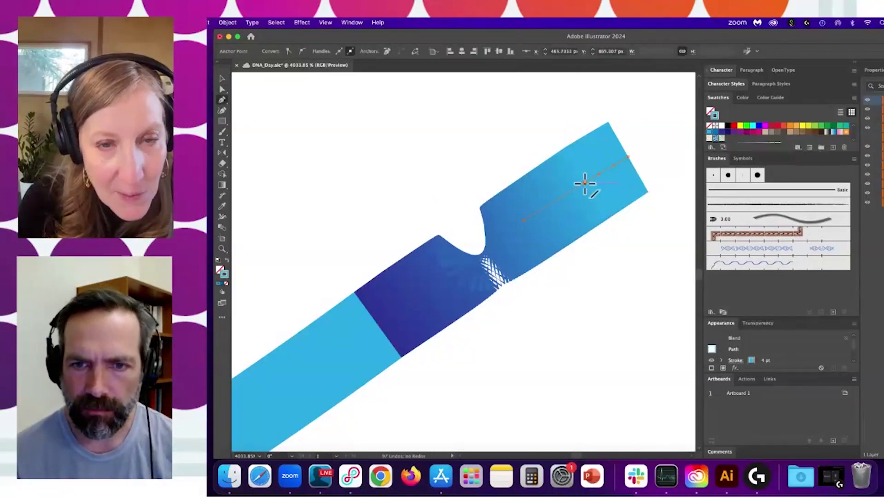
{"action": "left_click", "coordinate": [584, 183]}
{"action": "left_click", "coordinate": [621, 231], "text": "super"}
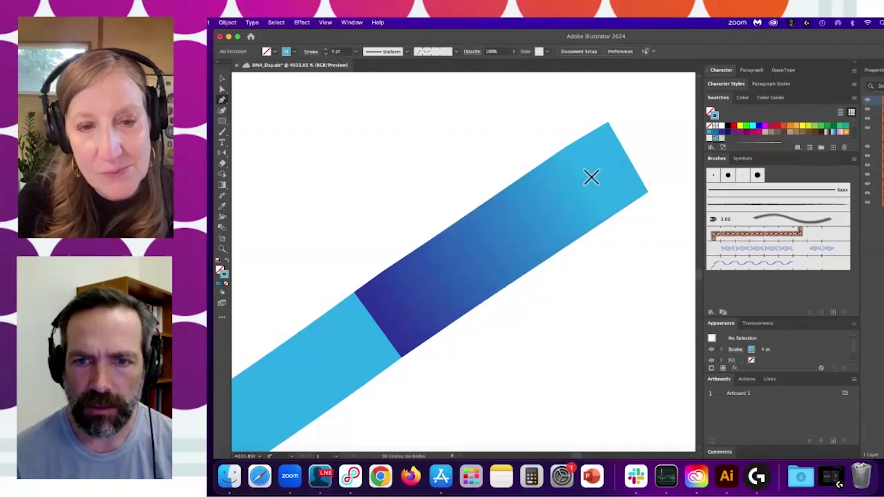
- Select the blend's upper short piece to check its path, and show the hidden upper curve again
{"action": "left_click", "coordinate": [592, 179], "text": "super"}
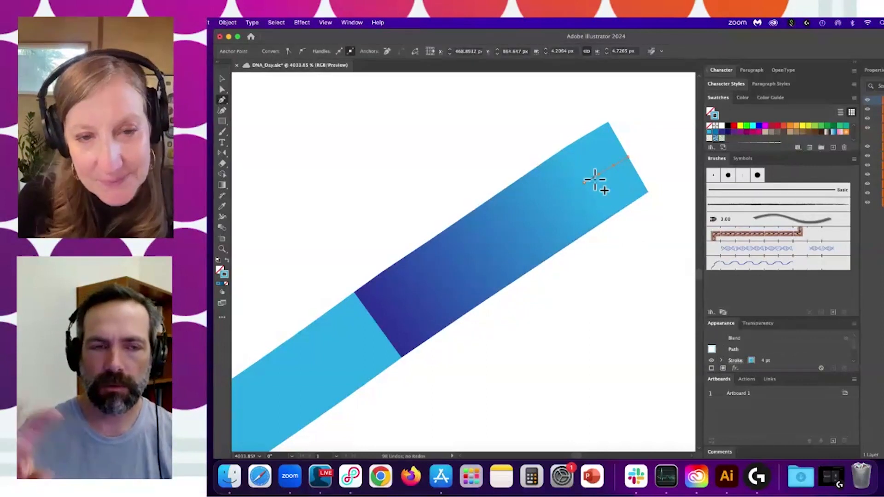
{"action": "left_click_drag", "start_coordinate": [501, 232], "coordinate": [422, 236]}
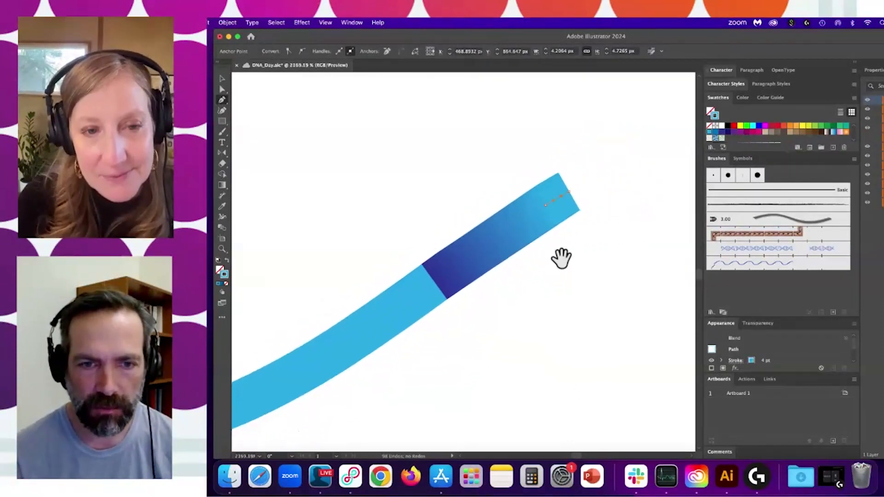
{"action": "left_click_drag", "start_coordinate": [561, 258], "coordinate": [543, 264]}
{"action": "left_click_drag", "start_coordinate": [477, 249], "coordinate": [435, 251]}
{"action": "key", "text": "a"}
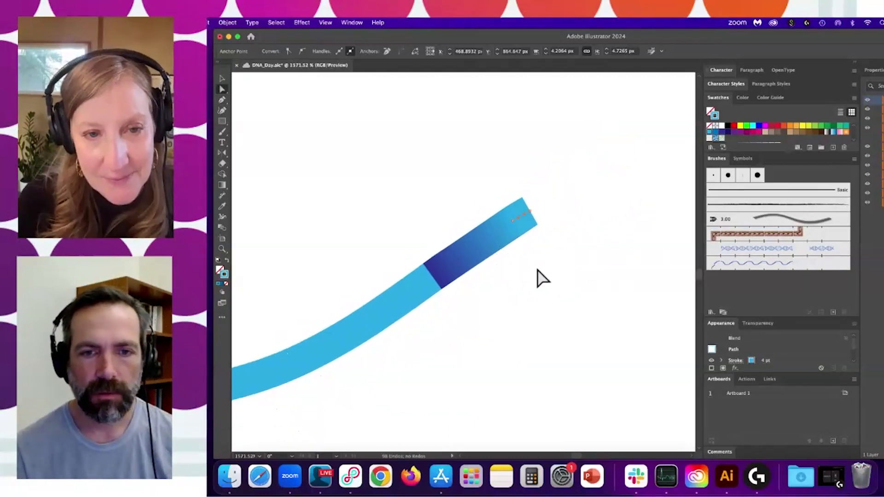
{"action": "left_click_drag", "start_coordinate": [542, 278], "coordinate": [528, 247]}
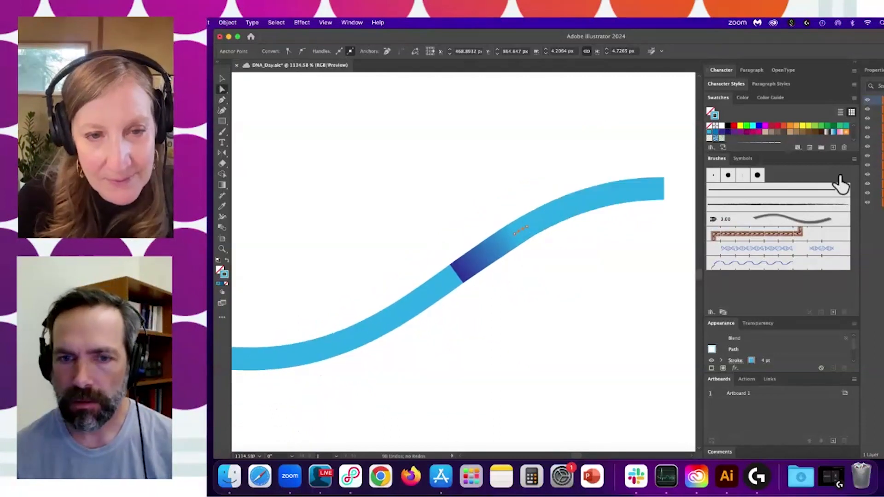
- Try another Pen anchor on the upper curve at the short piece's outer end, undo, and untwist the blend from the inner endpoint
{"action": "left_click", "coordinate": [613, 201]}
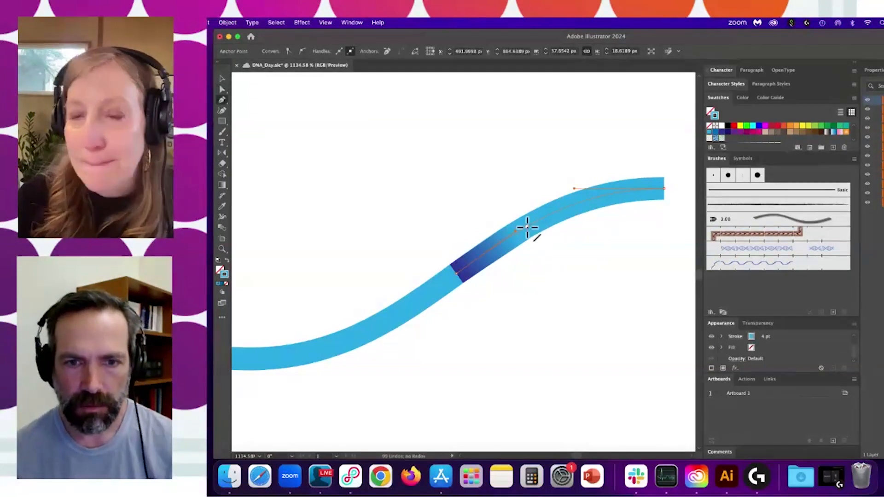
{"action": "key", "text": "super+z"}
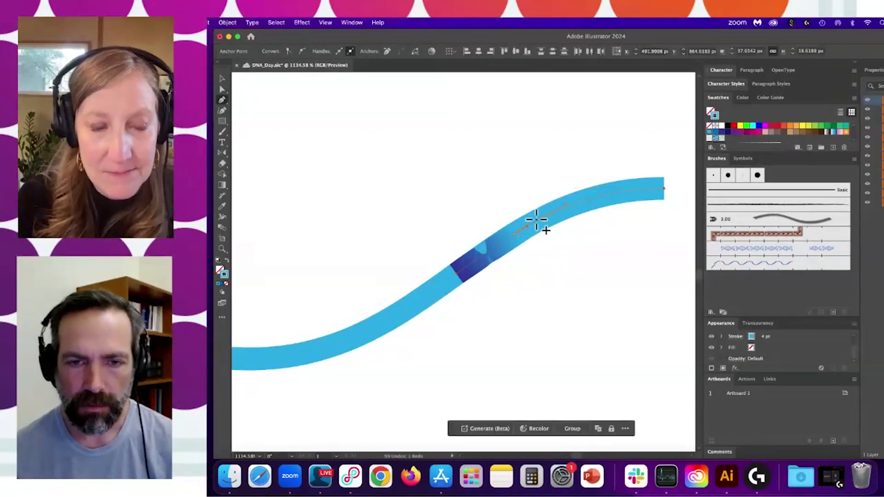
{"action": "key", "text": "super+z"}
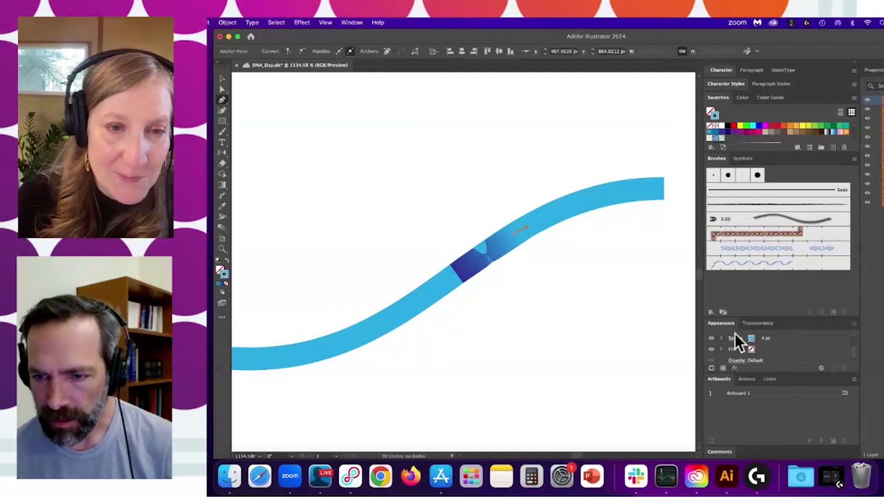
{"action": "left_click", "coordinate": [516, 234]}
{"action": "left_click", "coordinate": [585, 249], "text": "super"}
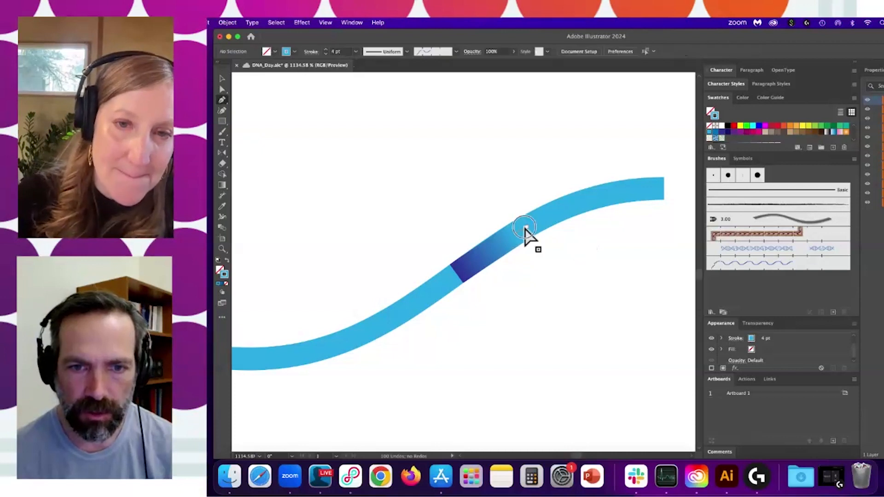
- Separate the overlapping paths by locking the blend's upper short piece, and select only the upper curve
{"action": "left_click", "coordinate": [525, 229], "text": "super"}
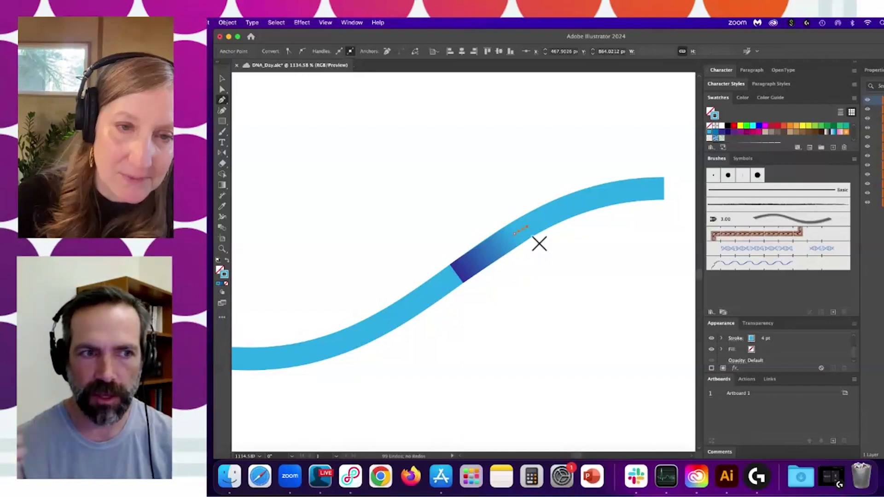
{"action": "left_click", "coordinate": [538, 243], "text": "super"}
{"action": "left_click", "coordinate": [545, 217], "text": "super"}
{"action": "left_click_drag", "start_coordinate": [567, 227], "coordinate": [559, 207]}
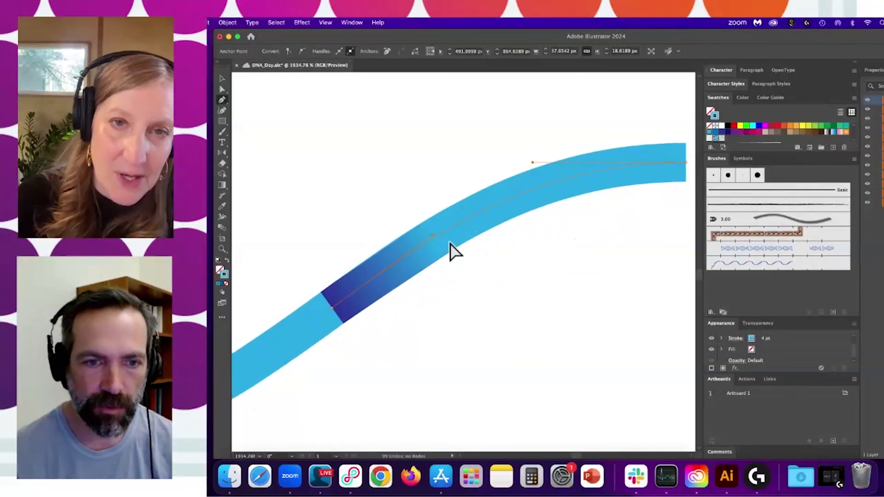
{"action": "left_click_drag", "start_coordinate": [495, 294], "coordinate": [396, 133]}
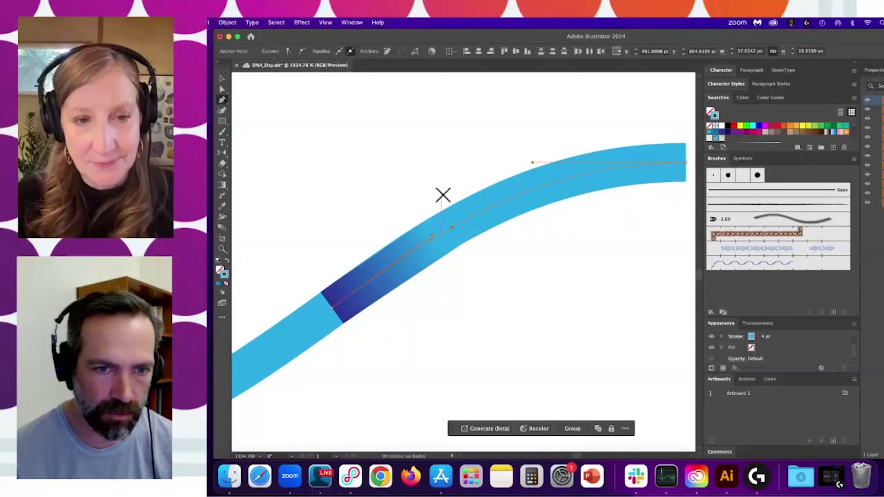
{"action": "left_click", "coordinate": [469, 212], "text": "super"}
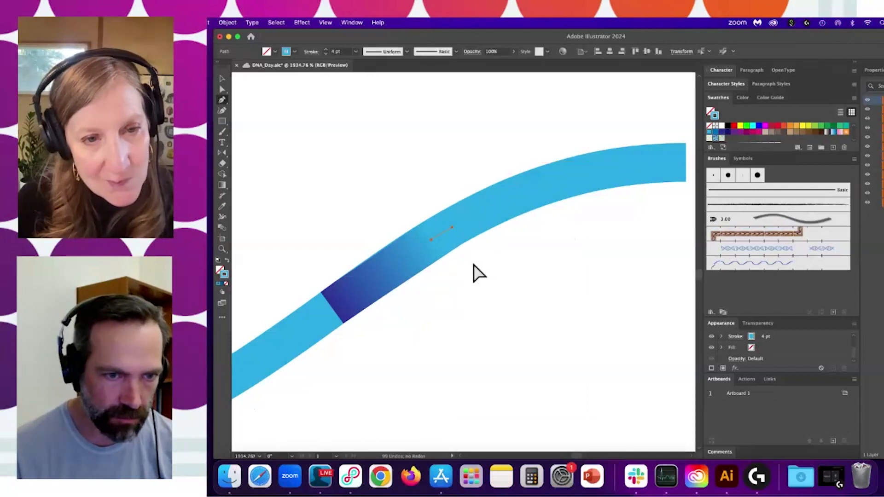
{"action": "left_click", "coordinate": [432, 218], "text": "super"}
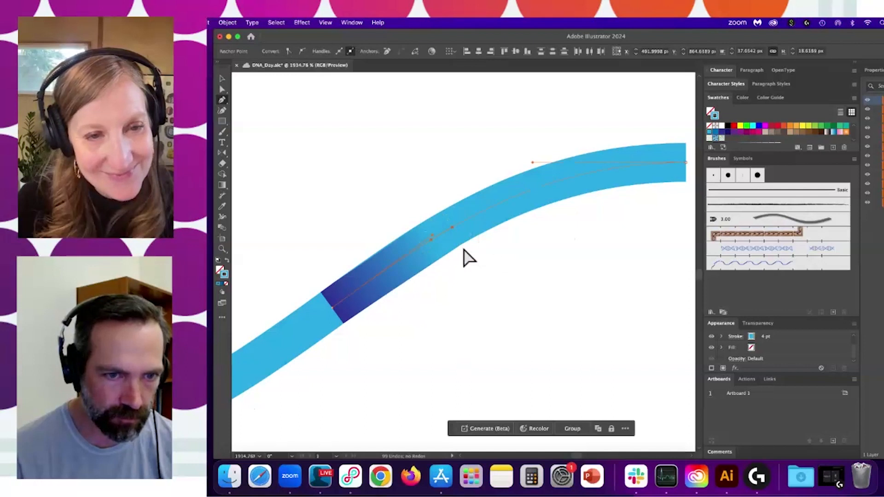
{"action": "left_click_drag", "start_coordinate": [507, 266], "coordinate": [465, 190]}
{"action": "left_click_drag", "start_coordinate": [482, 272], "coordinate": [370, 161]}
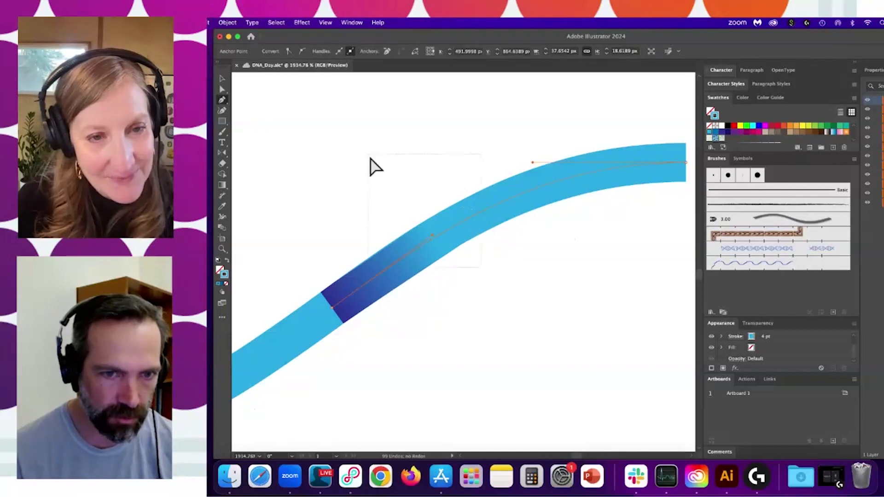
{"action": "left_click", "coordinate": [466, 219]}
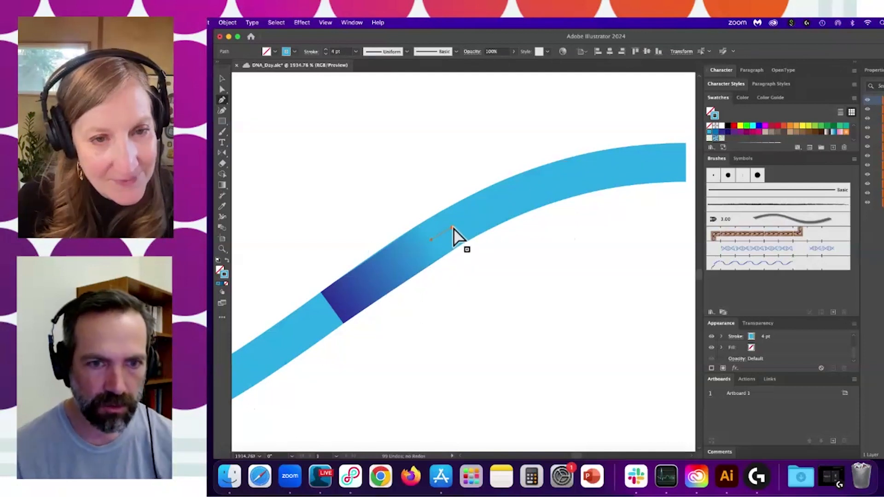
{"action": "left_click", "coordinate": [453, 224]}
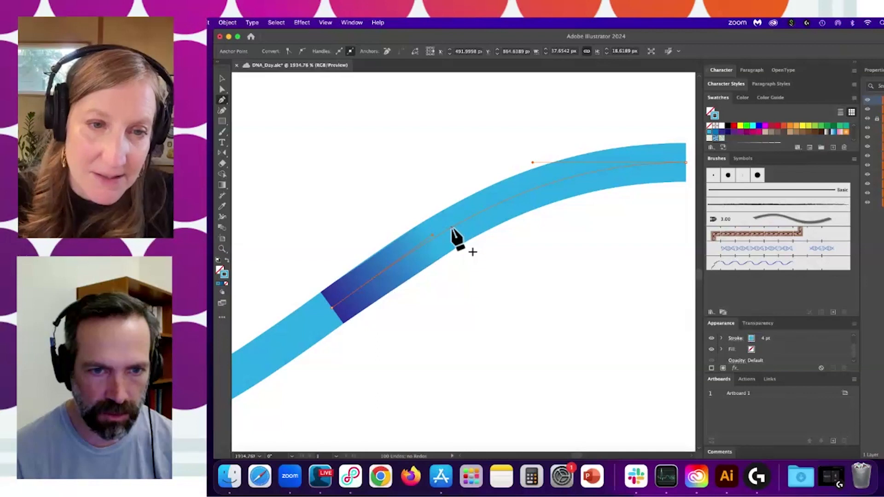
- Try splitting the upper curve at a new anchor by the blend's outer end and isolating its segments, and undo the changes
{"action": "left_click", "coordinate": [452, 227]}
{"action": "left_click", "coordinate": [542, 257], "text": "super"}
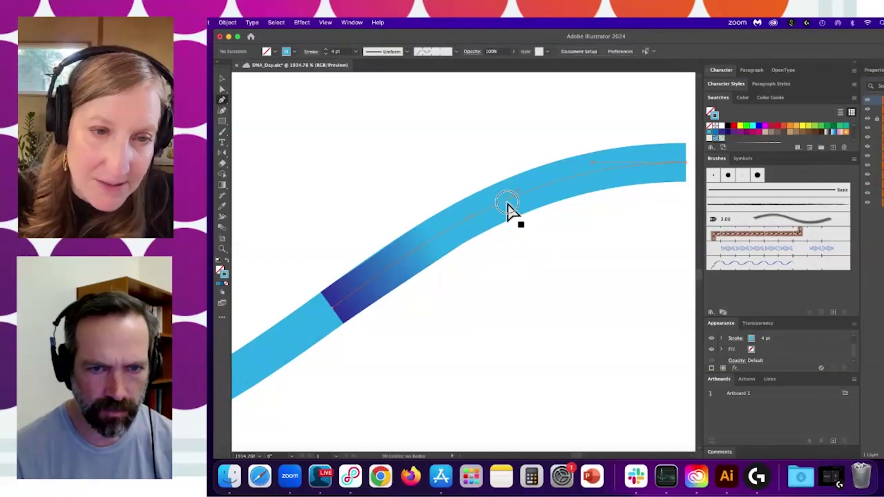
{"action": "left_click", "coordinate": [507, 204], "text": "super"}
{"action": "left_click", "coordinate": [435, 250], "text": "super"}
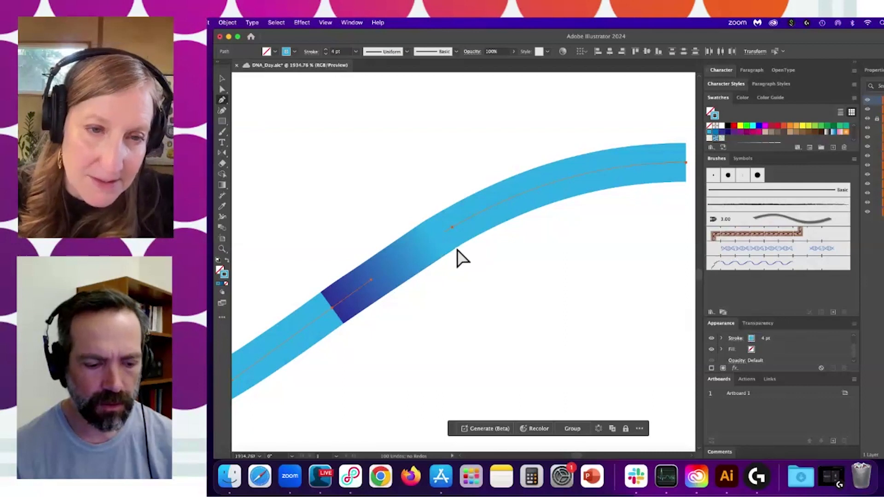
{"action": "key", "text": "super+z"}
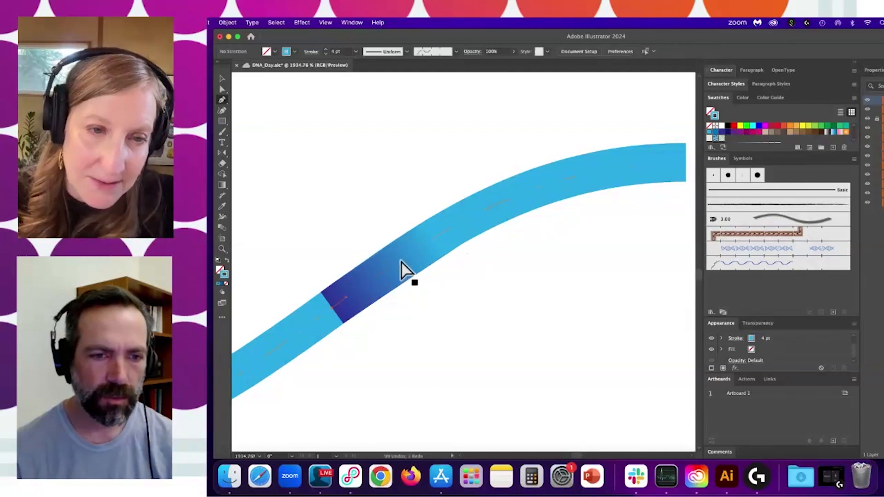
{"action": "left_click", "coordinate": [400, 269], "text": "super"}
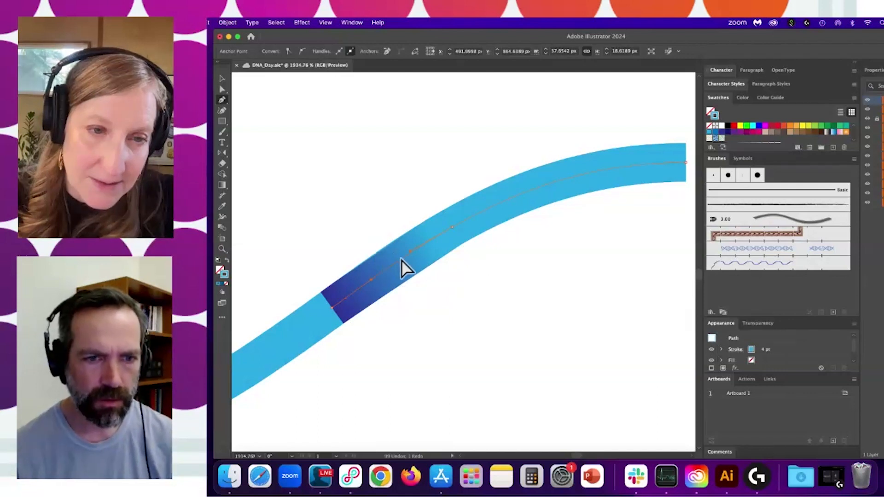
{"action": "left_click", "coordinate": [441, 279], "text": "super"}
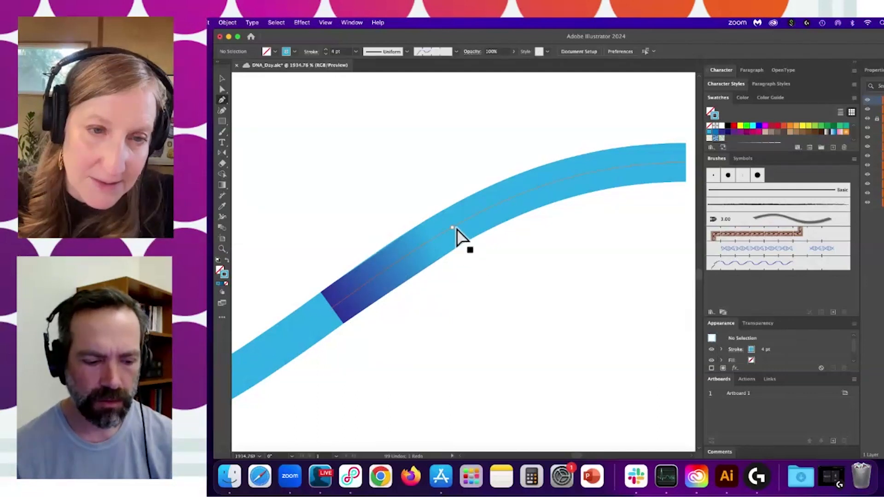
{"action": "key", "text": "super+z"}
{"action": "left_click", "coordinate": [441, 243], "text": "super"}
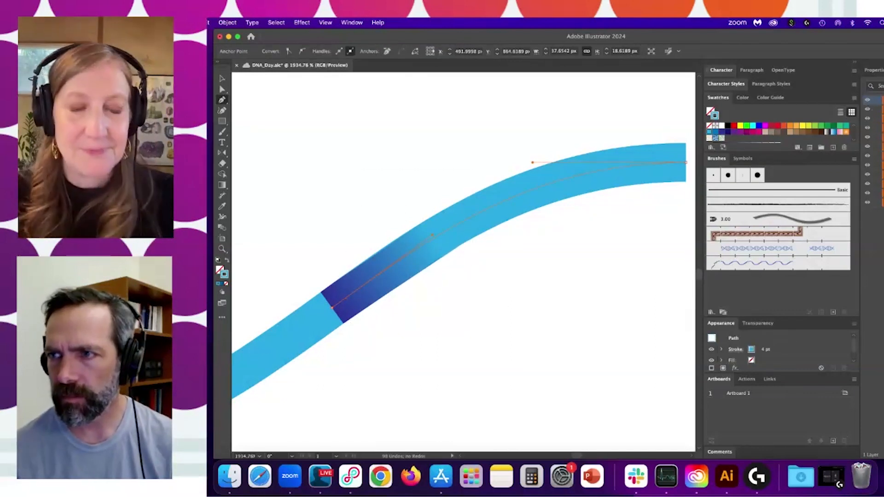
- Add an anchor to the upper curve by the blend's outer end, copy the segment covering the blend, and paste it behind the blend
{"action": "left_click", "coordinate": [452, 227]}
{"action": "key", "text": "super+c"}
{"action": "key", "text": "super+f"}
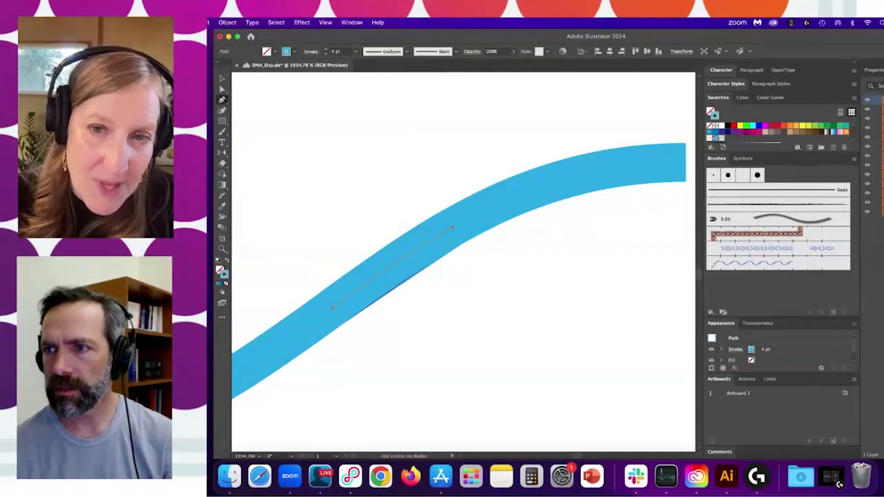
{"action": "key", "text": "super+bracketleft"}
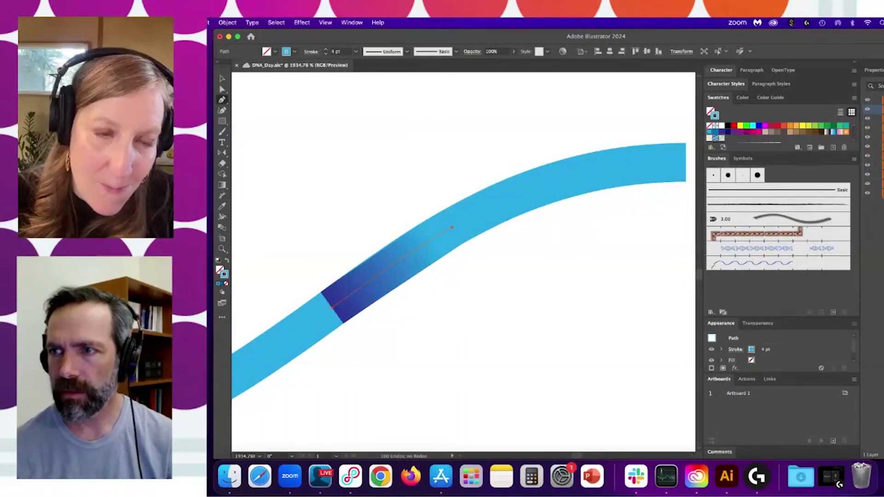
- Replace the blend's spine with the copied curve segment, and deselect everything
{"action": "key", "text": "super+a"}
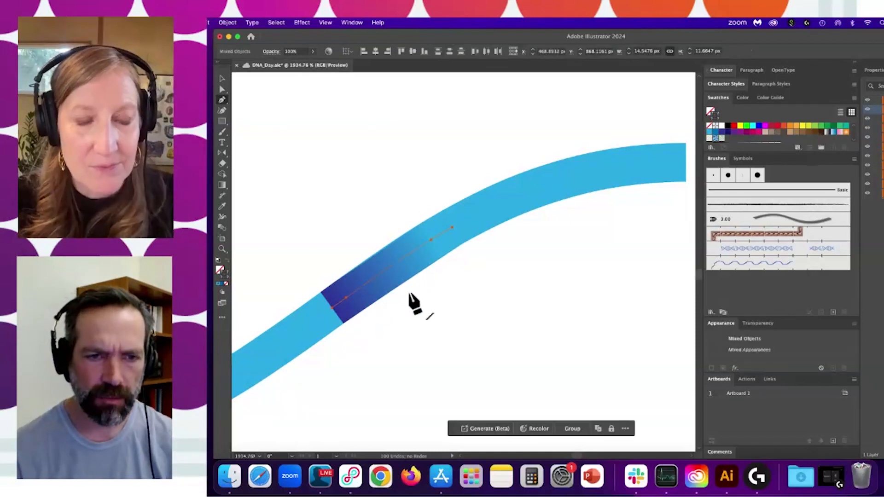
{"action": "left_click_drag", "start_coordinate": [468, 267], "coordinate": [415, 275]}
{"action": "left_click_drag", "start_coordinate": [455, 297], "coordinate": [475, 269]}
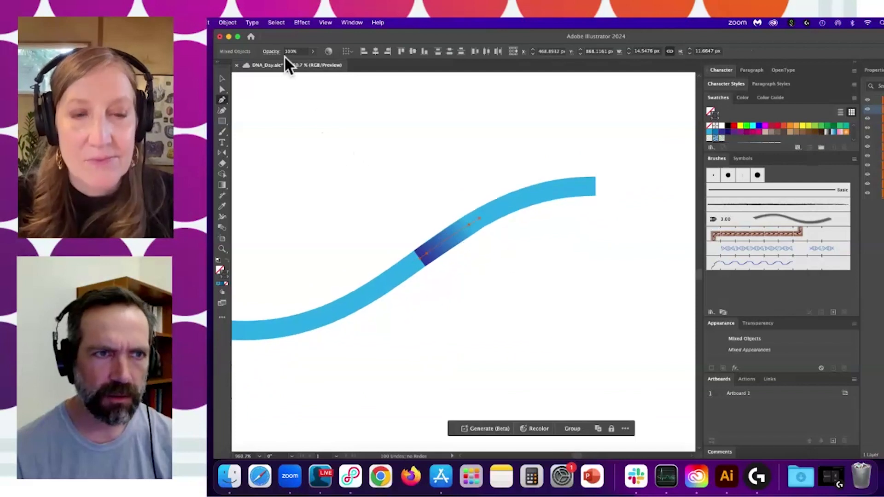
{"action": "left_click", "coordinate": [225, 22]}
{"action": "mouse_move", "coordinate": [235, 301]}
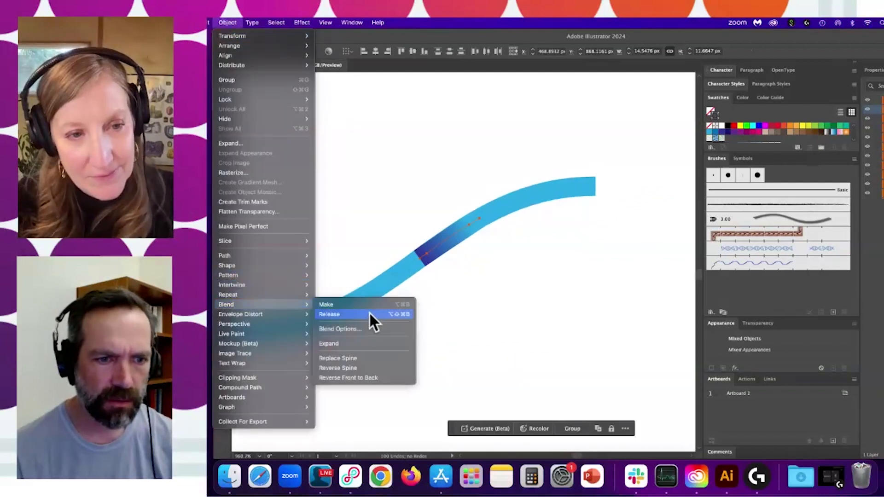
{"action": "left_click", "coordinate": [362, 361]}
{"action": "key", "text": "a"}
{"action": "left_click", "coordinate": [475, 276]}
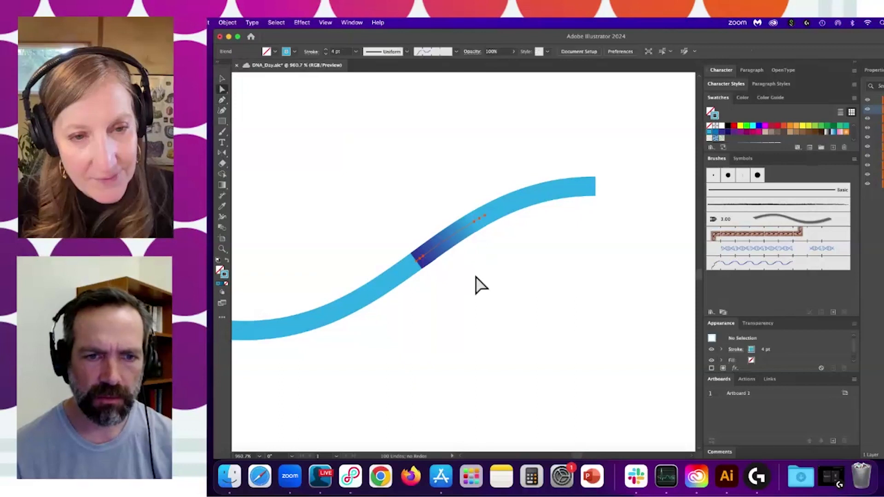
- Try moving the blend spine's inner end point, and undo the move
{"action": "left_click_drag", "start_coordinate": [465, 229], "coordinate": [505, 227]}
{"action": "left_click", "coordinate": [405, 276]}
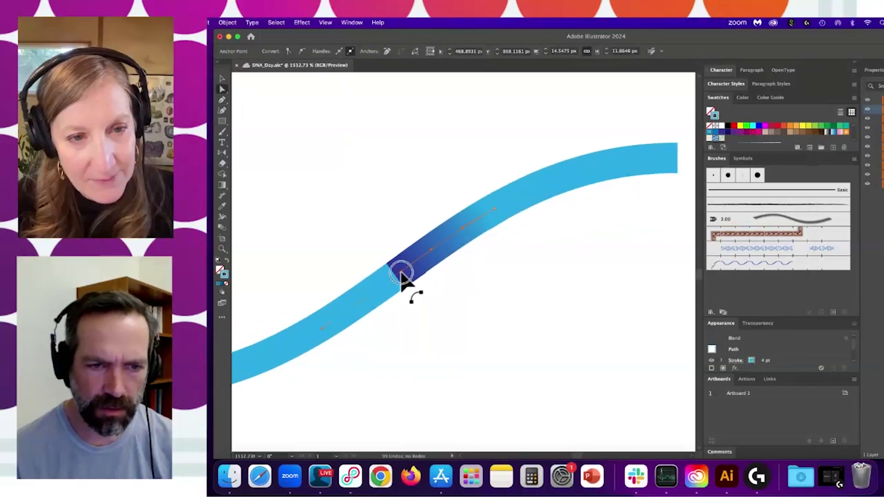
{"action": "left_click_drag", "start_coordinate": [402, 272], "coordinate": [439, 294]}
{"action": "key", "text": "super+z"}
- Select the upper and lower curves in turn to check their anchors and handles around the blend, and save the document
{"action": "left_click", "coordinate": [544, 188]}
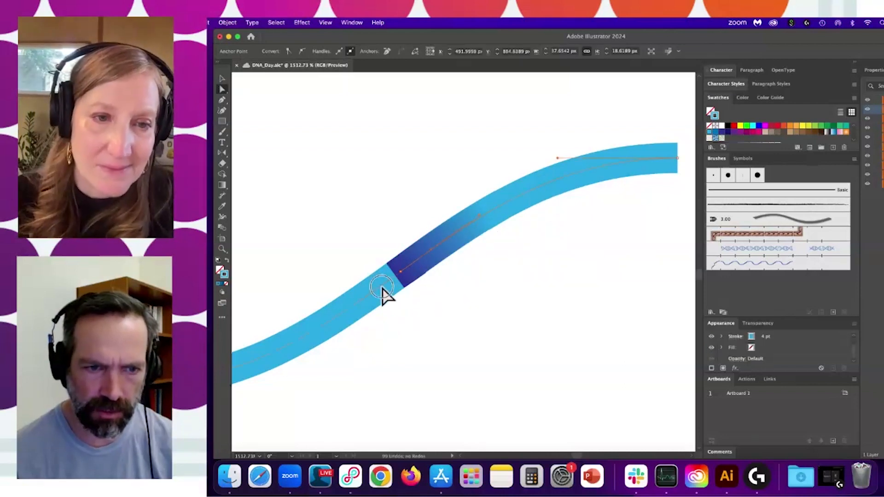
{"action": "left_click_drag", "start_coordinate": [417, 298], "coordinate": [541, 230]}
{"action": "left_click_drag", "start_coordinate": [566, 183], "coordinate": [516, 207]}
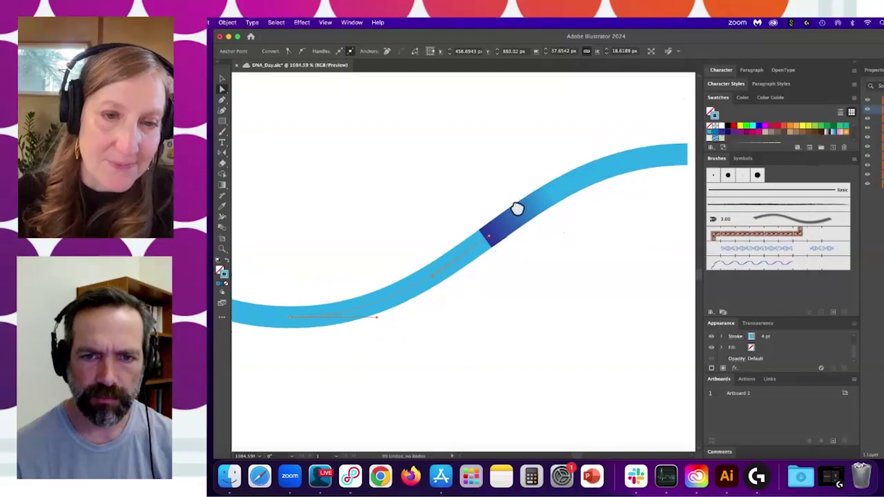
{"action": "left_click_drag", "start_coordinate": [472, 255], "coordinate": [436, 262]}
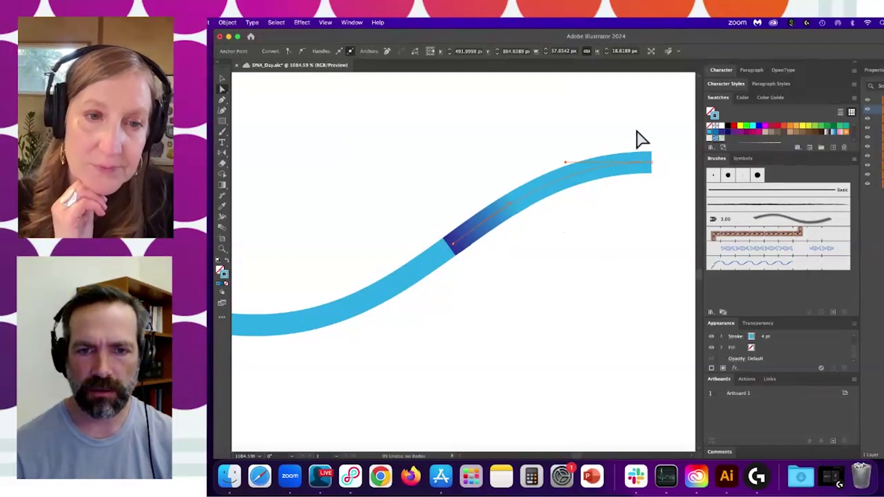
{"action": "left_click_drag", "start_coordinate": [394, 253], "coordinate": [531, 241]}
{"action": "key", "text": "super+s"}
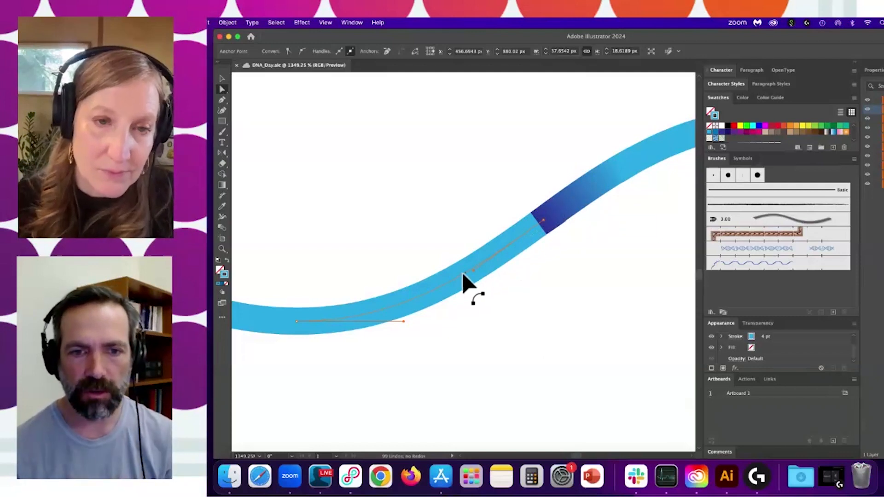
- Compare the paths and handles of the lower and upper curves on both sides of the blend's dark end
{"action": "left_click_drag", "start_coordinate": [479, 258], "coordinate": [449, 263]}
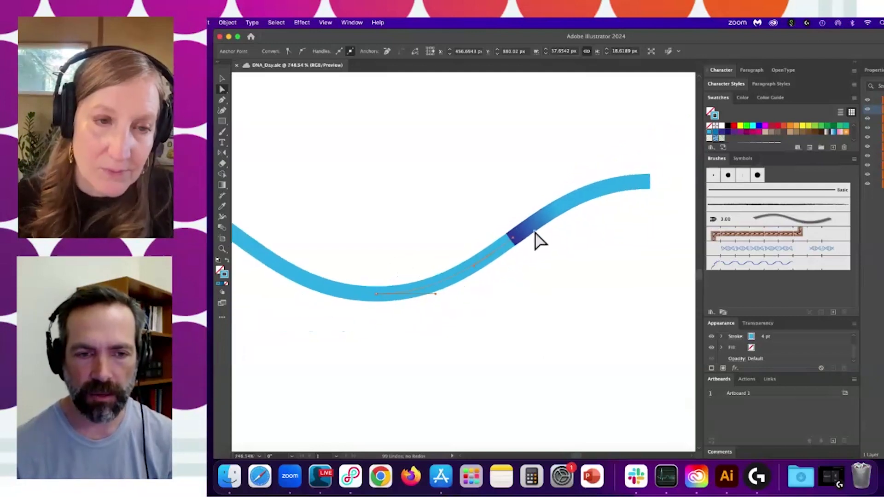
{"action": "left_click", "coordinate": [648, 182]}
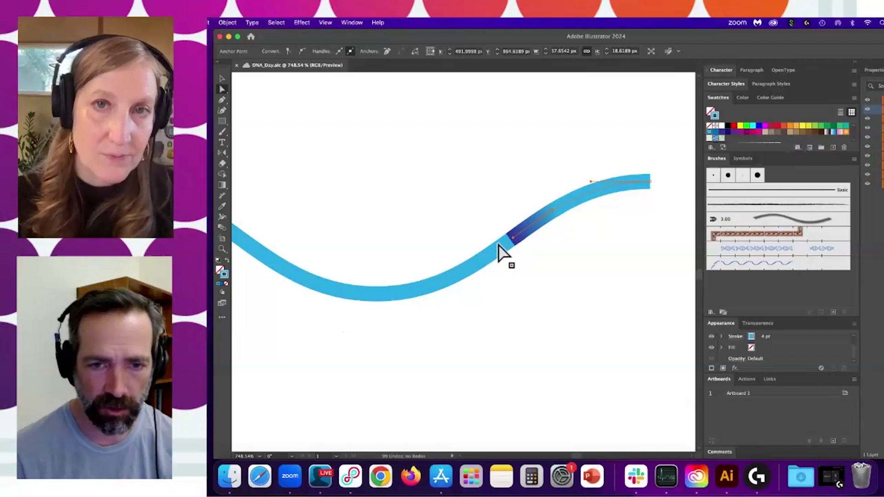
{"action": "left_click", "coordinate": [476, 274]}
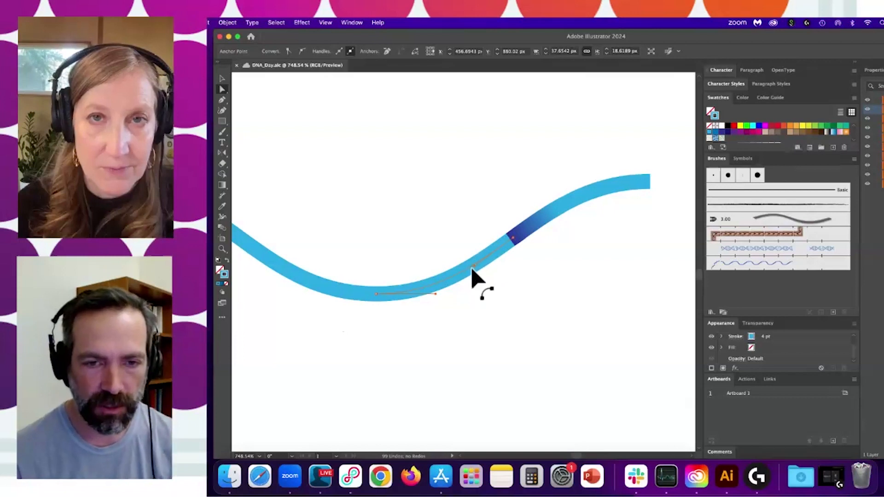
{"action": "left_click", "coordinate": [487, 282]}
{"action": "scroll", "coordinate": [477, 264], "scroll_direction": "up", "scroll_amount": 3}
{"action": "left_click", "coordinate": [464, 272]}
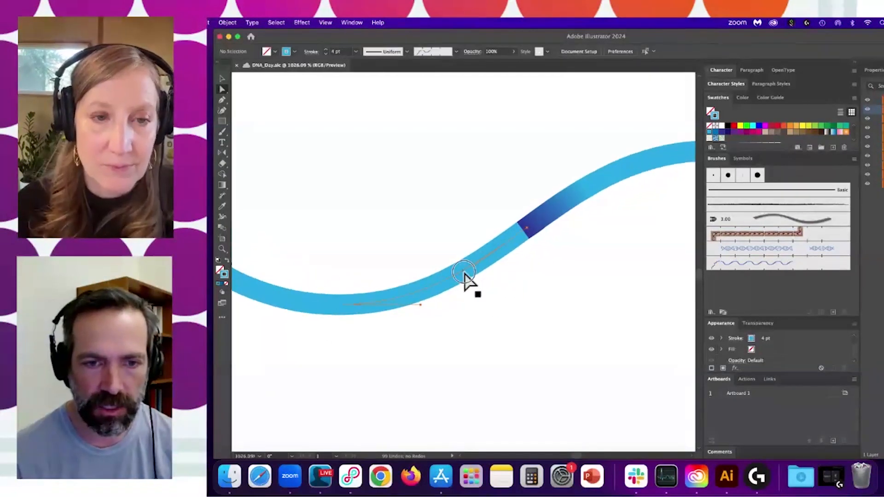
{"action": "scroll", "coordinate": [570, 219], "scroll_direction": "down", "scroll_amount": 3}
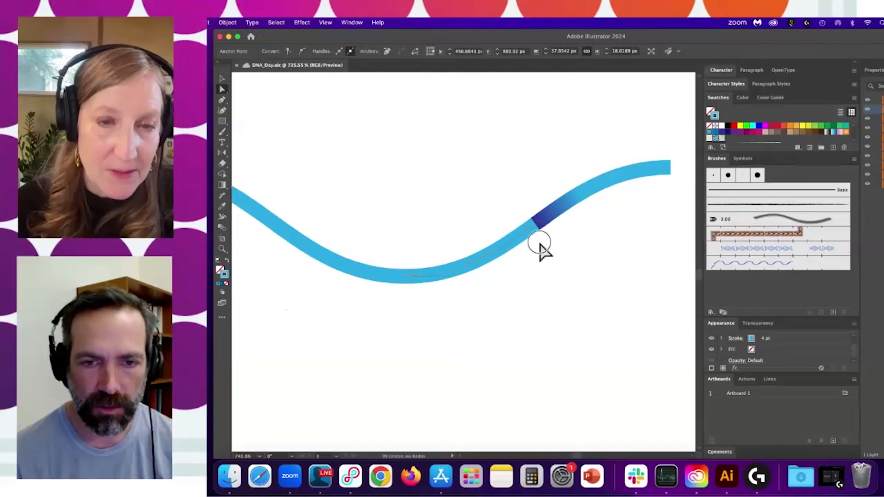
{"action": "scroll", "coordinate": [534, 239], "scroll_direction": "up", "scroll_amount": 3}
- Add a Pen anchor on the lower curve just short of its end at the blend's dark edge
{"action": "key", "text": "p"}
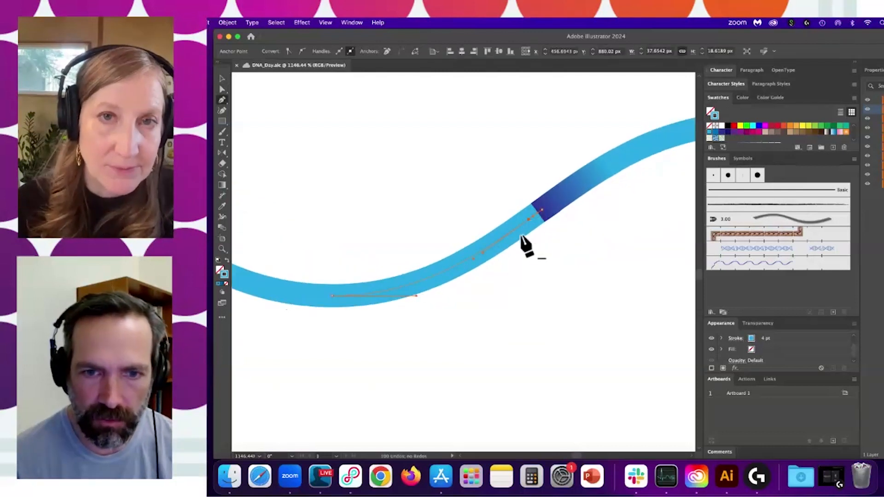
{"action": "key", "text": "super+z"}
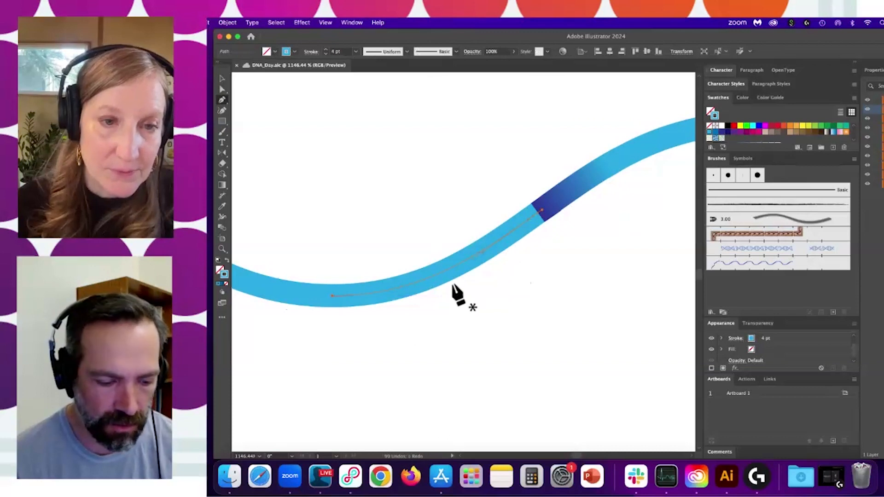
{"action": "left_click", "coordinate": [487, 289], "text": "super"}
{"action": "left_click", "coordinate": [454, 266], "text": "super"}
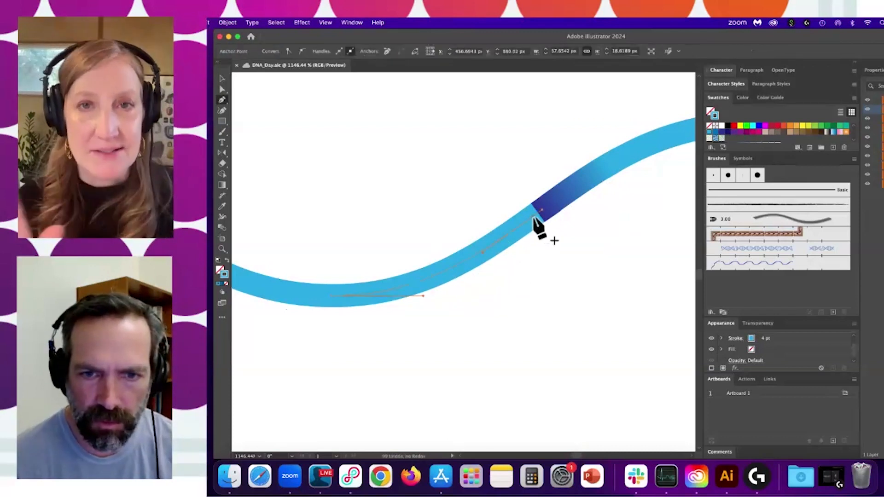
{"action": "left_click", "coordinate": [532, 219]}
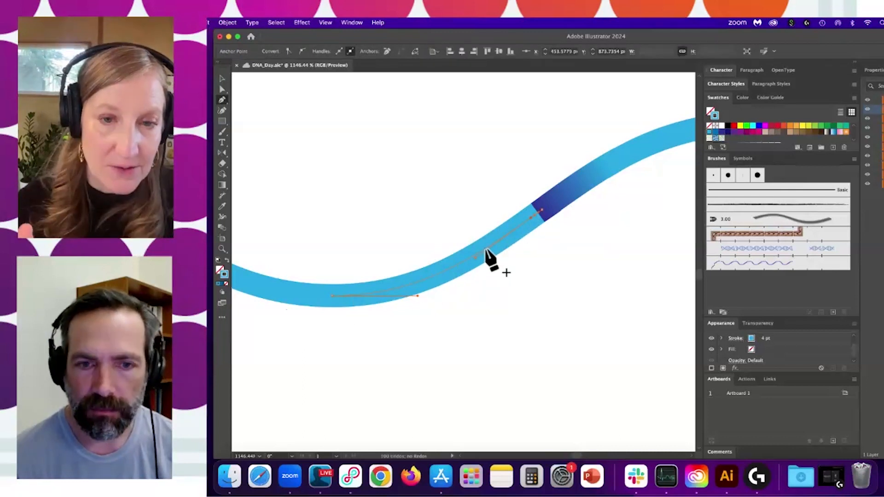
- Check the upper pieces for comparison, and add two closely spaced Pen anchors midway along the lower curve's rising section
{"action": "left_click", "coordinate": [562, 195], "text": "super"}
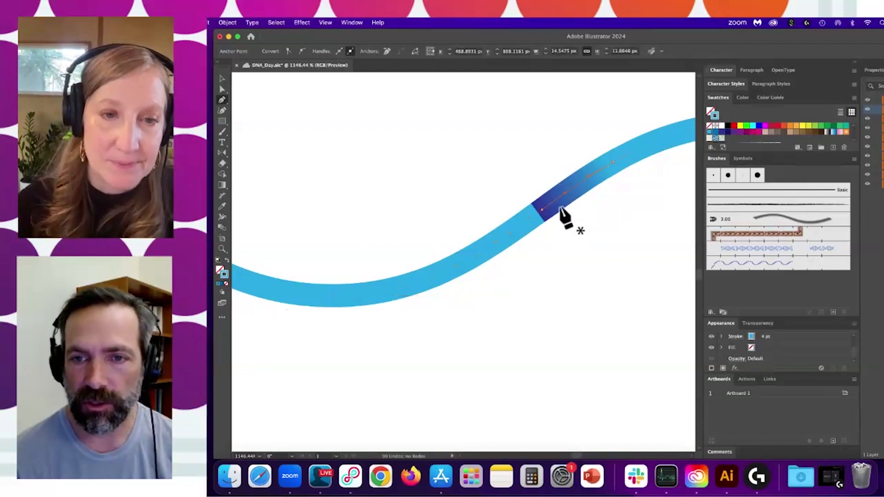
{"action": "left_click_drag", "start_coordinate": [623, 198], "coordinate": [465, 237]}
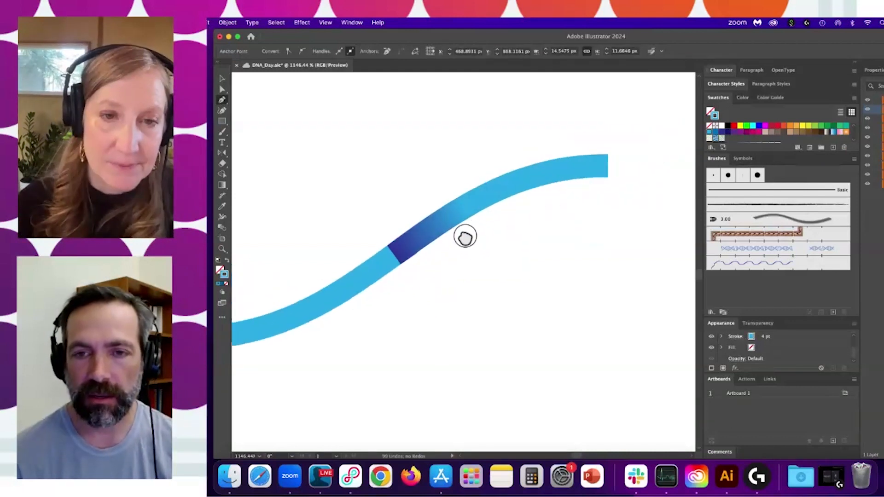
{"action": "left_click", "coordinate": [520, 181], "text": "super"}
{"action": "left_click_drag", "start_coordinate": [381, 296], "coordinate": [530, 257]}
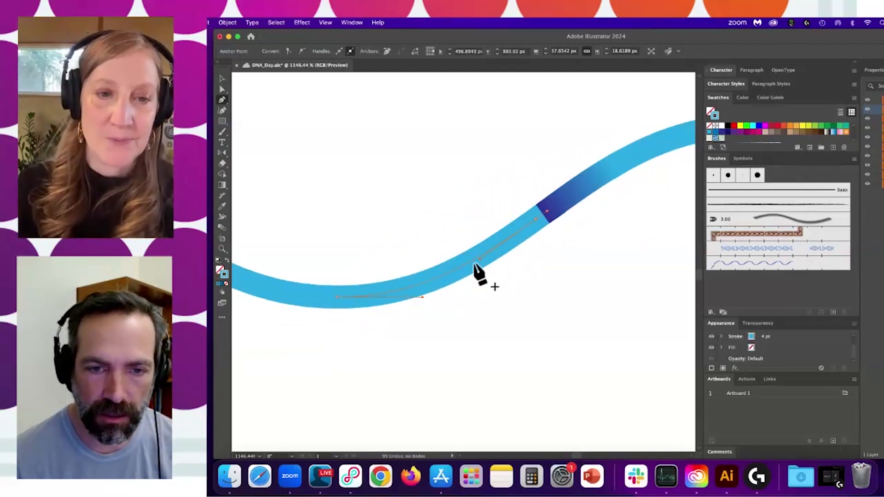
{"action": "left_click", "coordinate": [487, 252]}
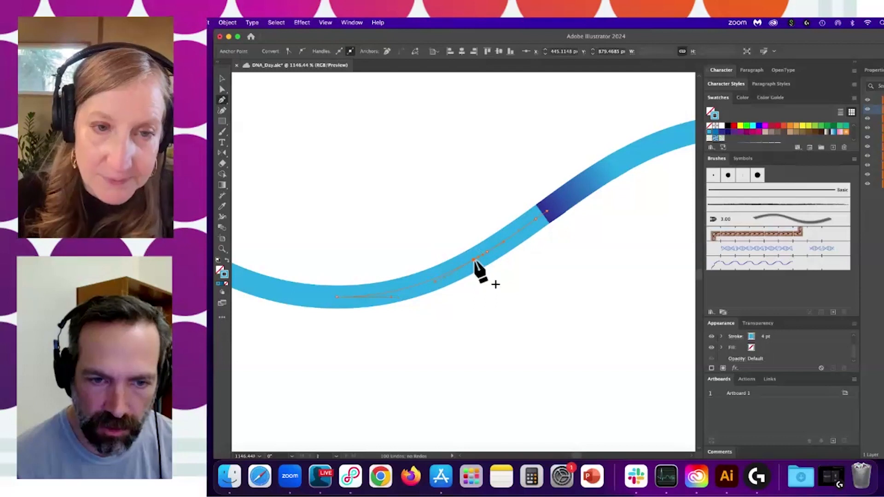
{"action": "left_click", "coordinate": [474, 261]}
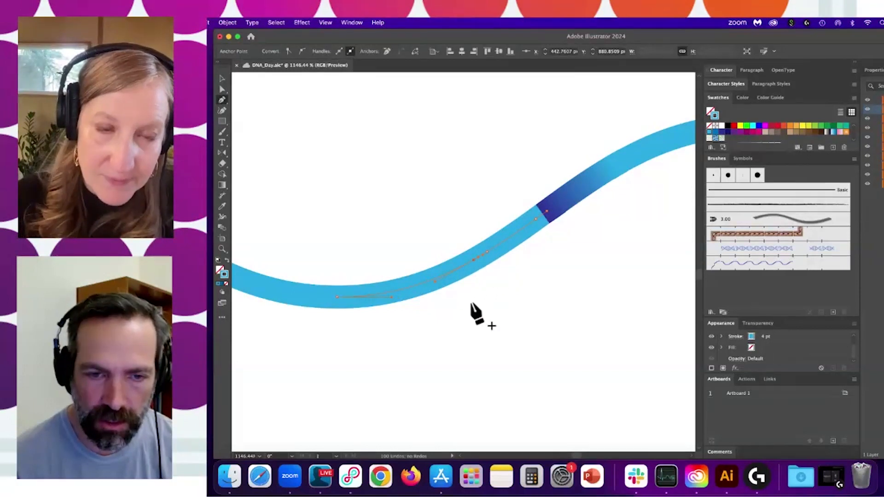
- Delete the lower curve's longer segments to leave two short pieces, and paste the full lower curve back in place
{"action": "left_click", "coordinate": [337, 297], "text": "super"}
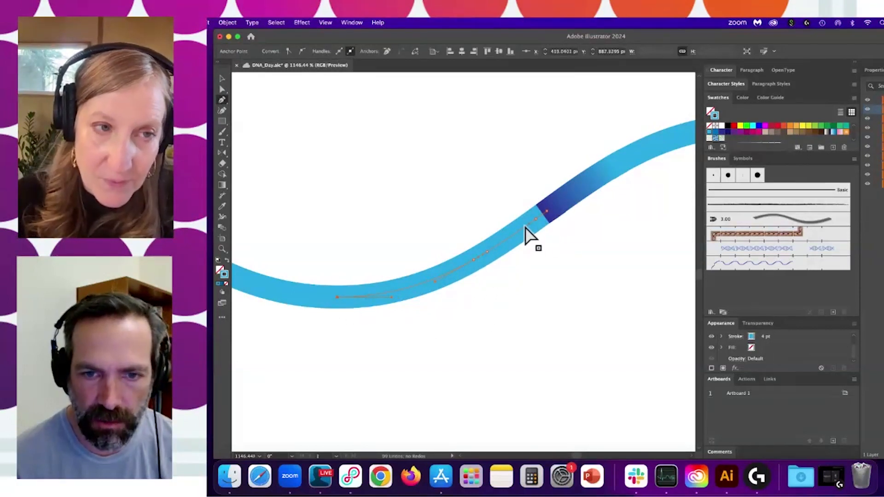
{"action": "key", "text": "Delete"}
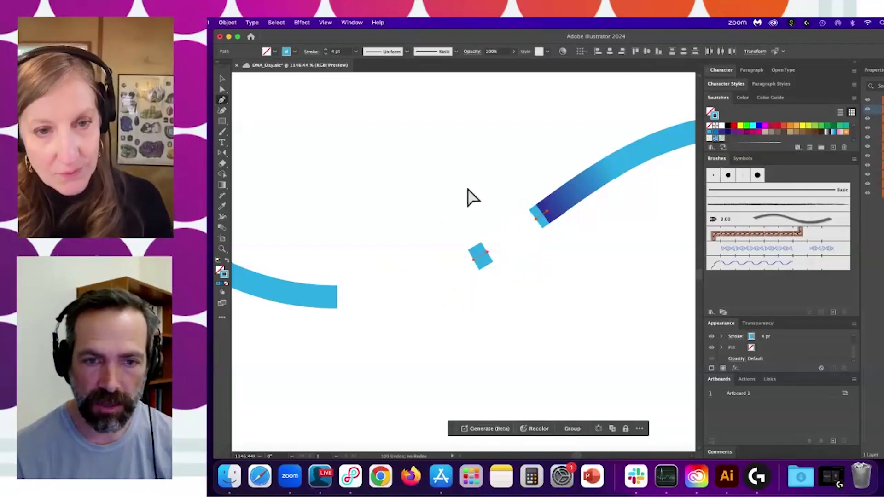
{"action": "key", "text": "super+j"}
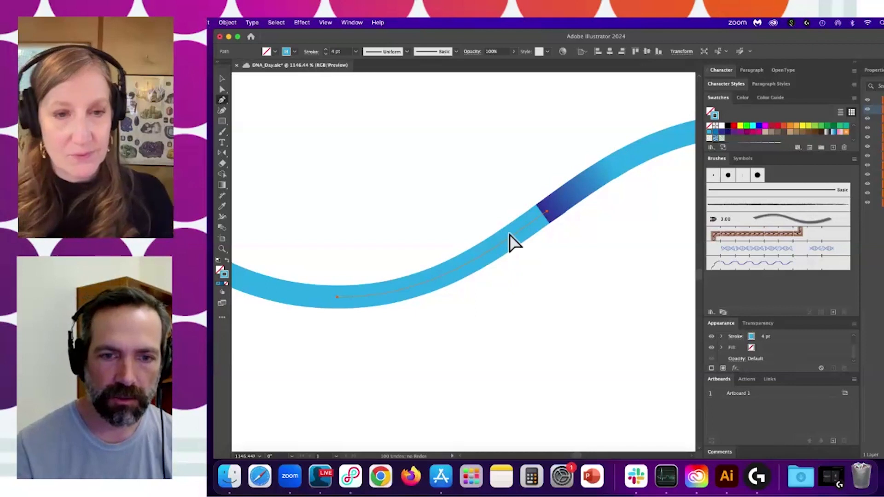
- Select only the short lower piece farther from the upper blend, leaving the full lower curve out of the selection
{"action": "key", "text": "a"}
{"action": "left_click_drag", "start_coordinate": [496, 285], "coordinate": [443, 205]}
{"action": "left_click", "coordinate": [465, 272], "text": "shift"}
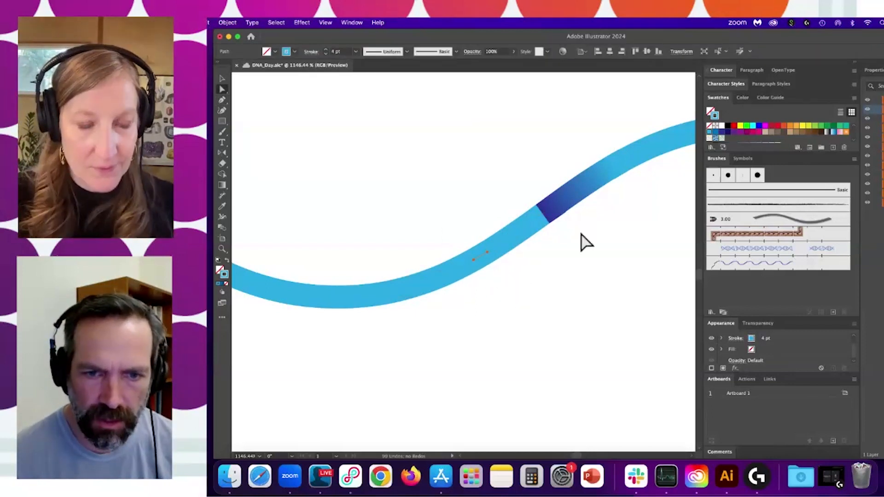
- Set the far lower piece's stroke to dark blue, and move the light piece beside the upper blend to above that blend in the stacking order
{"action": "left_click", "coordinate": [716, 136]}
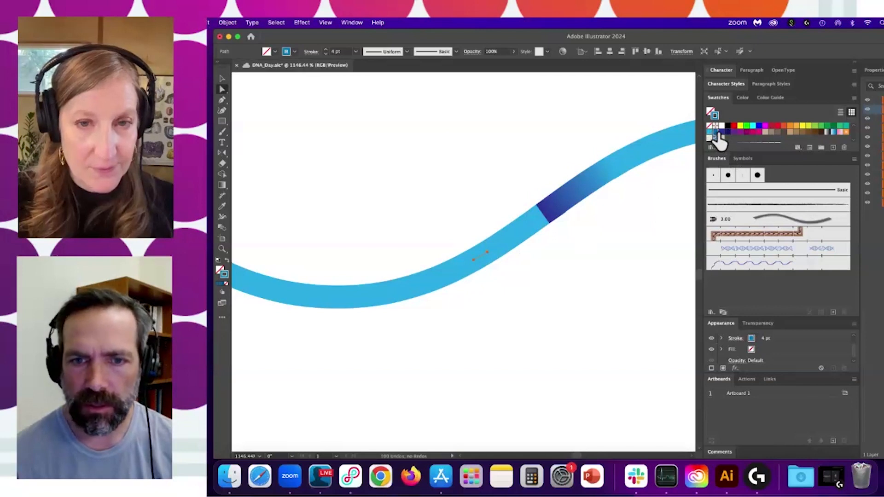
{"action": "left_click", "coordinate": [721, 134]}
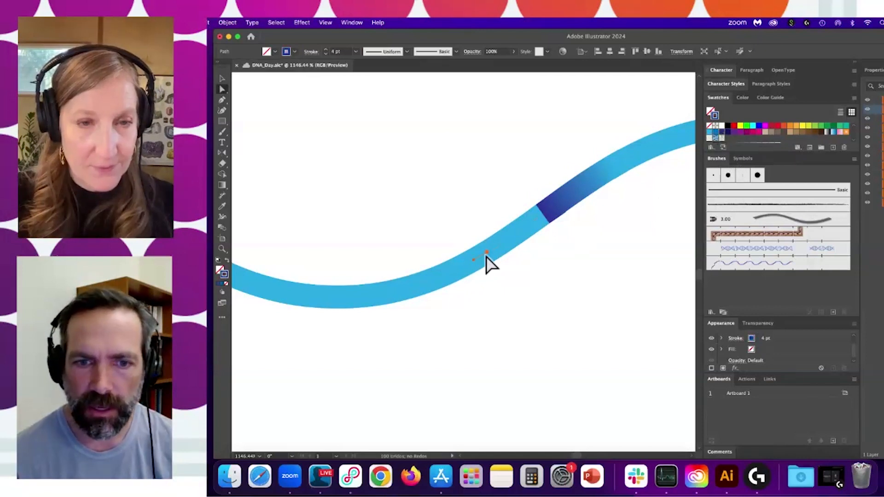
{"action": "left_click", "coordinate": [535, 219]}
{"action": "left_click", "coordinate": [880, 137]}
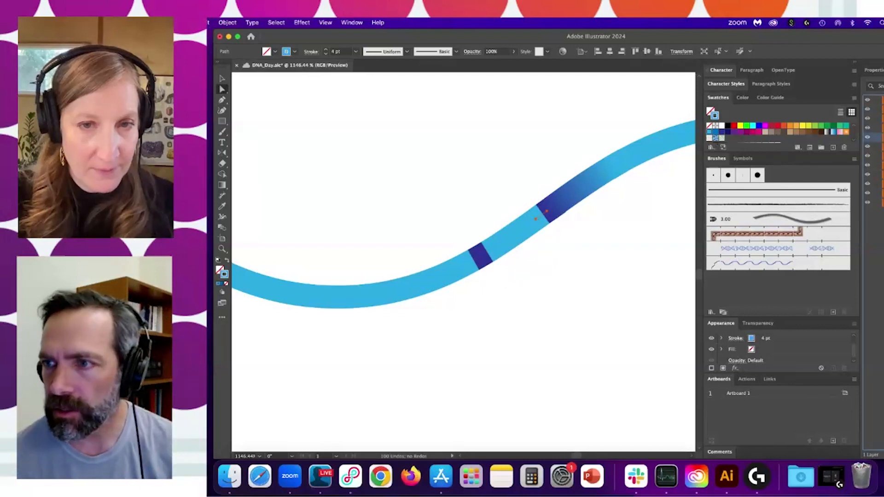
{"action": "left_click_drag", "start_coordinate": [879, 138], "coordinate": [880, 114]}
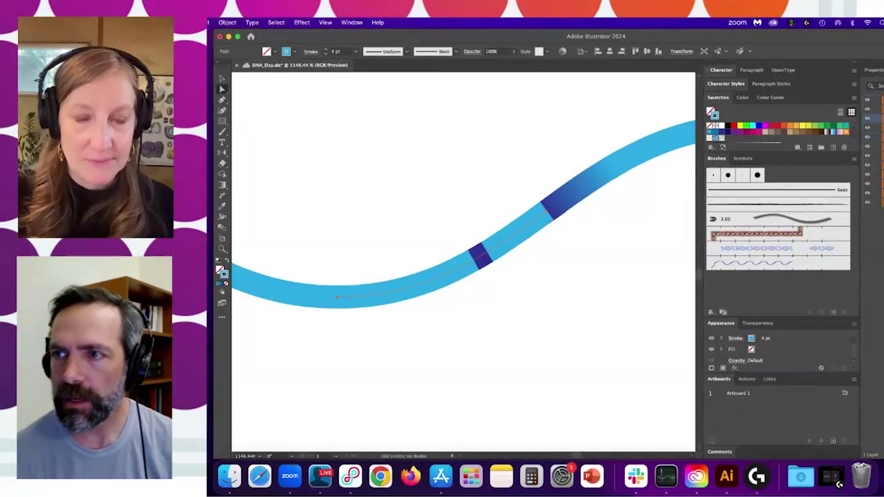
- Try blending the short light and dark pieces of the lower curve, and undo the blend
{"action": "left_click", "coordinate": [480, 256], "text": "shift"}
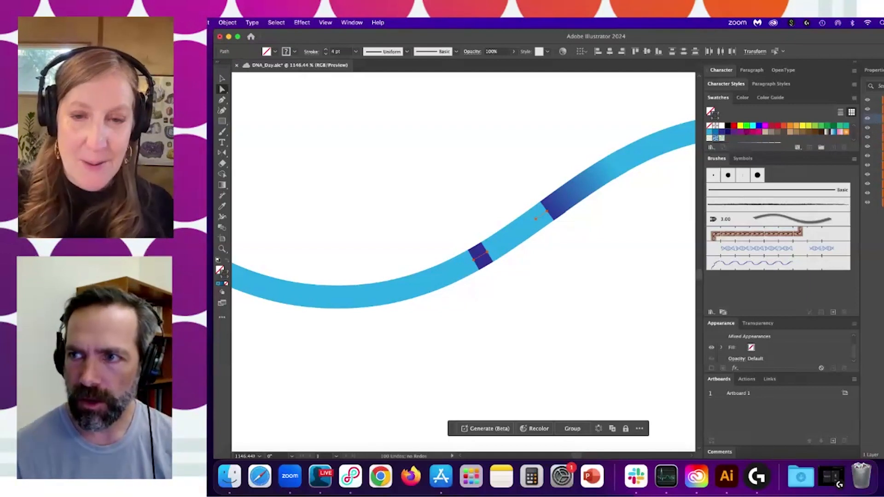
{"action": "mouse_move", "coordinate": [882, 83]}
{"action": "left_mouse_down"}
{"action": "mouse_move", "coordinate": [844, 83]}
{"action": "mouse_move", "coordinate": [877, 86]}
{"action": "left_mouse_up"}
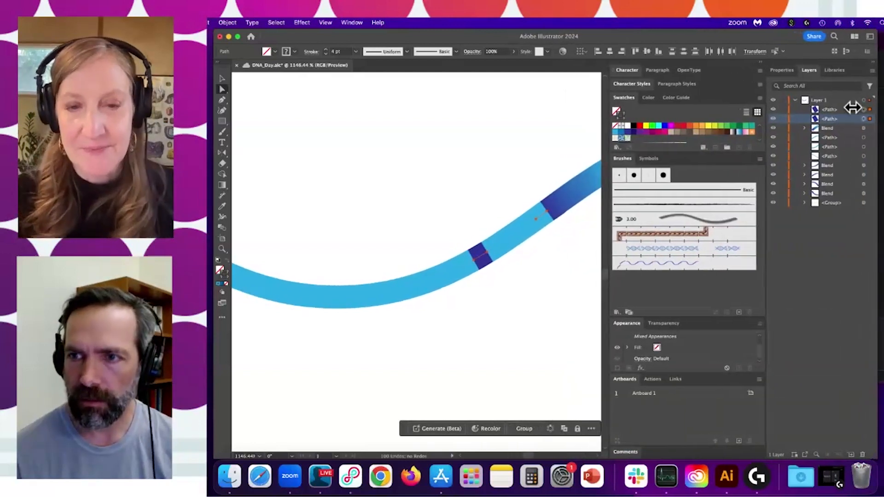
{"action": "left_click", "coordinate": [863, 119]}
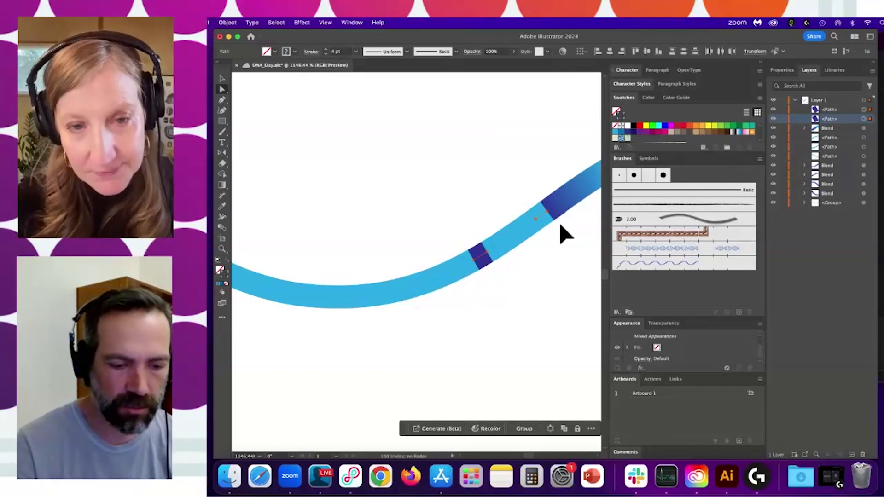
{"action": "key", "text": "super+alt+b"}
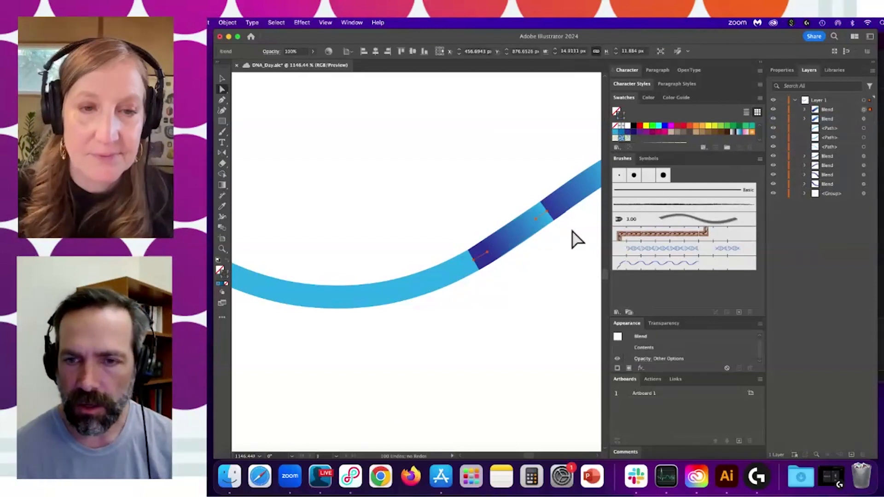
{"action": "left_click_drag", "start_coordinate": [371, 233], "coordinate": [301, 236]}
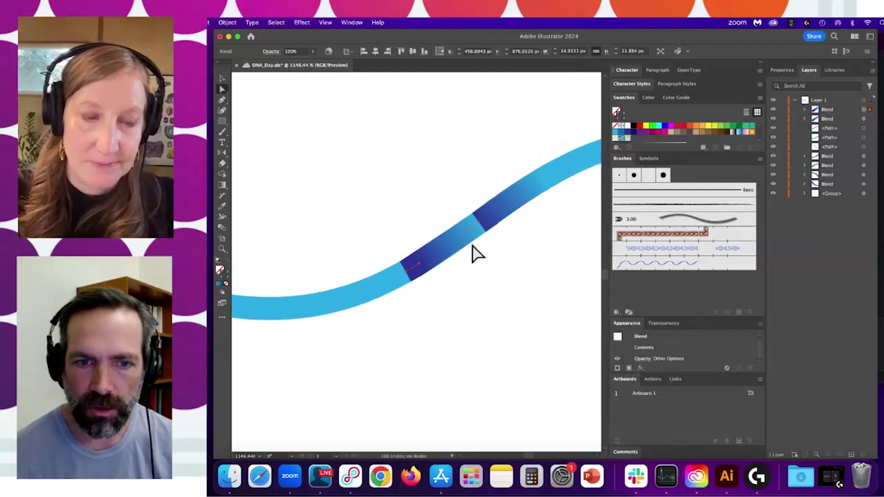
{"action": "key", "text": "super+z"}
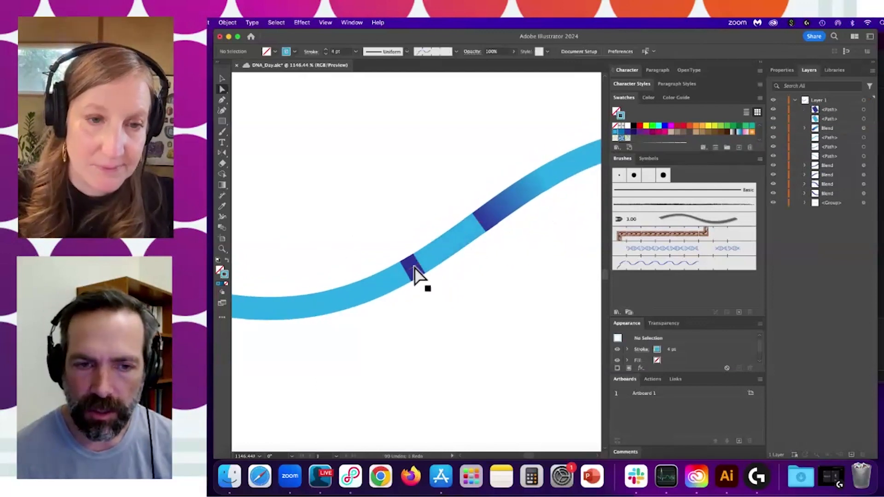
- Swap the lower pieces' colors with the Eyedropper: dark blue beside the upper blend, light blue for the far piece
{"action": "left_click", "coordinate": [471, 236]}
{"action": "key", "text": "i"}
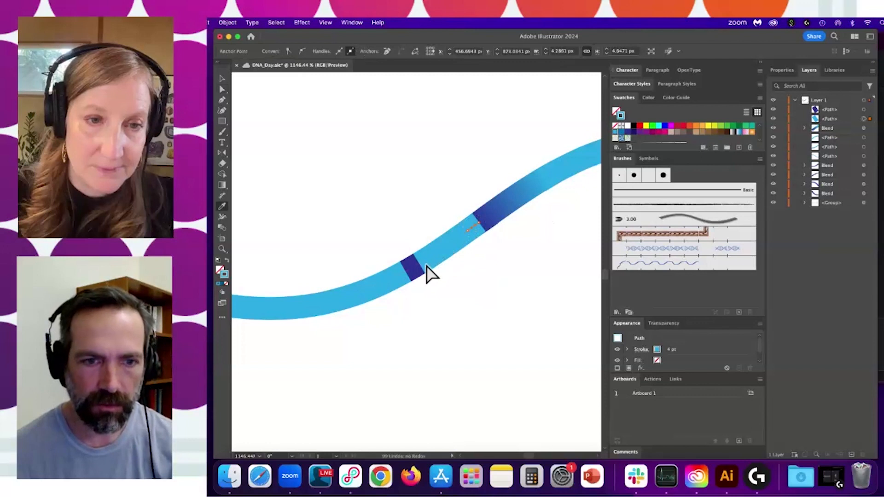
{"action": "left_click", "coordinate": [411, 269]}
{"action": "left_click", "coordinate": [415, 263], "text": "super"}
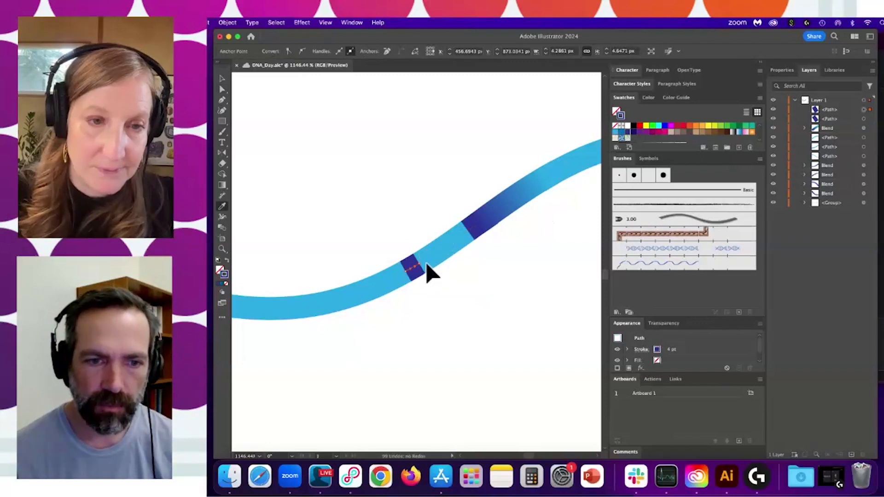
{"action": "left_click", "coordinate": [427, 270]}
- Select the recolored dark and light pieces of the lower curve together and blend them
{"action": "left_click", "coordinate": [473, 229], "text": "super"}
{"action": "left_click", "coordinate": [416, 266], "text": "shift+super"}
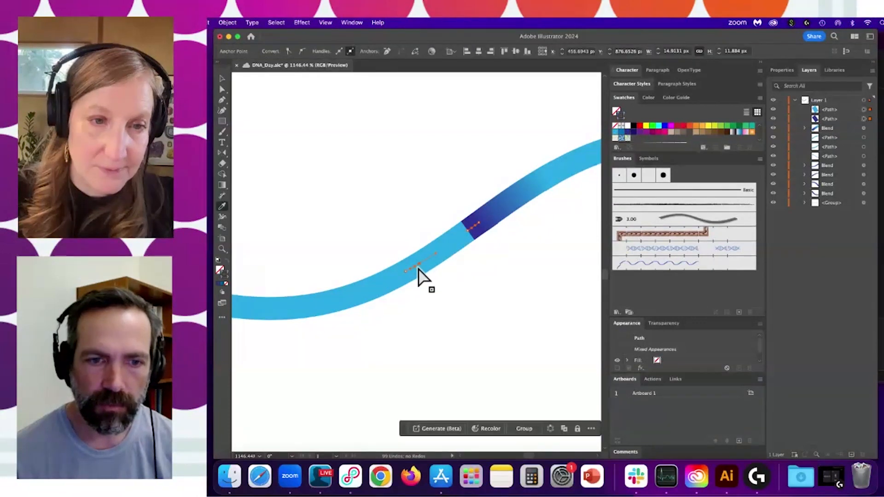
{"action": "key", "text": "alt+super+b"}
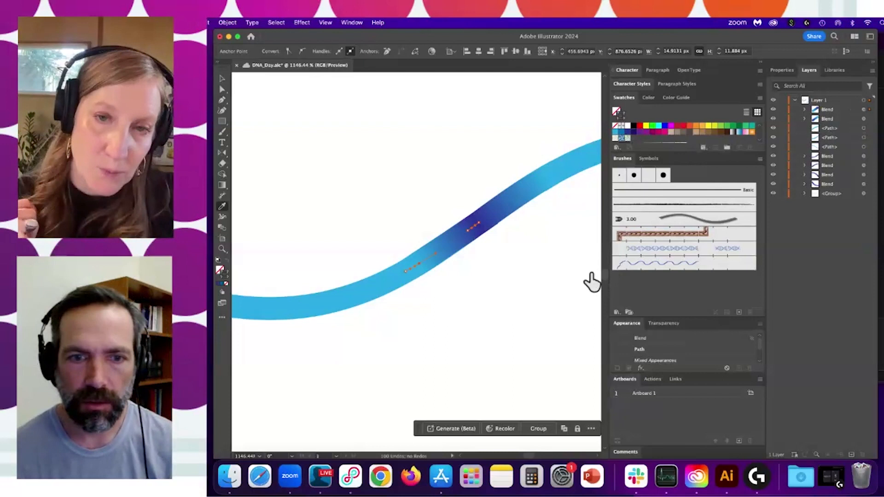
- Expand the two newest blends in the layer list and select the light and dark strokes inside both
{"action": "key", "text": "a"}
{"action": "left_click", "coordinate": [491, 227]}
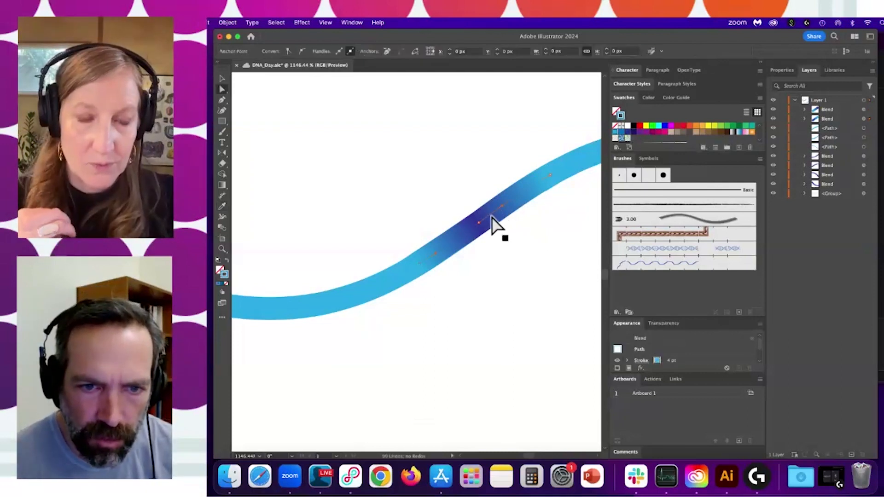
{"action": "mouse_move", "coordinate": [514, 226]}
{"action": "left_mouse_down"}
{"action": "mouse_move", "coordinate": [532, 226]}
{"action": "mouse_move", "coordinate": [500, 227]}
{"action": "left_mouse_up"}
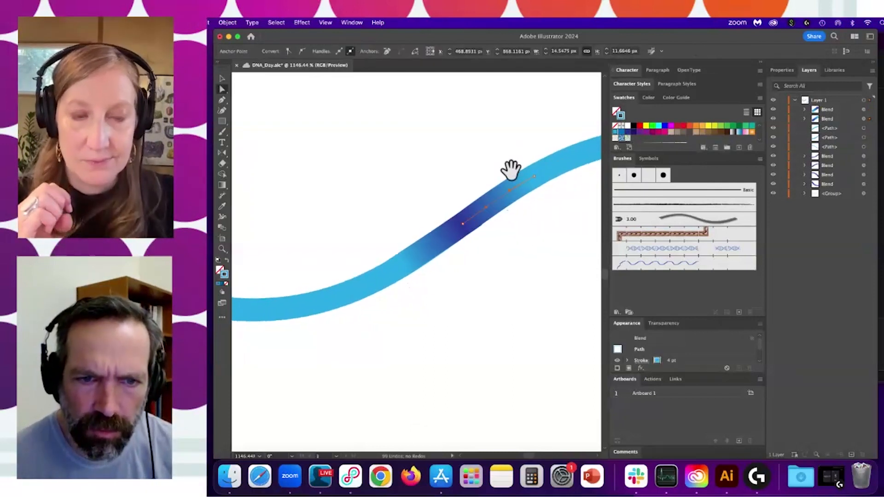
{"action": "left_click_drag", "start_coordinate": [536, 179], "coordinate": [488, 181]}
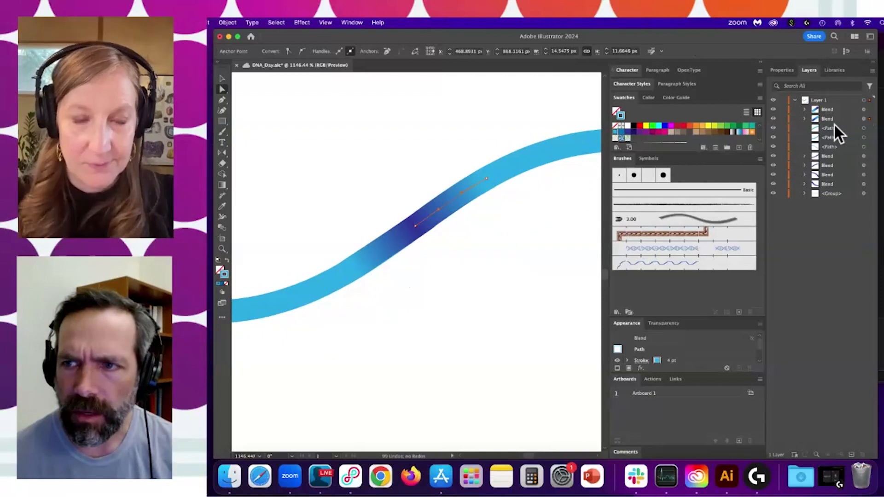
{"action": "left_click", "coordinate": [805, 109]}
{"action": "left_click", "coordinate": [863, 119]}
{"action": "left_click", "coordinate": [864, 128], "text": "shift"}
{"action": "left_click", "coordinate": [804, 138]}
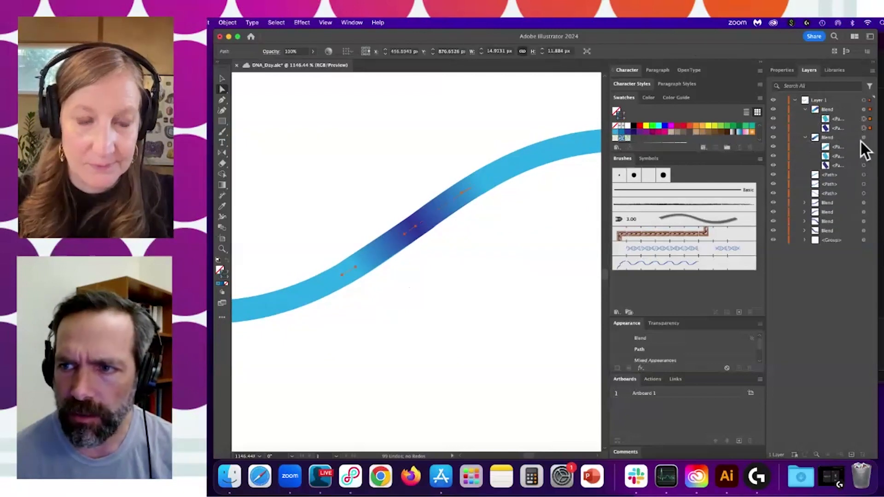
{"action": "left_click", "coordinate": [863, 165], "text": "shift"}
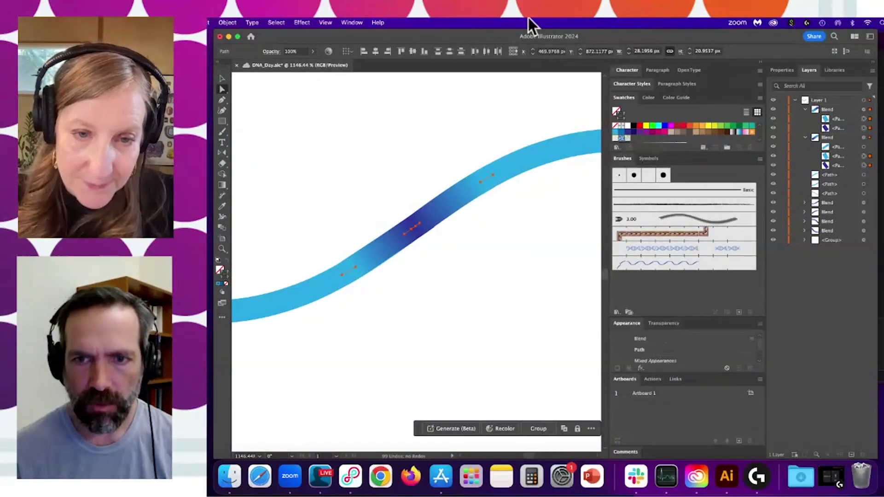
- Show the Stroke panel, dock it between Brushes and Appearance, and set the selected strokes to butt caps
{"action": "left_click", "coordinate": [350, 22]}
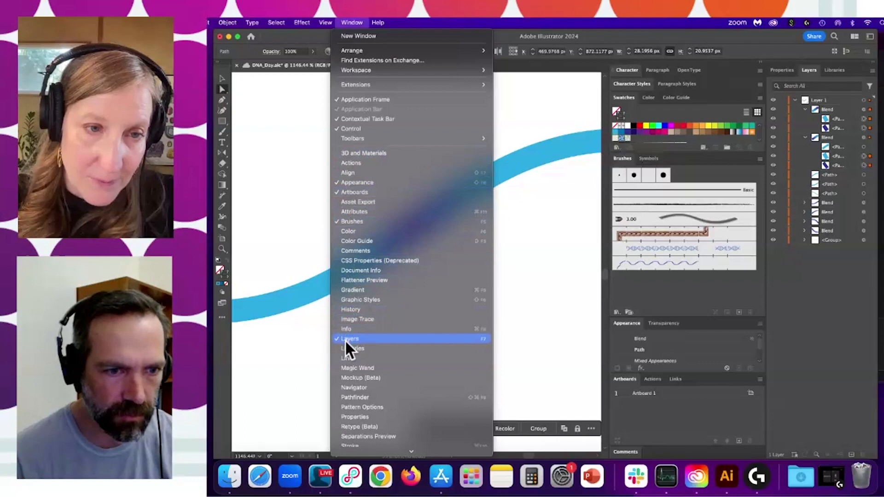
{"action": "scroll", "coordinate": [344, 338], "scroll_direction": "down", "scroll_amount": 5}
{"action": "left_click", "coordinate": [348, 302]}
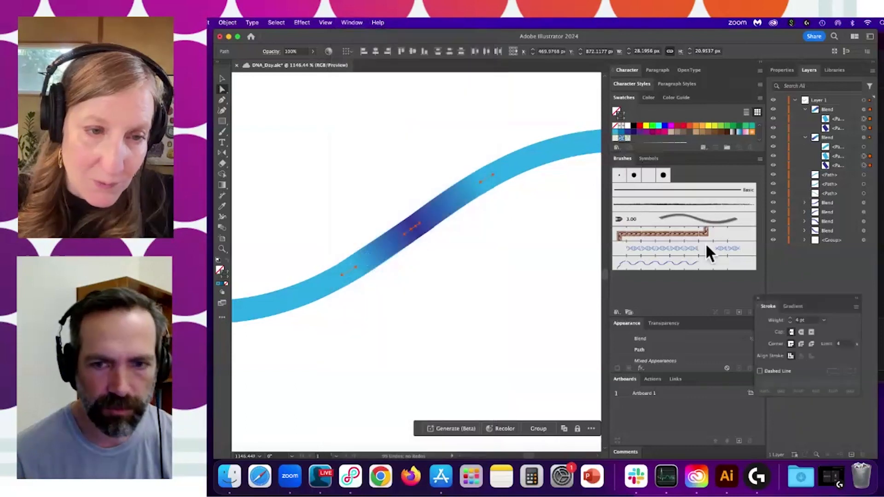
{"action": "mouse_move", "coordinate": [786, 305]}
{"action": "left_mouse_down"}
{"action": "mouse_move", "coordinate": [686, 327]}
{"action": "mouse_move", "coordinate": [653, 315]}
{"action": "left_mouse_up"}
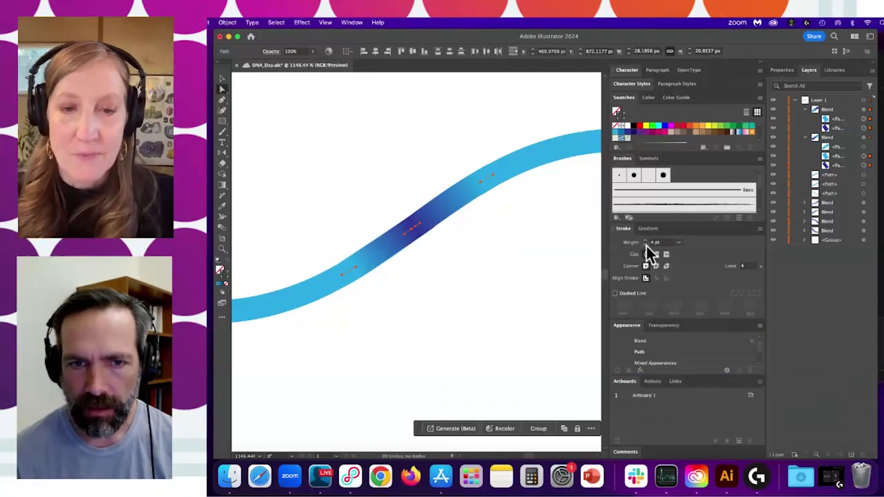
{"action": "left_click", "coordinate": [656, 254]}
{"action": "left_click", "coordinate": [646, 254]}
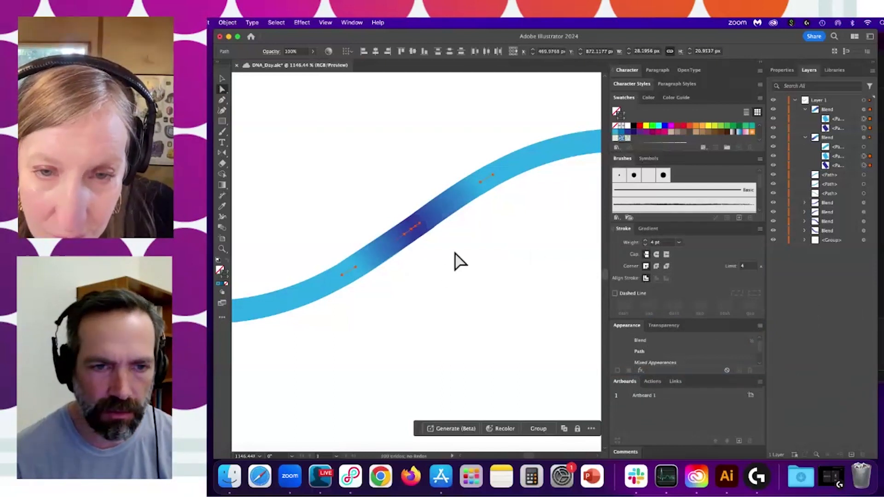
- Check the individual dark strokes where the two blends meet, and clear the selection
{"action": "left_click", "coordinate": [869, 128]}
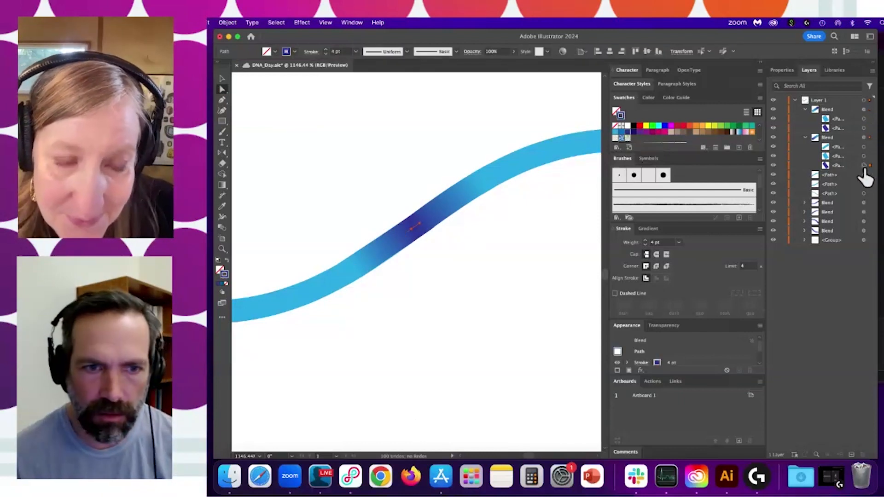
{"action": "left_click_drag", "start_coordinate": [412, 228], "coordinate": [417, 226]}
{"action": "left_click", "coordinate": [458, 227]}
- Duplicate the whole light blue wave with a horizontal offset so the two overlap, and select both waves together
{"action": "left_click_drag", "start_coordinate": [550, 260], "coordinate": [402, 245]}
{"action": "left_click_drag", "start_coordinate": [278, 197], "coordinate": [571, 315]}
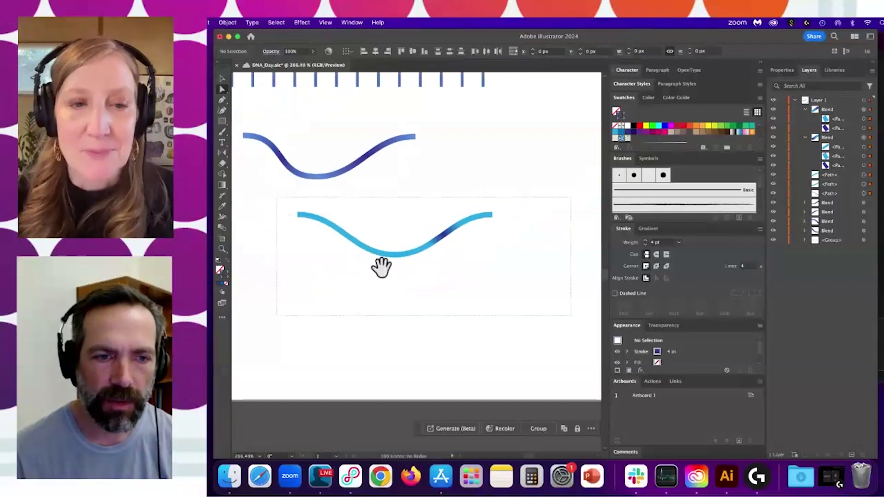
{"action": "left_click_drag", "start_coordinate": [349, 246], "coordinate": [403, 242]}
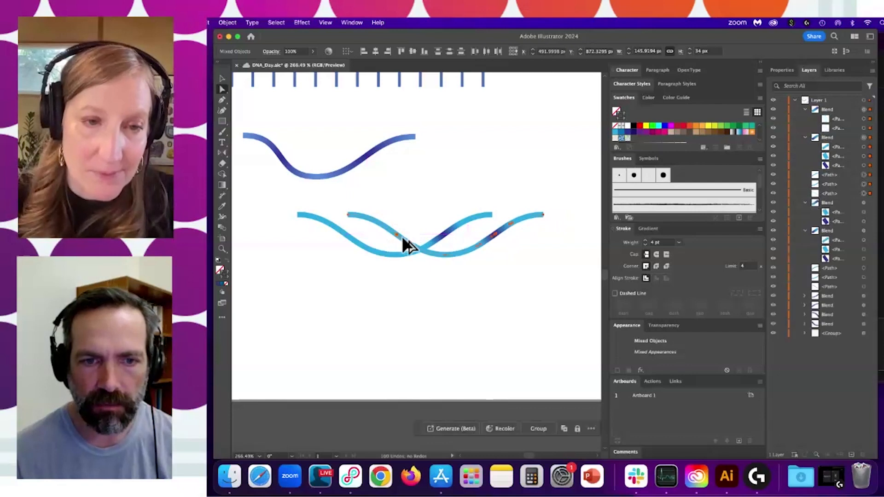
{"action": "left_click_drag", "start_coordinate": [279, 199], "coordinate": [519, 292]}
{"action": "key", "text": "v"}
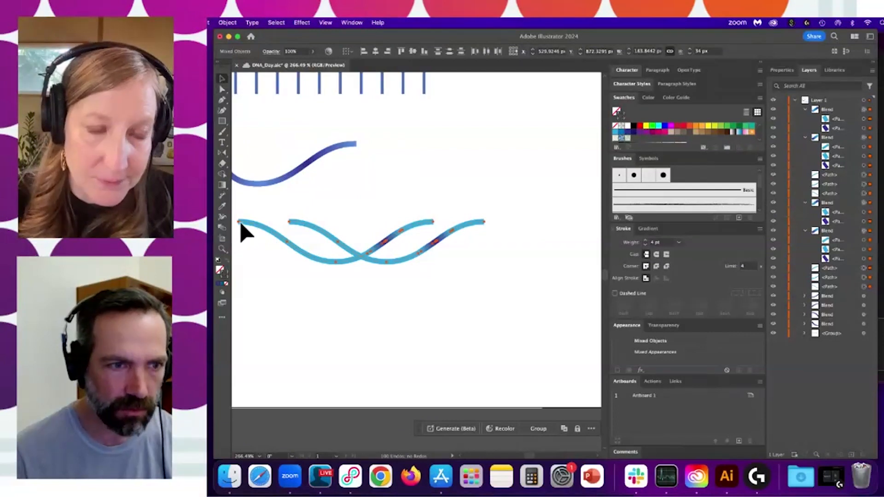
{"action": "left_click_drag", "start_coordinate": [276, 232], "coordinate": [393, 262]}
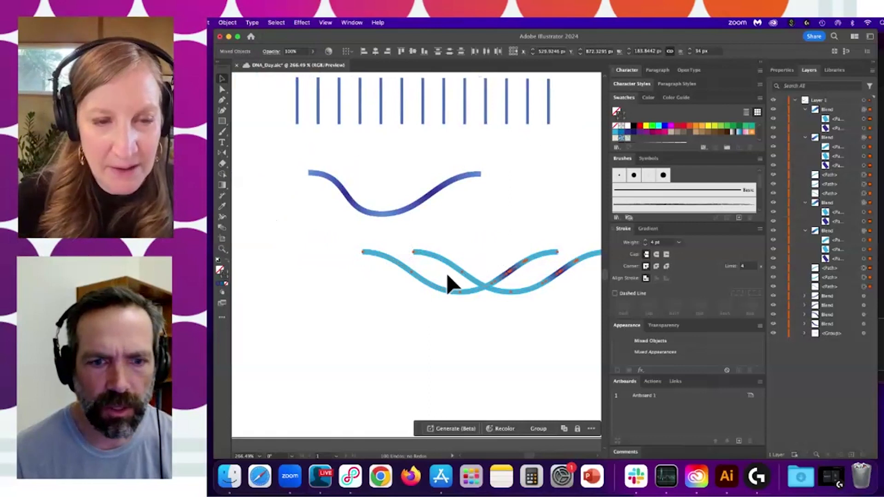
- Hide the selection edges of the two overlapping waves
{"action": "left_click", "coordinate": [326, 23]}
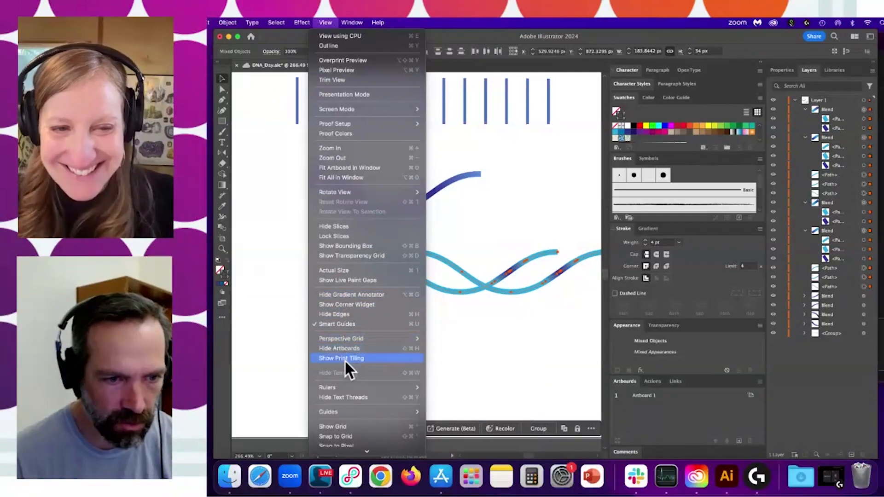
{"action": "scroll", "coordinate": [343, 398], "scroll_direction": "down", "scroll_amount": 3}
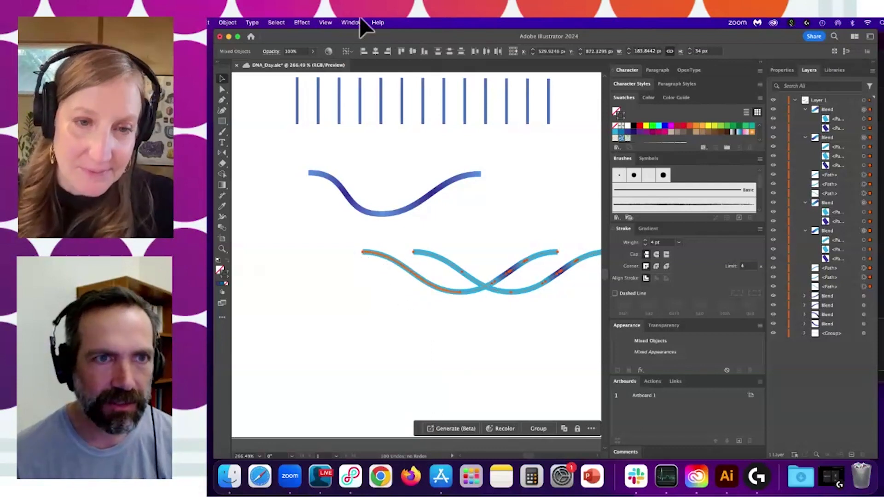
{"action": "left_click", "coordinate": [330, 22]}
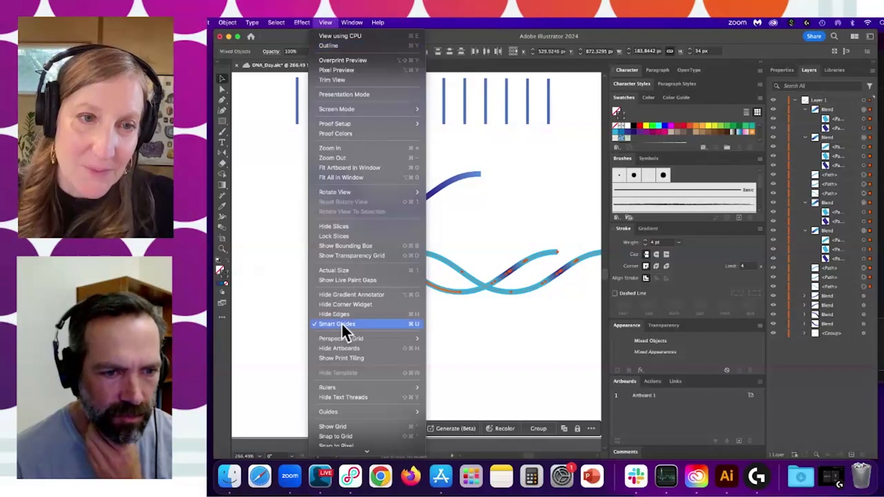
{"action": "left_click", "coordinate": [342, 313]}
- Show the bounding box for the two selected waves and squeeze them narrower horizontally
{"action": "left_click", "coordinate": [326, 22]}
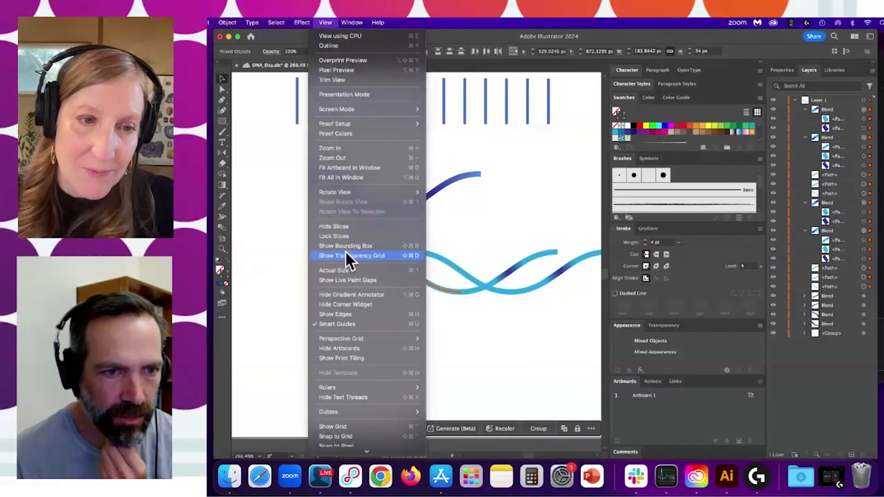
{"action": "left_click", "coordinate": [291, 343]}
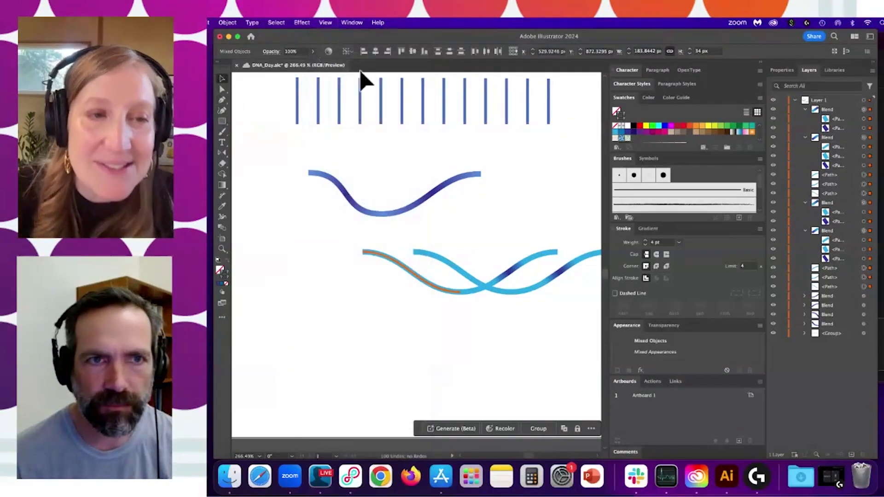
{"action": "left_click", "coordinate": [344, 22]}
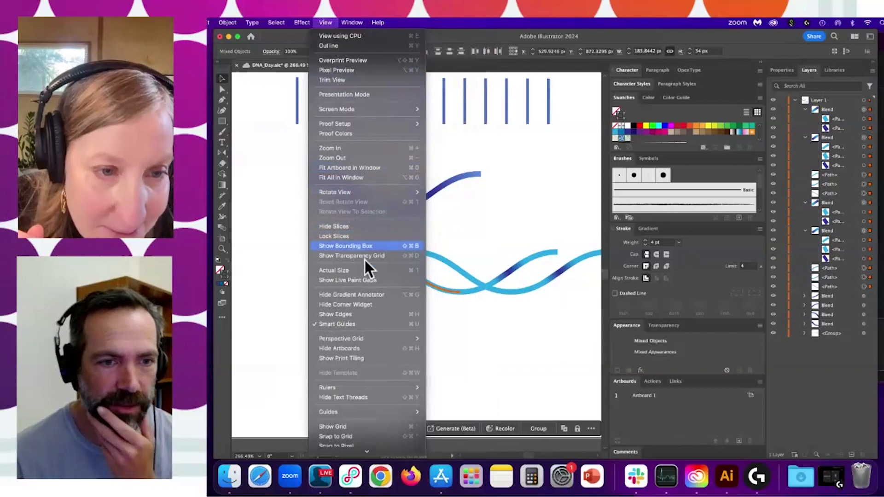
{"action": "left_click", "coordinate": [364, 246]}
{"action": "left_click_drag", "start_coordinate": [408, 281], "coordinate": [362, 278]}
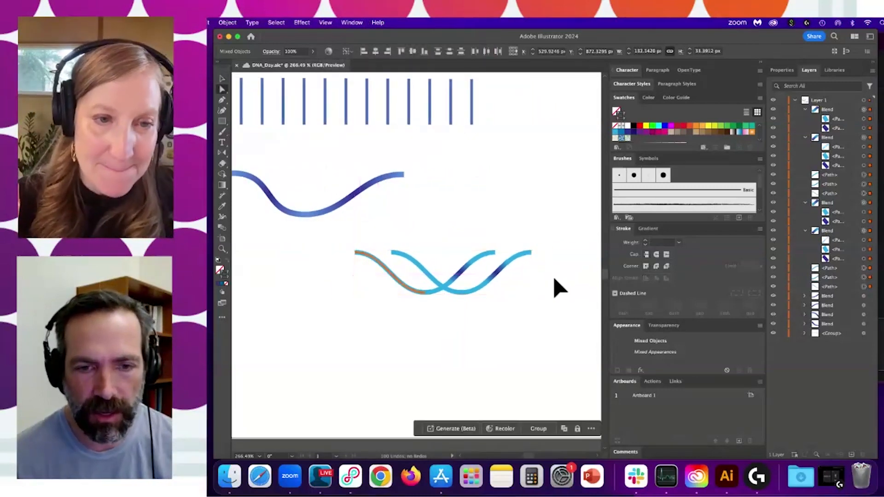
{"action": "left_click", "coordinate": [552, 275]}
{"action": "left_click_drag", "start_coordinate": [490, 278], "coordinate": [515, 279]}
{"action": "key", "text": "a"}
{"action": "left_click_drag", "start_coordinate": [316, 224], "coordinate": [546, 327]}
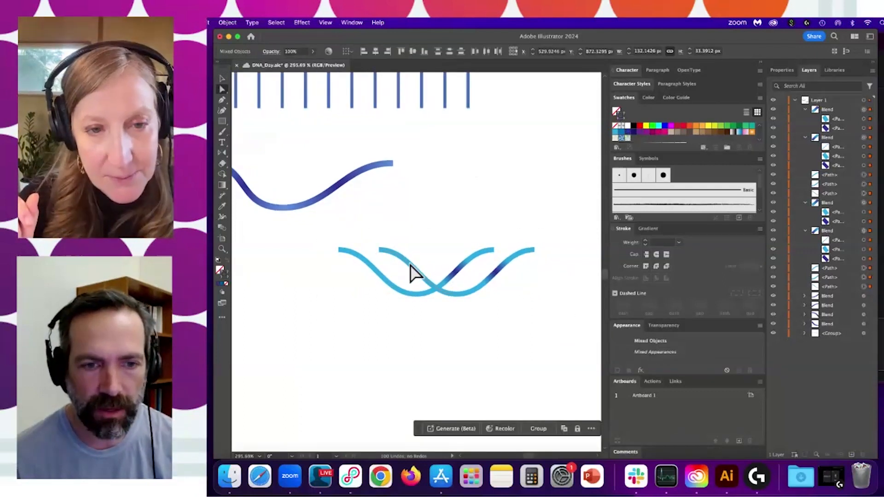
{"action": "left_click_drag", "start_coordinate": [327, 232], "coordinate": [511, 311]}
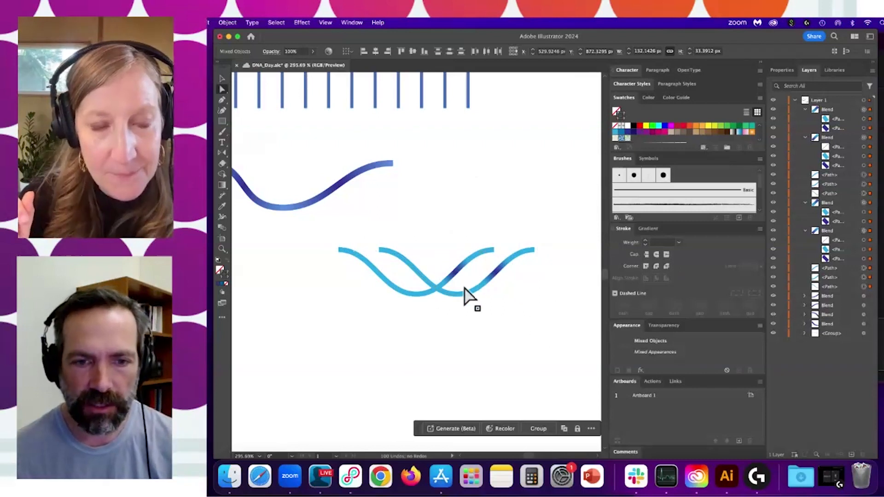
- Select all pieces of the right-hand wave and move it further right, so its starting crest sits above the other wave's trough
{"action": "key", "text": "v"}
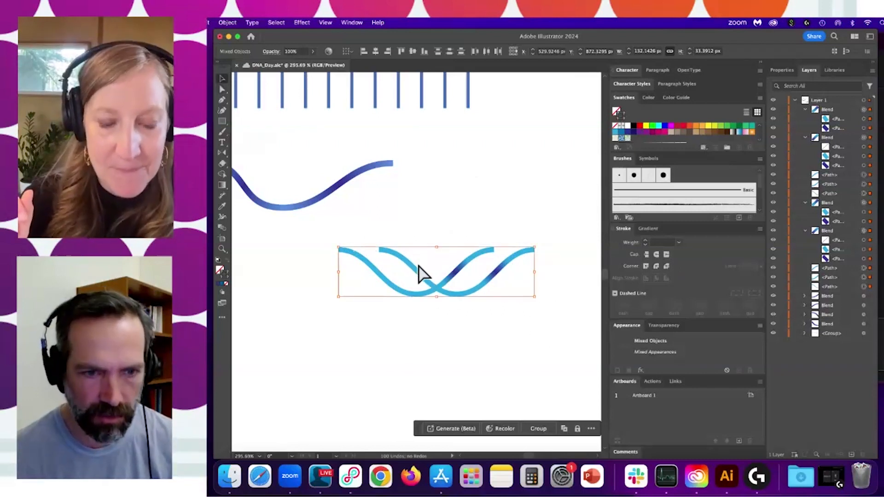
{"action": "left_click", "coordinate": [421, 270]}
{"action": "left_click", "coordinate": [422, 286]}
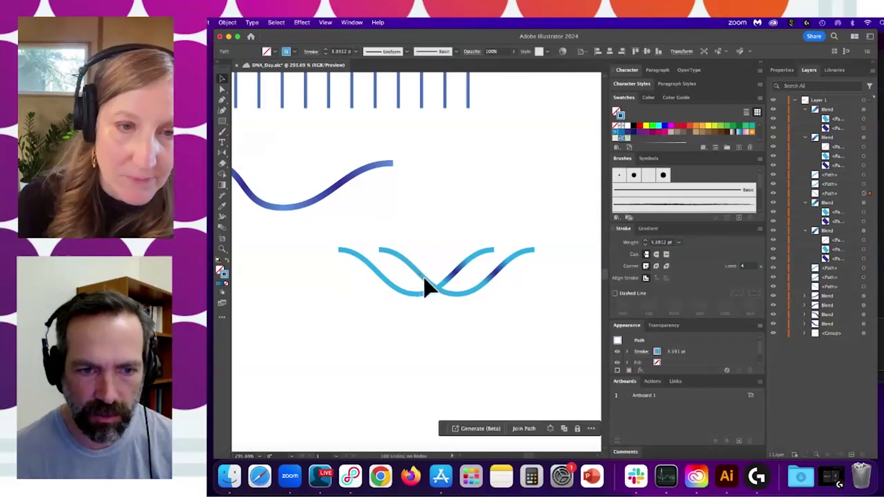
{"action": "left_click", "coordinate": [466, 293], "text": "shift"}
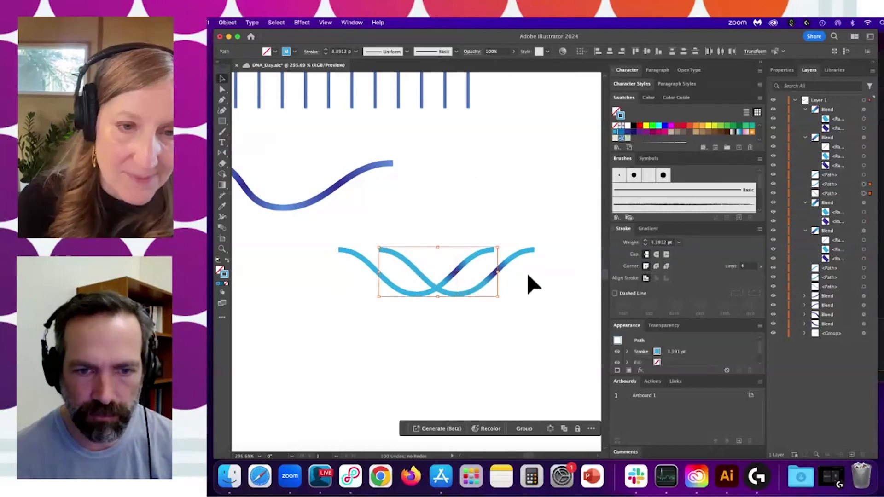
{"action": "left_click", "coordinate": [479, 276], "text": "shift"}
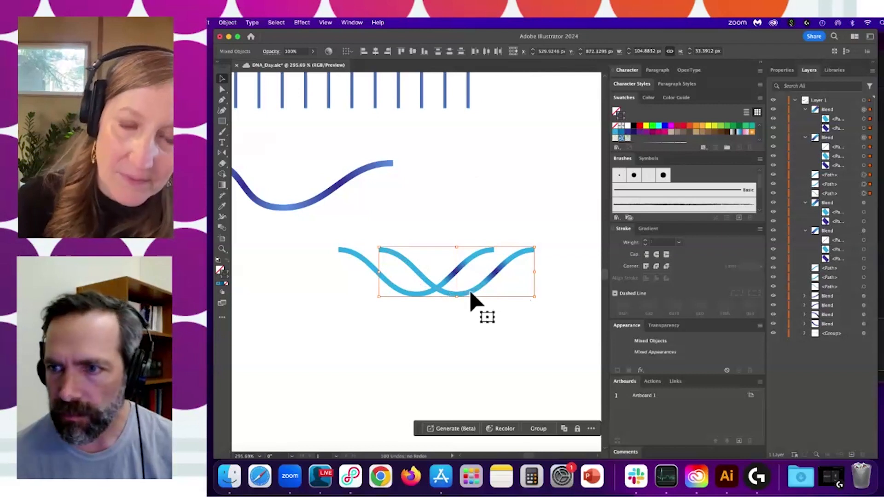
{"action": "left_click_drag", "start_coordinate": [467, 295], "coordinate": [502, 291]}
{"action": "key", "text": "a"}
{"action": "left_click_drag", "start_coordinate": [476, 259], "coordinate": [485, 287]}
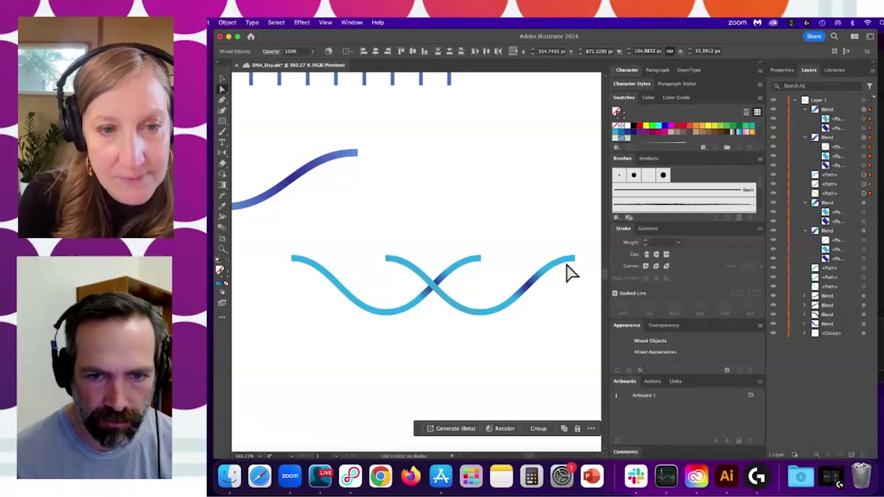
- Duplicate the right-hand wave to the left so the copy ends exactly where the original begins
{"action": "left_click_drag", "start_coordinate": [577, 265], "coordinate": [387, 259], "text": "alt"}
{"action": "scroll", "coordinate": [481, 259], "scroll_direction": "down", "scroll_amount": 3}
{"action": "left_click_drag", "start_coordinate": [477, 260], "coordinate": [434, 256]}
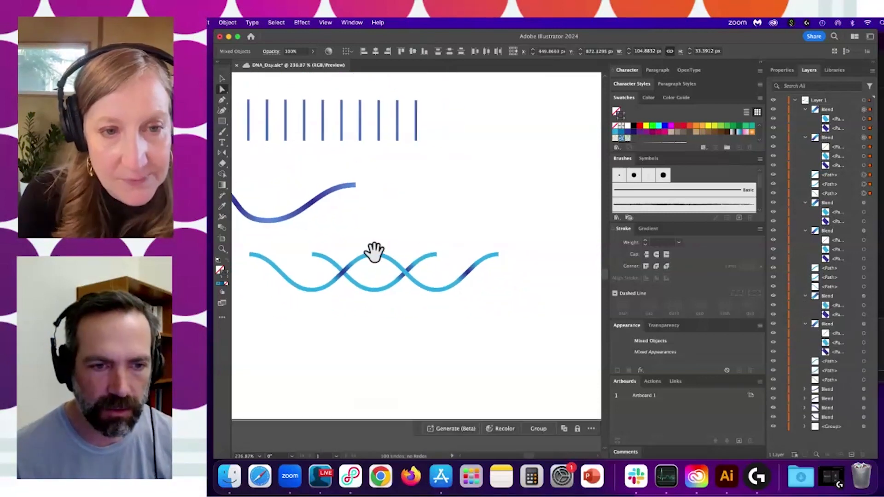
- Delete the strand segments lying to the left of the first crossing
{"action": "left_click_drag", "start_coordinate": [361, 237], "coordinate": [379, 273]}
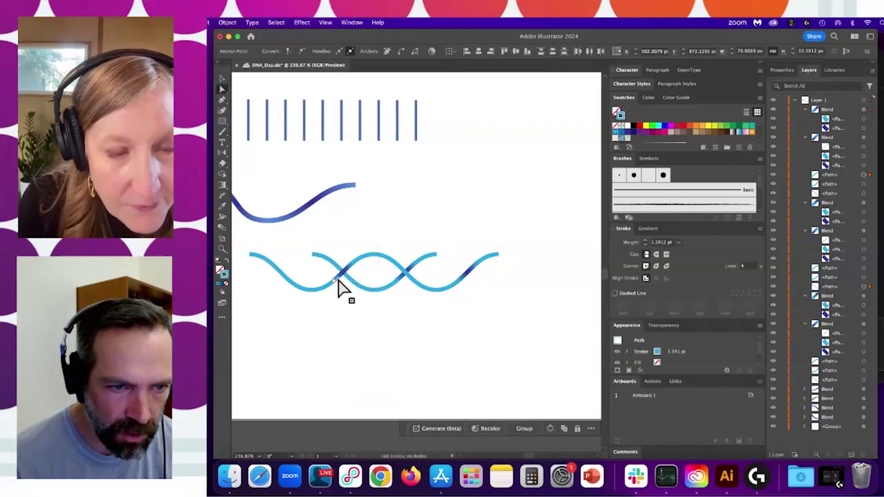
{"action": "left_click", "coordinate": [335, 267]}
{"action": "left_click_drag", "start_coordinate": [246, 252], "coordinate": [324, 322]}
{"action": "key", "text": "Delete"}
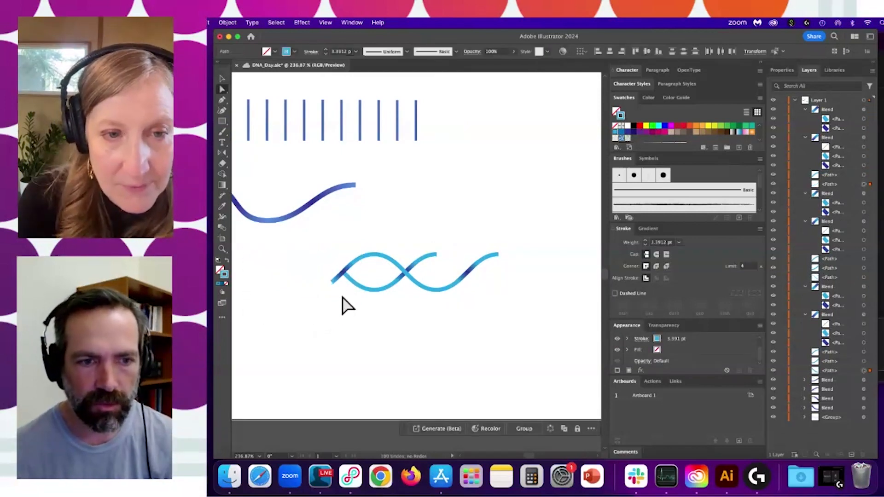
- Delete the lower-left half of the dark blend that sticks out past the first crossing
{"action": "left_click_drag", "start_coordinate": [387, 261], "coordinate": [481, 266]}
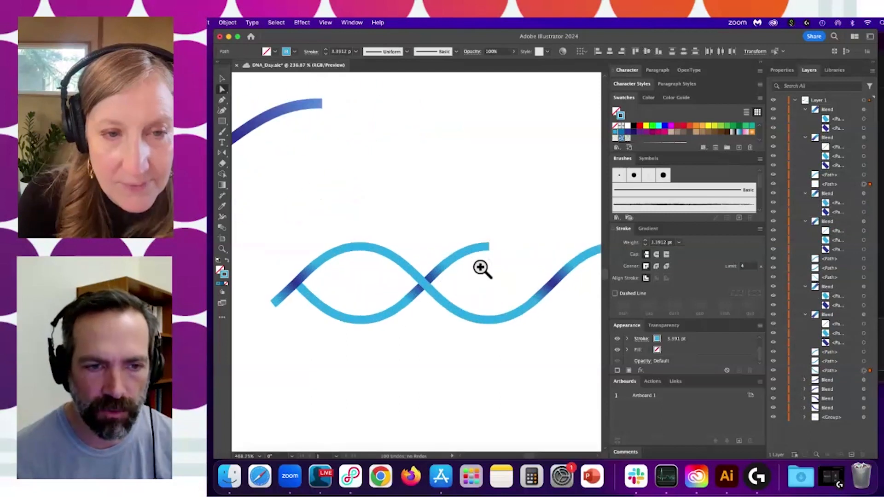
{"action": "left_click_drag", "start_coordinate": [272, 241], "coordinate": [314, 336]}
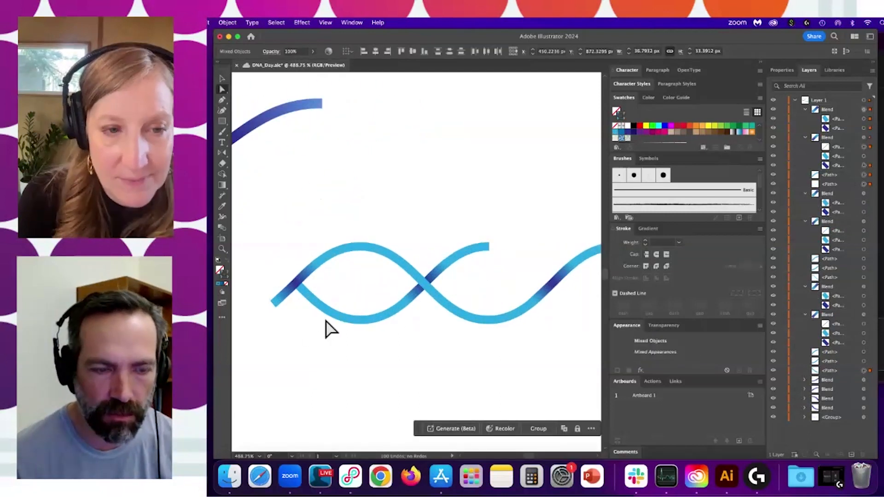
{"action": "left_click", "coordinate": [328, 288]}
{"action": "left_click", "coordinate": [288, 297]}
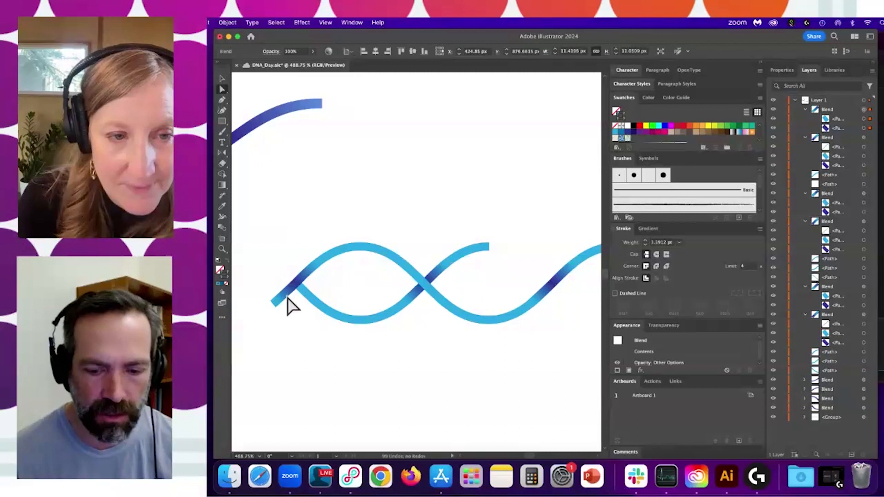
{"action": "key", "text": "Delete"}
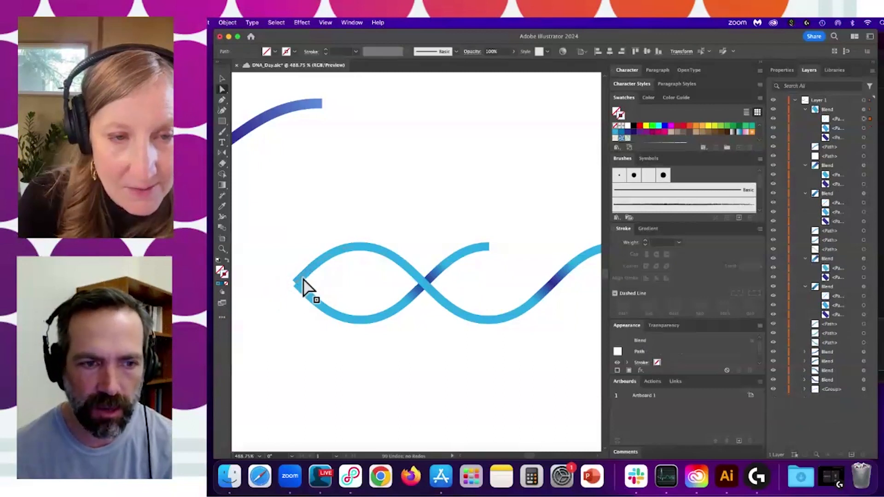
- Delete the leftover blend piece on the upper strand at the left tip, keeping the light blue path beneath it
{"action": "left_click", "coordinate": [311, 280]}
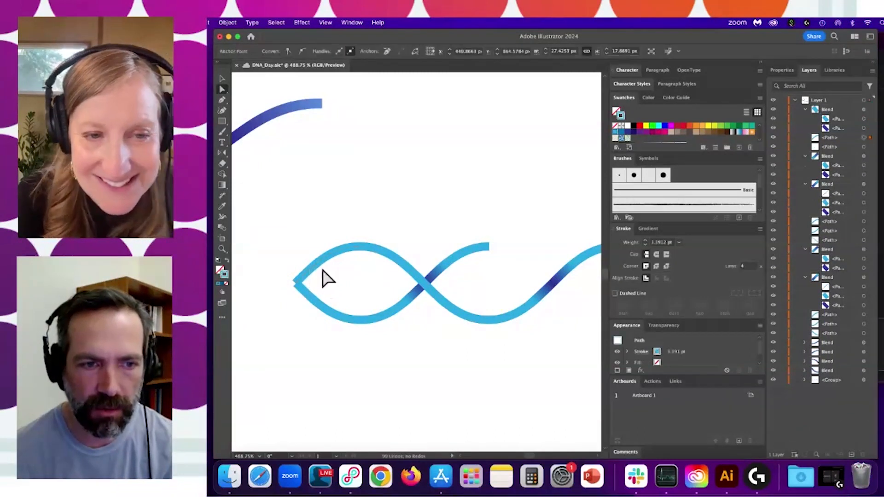
{"action": "left_click", "coordinate": [315, 256]}
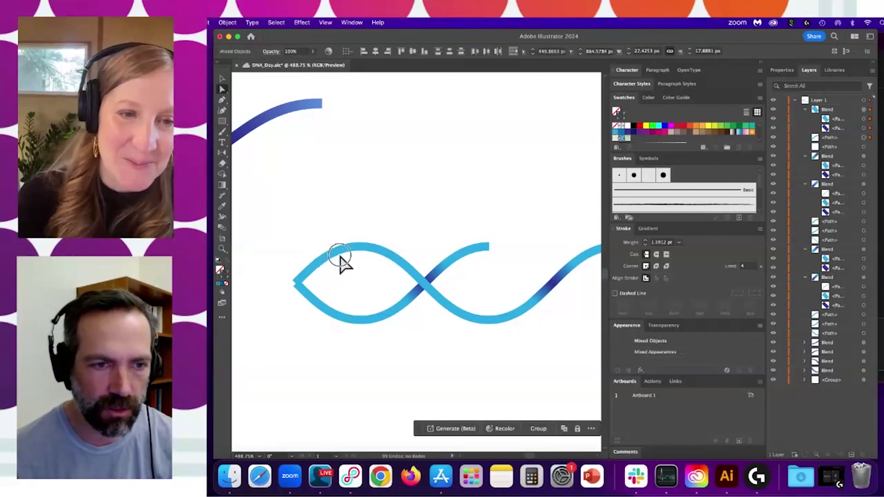
{"action": "left_click", "coordinate": [340, 257]}
{"action": "key", "text": "Delete"}
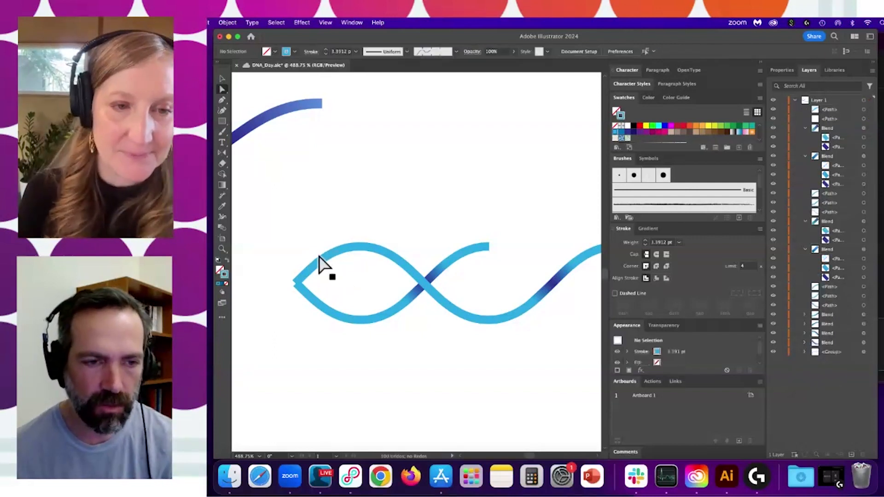
{"action": "key", "text": "super+z"}
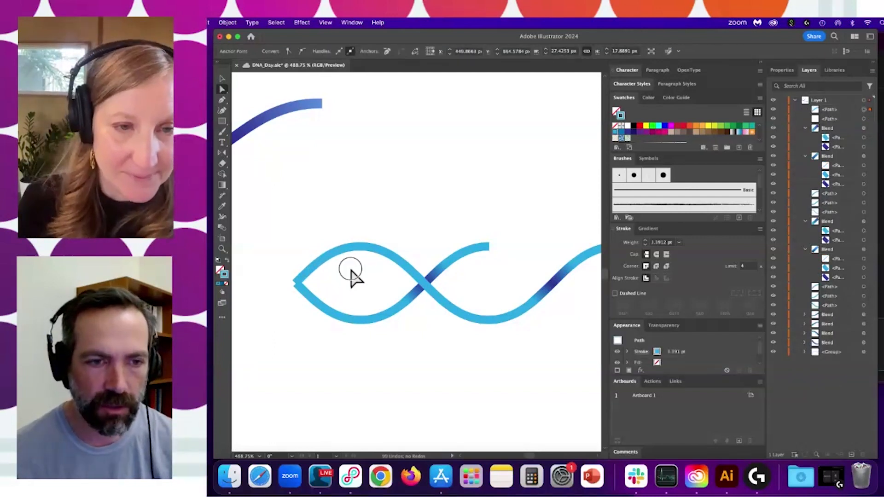
- Examine the separate path segments and anchor points that meet at the left tip and along the upper crest
{"action": "scroll", "coordinate": [351, 276], "scroll_direction": "down", "scroll_amount": 3}
{"action": "left_click_drag", "start_coordinate": [290, 249], "coordinate": [338, 331]}
{"action": "left_click", "coordinate": [336, 280]}
{"action": "left_click", "coordinate": [293, 274]}
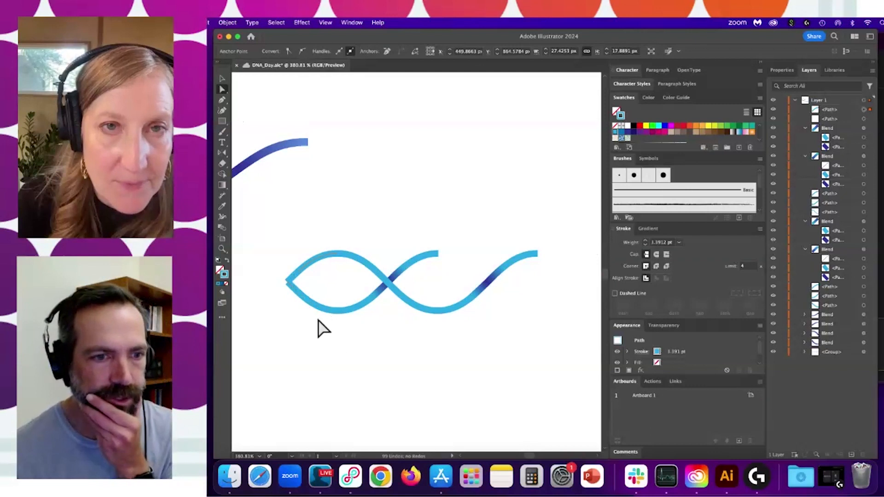
{"action": "left_click", "coordinate": [290, 284]}
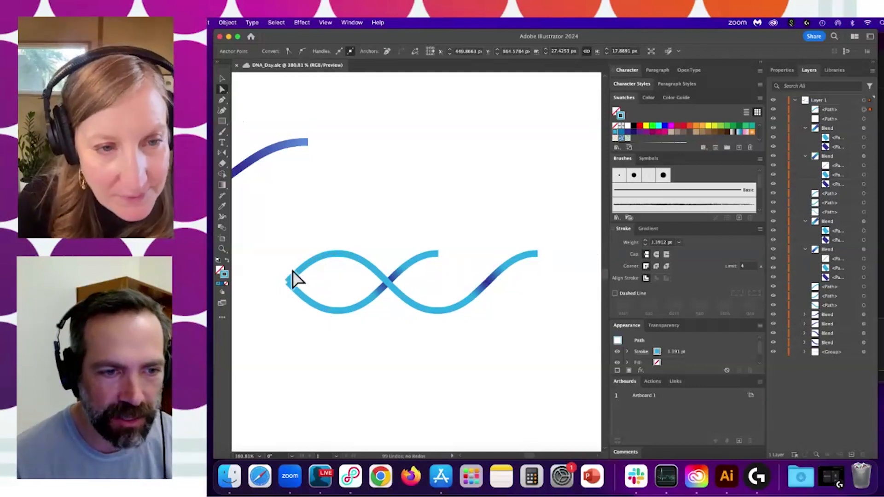
{"action": "left_click", "coordinate": [337, 255]}
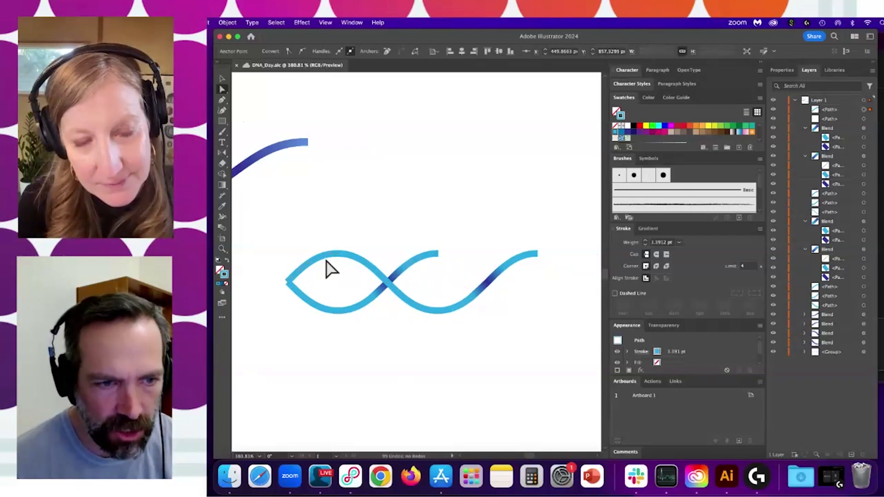
{"action": "left_click", "coordinate": [340, 267]}
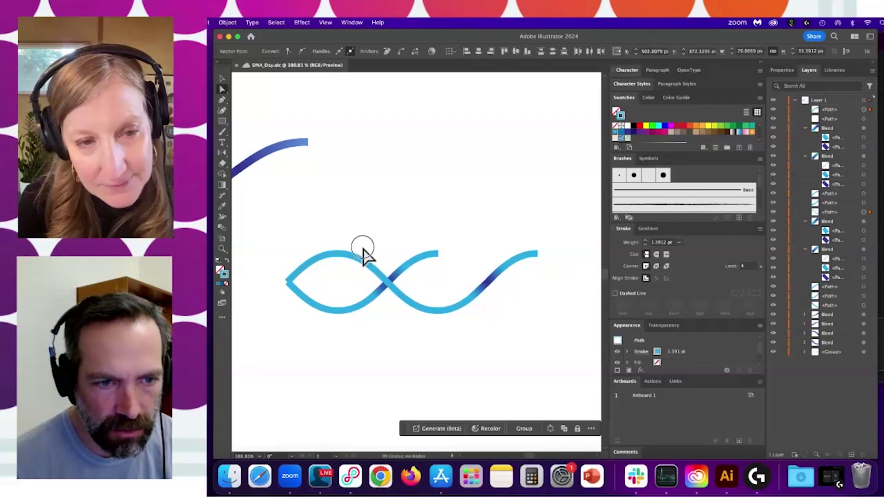
- Show the selection edges and duplicate the front light blue crossing strand to the right, so it passes over the next crossing
{"action": "left_click", "coordinate": [344, 256]}
{"action": "left_click", "coordinate": [350, 257]}
{"action": "key", "text": "super+z"}
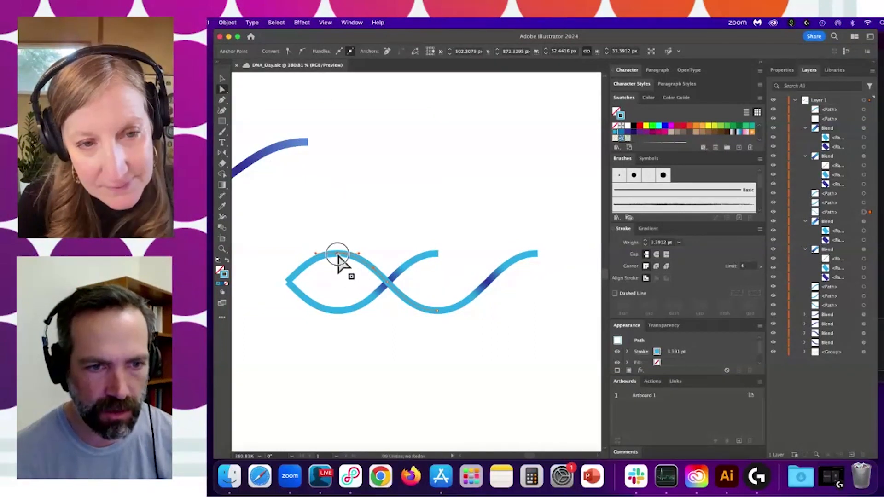
{"action": "left_click", "coordinate": [337, 255]}
{"action": "key", "text": "super+z"}
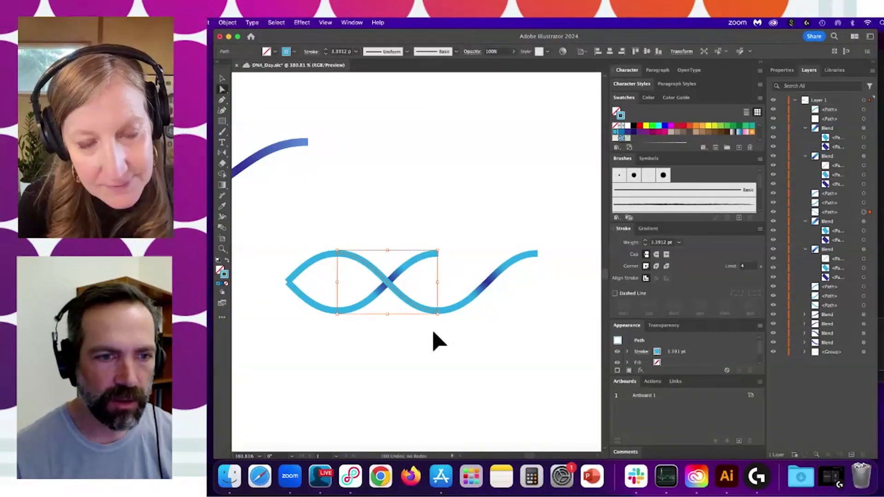
{"action": "left_click_drag", "start_coordinate": [338, 254], "coordinate": [439, 256]}
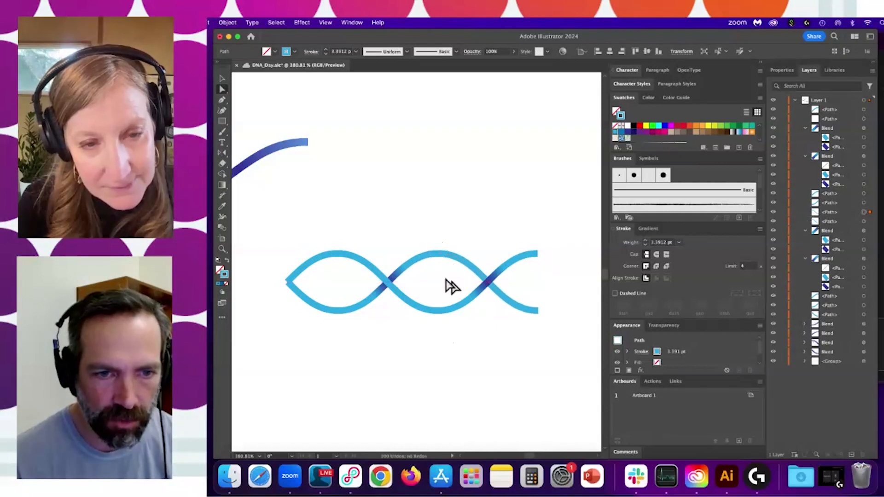
- Check the duplicated strand's join at the crest up close and bring the strand to the front
{"action": "scroll", "coordinate": [437, 257], "scroll_direction": "up", "scroll_amount": 5}
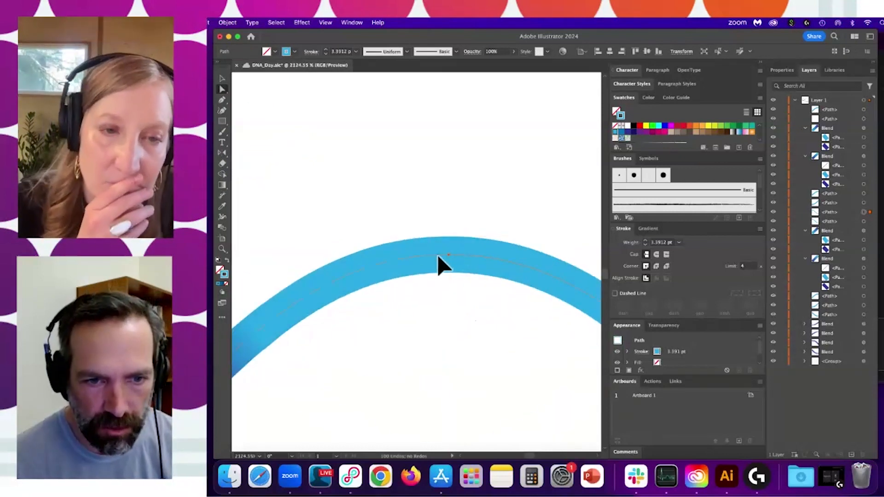
{"action": "scroll", "coordinate": [502, 313], "scroll_direction": "down", "scroll_amount": 5}
{"action": "left_click_drag", "start_coordinate": [481, 336], "coordinate": [391, 290]}
{"action": "left_click_drag", "start_coordinate": [439, 309], "coordinate": [551, 325]}
{"action": "key", "text": "super+shift+bracketright"}
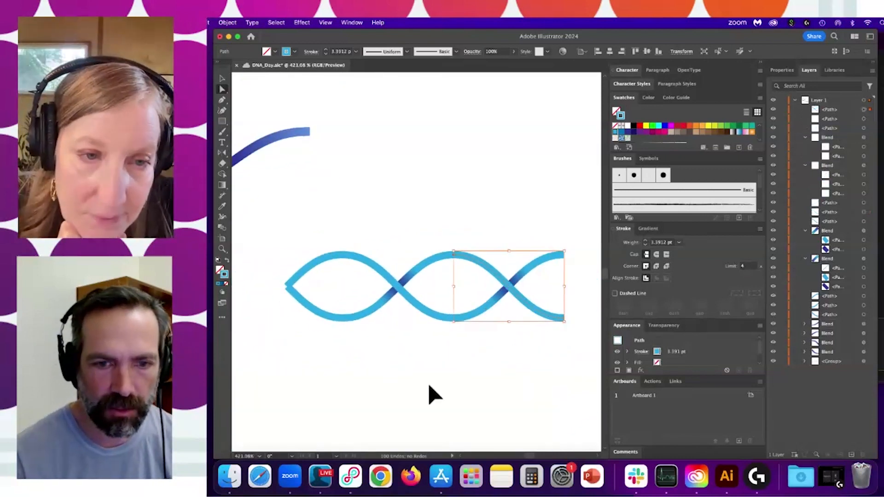
- Delete the light blue strand segments extending beyond the right-hand crossing
{"action": "left_click_drag", "start_coordinate": [500, 373], "coordinate": [477, 361]}
{"action": "left_click", "coordinate": [531, 361]}
{"action": "left_click_drag", "start_coordinate": [515, 262], "coordinate": [554, 364]}
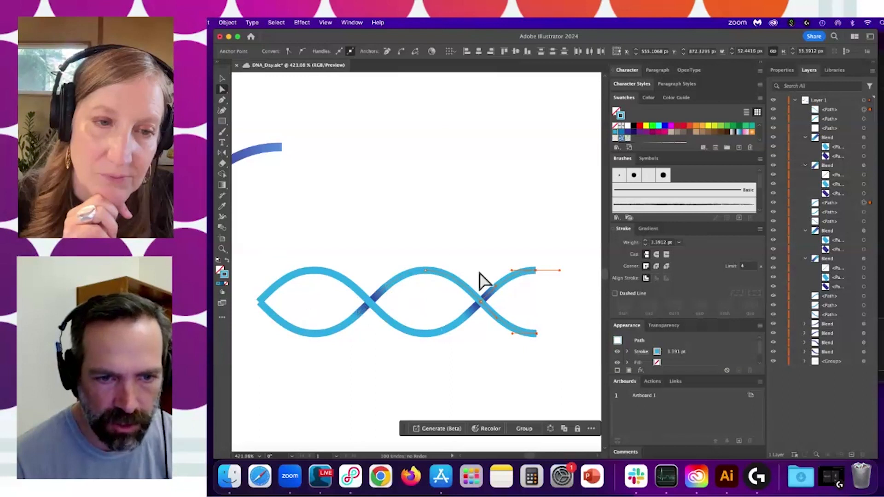
{"action": "key", "text": "Delete"}
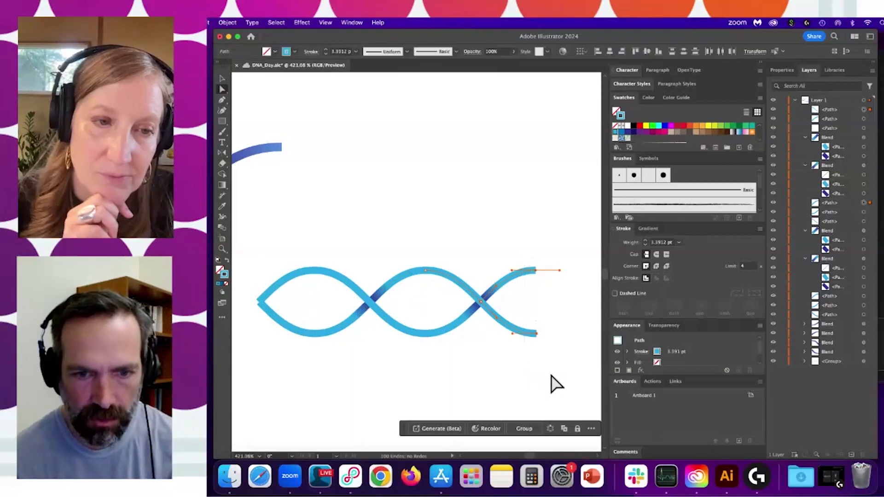
{"action": "left_click", "coordinate": [501, 299]}
{"action": "left_click", "coordinate": [497, 286]}
{"action": "key", "text": "Delete"}
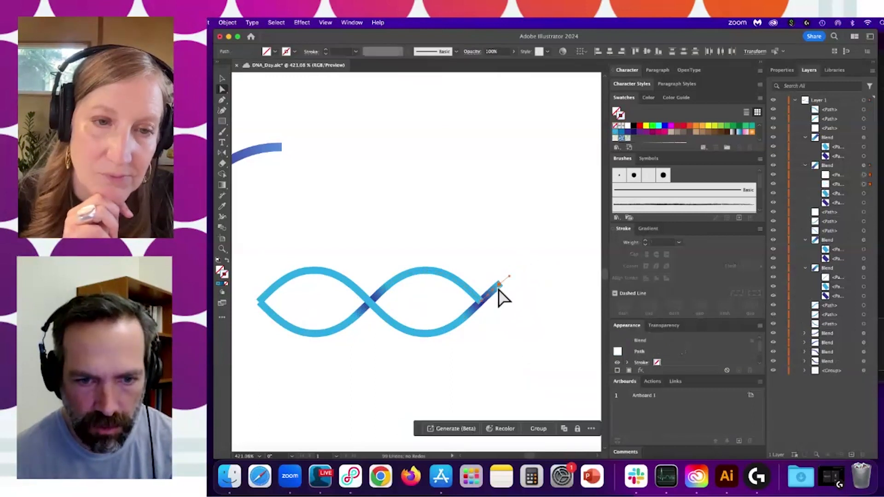
- Delete the dark blend pieces left sticking out around the right-hand crossing
{"action": "key", "text": "Delete"}
{"action": "left_click", "coordinate": [499, 290]}
{"action": "key", "text": "Delete"}
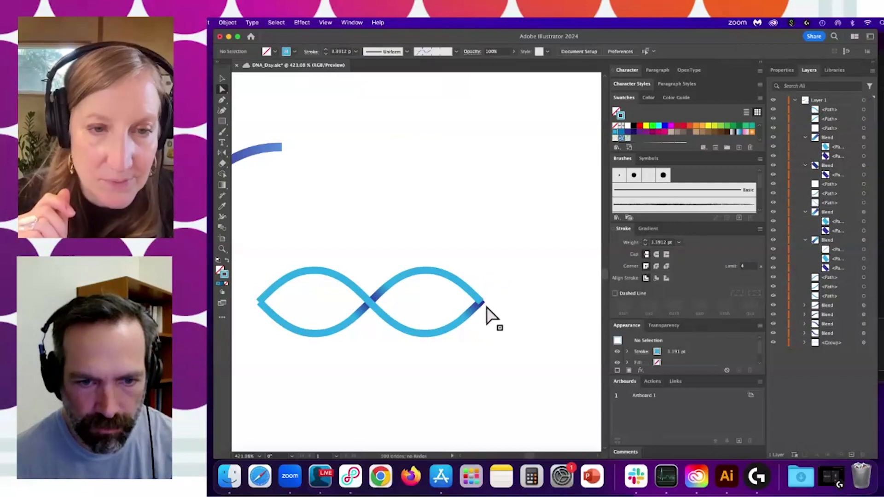
{"action": "left_click", "coordinate": [483, 302]}
{"action": "key", "text": "Delete"}
{"action": "key", "text": "Delete"}
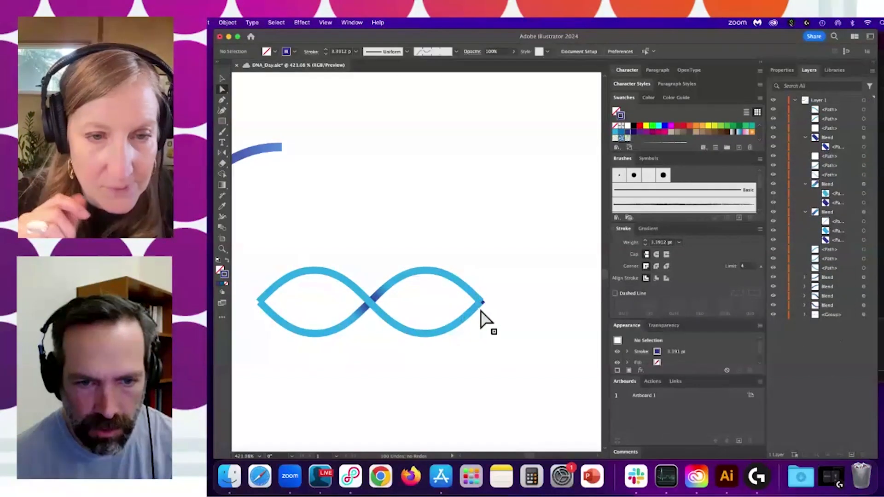
- Delete the last small dark square of the blend at the strands' right tip
{"action": "scroll", "coordinate": [493, 314], "scroll_direction": "up", "scroll_amount": 5}
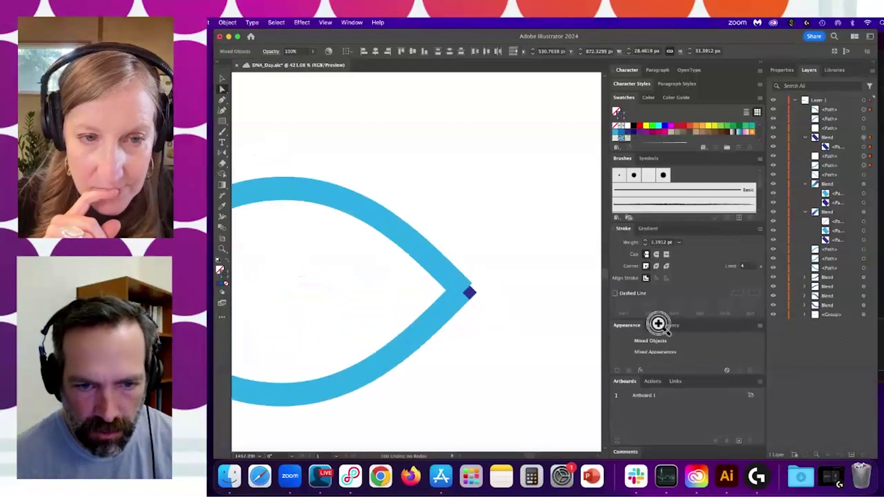
{"action": "left_click", "coordinate": [460, 289]}
{"action": "key", "text": "Delete"}
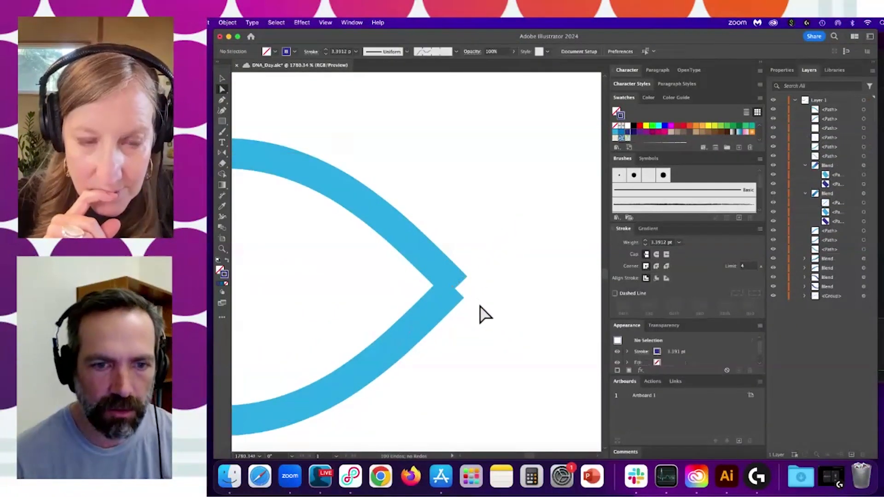
{"action": "scroll", "coordinate": [481, 314], "scroll_direction": "down", "scroll_amount": 5}
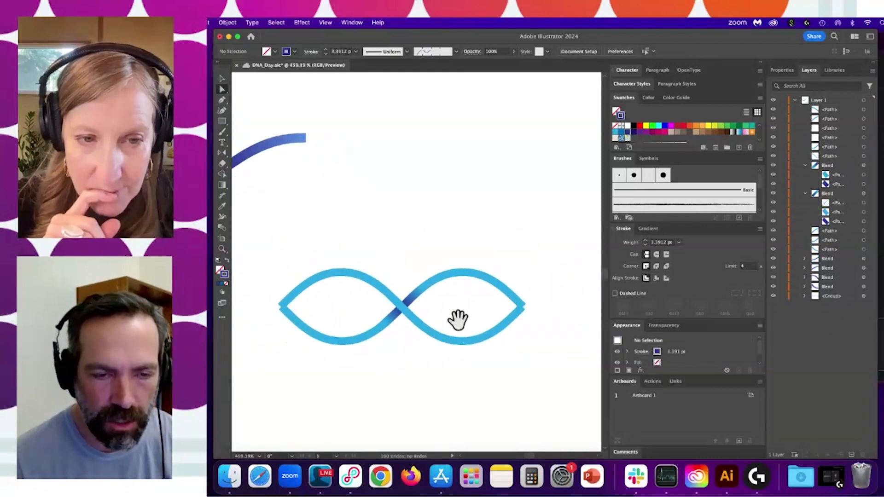
- Place the group of vertical lines over the helix as rungs and scale it down to fit the crossing and height
{"action": "scroll", "coordinate": [455, 237], "scroll_direction": "down", "scroll_amount": 4}
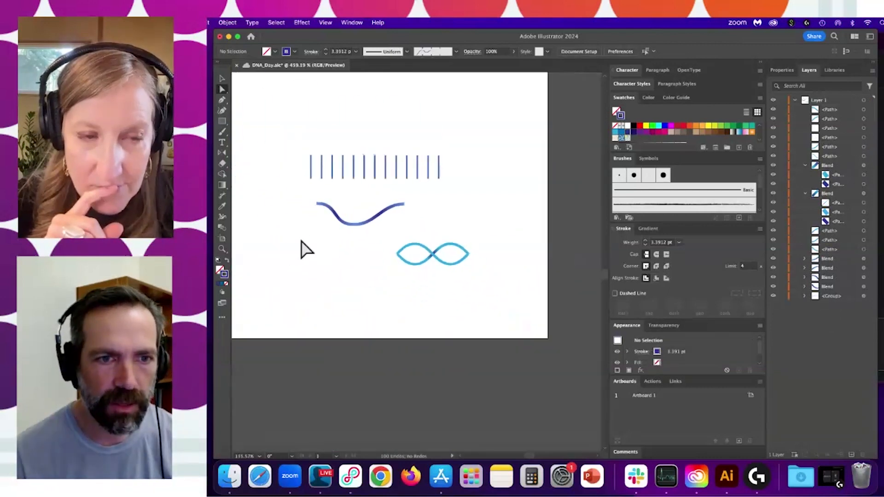
{"action": "left_click_drag", "start_coordinate": [296, 147], "coordinate": [503, 265]}
{"action": "left_click_drag", "start_coordinate": [447, 272], "coordinate": [479, 276]}
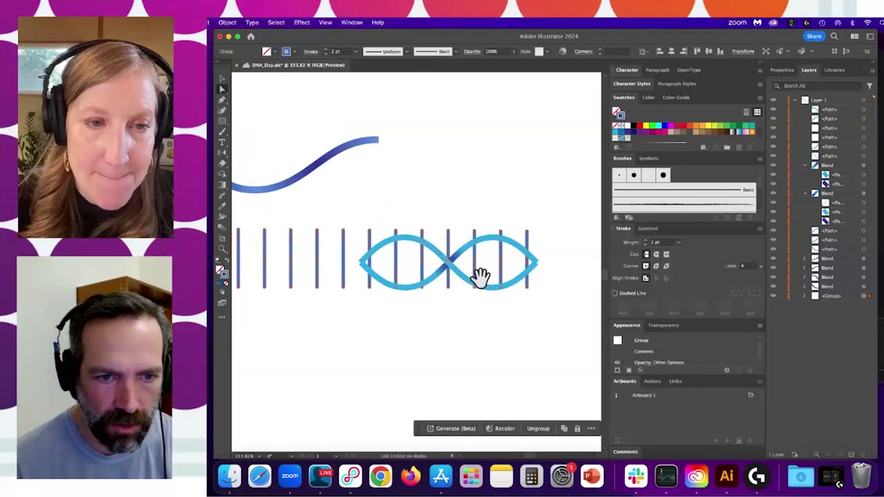
{"action": "key", "text": "v"}
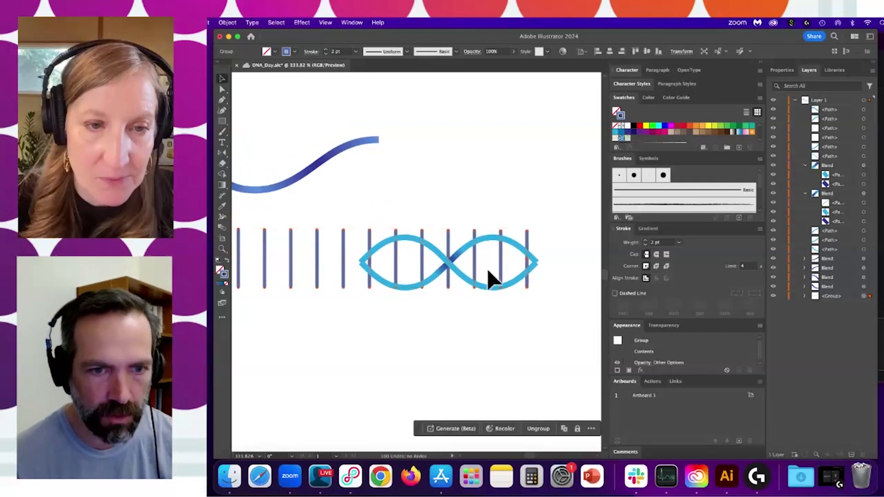
{"action": "scroll", "coordinate": [479, 271], "scroll_direction": "down", "scroll_amount": 1}
{"action": "left_click_drag", "start_coordinate": [242, 263], "coordinate": [336, 266]}
- Delete the surplus rungs standing outside the helix's left end
{"action": "key", "text": "a"}
{"action": "left_click_drag", "start_coordinate": [312, 220], "coordinate": [367, 309]}
{"action": "key", "text": "Delete"}
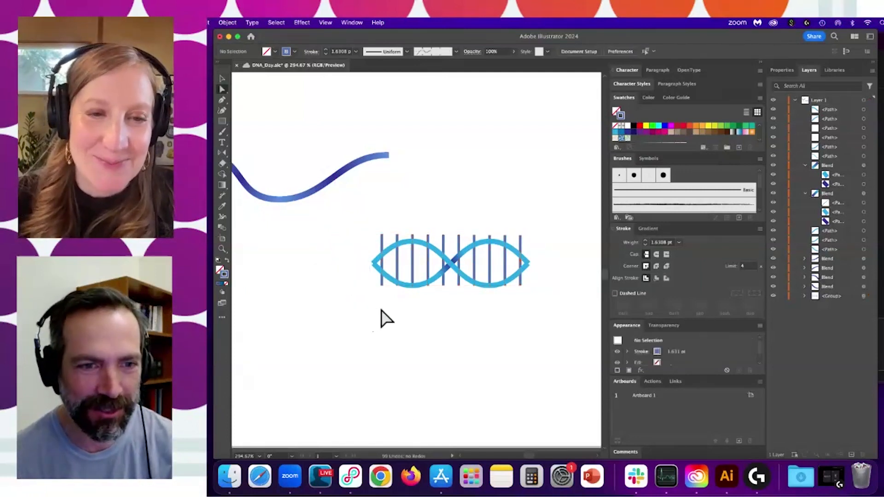
- Shorten the leftmost rung and the two rungs beside the central crossing so their ends sit within the strands
{"action": "left_click", "coordinate": [520, 267], "text": "super"}
{"action": "left_click_drag", "start_coordinate": [519, 278], "coordinate": [551, 294]}
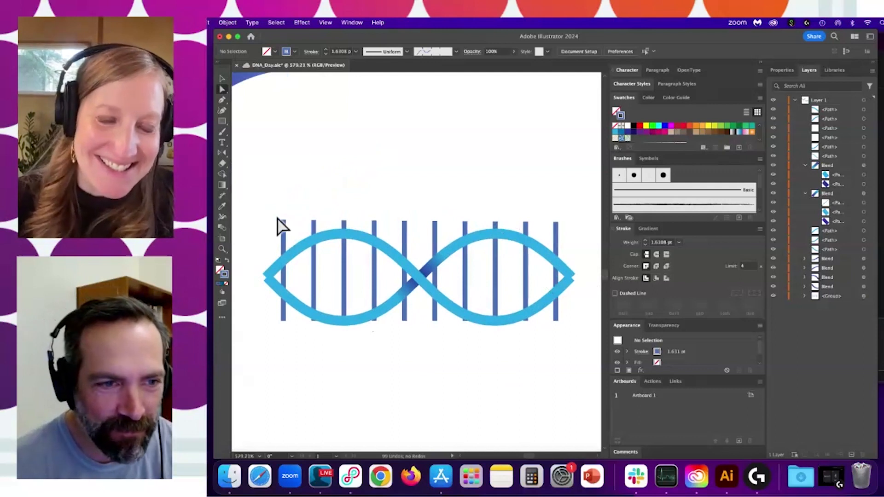
{"action": "left_click_drag", "start_coordinate": [283, 222], "coordinate": [283, 294]}
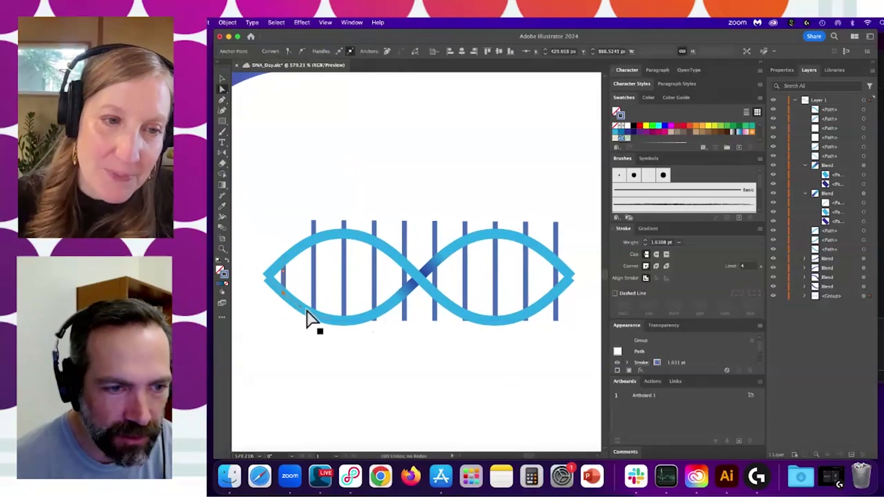
{"action": "left_click", "coordinate": [435, 222]}
{"action": "left_click_drag", "start_coordinate": [404, 222], "coordinate": [404, 265]}
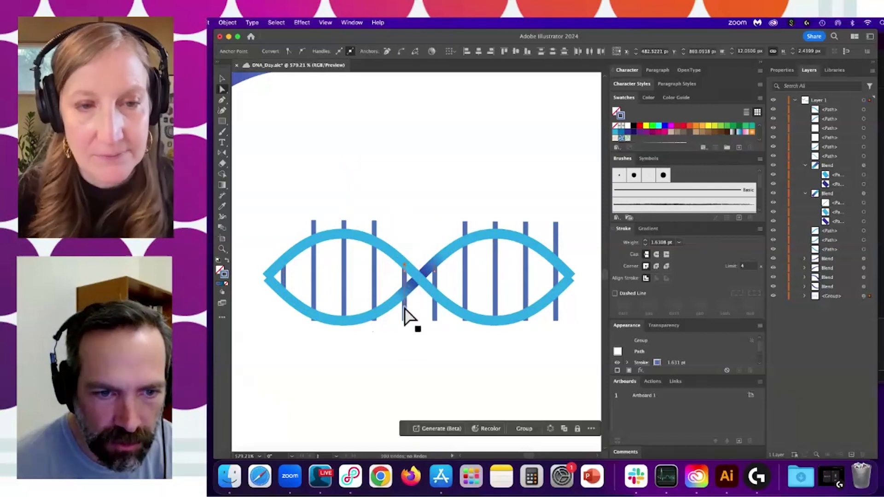
{"action": "left_click", "coordinate": [404, 321]}
{"action": "left_click_drag", "start_coordinate": [434, 321], "coordinate": [435, 293]}
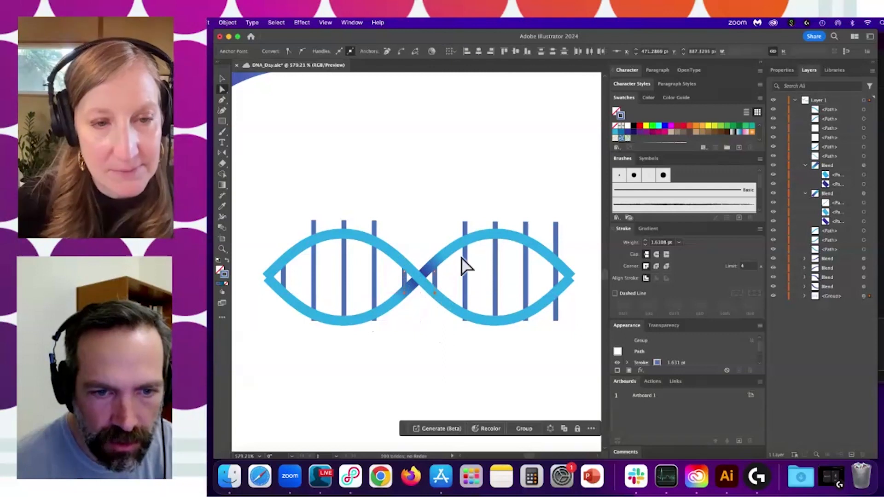
- Trim the second pair of rungs from the crossing at both ends and lower the crest rungs' upper ends onto the strand
{"action": "left_click", "coordinate": [465, 222]}
{"action": "left_click_drag", "start_coordinate": [373, 222], "coordinate": [374, 244]}
{"action": "left_click", "coordinate": [373, 320]}
{"action": "left_click_drag", "start_coordinate": [465, 321], "coordinate": [465, 315]}
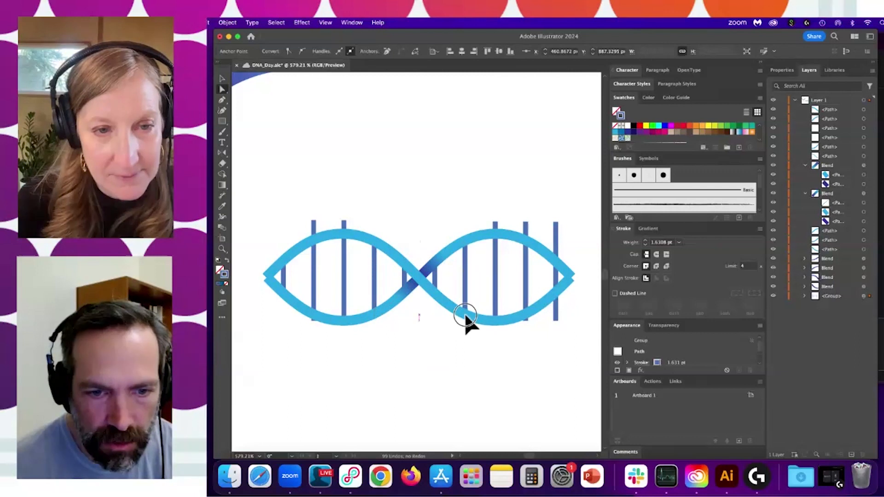
{"action": "left_click", "coordinate": [495, 222]}
{"action": "left_click_drag", "start_coordinate": [343, 224], "coordinate": [345, 237]}
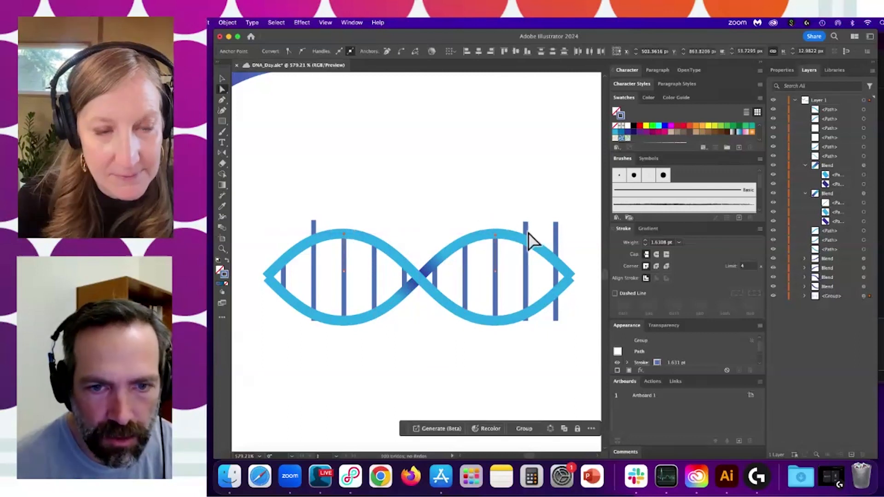
- Shorten the pair of rungs just outside the two crests at both ends so they stop within the strands
{"action": "left_click_drag", "start_coordinate": [526, 224], "coordinate": [526, 235]}
{"action": "left_click_drag", "start_coordinate": [313, 223], "coordinate": [314, 240]}
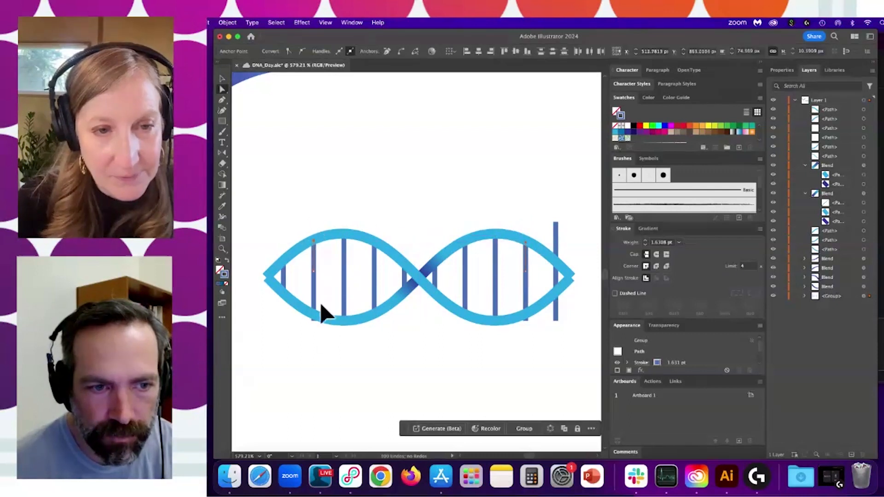
{"action": "left_click", "coordinate": [314, 321]}
{"action": "left_click", "coordinate": [525, 320], "text": "shift"}
{"action": "left_click_drag", "start_coordinate": [525, 321], "coordinate": [527, 314]}
- Delete the outermost rungs near the helix's right and left tips
{"action": "left_click", "coordinate": [555, 312]}
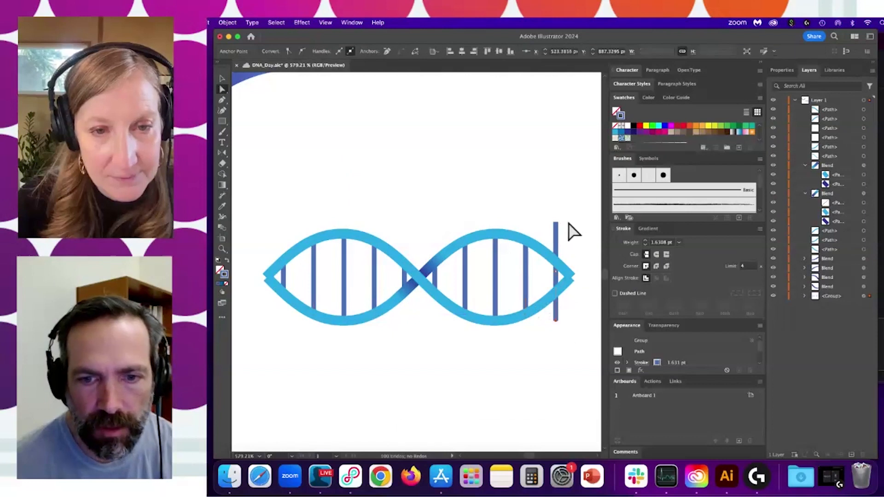
{"action": "left_click", "coordinate": [555, 235], "text": "shift"}
{"action": "key", "text": "Delete"}
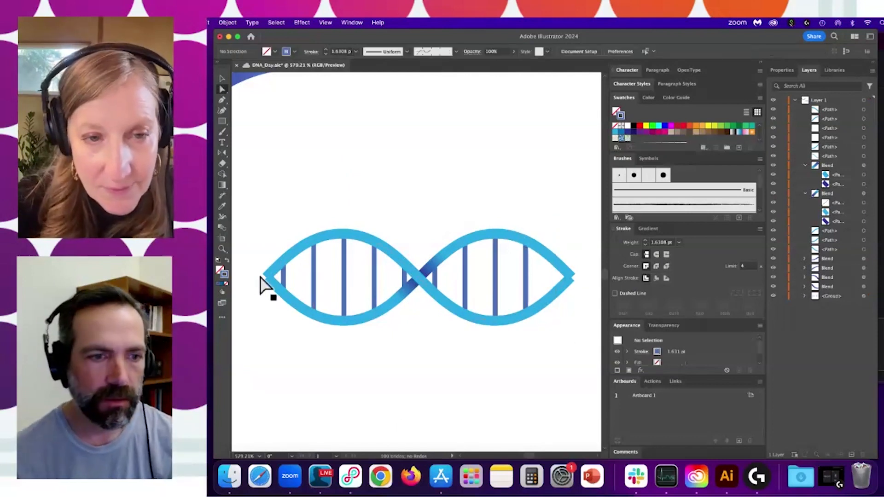
{"action": "left_click", "coordinate": [284, 283]}
{"action": "left_click", "coordinate": [289, 281]}
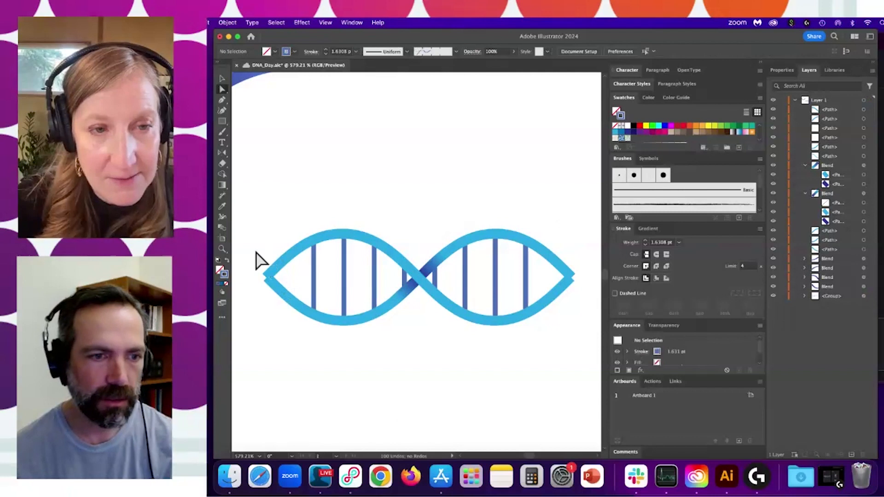
{"action": "left_click_drag", "start_coordinate": [255, 253], "coordinate": [282, 302]}
{"action": "left_click", "coordinate": [300, 334]}
- Check up close how the left loop's middle rung lines up with the strand's crest anchor point
{"action": "mouse_move", "coordinate": [477, 261]}
{"action": "left_mouse_down"}
{"action": "mouse_move", "coordinate": [442, 262]}
{"action": "mouse_move", "coordinate": [479, 266]}
{"action": "left_mouse_up"}
{"action": "left_click_drag", "start_coordinate": [375, 202], "coordinate": [550, 226]}
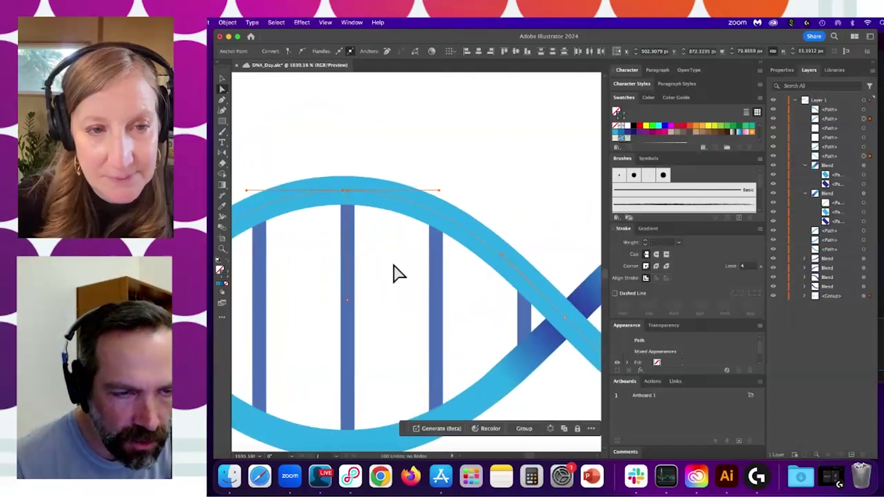
{"action": "left_click_drag", "start_coordinate": [393, 272], "coordinate": [357, 238]}
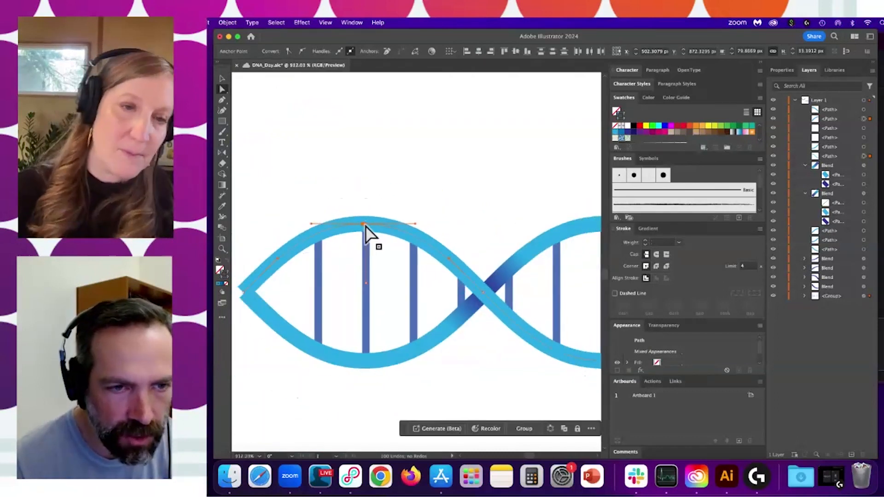
{"action": "left_click", "coordinate": [363, 226]}
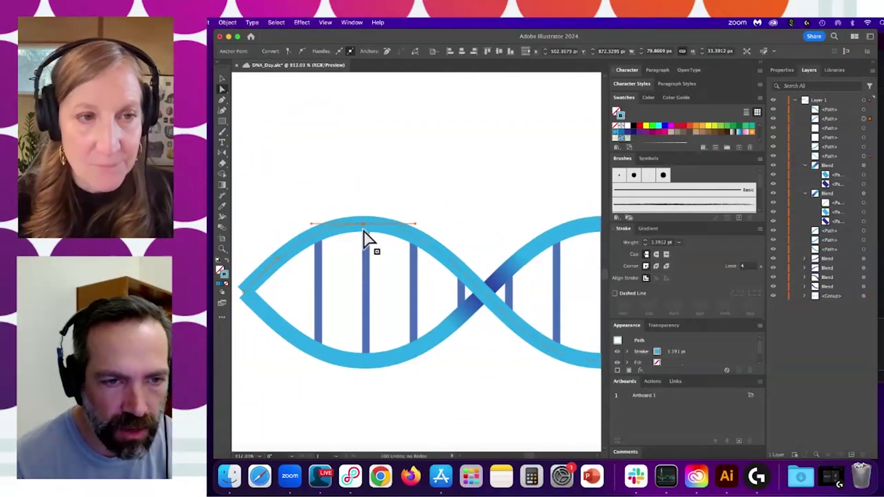
{"action": "left_click", "coordinate": [369, 258]}
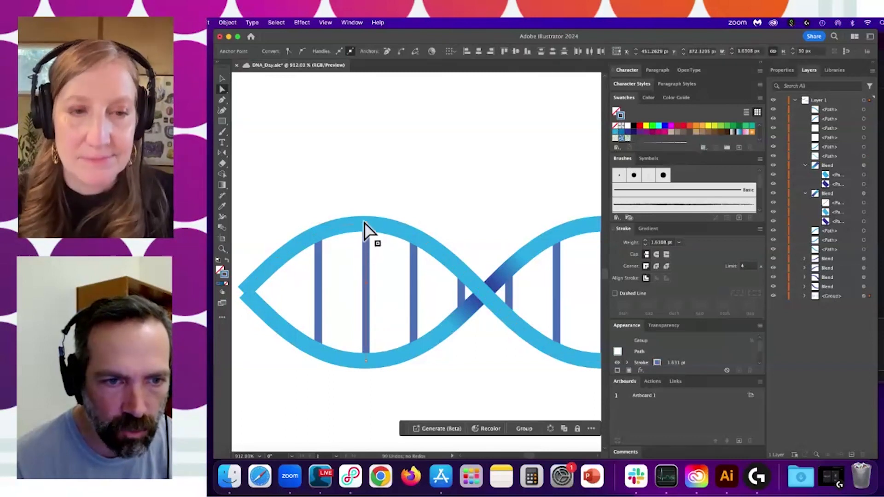
{"action": "left_click_drag", "start_coordinate": [422, 291], "coordinate": [430, 282]}
{"action": "left_click_drag", "start_coordinate": [363, 285], "coordinate": [416, 284]}
{"action": "left_click_drag", "start_coordinate": [340, 256], "coordinate": [376, 292]}
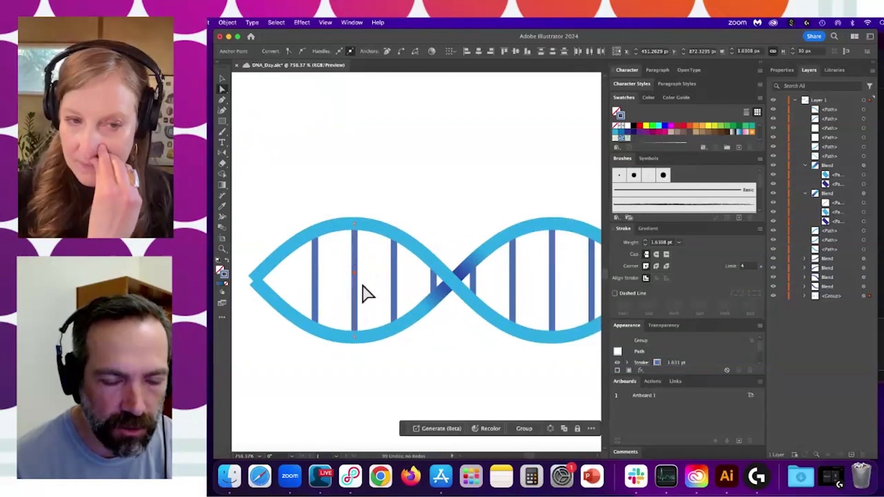
- Delete the rungs outside the two crests so the crest rungs become the outermost ones
{"action": "left_click_drag", "start_coordinate": [328, 271], "coordinate": [306, 289]}
{"action": "left_click", "coordinate": [306, 290]}
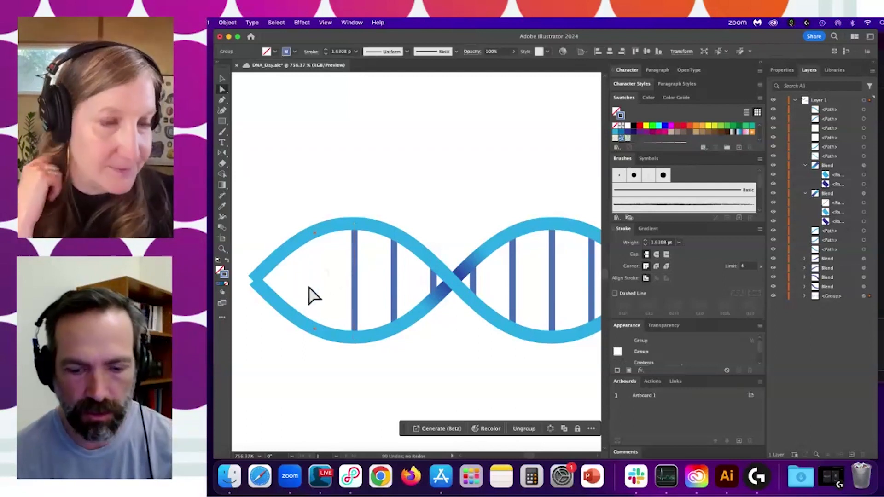
{"action": "left_click_drag", "start_coordinate": [567, 280], "coordinate": [479, 300]}
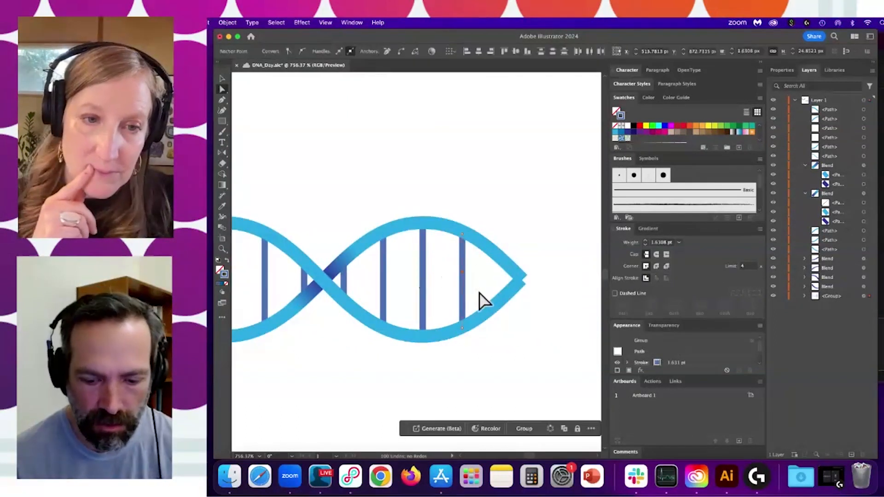
{"action": "key", "text": "Delete"}
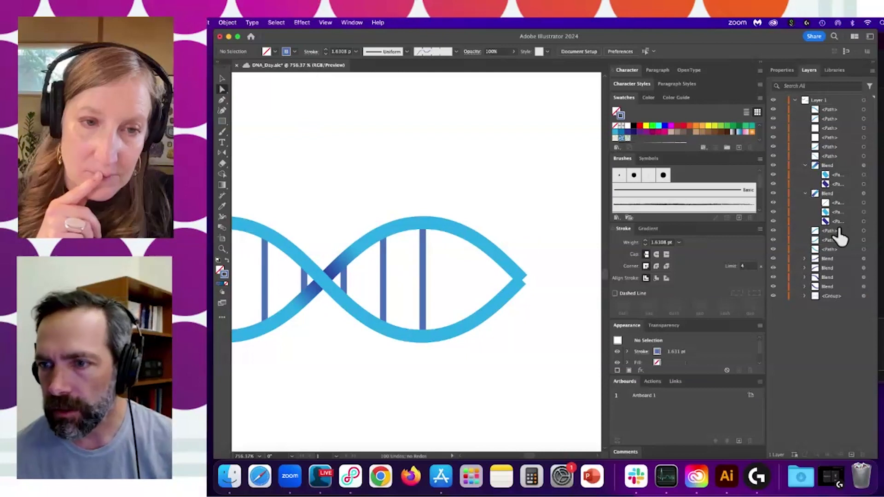
- Select the entire rung group and dock the Align panel above the layer list
{"action": "left_click", "coordinate": [421, 283]}
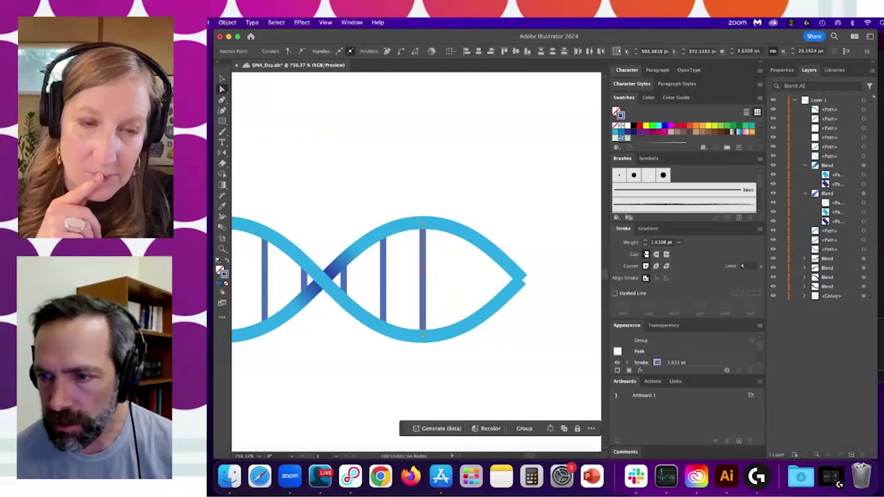
{"action": "left_click", "coordinate": [863, 297]}
{"action": "left_click_drag", "start_coordinate": [405, 271], "coordinate": [564, 254]}
{"action": "key", "text": "v"}
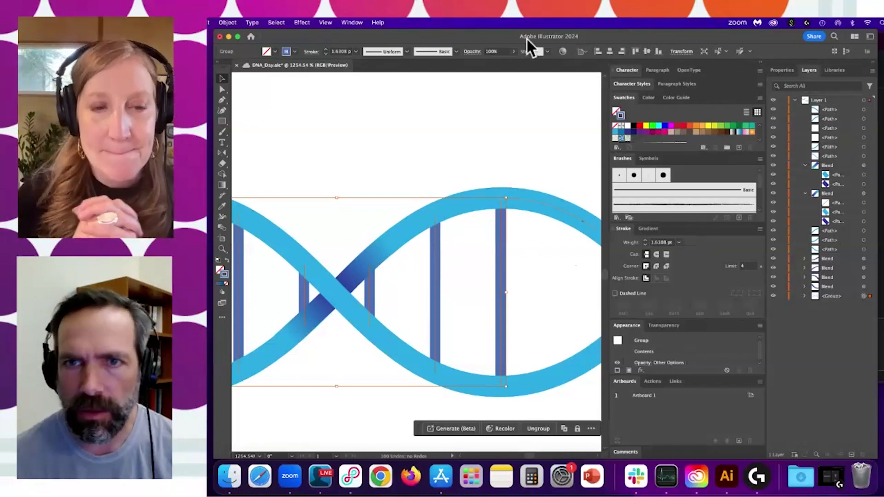
{"action": "left_click", "coordinate": [340, 22]}
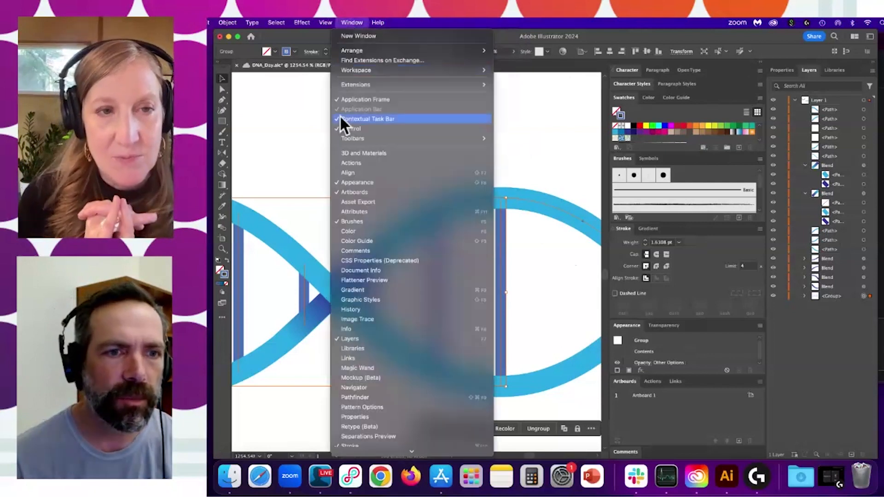
{"action": "left_click", "coordinate": [454, 172]}
{"action": "left_click_drag", "start_coordinate": [341, 77], "coordinate": [805, 73]}
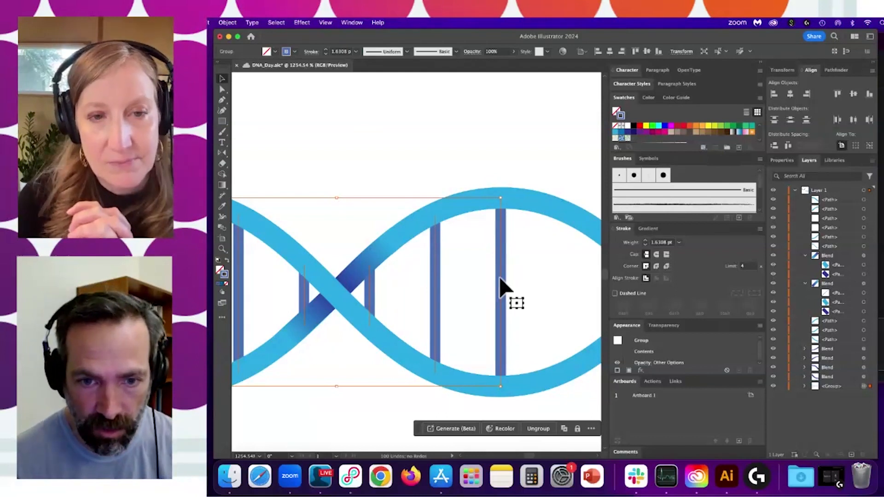
- Stretch the rung group at both ends so its outermost rungs line up with the crests of the two loops
{"action": "mouse_move", "coordinate": [502, 294]}
{"action": "left_mouse_down"}
{"action": "mouse_move", "coordinate": [487, 291]}
{"action": "mouse_move", "coordinate": [501, 287]}
{"action": "left_mouse_up"}
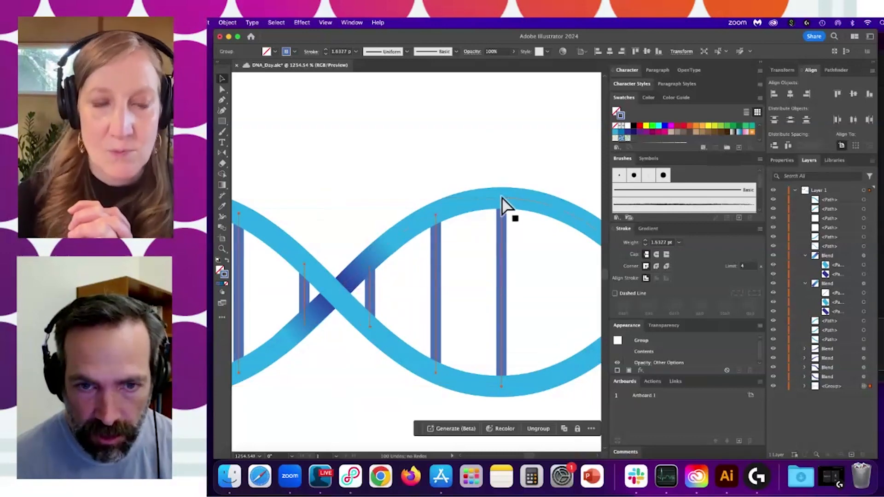
{"action": "left_click_drag", "start_coordinate": [357, 281], "coordinate": [614, 263]}
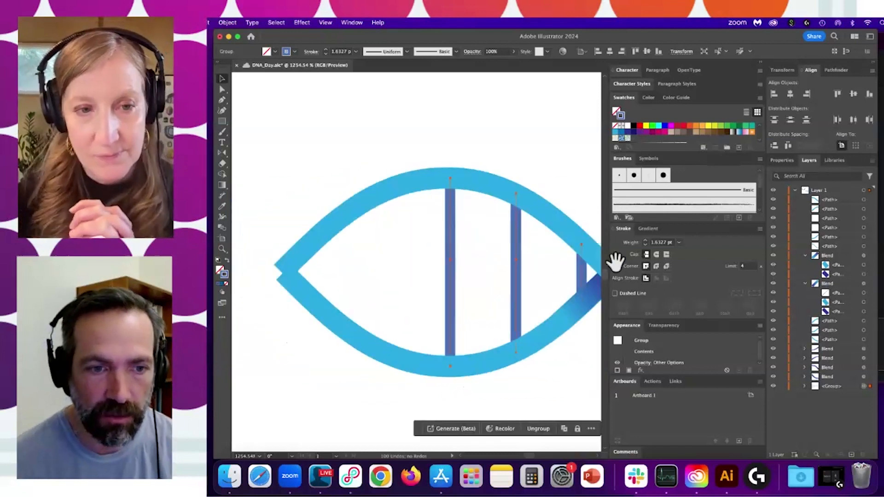
{"action": "left_click_drag", "start_coordinate": [449, 273], "coordinate": [446, 272]}
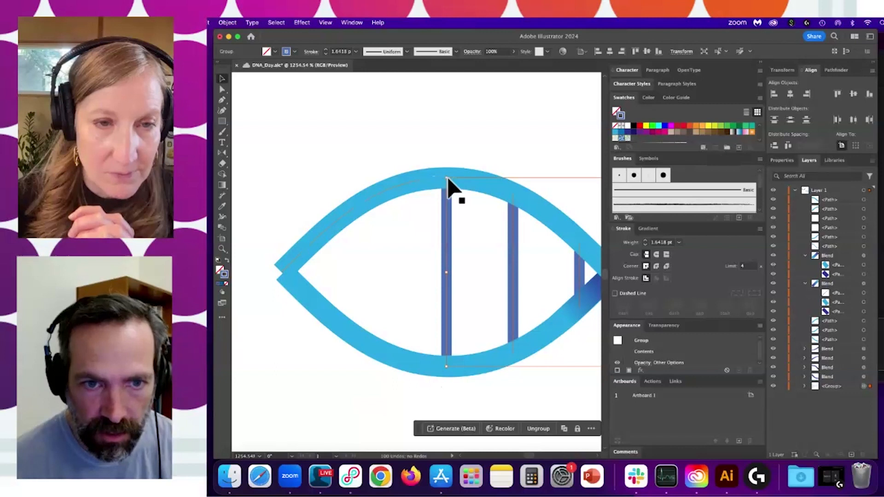
{"action": "left_click_drag", "start_coordinate": [442, 180], "coordinate": [598, 186]}
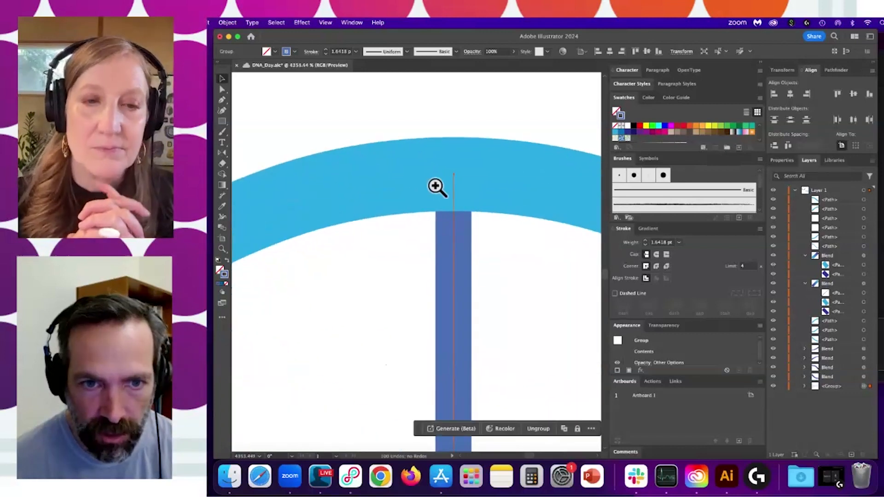
- Select the whole DNA helix unit, strands and rungs together, and enlarge the brush list to show its pattern brushes
{"action": "left_click_drag", "start_coordinate": [432, 184], "coordinate": [375, 241]}
{"action": "left_click_drag", "start_coordinate": [457, 252], "coordinate": [561, 332]}
{"action": "key", "text": "a"}
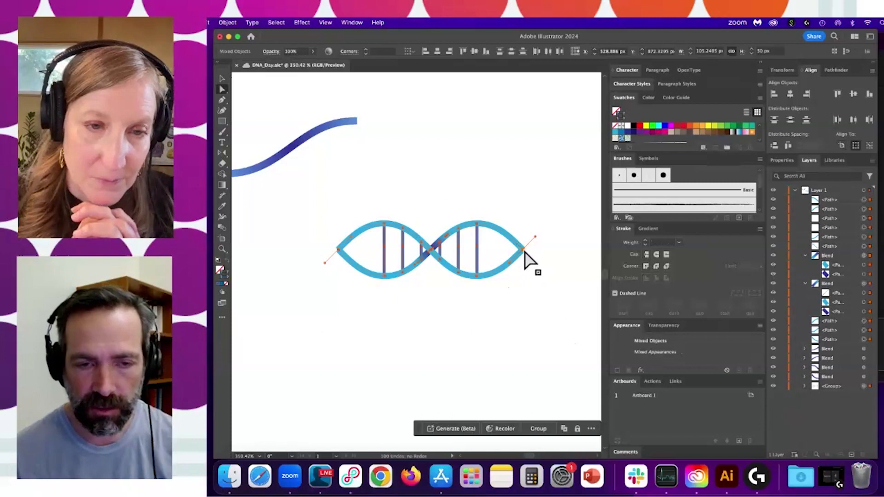
{"action": "left_click_drag", "start_coordinate": [679, 226], "coordinate": [686, 319]}
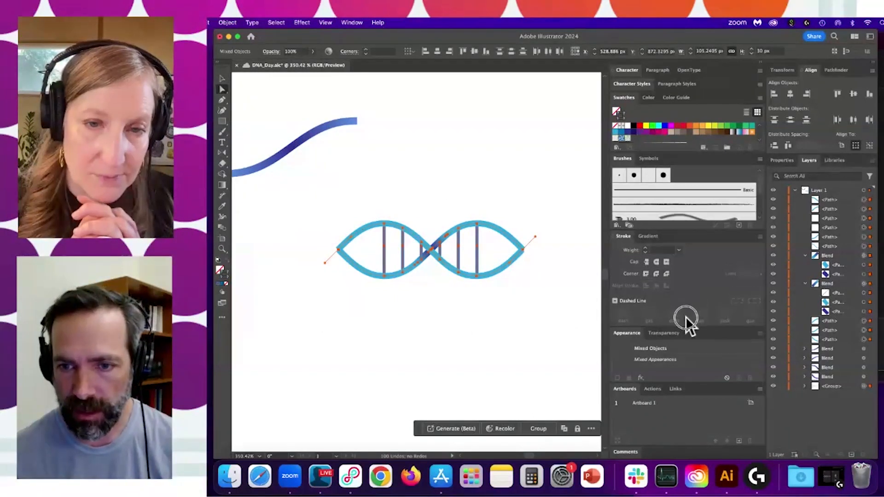
{"action": "scroll", "coordinate": [686, 211], "scroll_direction": "down", "scroll_amount": 3}
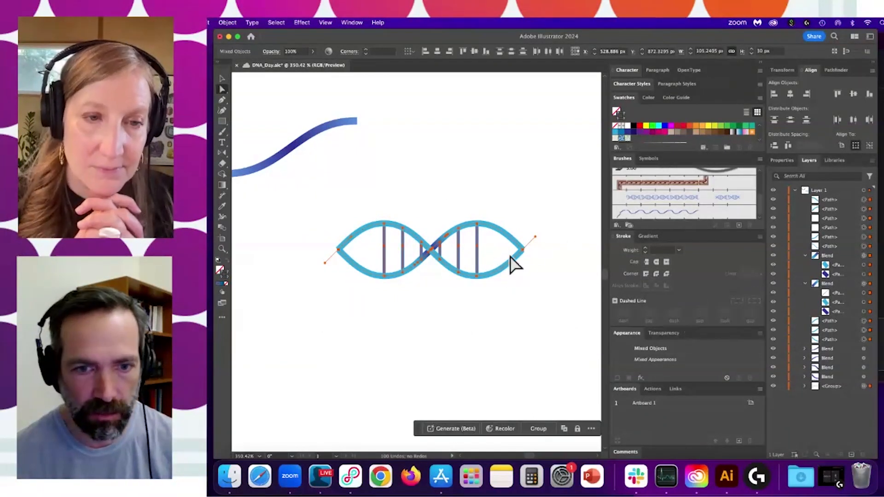
- Create a pattern brush from the selected helix unit with its outer corner tile set to None
{"action": "left_click_drag", "start_coordinate": [522, 252], "coordinate": [646, 212]}
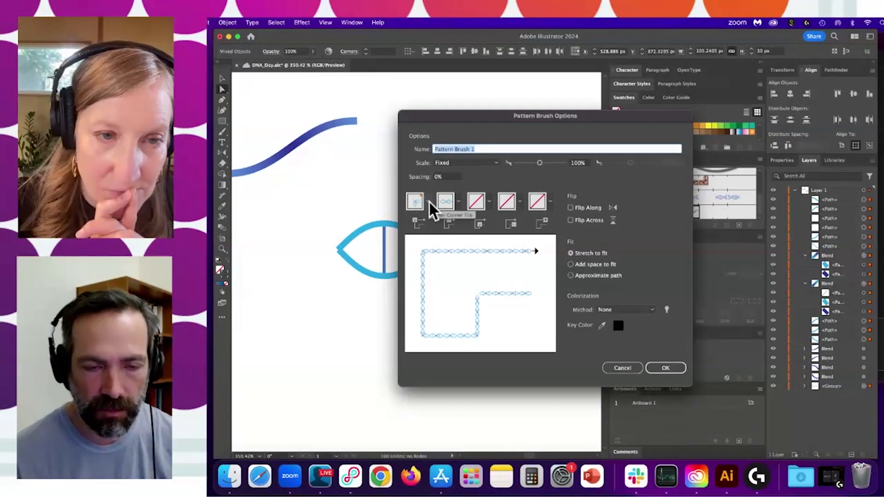
{"action": "left_click", "coordinate": [414, 207]}
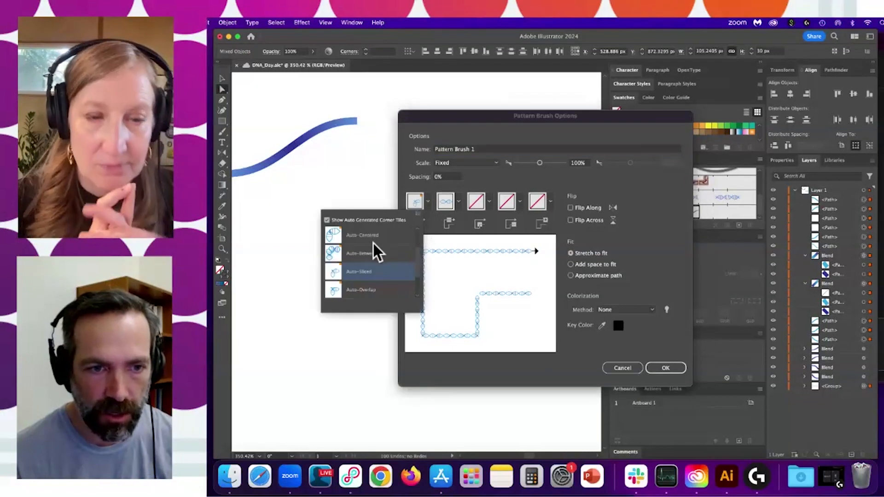
{"action": "scroll", "coordinate": [418, 263], "scroll_direction": "up", "scroll_amount": 2}
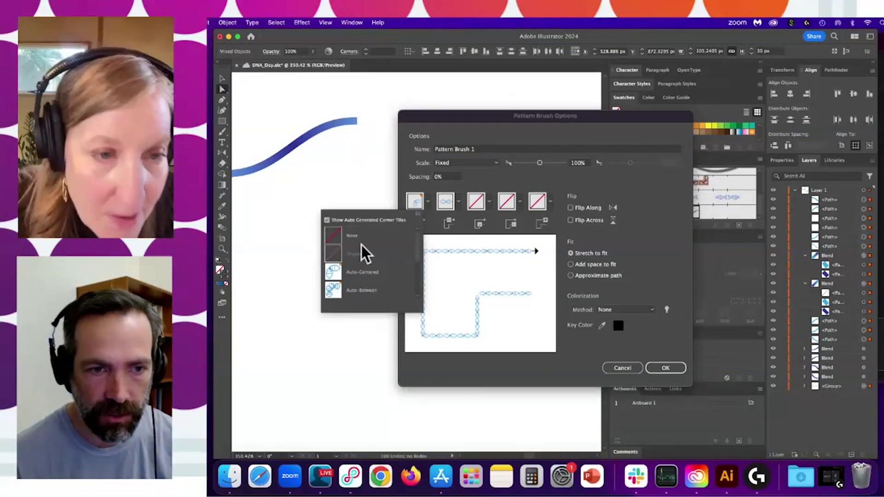
{"action": "left_click", "coordinate": [337, 235]}
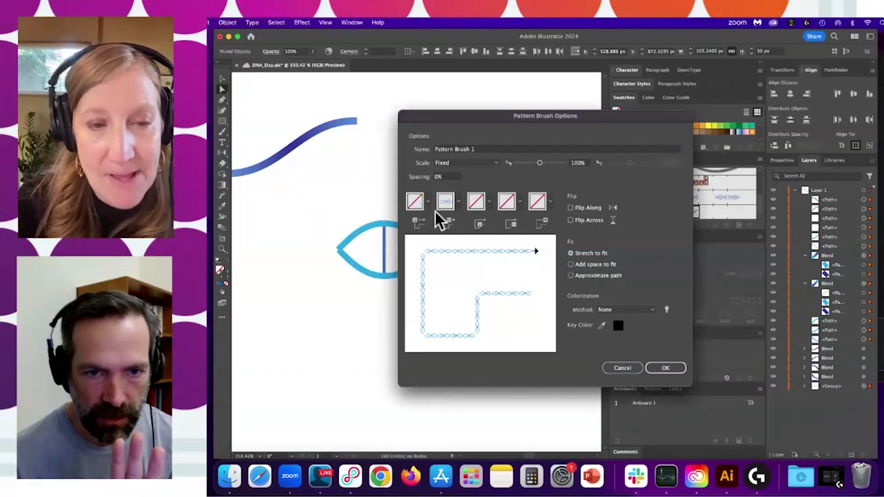
{"action": "left_click", "coordinate": [665, 366]}
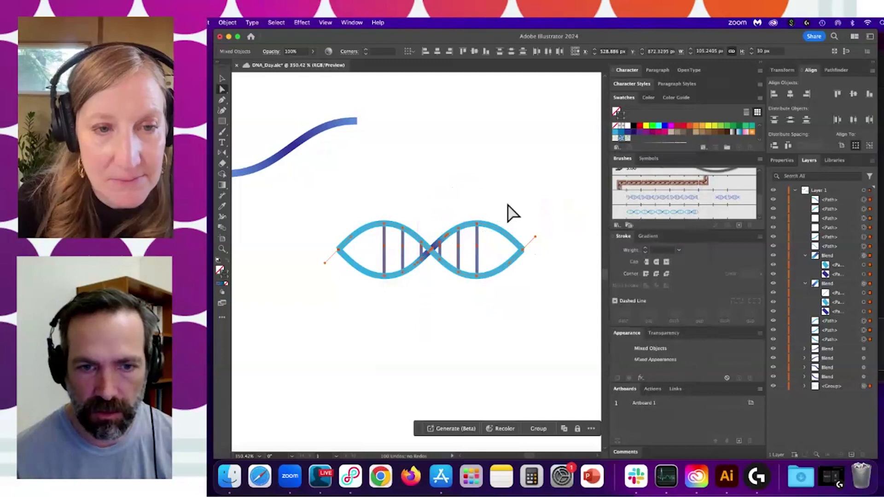
- Draw a straight horizontal path above the wavy strand and apply the new helix pattern brush to it
{"action": "left_click", "coordinate": [495, 191]}
{"action": "left_click_drag", "start_coordinate": [449, 245], "coordinate": [508, 239]}
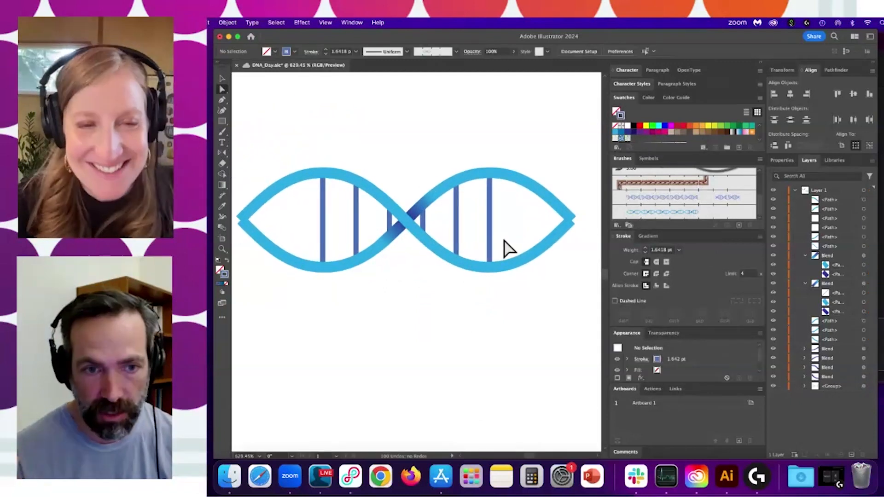
{"action": "left_click_drag", "start_coordinate": [478, 241], "coordinate": [445, 261]}
{"action": "left_click_drag", "start_coordinate": [479, 261], "coordinate": [489, 290]}
{"action": "key", "text": "p"}
{"action": "left_click", "coordinate": [290, 119]}
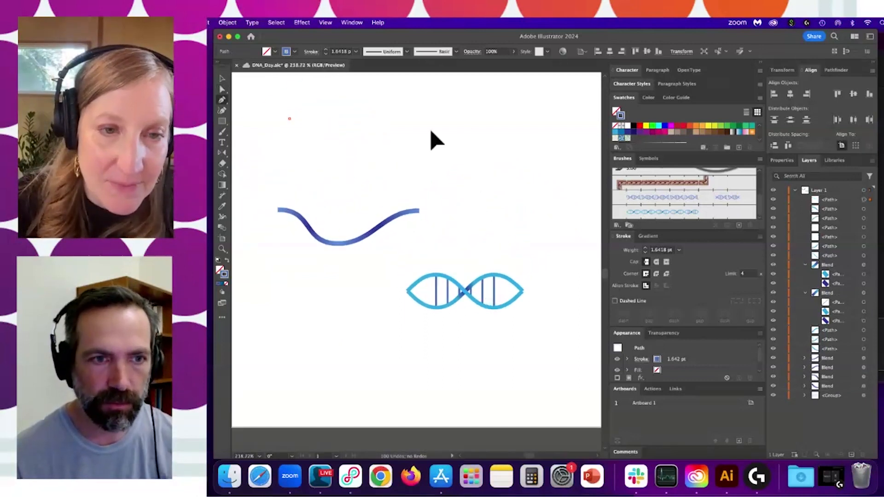
{"action": "left_click", "coordinate": [582, 119], "text": "shift"}
{"action": "left_click", "coordinate": [702, 198]}
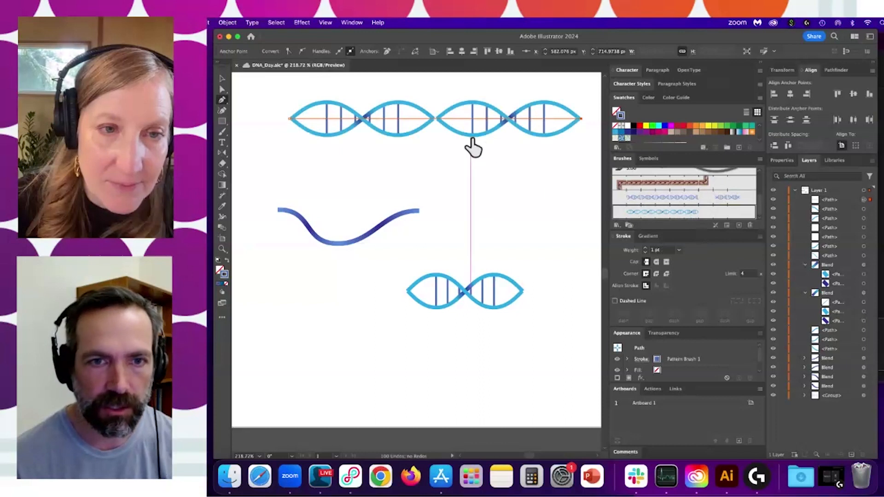
{"action": "key", "text": "a"}
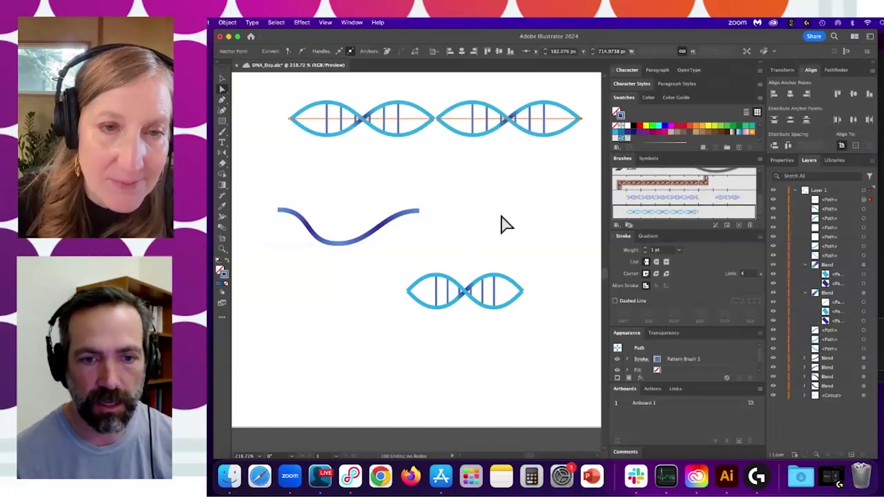
- Delete all artwork from the artboard
{"action": "mouse_move", "coordinate": [684, 216]}
{"action": "left_mouse_down"}
{"action": "mouse_move", "coordinate": [493, 213]}
{"action": "mouse_move", "coordinate": [676, 211]}
{"action": "mouse_move", "coordinate": [458, 297]}
{"action": "left_mouse_up"}
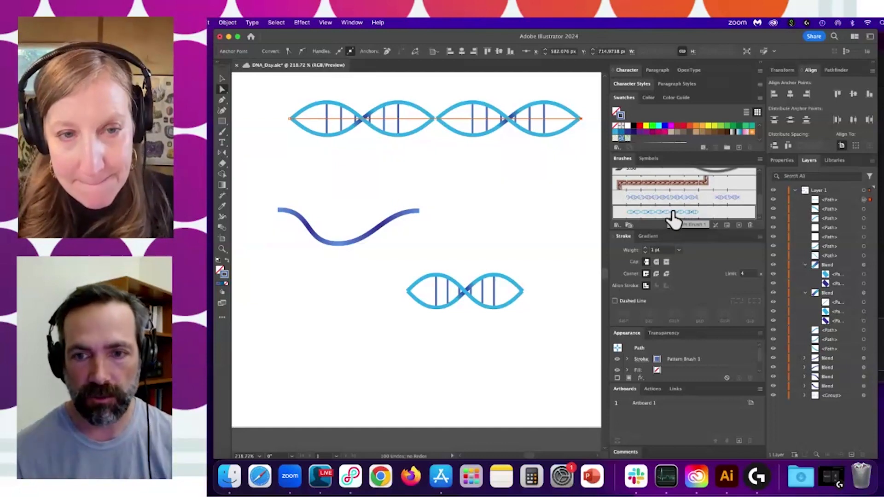
{"action": "left_click_drag", "start_coordinate": [365, 266], "coordinate": [458, 331]}
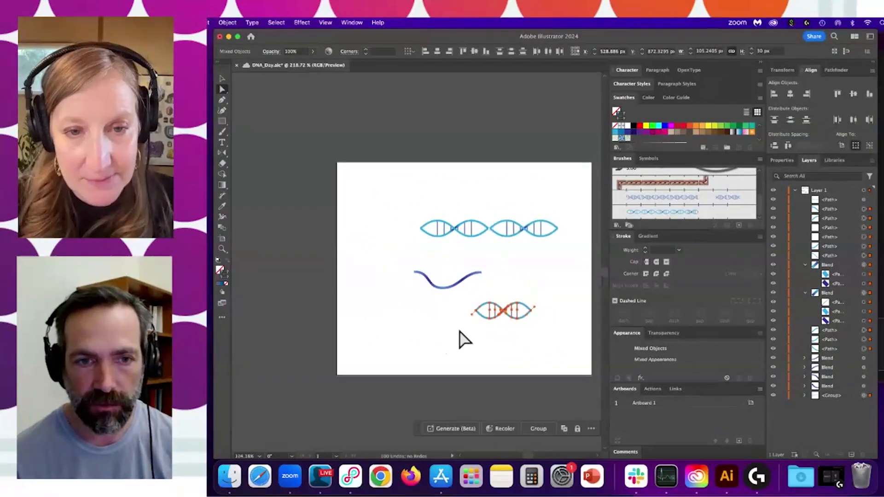
{"action": "left_click_drag", "start_coordinate": [515, 326], "coordinate": [451, 326]}
{"action": "key", "text": "super+a"}
{"action": "key", "text": "Delete"}
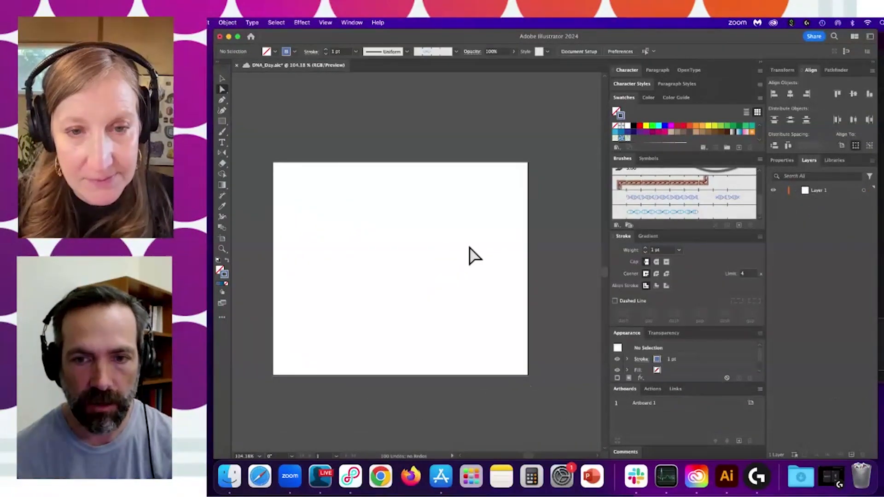
- Place the helix pattern brush's tile artwork on the empty artboard and select it
{"action": "mouse_move", "coordinate": [676, 212]}
{"action": "left_mouse_down"}
{"action": "mouse_move", "coordinate": [546, 211]}
{"action": "mouse_move", "coordinate": [382, 268]}
{"action": "mouse_move", "coordinate": [531, 269]}
{"action": "left_mouse_up"}
{"action": "left_click_drag", "start_coordinate": [426, 280], "coordinate": [491, 274]}
{"action": "left_click_drag", "start_coordinate": [336, 201], "coordinate": [587, 369]}
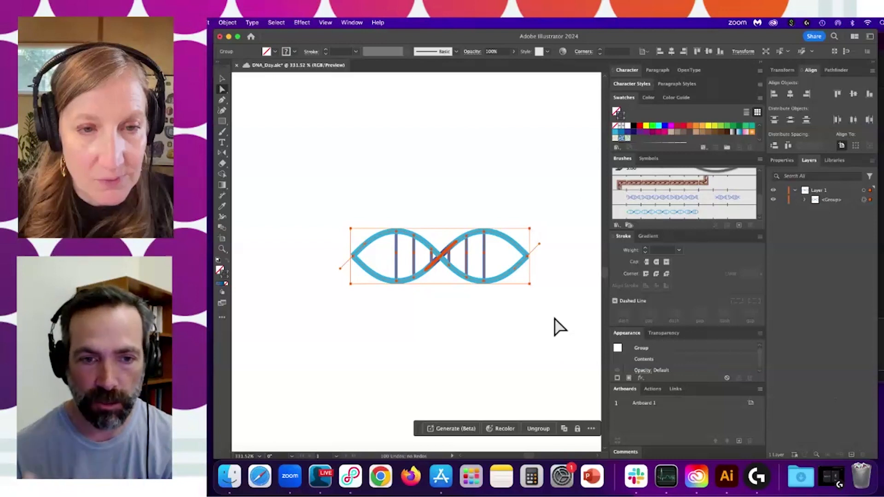
- Narrow the tile's invisible bounding rectangle to about 52.8 px so its two sides run along the outermost rungs
{"action": "left_click_drag", "start_coordinate": [544, 235], "coordinate": [525, 240]}
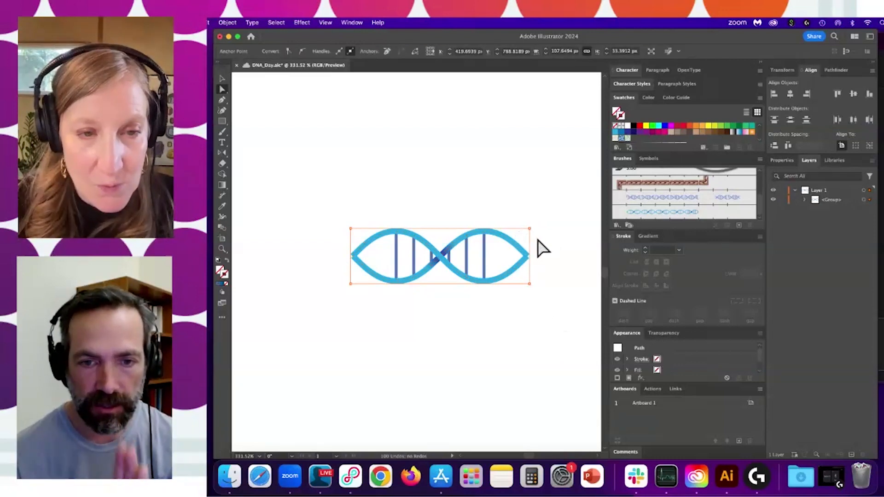
{"action": "left_click_drag", "start_coordinate": [474, 251], "coordinate": [515, 235]}
{"action": "left_click_drag", "start_coordinate": [280, 233], "coordinate": [361, 235]}
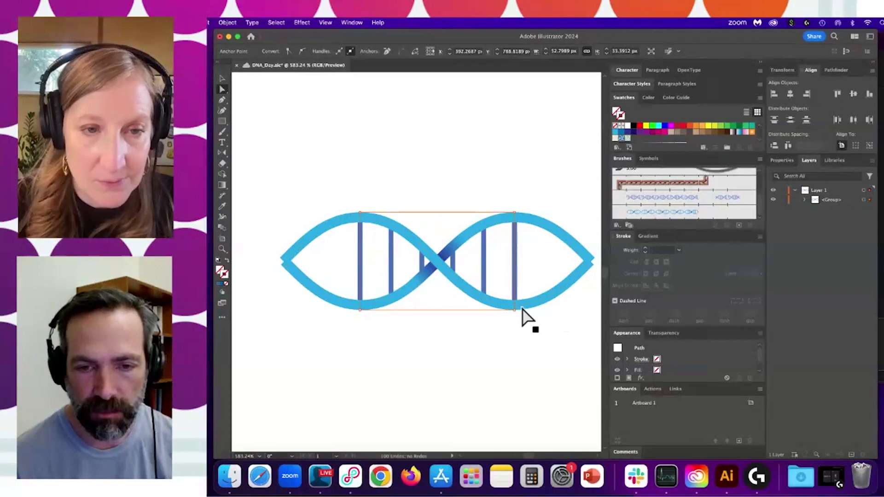
{"action": "left_click_drag", "start_coordinate": [495, 272], "coordinate": [422, 276]}
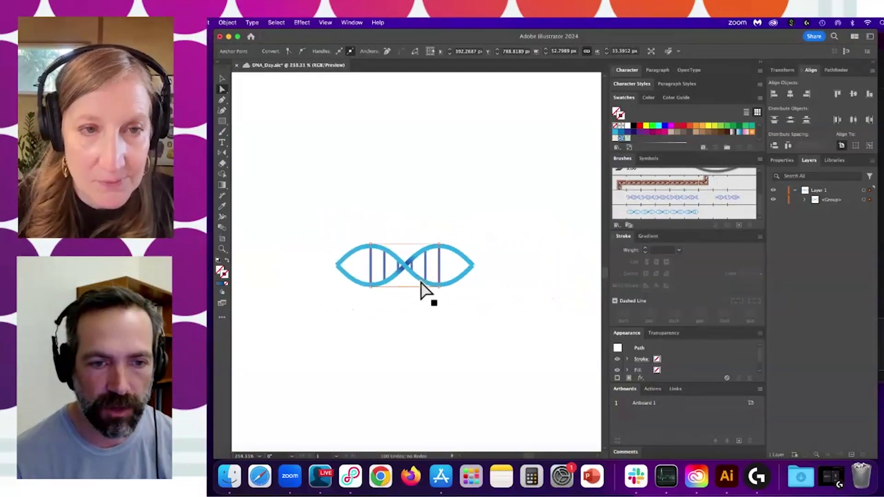
- Replace the helix pattern brush's side tile with the edited helix group, keeping the outer corner tile at None
{"action": "left_click_drag", "start_coordinate": [309, 212], "coordinate": [551, 338]}
{"action": "left_click", "coordinate": [536, 324]}
{"action": "key", "text": "v"}
{"action": "left_click", "coordinate": [398, 256]}
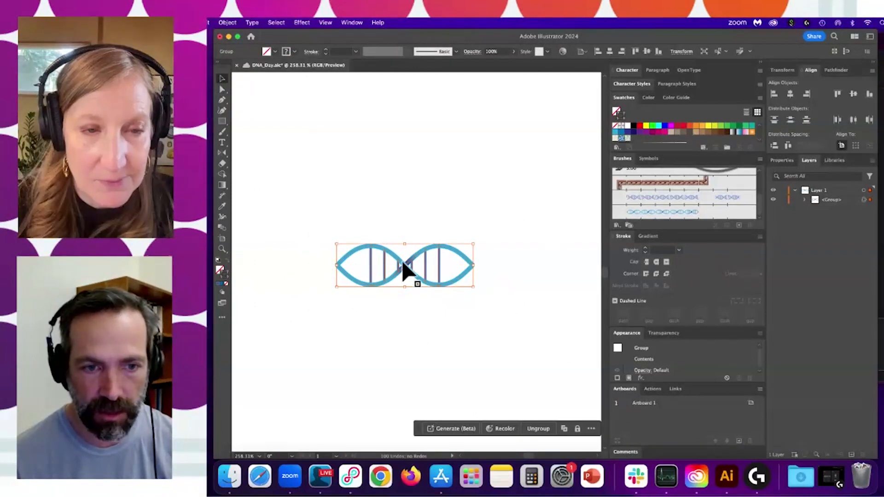
{"action": "mouse_move", "coordinate": [405, 273]}
{"action": "left_mouse_down"}
{"action": "mouse_move", "coordinate": [466, 239]}
{"action": "mouse_move", "coordinate": [606, 212]}
{"action": "mouse_move", "coordinate": [672, 213]}
{"action": "mouse_move", "coordinate": [638, 213]}
{"action": "mouse_move", "coordinate": [661, 214]}
{"action": "left_mouse_up"}
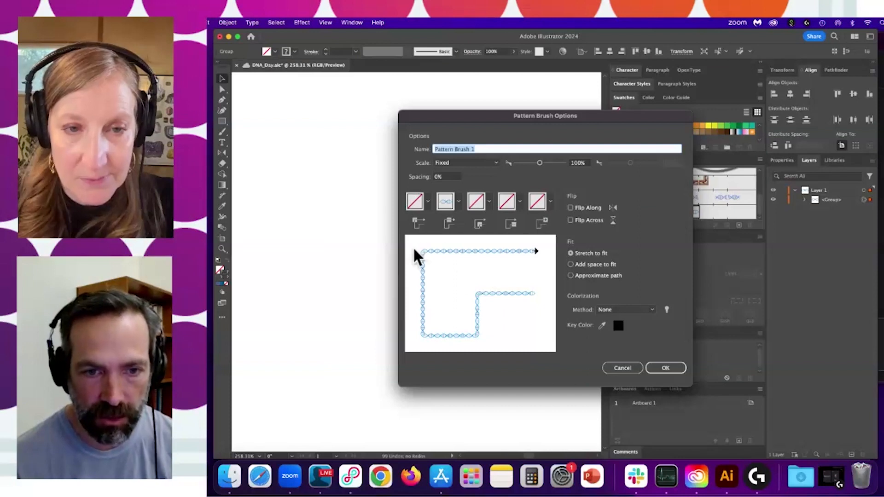
{"action": "left_click", "coordinate": [658, 368]}
- Draw a straight horizontal path above the helix unit and apply the updated helix pattern brush to it
{"action": "mouse_move", "coordinate": [433, 212]}
{"action": "left_mouse_down"}
{"action": "mouse_move", "coordinate": [334, 227]}
{"action": "mouse_move", "coordinate": [476, 253]}
{"action": "left_mouse_up"}
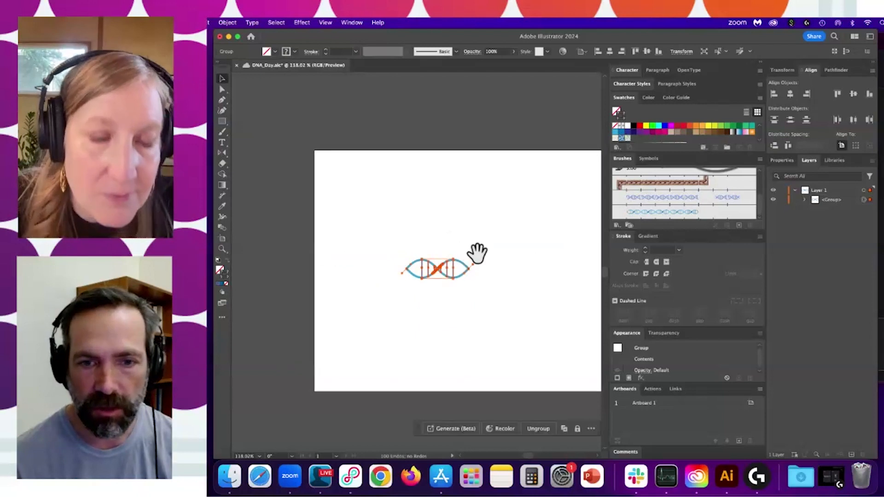
{"action": "left_click", "coordinate": [424, 230]}
{"action": "key", "text": "p"}
{"action": "left_click", "coordinate": [378, 203]}
{"action": "left_click", "coordinate": [549, 204]}
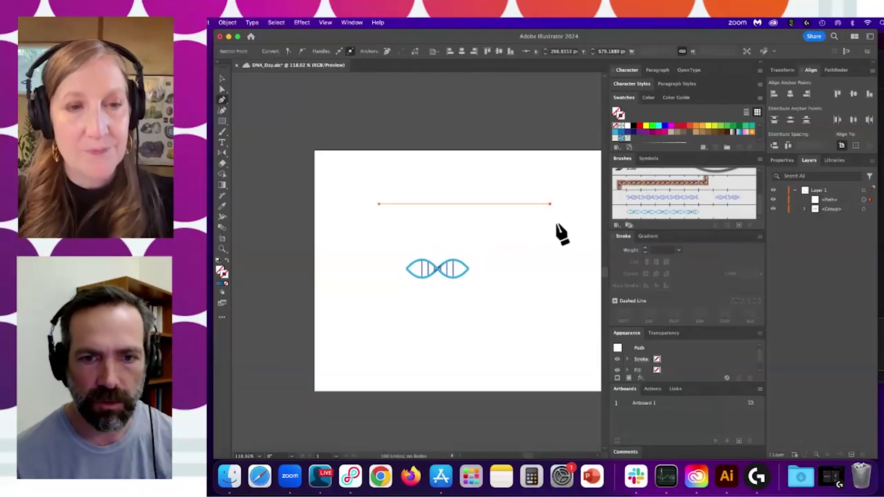
{"action": "left_click", "coordinate": [668, 212]}
{"action": "key", "text": "a"}
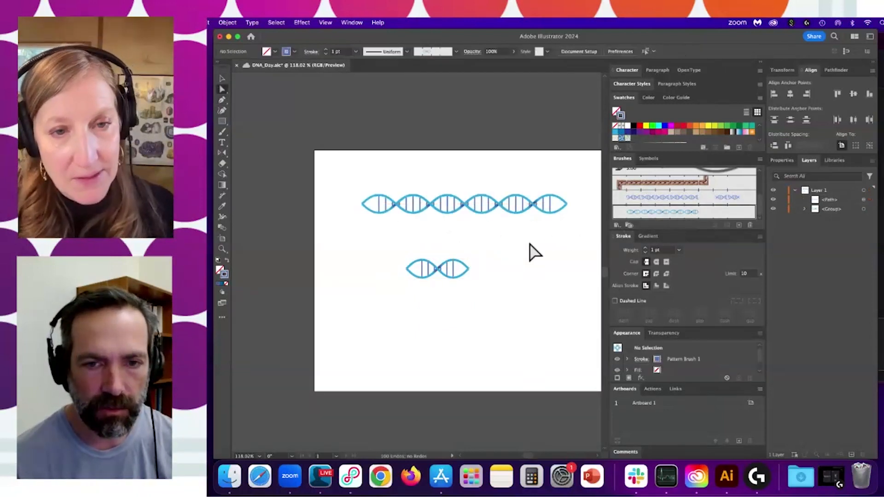
- Move the brushed path's right end point inward and outward to test how the helix repeats at different lengths
{"action": "left_click", "coordinate": [528, 251]}
{"action": "left_click_drag", "start_coordinate": [514, 218], "coordinate": [507, 231]}
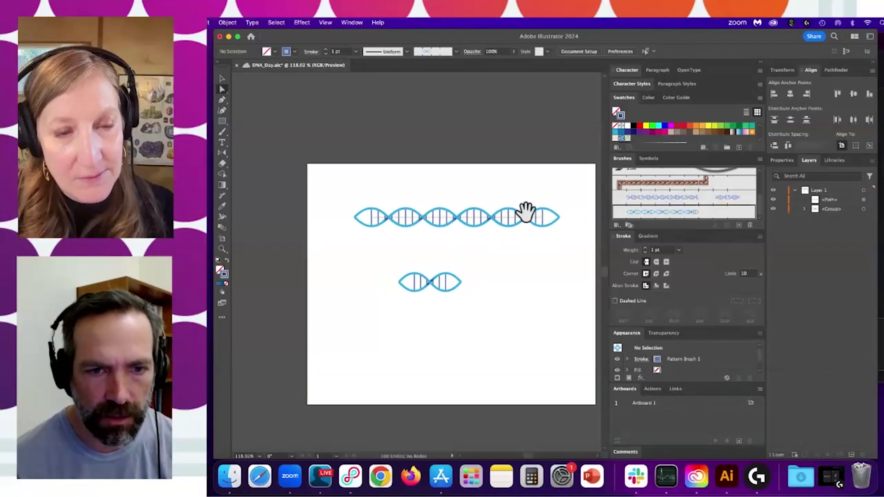
{"action": "left_click", "coordinate": [553, 226]}
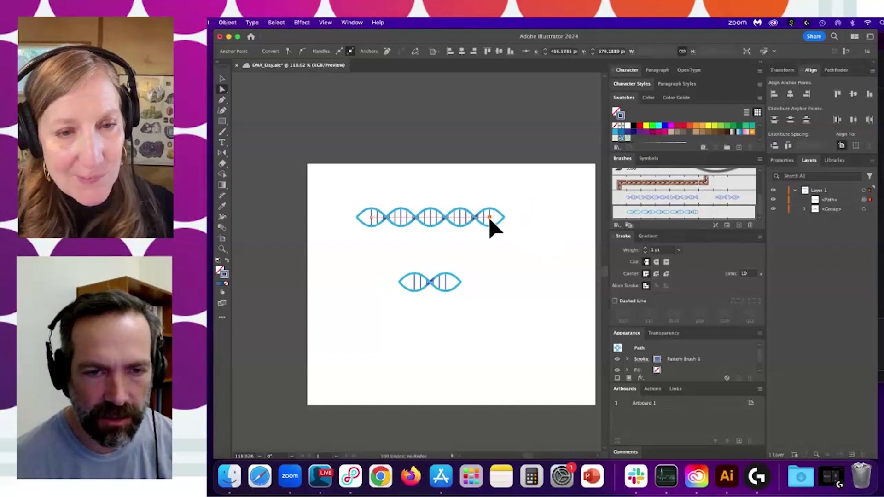
{"action": "left_click", "coordinate": [531, 225]}
{"action": "mouse_move", "coordinate": [492, 224]}
{"action": "left_mouse_down"}
{"action": "mouse_move", "coordinate": [537, 227]}
{"action": "mouse_move", "coordinate": [474, 244]}
{"action": "mouse_move", "coordinate": [479, 229]}
{"action": "left_mouse_up"}
{"action": "left_click", "coordinate": [476, 230], "text": "super"}
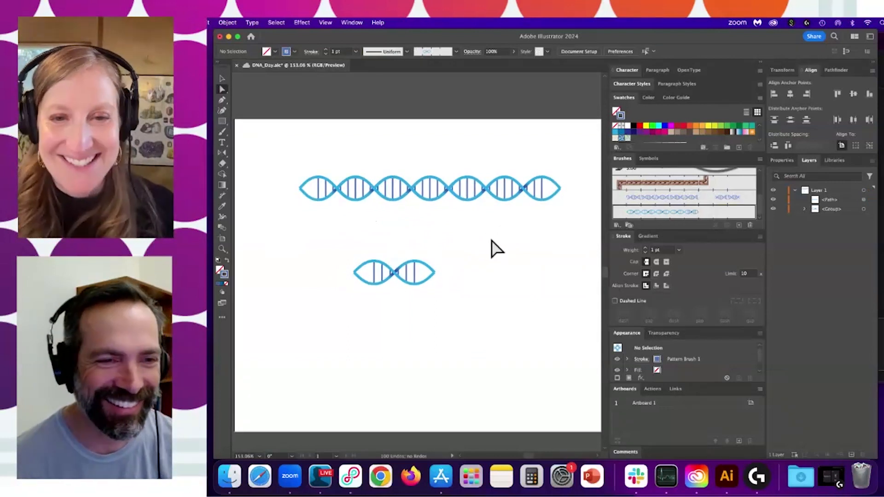
- Place another copy of the brush's helix tile below the existing unit and select its invisible bounding rectangle
{"action": "mouse_move", "coordinate": [672, 214]}
{"action": "left_mouse_down"}
{"action": "mouse_move", "coordinate": [462, 302]}
{"action": "mouse_move", "coordinate": [458, 324]}
{"action": "left_mouse_up"}
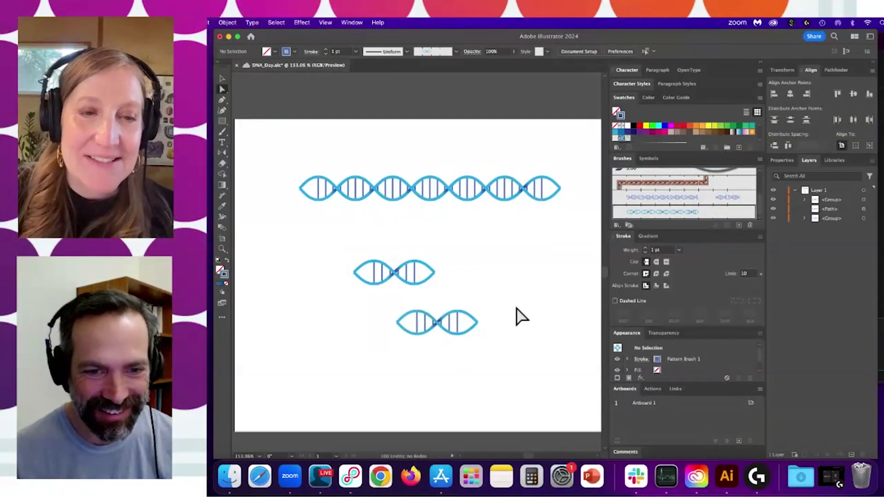
{"action": "left_click_drag", "start_coordinate": [521, 316], "coordinate": [333, 386]}
{"action": "left_click", "coordinate": [440, 344]}
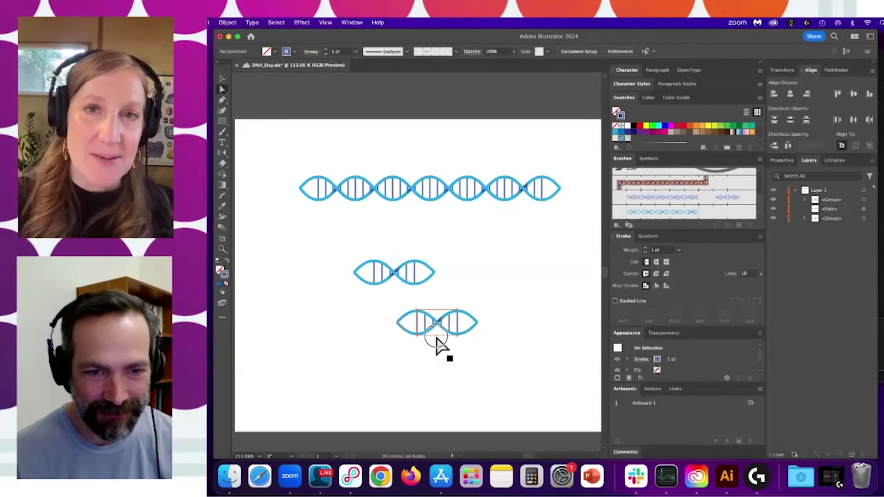
{"action": "left_click", "coordinate": [436, 339]}
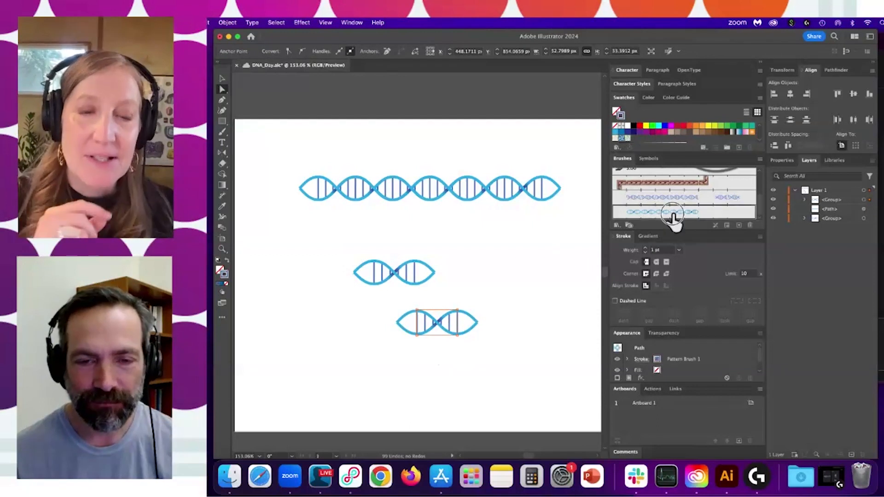
- Check the choices for the pattern brush's end tile, cancel its options and undo the brush applied to the rectangle
{"action": "double_click", "coordinate": [672, 214]}
{"action": "left_click", "coordinate": [550, 203]}
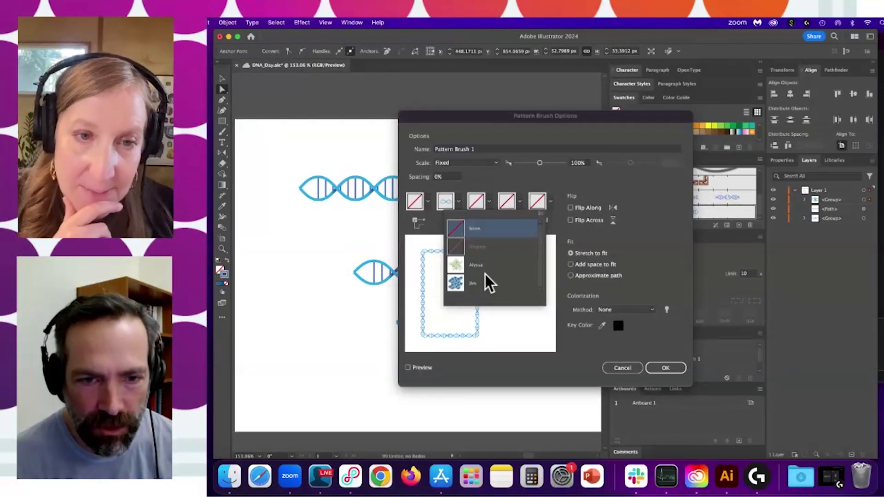
{"action": "left_click", "coordinate": [612, 367]}
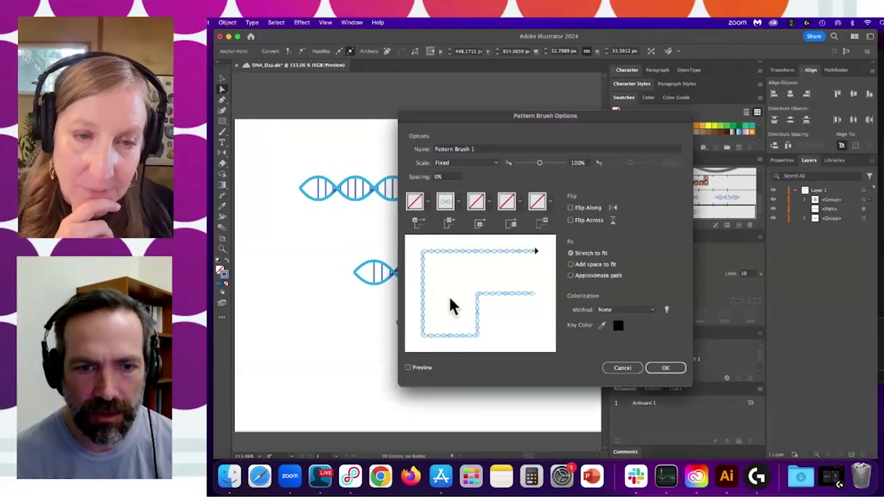
{"action": "left_click", "coordinate": [615, 368]}
{"action": "key", "text": "super+z"}
{"action": "left_click", "coordinate": [478, 300]}
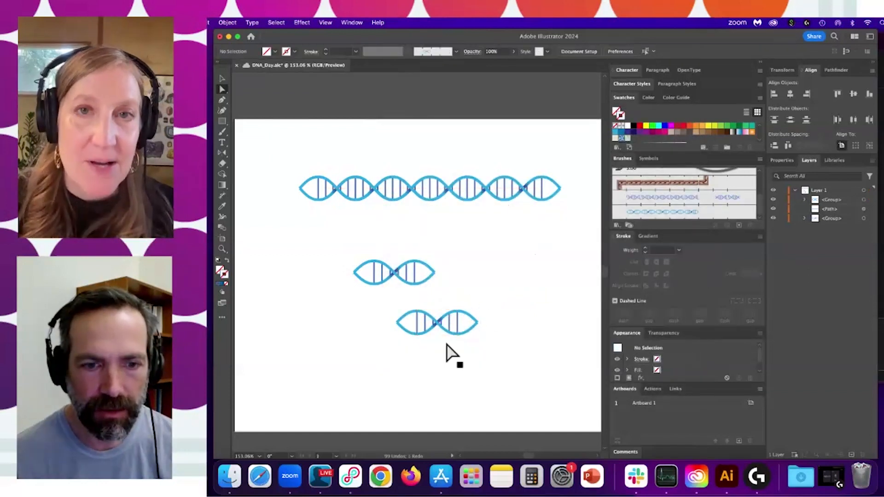
- Examine the anchor points at the pointed ends of the helix units and compare them with the crossings along the brushed path
{"action": "left_click_drag", "start_coordinate": [379, 300], "coordinate": [510, 366]}
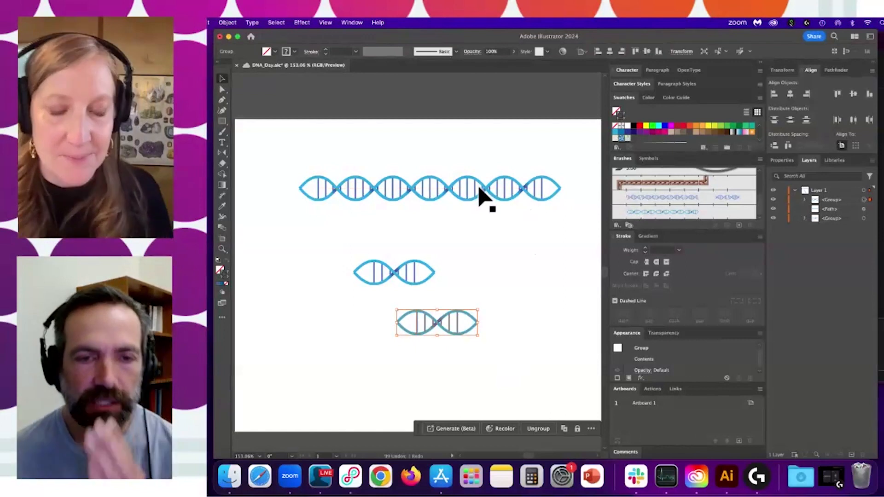
{"action": "key", "text": "a"}
{"action": "left_click_drag", "start_coordinate": [451, 324], "coordinate": [503, 322]}
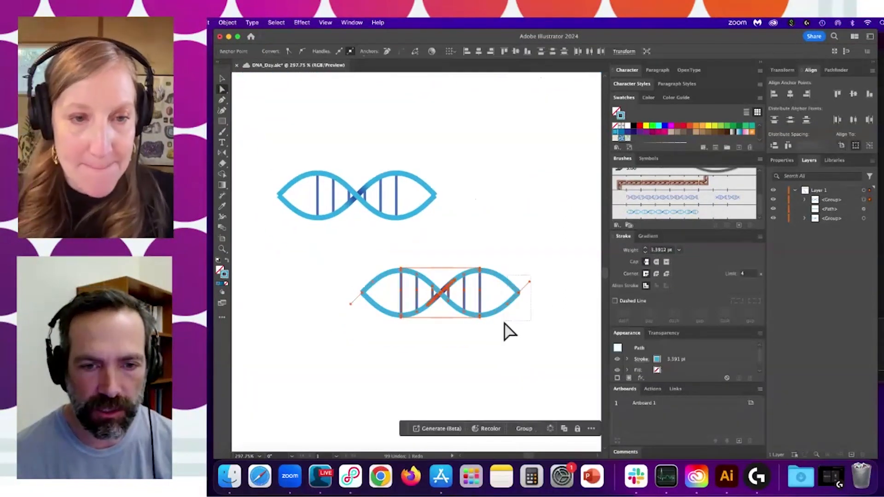
{"action": "left_click_drag", "start_coordinate": [443, 297], "coordinate": [503, 294]}
{"action": "left_click_drag", "start_coordinate": [478, 231], "coordinate": [428, 230]}
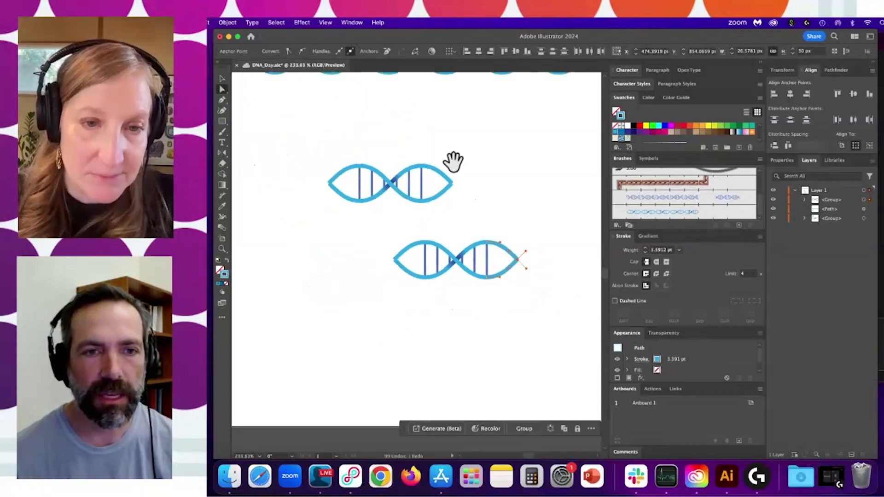
{"action": "left_click_drag", "start_coordinate": [454, 161], "coordinate": [462, 256]}
{"action": "left_click", "coordinate": [402, 269]}
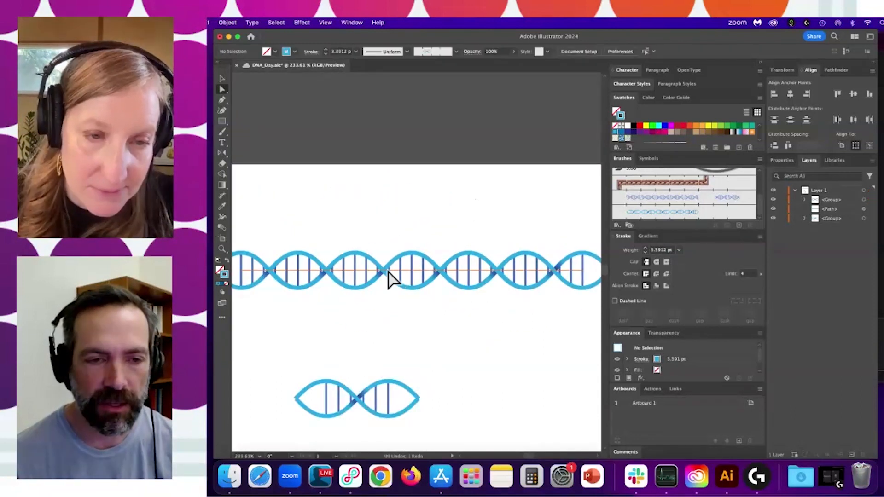
{"action": "left_click_drag", "start_coordinate": [387, 278], "coordinate": [458, 275]}
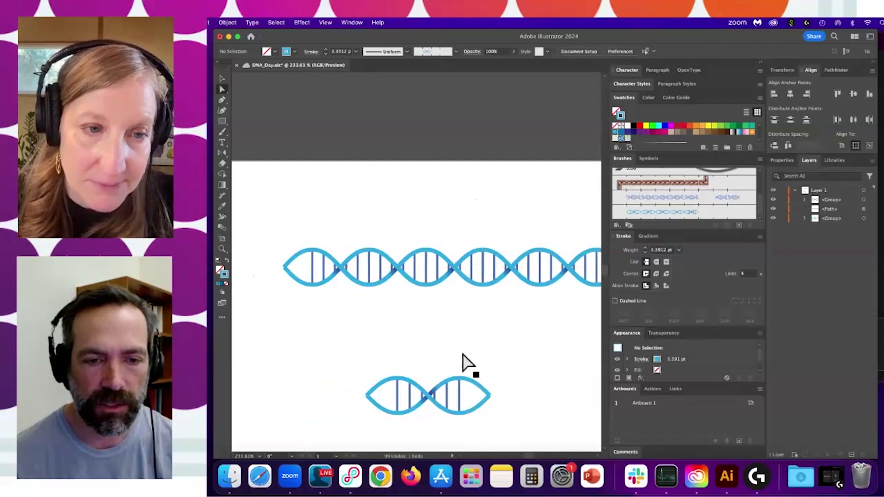
{"action": "left_click", "coordinate": [489, 389]}
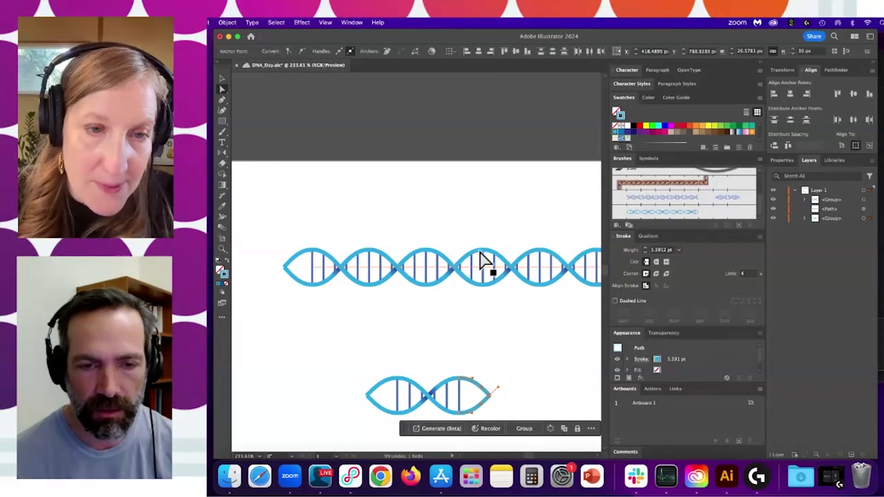
{"action": "left_click_drag", "start_coordinate": [465, 278], "coordinate": [474, 225]}
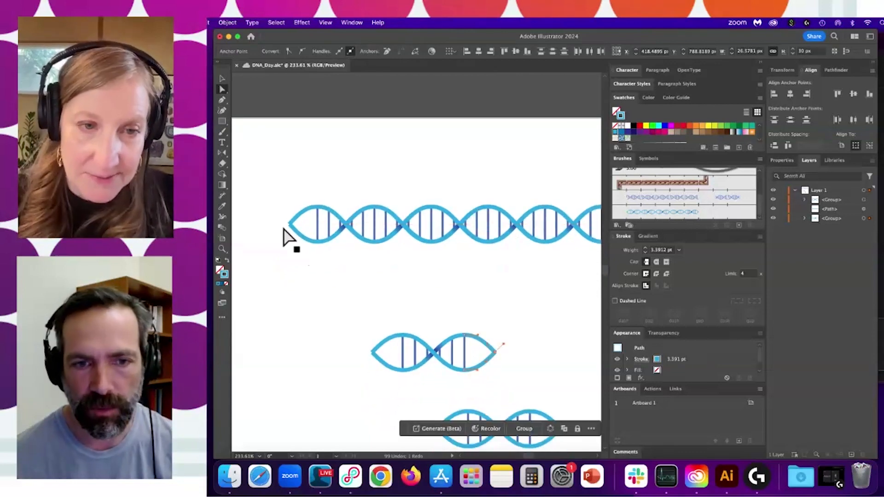
{"action": "left_click", "coordinate": [508, 230], "text": "alt"}
{"action": "left_click_drag", "start_coordinate": [527, 232], "coordinate": [424, 223]}
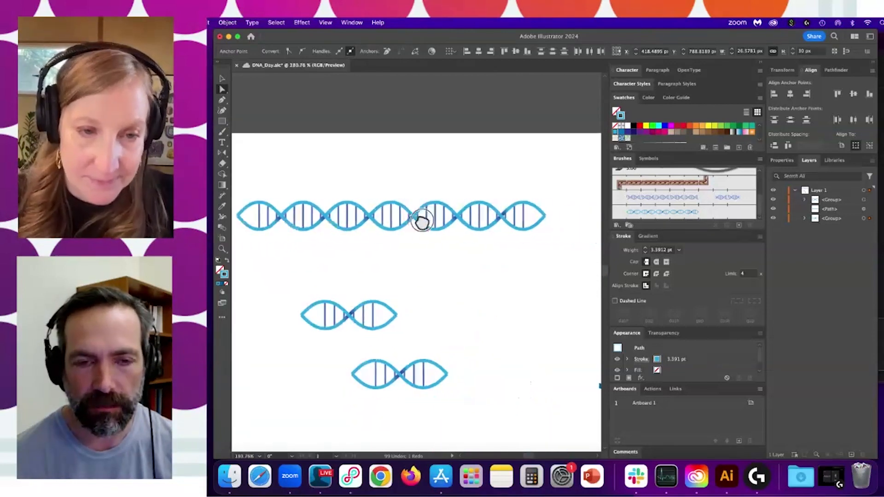
{"action": "left_click", "coordinate": [455, 230]}
- Lower the brushed path's right end point slightly and pull out a curve handle to start bending the helix
{"action": "key", "text": "p"}
{"action": "left_click_drag", "start_coordinate": [521, 215], "coordinate": [522, 238]}
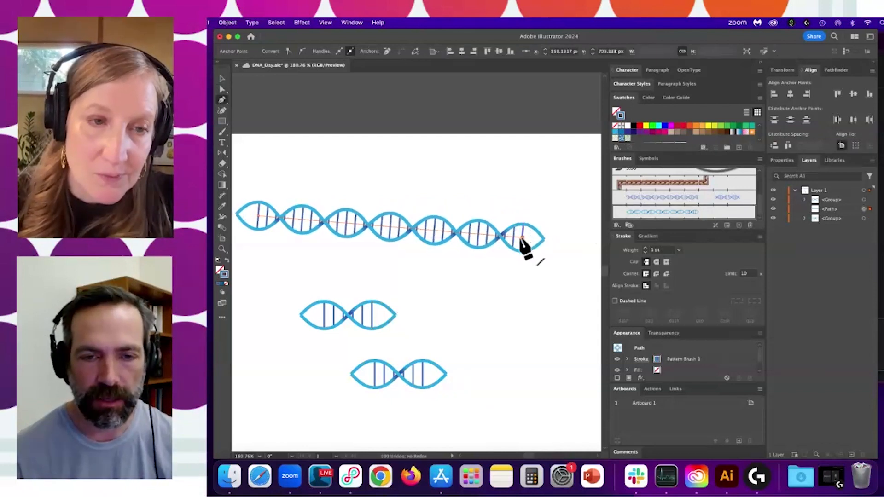
{"action": "left_click_drag", "start_coordinate": [462, 233], "coordinate": [410, 224]}
{"action": "left_click_drag", "start_coordinate": [465, 239], "coordinate": [349, 159]}
{"action": "left_click_drag", "start_coordinate": [397, 246], "coordinate": [511, 266]}
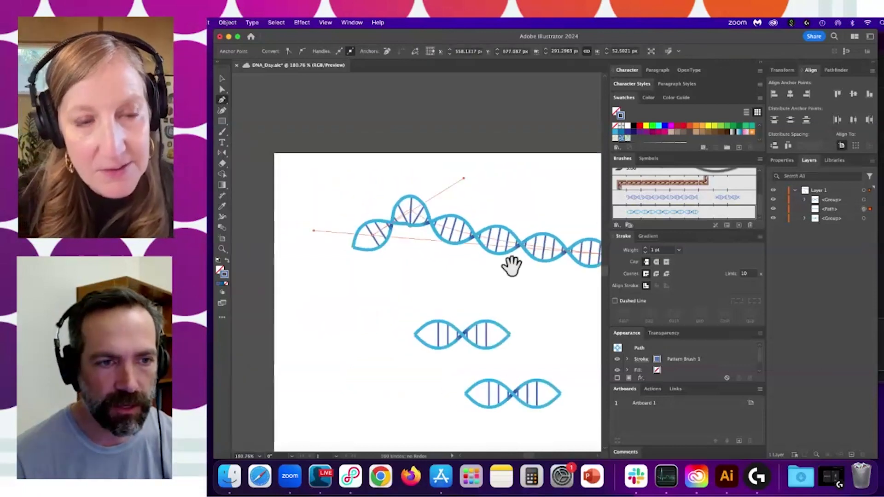
- Swing the left end point's curve handle inward and below the path so the helix dips at its left end
{"action": "left_click_drag", "start_coordinate": [312, 227], "coordinate": [453, 238]}
{"action": "left_click_drag", "start_coordinate": [313, 230], "coordinate": [582, 184]}
{"action": "left_click_drag", "start_coordinate": [521, 219], "coordinate": [418, 219]}
{"action": "mouse_move", "coordinate": [491, 207]}
{"action": "left_mouse_down"}
{"action": "mouse_move", "coordinate": [477, 202]}
{"action": "mouse_move", "coordinate": [523, 230]}
{"action": "mouse_move", "coordinate": [478, 219]}
{"action": "mouse_move", "coordinate": [477, 211]}
{"action": "left_mouse_up"}
{"action": "left_click_drag", "start_coordinate": [389, 194], "coordinate": [425, 333]}
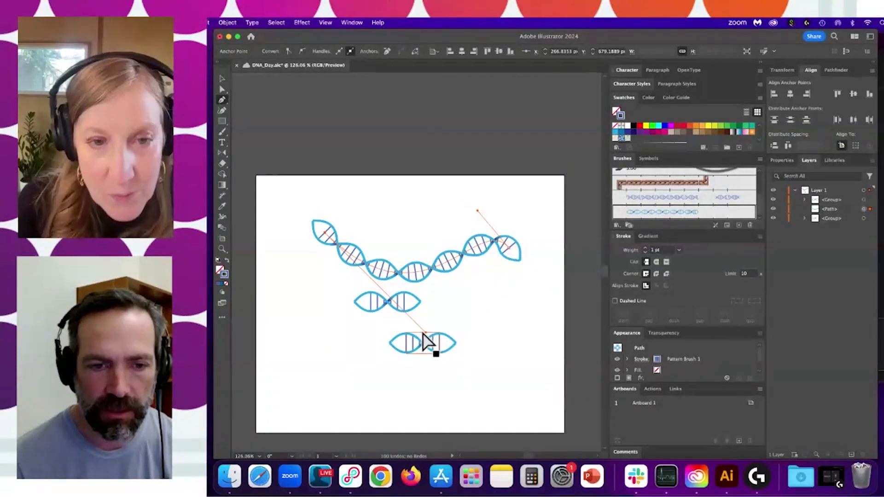
{"action": "key", "text": "super+z"}
{"action": "left_click_drag", "start_coordinate": [417, 322], "coordinate": [376, 271]}
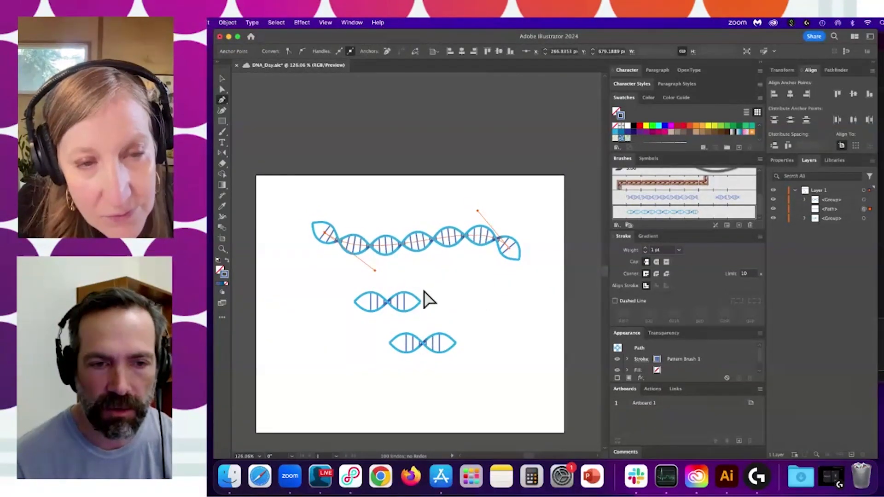
- Lengthen the right end point's curve handle up toward the path's middle to smooth the helix's arch, and deselect the path
{"action": "left_click_drag", "start_coordinate": [414, 243], "coordinate": [490, 244]}
{"action": "left_click_drag", "start_coordinate": [547, 248], "coordinate": [479, 225]}
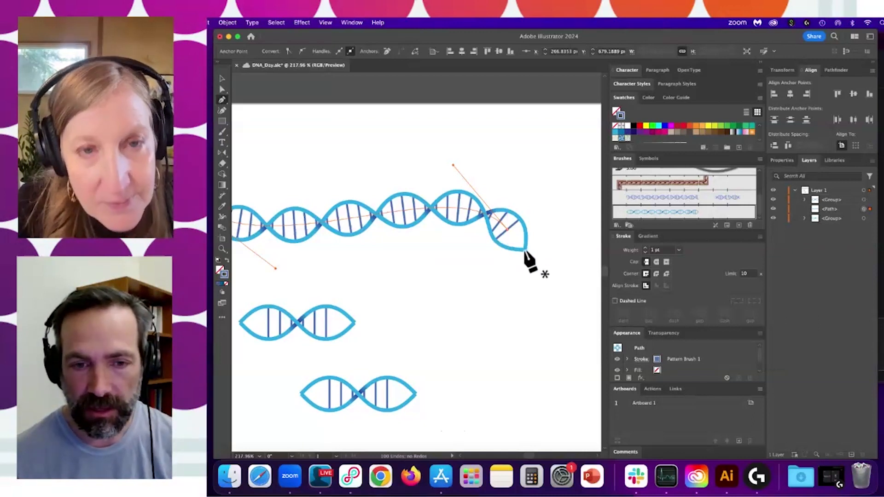
{"action": "left_click_drag", "start_coordinate": [451, 164], "coordinate": [376, 129]}
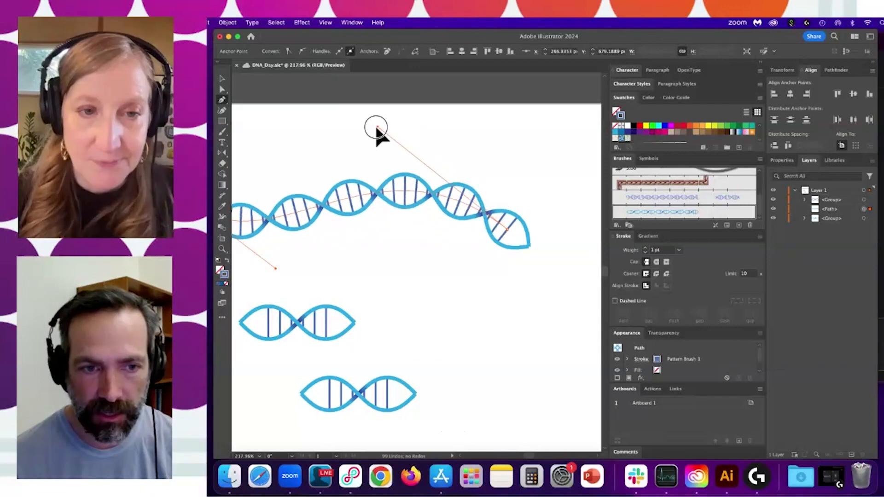
{"action": "left_click_drag", "start_coordinate": [422, 232], "coordinate": [396, 238]}
{"action": "left_click_drag", "start_coordinate": [408, 200], "coordinate": [475, 217]}
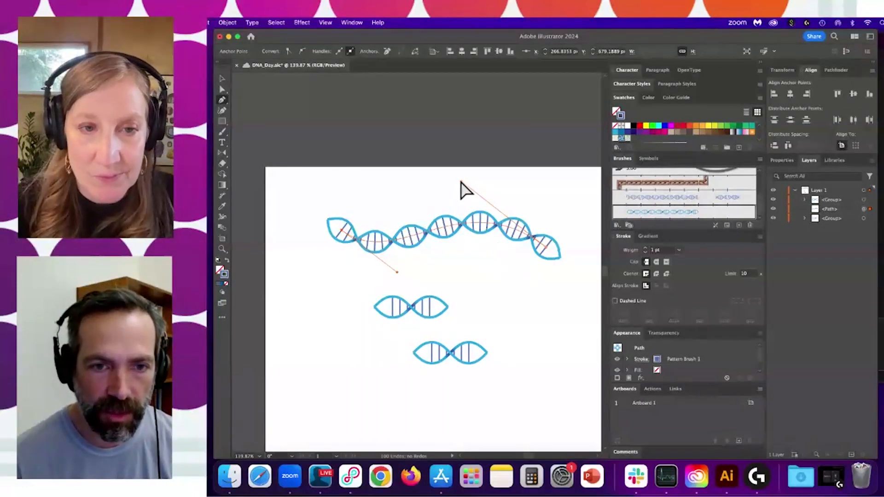
{"action": "left_click_drag", "start_coordinate": [462, 181], "coordinate": [422, 181]}
{"action": "left_click", "coordinate": [445, 278], "text": "super"}
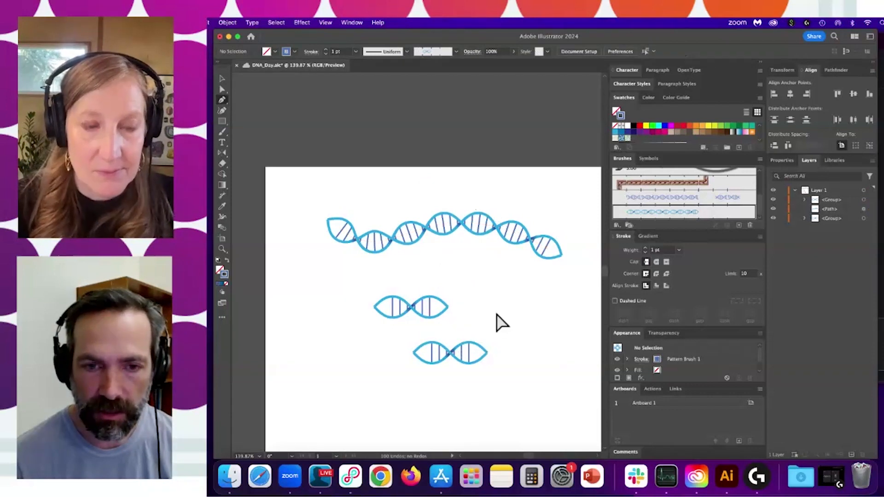
- Inspect the joins between the repeated helix tiles at the crossings of the curved path at close range
{"action": "left_click_drag", "start_coordinate": [442, 219], "coordinate": [608, 226]}
{"action": "left_click_drag", "start_coordinate": [528, 259], "coordinate": [387, 217]}
{"action": "left_click_drag", "start_coordinate": [446, 218], "coordinate": [462, 172]}
{"action": "left_click_drag", "start_coordinate": [525, 293], "coordinate": [495, 221]}
{"action": "left_click_drag", "start_coordinate": [502, 285], "coordinate": [445, 311]}
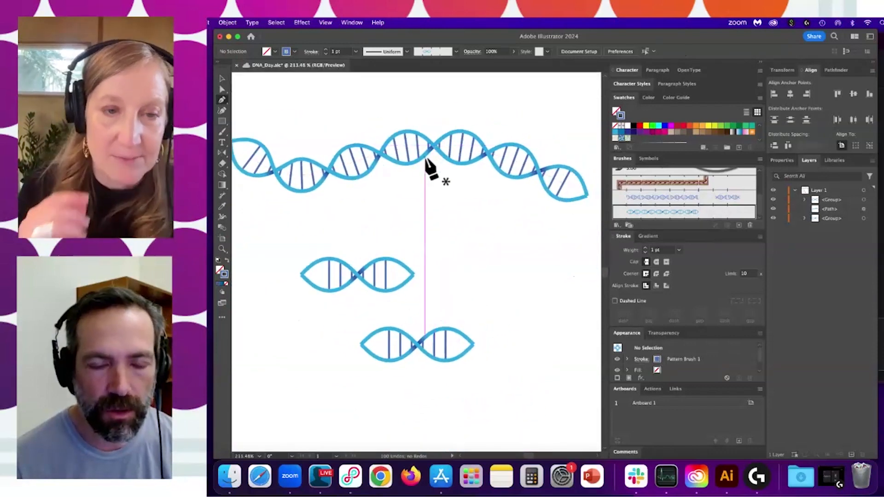
{"action": "left_click_drag", "start_coordinate": [441, 154], "coordinate": [645, 155]}
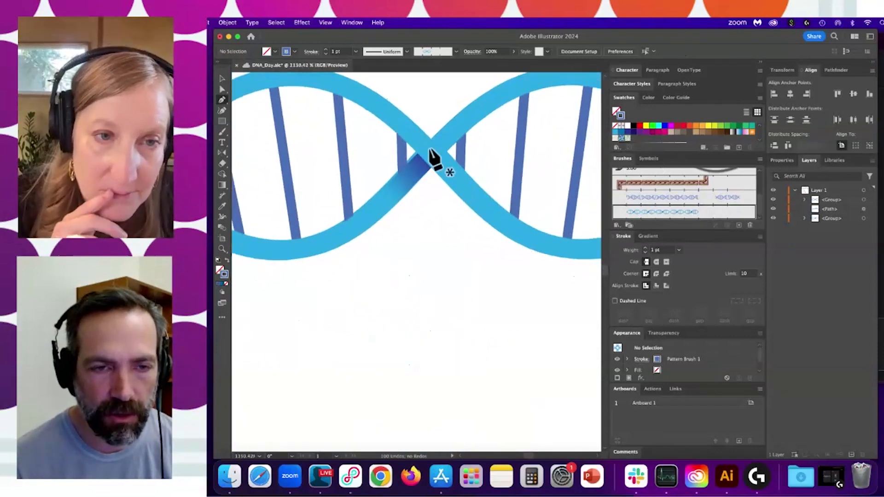
{"action": "left_click_drag", "start_coordinate": [468, 171], "coordinate": [367, 171]}
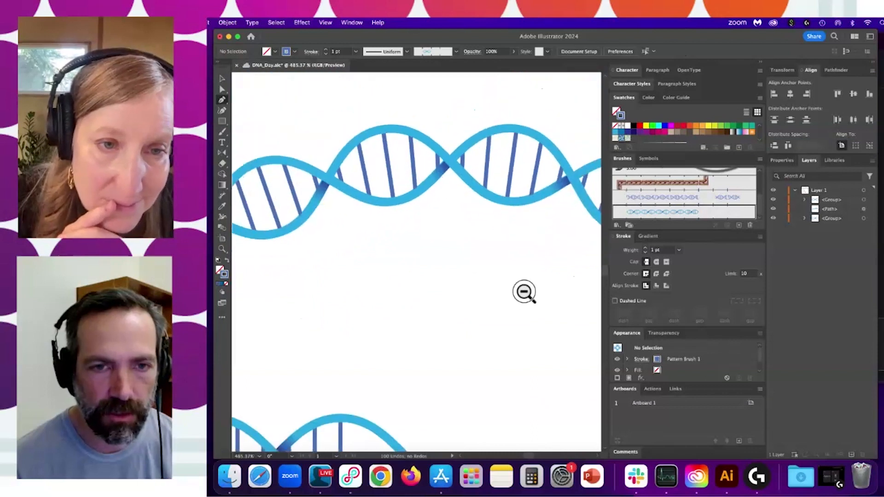
- Delete the pointed end anchor points at both ends of the lower helix unit, leaving it open at its outermost rungs
{"action": "left_click_drag", "start_coordinate": [515, 307], "coordinate": [530, 155]}
{"action": "left_click_drag", "start_coordinate": [506, 264], "coordinate": [487, 177]}
{"action": "left_click_drag", "start_coordinate": [529, 198], "coordinate": [464, 197]}
{"action": "key", "text": "a"}
{"action": "left_click_drag", "start_coordinate": [523, 272], "coordinate": [579, 358]}
{"action": "left_click_drag", "start_coordinate": [498, 300], "coordinate": [544, 315]}
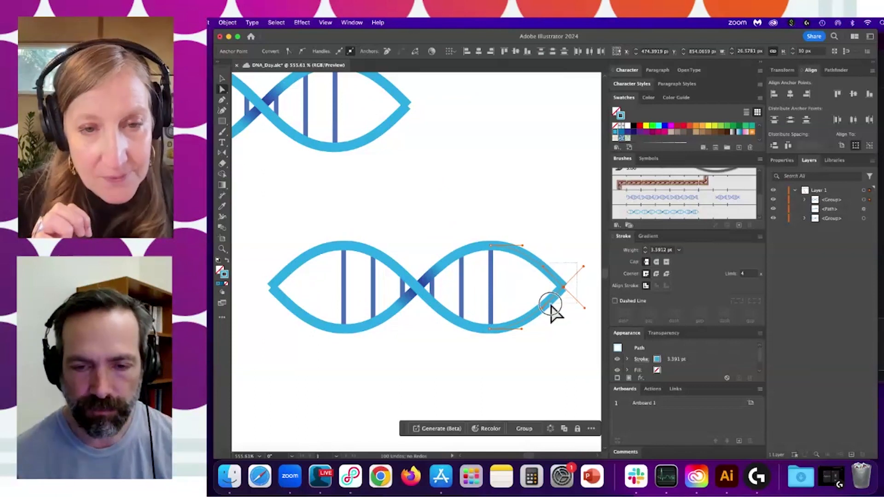
{"action": "key", "text": "Delete"}
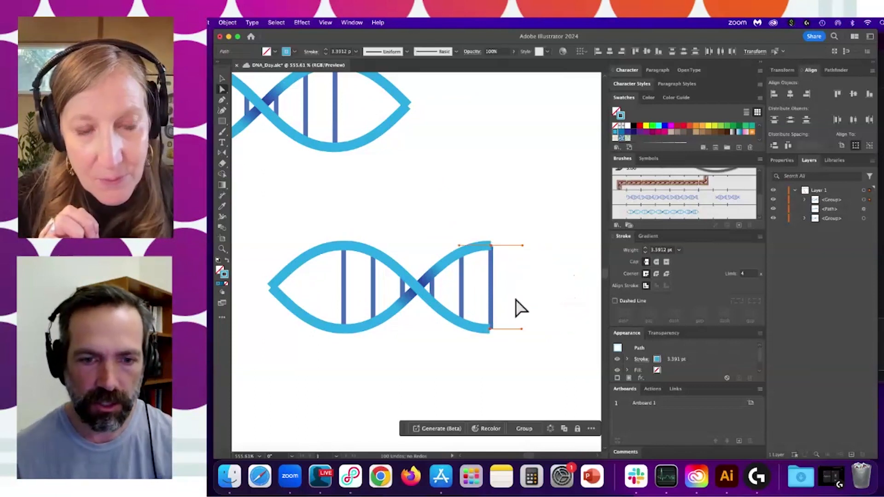
{"action": "left_click", "coordinate": [511, 262]}
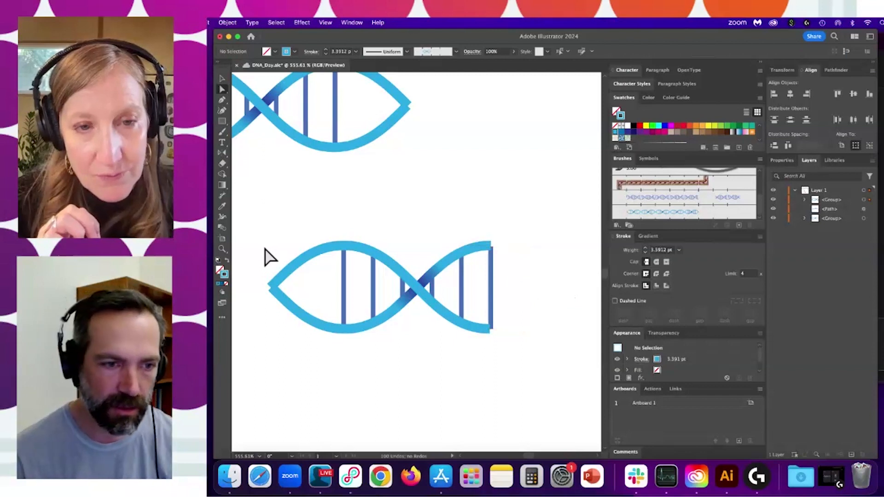
{"action": "left_click_drag", "start_coordinate": [265, 257], "coordinate": [307, 341]}
{"action": "key", "text": "Delete"}
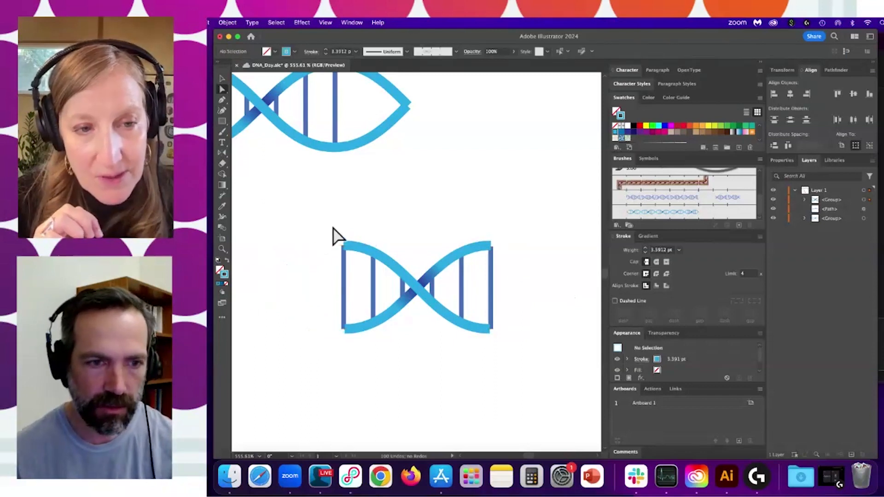
- Try round caps on the trimmed helix unit's selected strands and undo the cap change
{"action": "left_click", "coordinate": [361, 249]}
{"action": "left_click", "coordinate": [368, 326], "text": "shift"}
{"action": "left_click", "coordinate": [446, 260], "text": "shift"}
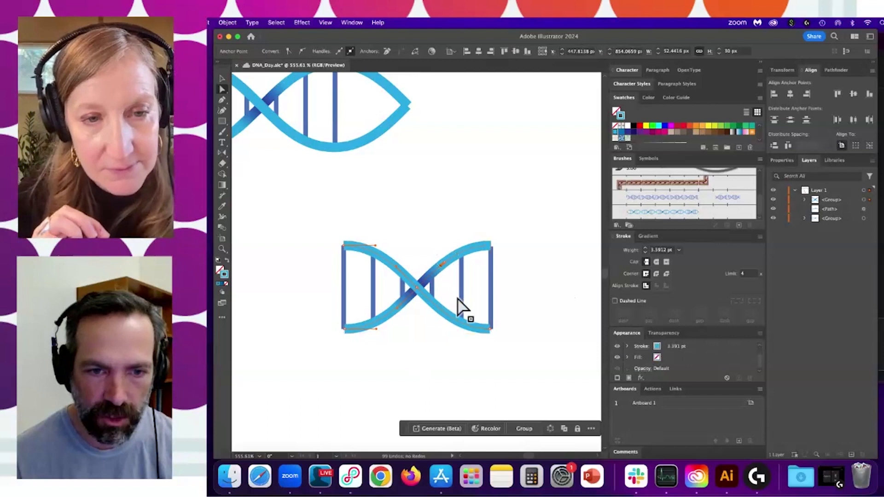
{"action": "left_click", "coordinate": [656, 261]}
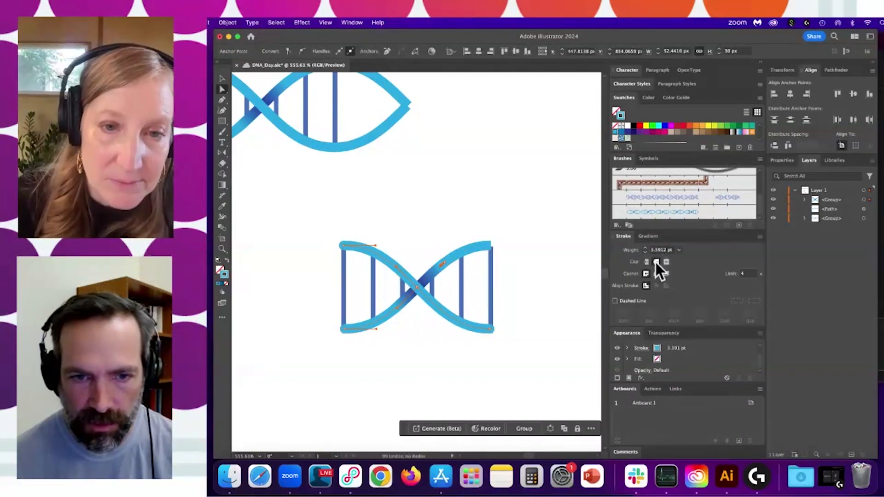
{"action": "key", "text": "super+z"}
- Apply round stroke caps to the open light blue strand ends of the trimmed helix unit
{"action": "left_click", "coordinate": [478, 250], "text": "shift"}
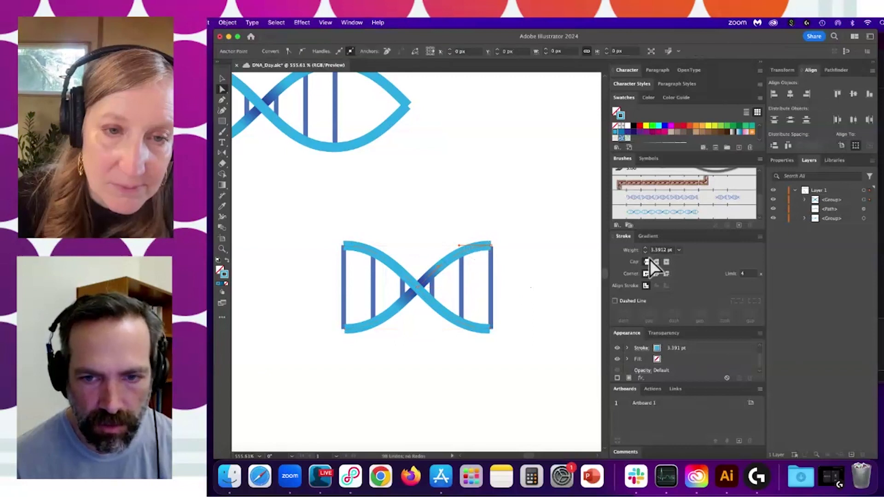
{"action": "left_click", "coordinate": [468, 326]}
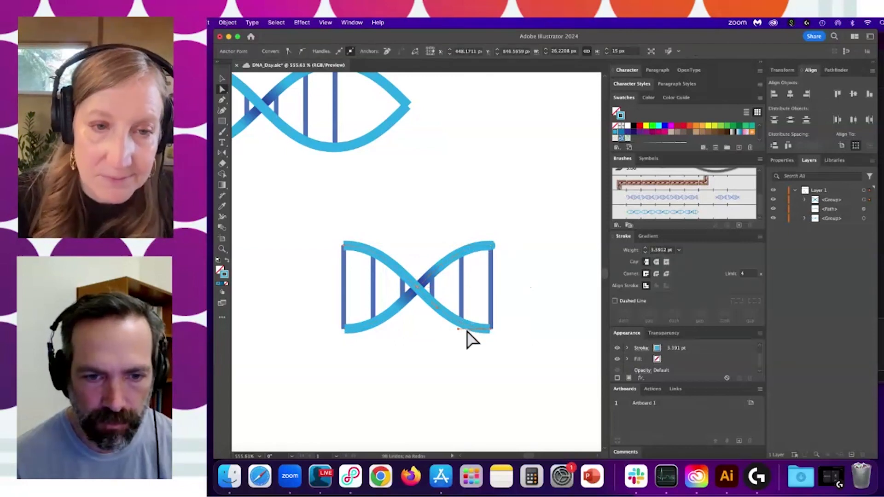
{"action": "left_click", "coordinate": [362, 326], "text": "shift"}
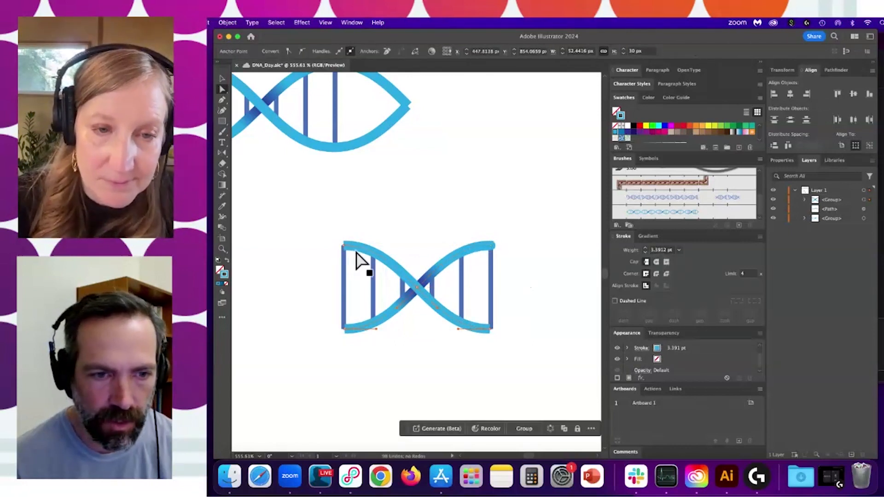
{"action": "left_click", "coordinate": [657, 262]}
{"action": "left_click", "coordinate": [554, 325]}
- Replace the existing helix pattern brush's side tile with the trimmed helix unit and apply the change to the existing strokes
{"action": "scroll", "coordinate": [514, 291], "scroll_direction": "down", "scroll_amount": 3}
{"action": "left_click_drag", "start_coordinate": [514, 290], "coordinate": [386, 310]}
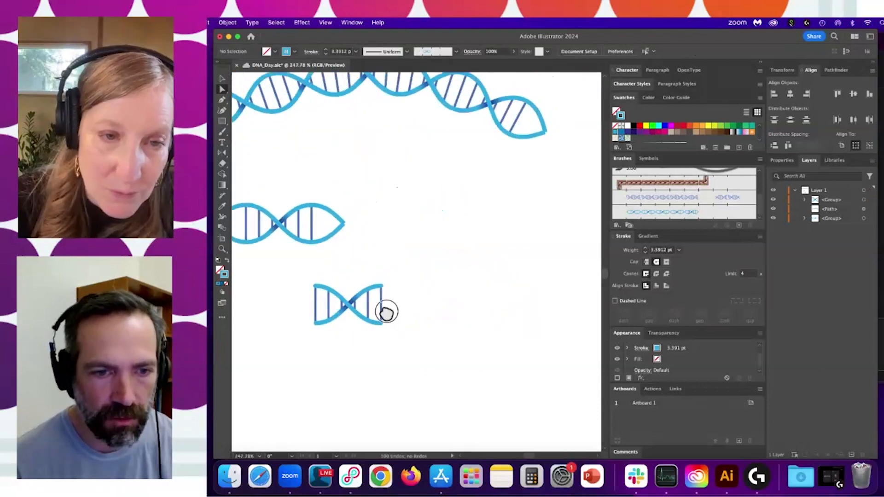
{"action": "scroll", "coordinate": [355, 306], "scroll_direction": "down", "scroll_amount": 2}
{"action": "key", "text": "b"}
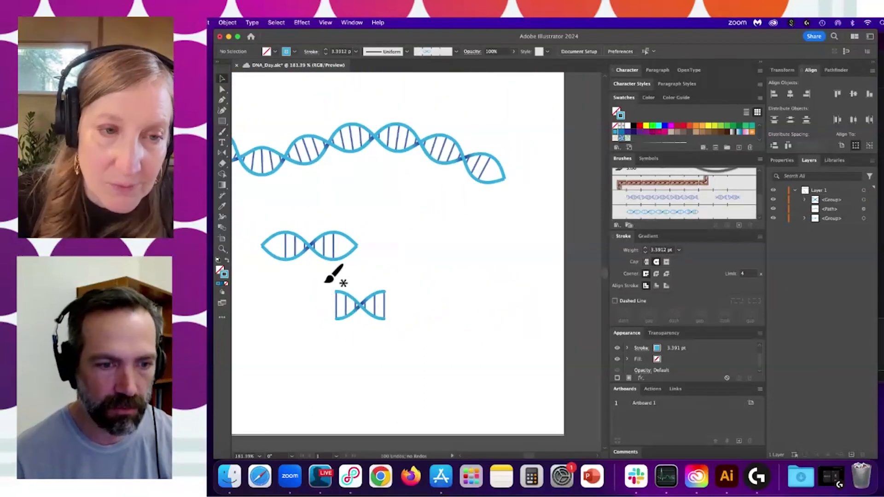
{"action": "left_click_drag", "start_coordinate": [331, 288], "coordinate": [453, 342]}
{"action": "mouse_move", "coordinate": [376, 316]}
{"action": "left_mouse_down"}
{"action": "mouse_move", "coordinate": [417, 294]}
{"action": "mouse_move", "coordinate": [740, 194]}
{"action": "mouse_move", "coordinate": [654, 212]}
{"action": "left_mouse_up"}
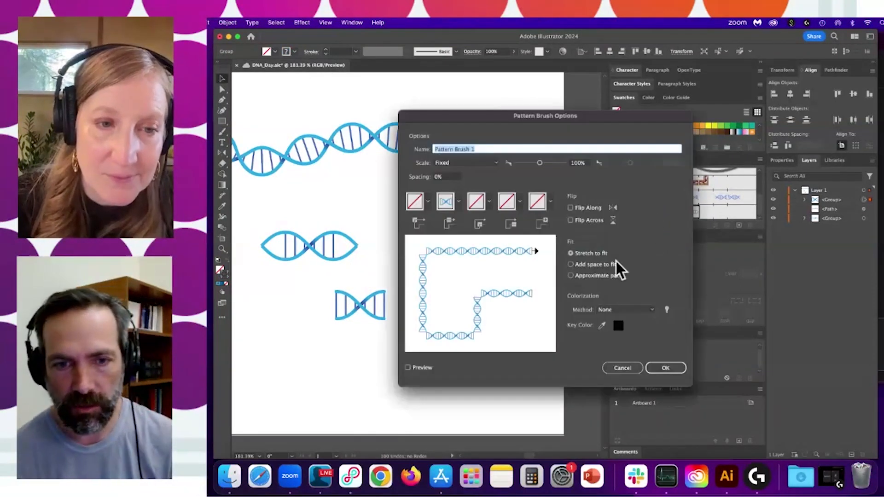
{"action": "left_click", "coordinate": [672, 368]}
{"action": "left_click", "coordinate": [544, 265]}
- Inspect the updated curved helix closely, checking the joins between tiles and the open end of the path
{"action": "mouse_move", "coordinate": [419, 148]}
{"action": "left_mouse_down"}
{"action": "mouse_move", "coordinate": [505, 188]}
{"action": "mouse_move", "coordinate": [486, 175]}
{"action": "mouse_move", "coordinate": [623, 182]}
{"action": "left_mouse_up"}
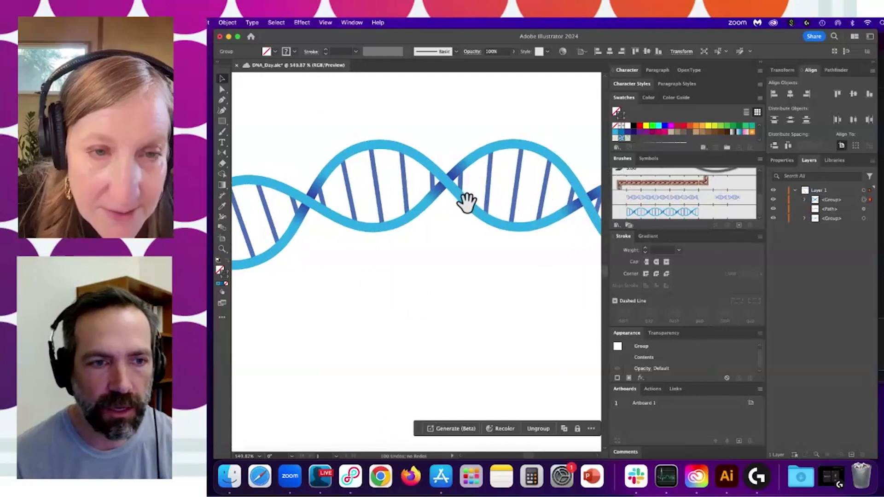
{"action": "left_click_drag", "start_coordinate": [467, 201], "coordinate": [465, 259]}
{"action": "left_click_drag", "start_coordinate": [567, 229], "coordinate": [364, 181]}
{"action": "left_click_drag", "start_coordinate": [455, 237], "coordinate": [385, 185]}
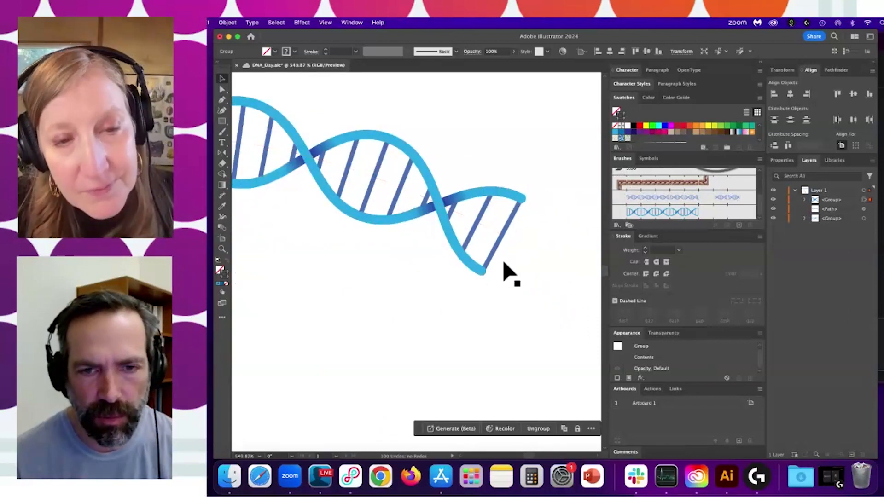
{"action": "mouse_move", "coordinate": [489, 276]}
{"action": "left_mouse_down"}
{"action": "mouse_move", "coordinate": [532, 267]}
{"action": "mouse_move", "coordinate": [460, 221]}
{"action": "mouse_move", "coordinate": [565, 279]}
{"action": "mouse_move", "coordinate": [480, 267]}
{"action": "left_mouse_up"}
{"action": "left_click_drag", "start_coordinate": [258, 241], "coordinate": [481, 231]}
{"action": "left_click_drag", "start_coordinate": [333, 258], "coordinate": [488, 206]}
{"action": "left_click_drag", "start_coordinate": [405, 213], "coordinate": [357, 241]}
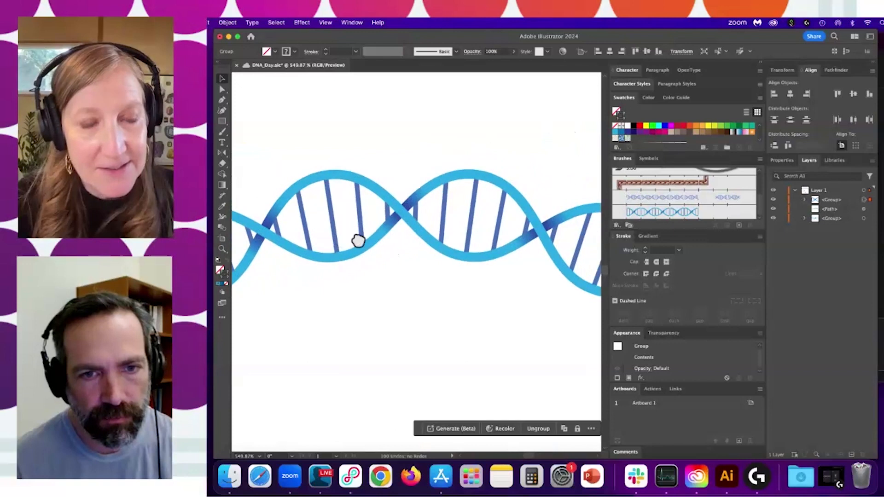
{"action": "mouse_move", "coordinate": [483, 234]}
{"action": "left_mouse_down"}
{"action": "mouse_move", "coordinate": [439, 224]}
{"action": "mouse_move", "coordinate": [479, 227]}
{"action": "left_mouse_up"}
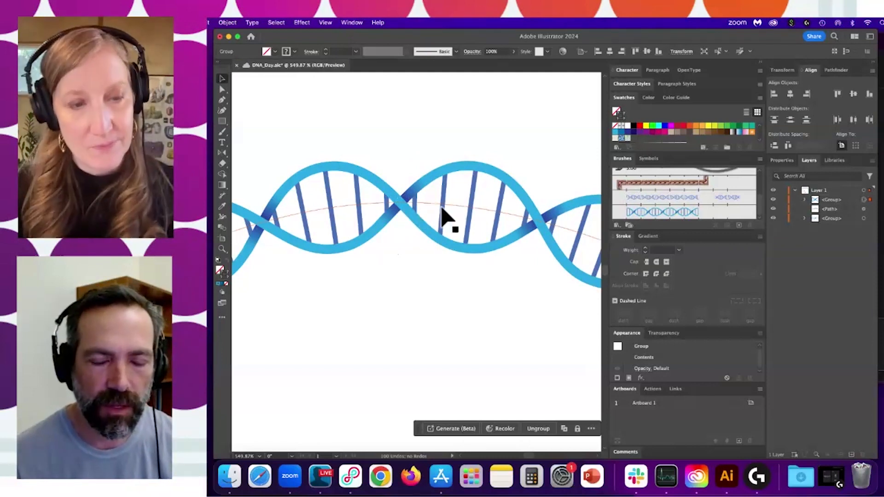
- Examine the whole curved helix and its strand crossings at several magnifications to judge how smoothly the brush tiles repeat
{"action": "left_click_drag", "start_coordinate": [478, 225], "coordinate": [369, 203]}
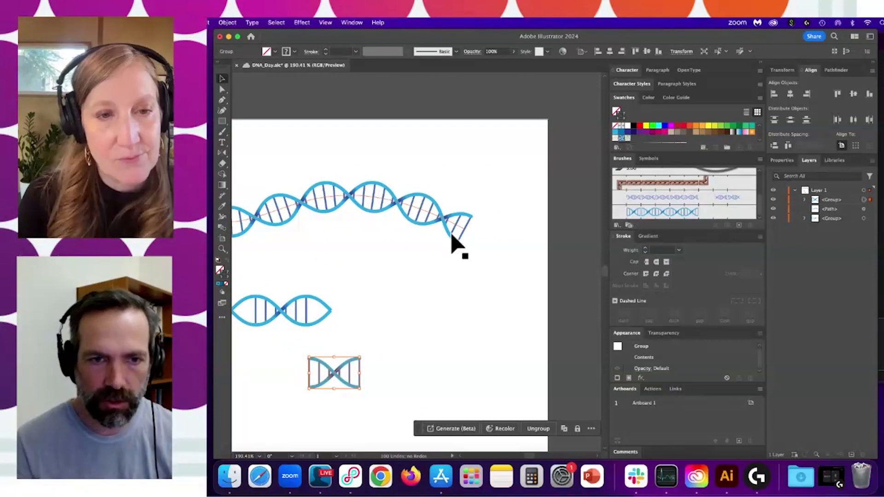
{"action": "key", "text": "super+space"}
{"action": "left_click_drag", "start_coordinate": [351, 199], "coordinate": [398, 214]}
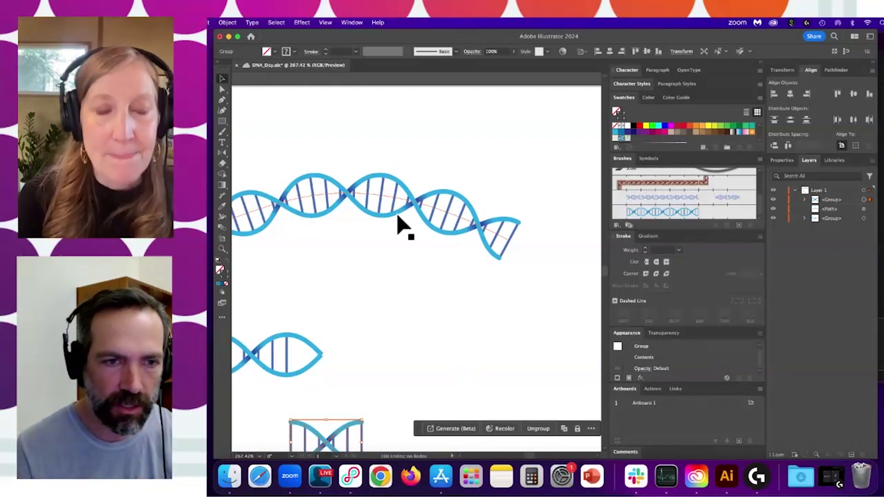
{"action": "left_click_drag", "start_coordinate": [381, 213], "coordinate": [442, 213]}
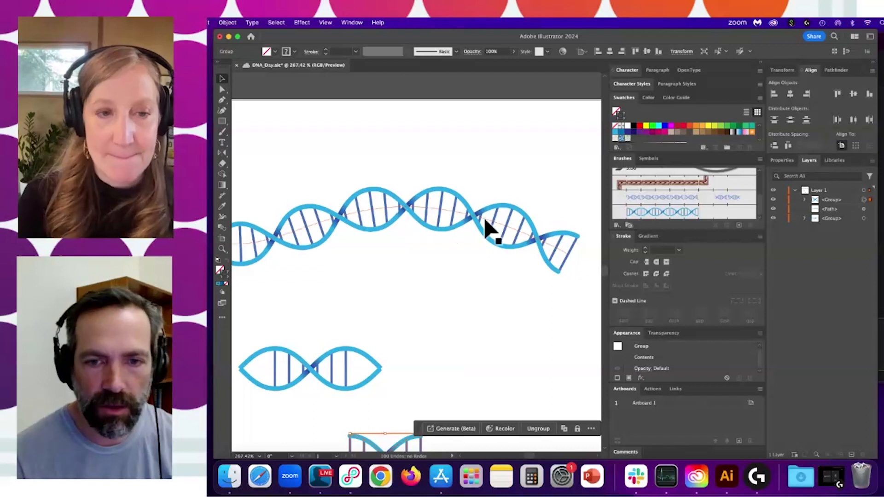
{"action": "left_click_drag", "start_coordinate": [558, 253], "coordinate": [568, 223]}
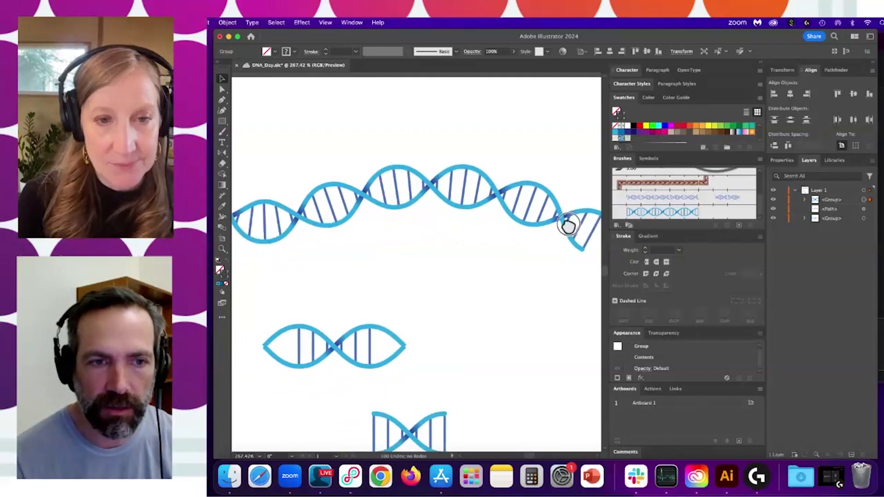
{"action": "left_click_drag", "start_coordinate": [394, 187], "coordinate": [543, 192]}
{"action": "left_click_drag", "start_coordinate": [506, 223], "coordinate": [448, 260]}
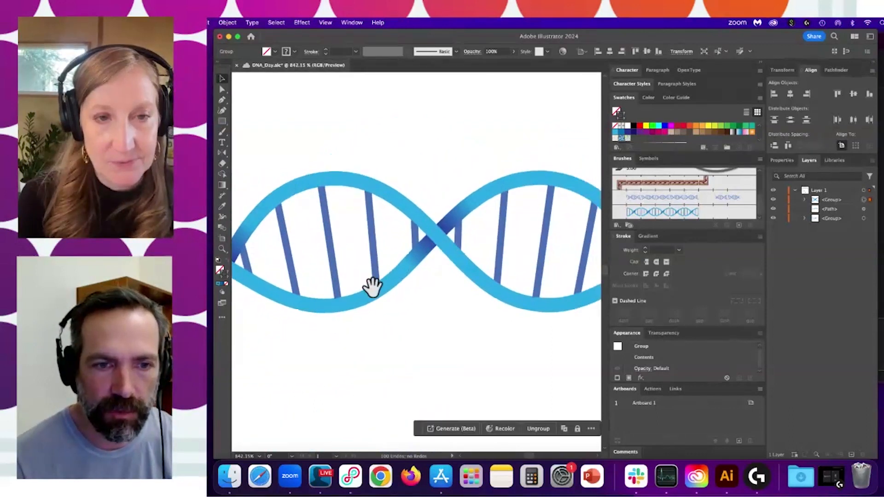
{"action": "left_click_drag", "start_coordinate": [515, 227], "coordinate": [451, 224]}
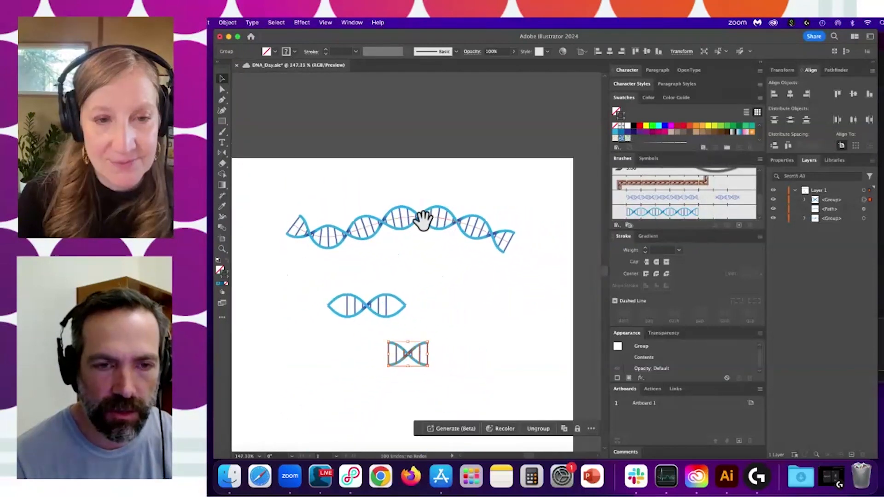
- Select the end anchor point of the curved helix path, activate the Pen tool, and switch to Ecamm Live
{"action": "left_click", "coordinate": [420, 226]}
{"action": "key", "text": "a"}
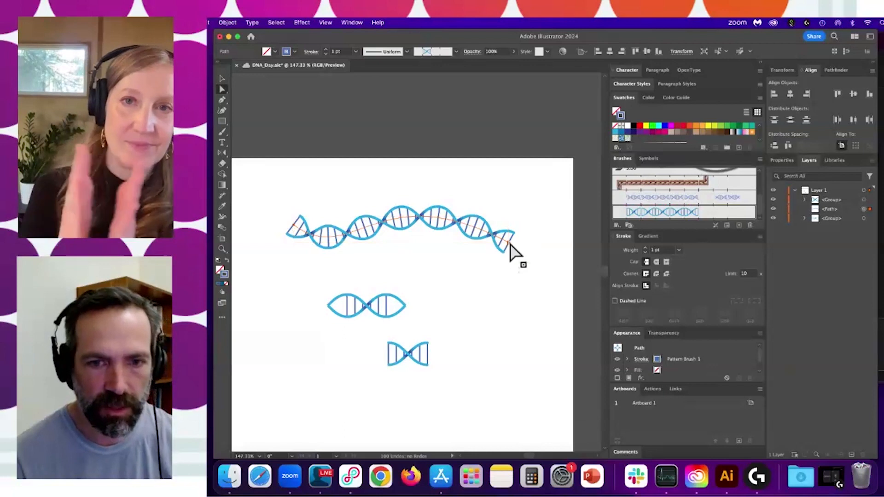
{"action": "key", "text": "p"}
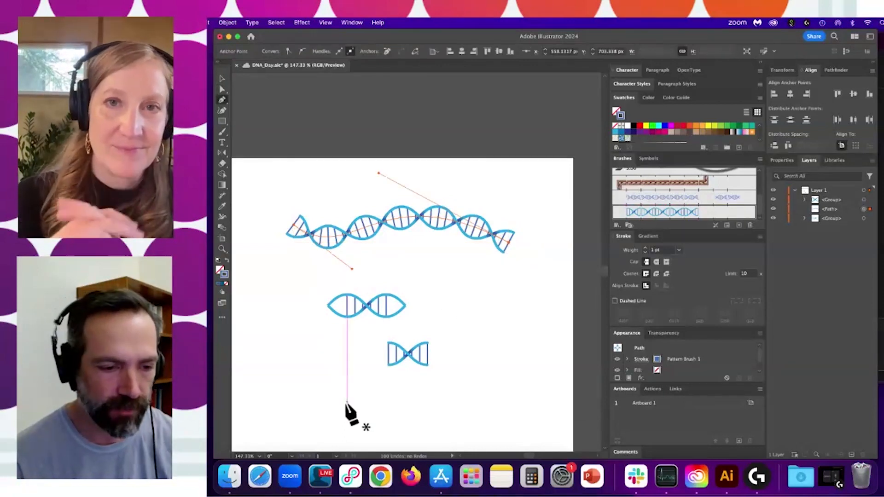
{"action": "left_click", "coordinate": [320, 476]}
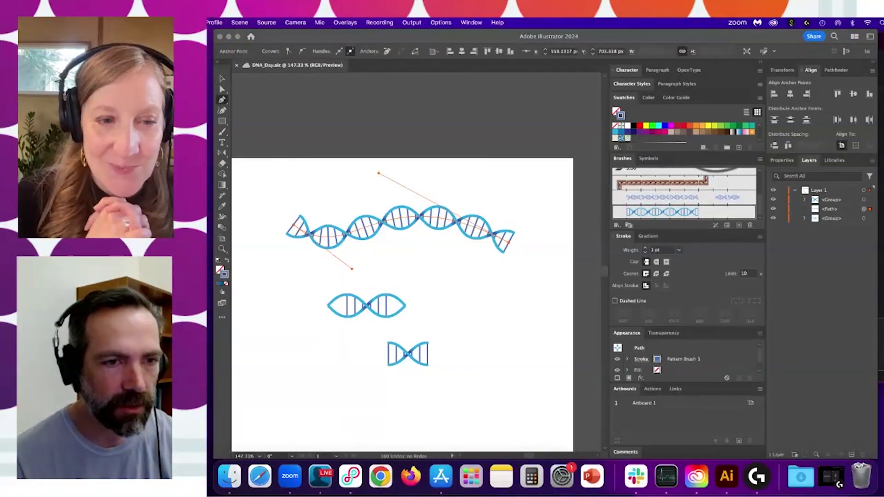